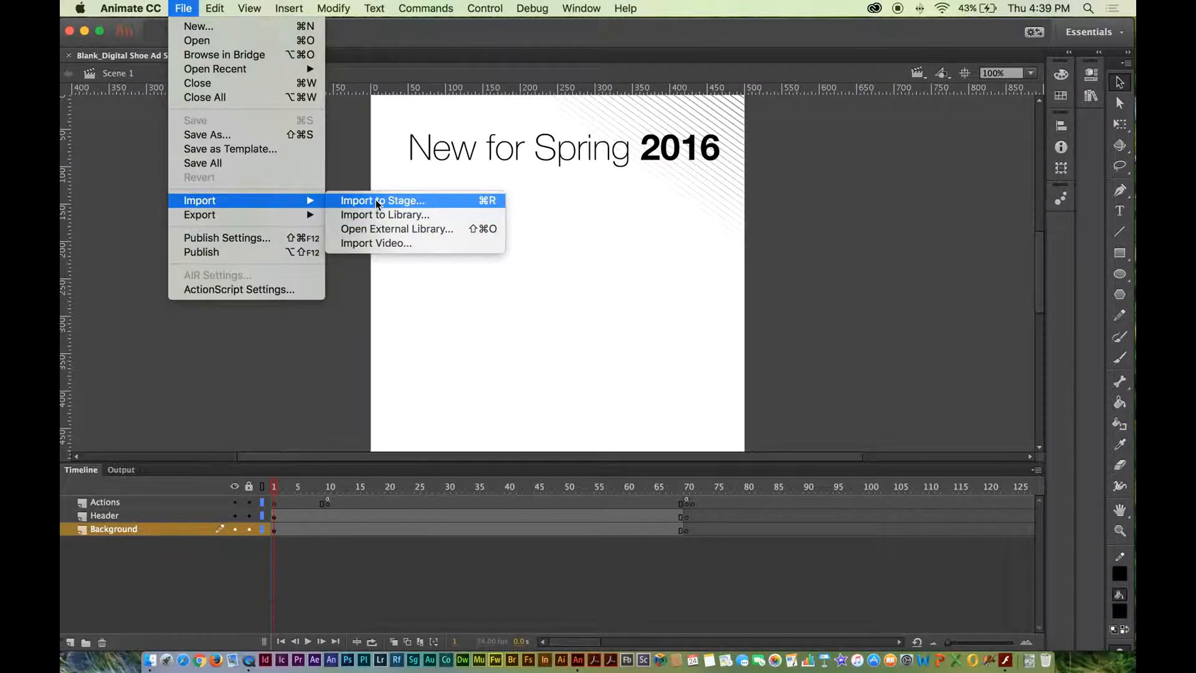
# - Import the NIKE DEMO_Childrens PSD images to the stage, flattening the Photoshop layers to a single bitmap
pyautogui.click(376, 199)
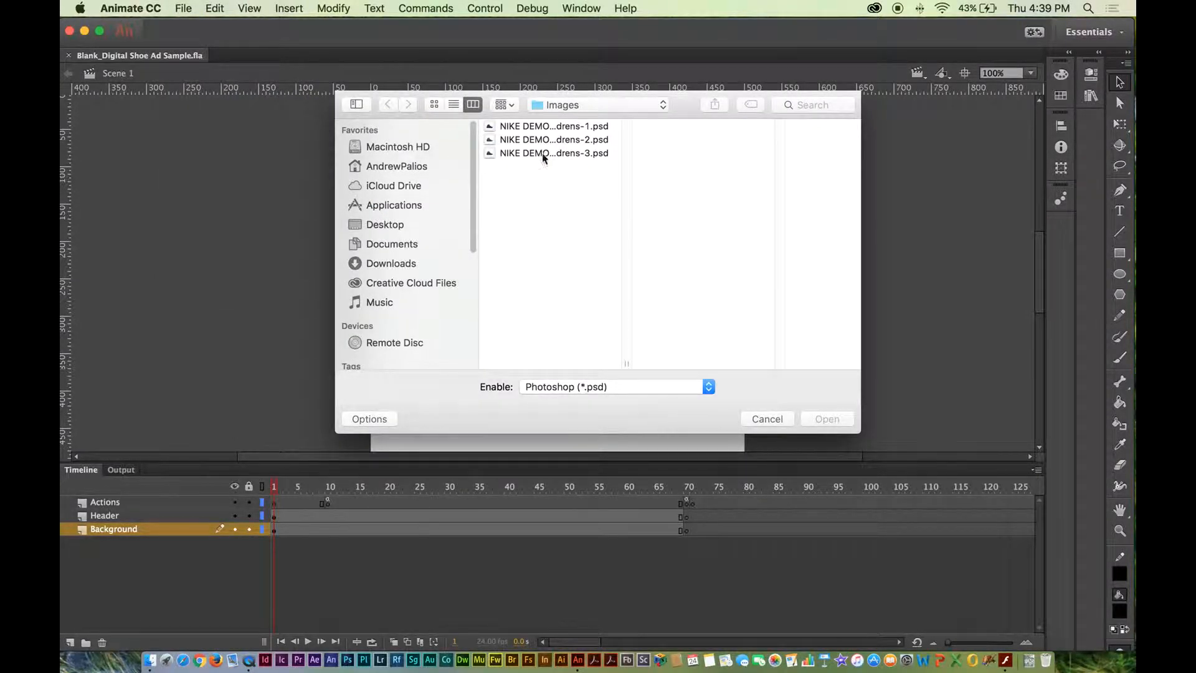
pyautogui.click(563, 126)
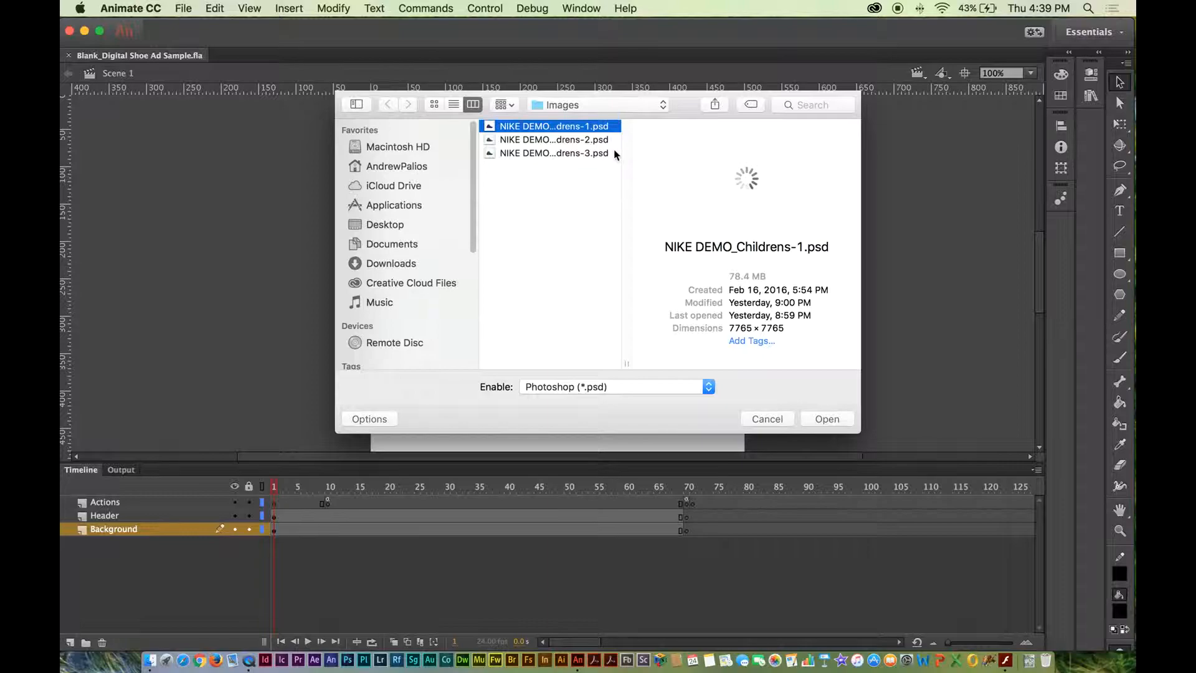
pyautogui.keyDown('shift'); pyautogui.click(581, 140); pyautogui.keyUp('shift')
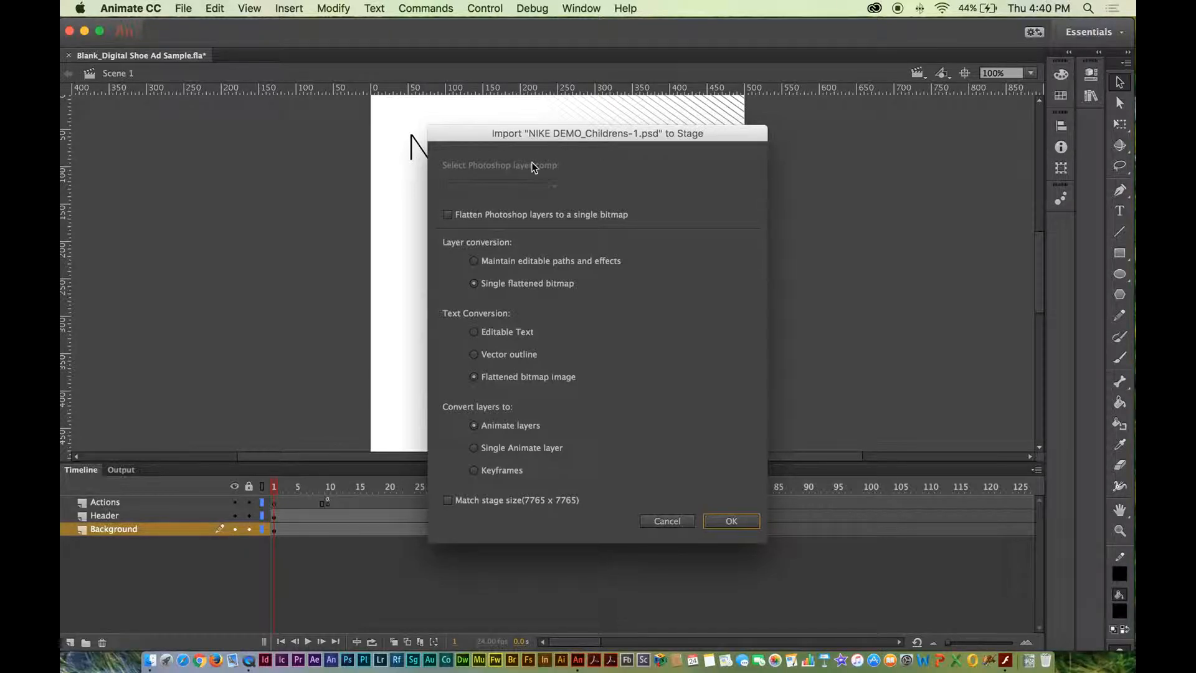
pyautogui.click(447, 215)
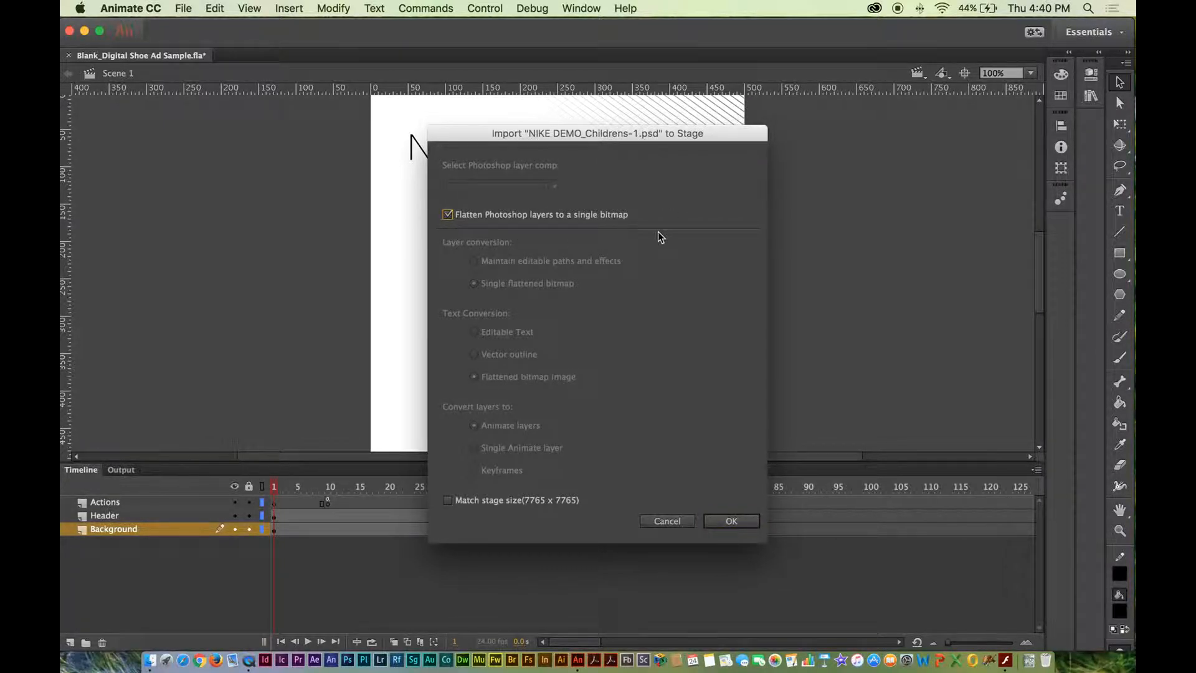
pyautogui.click(744, 522)
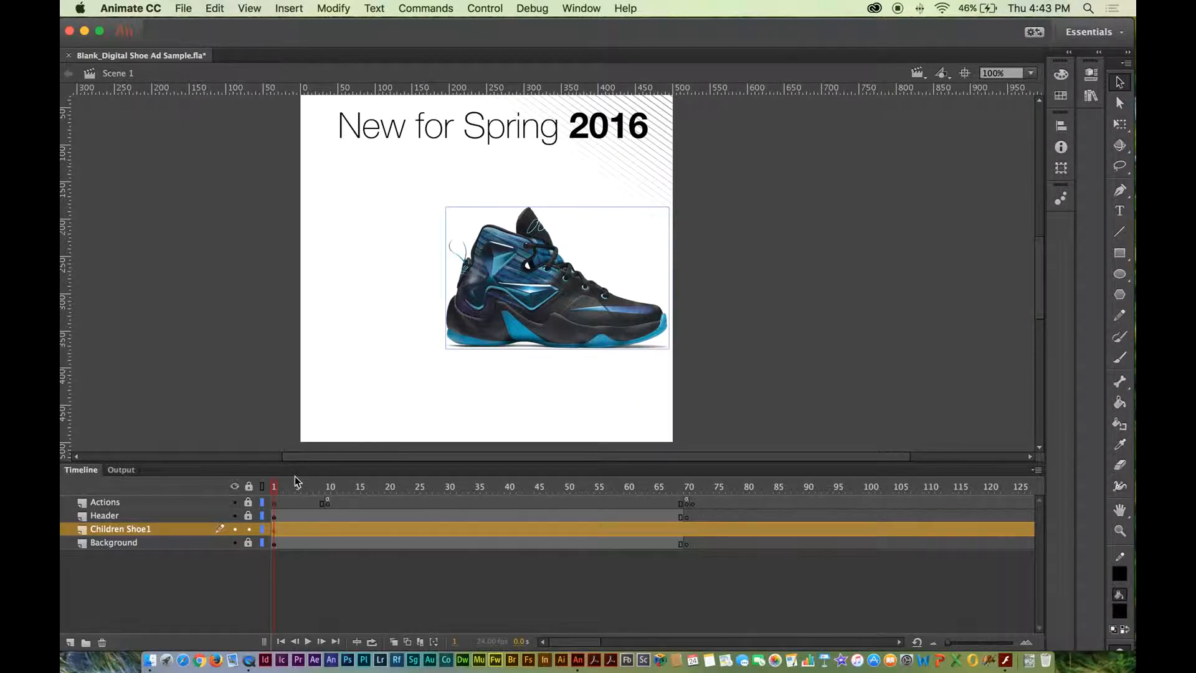
# - Add a new layer directly above Children Shoe1 and name it Children Shoe2
pyautogui.click(278, 542)
pyautogui.click(279, 529)
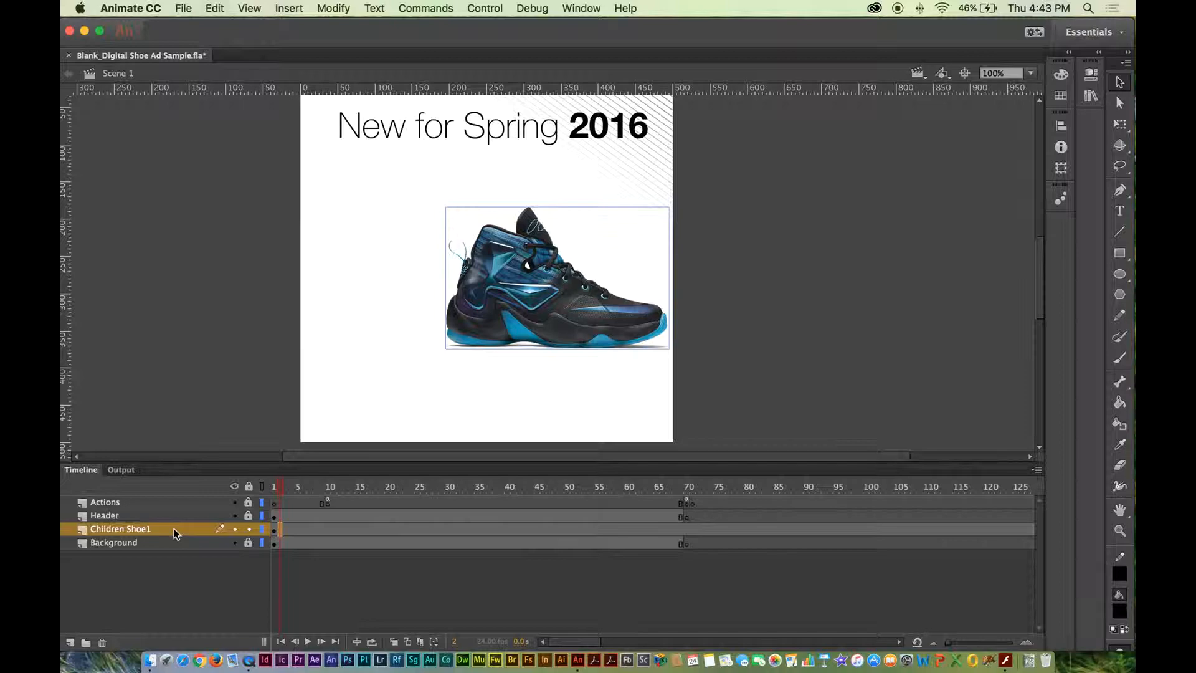
pyautogui.click(69, 643)
pyautogui.doubleClick(105, 529)
pyautogui.write('Childre')
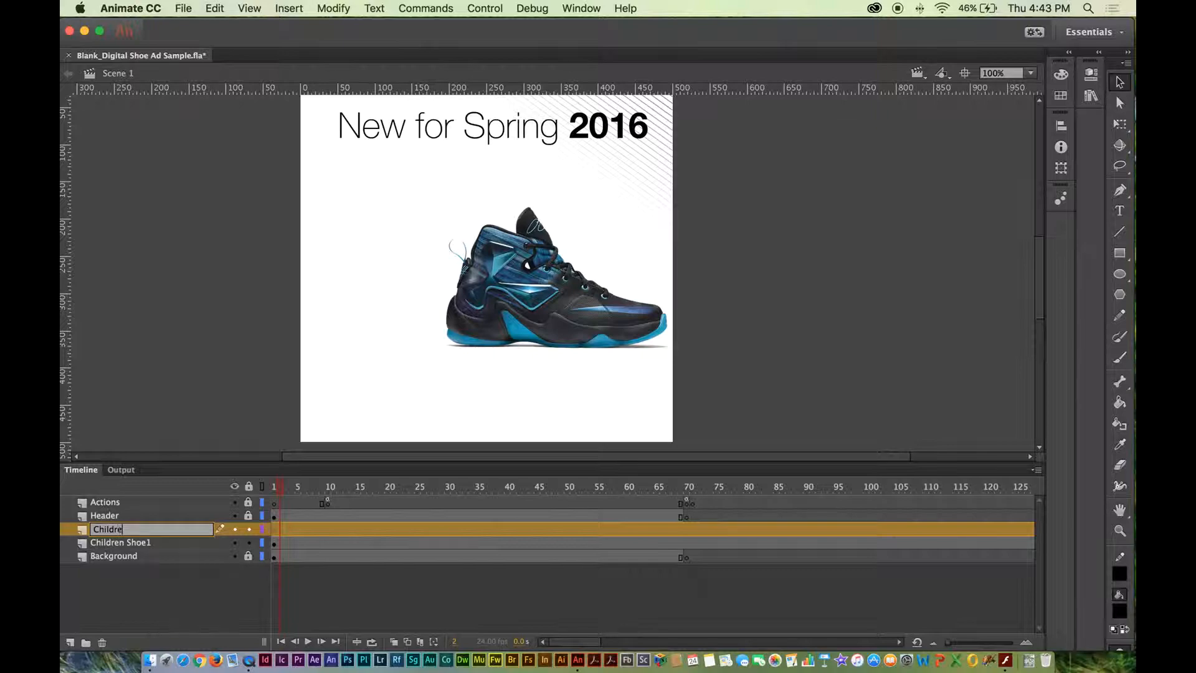
pyautogui.write('n Shoe2')
pyautogui.press('Return')
# - Place NIKE DEMO_Childrens-2.psd from the library onto the stage in the Children Shoe2 layer at frame 1
pyautogui.click(1060, 94)
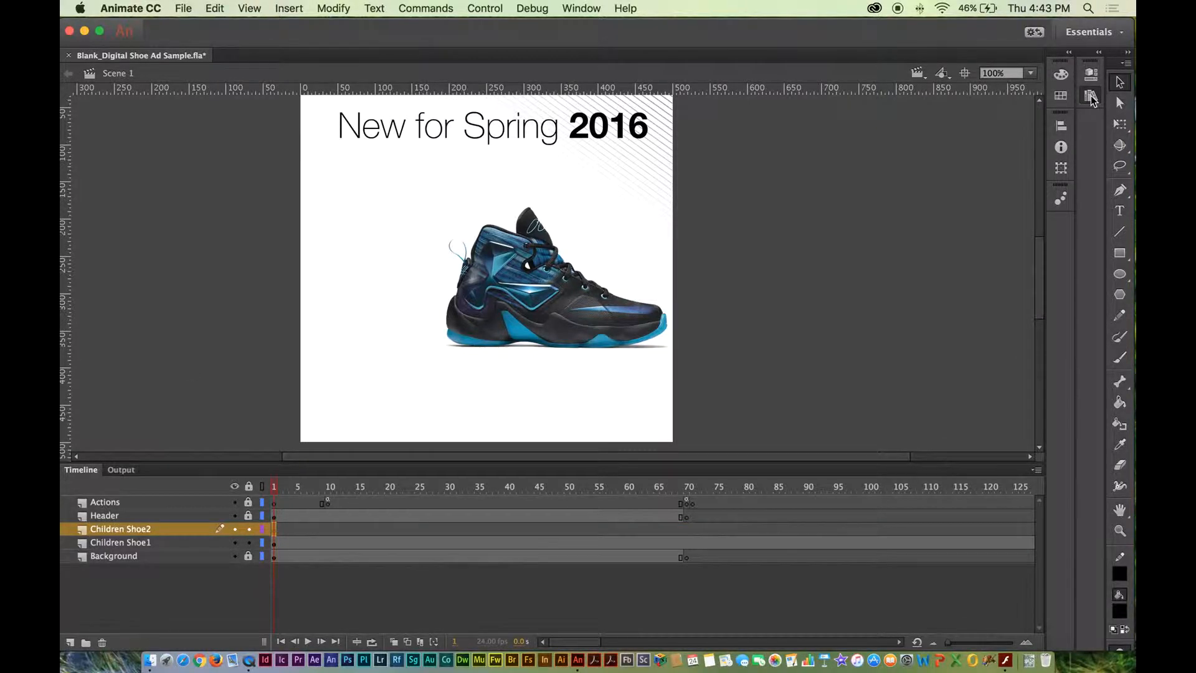
pyautogui.click(949, 275)
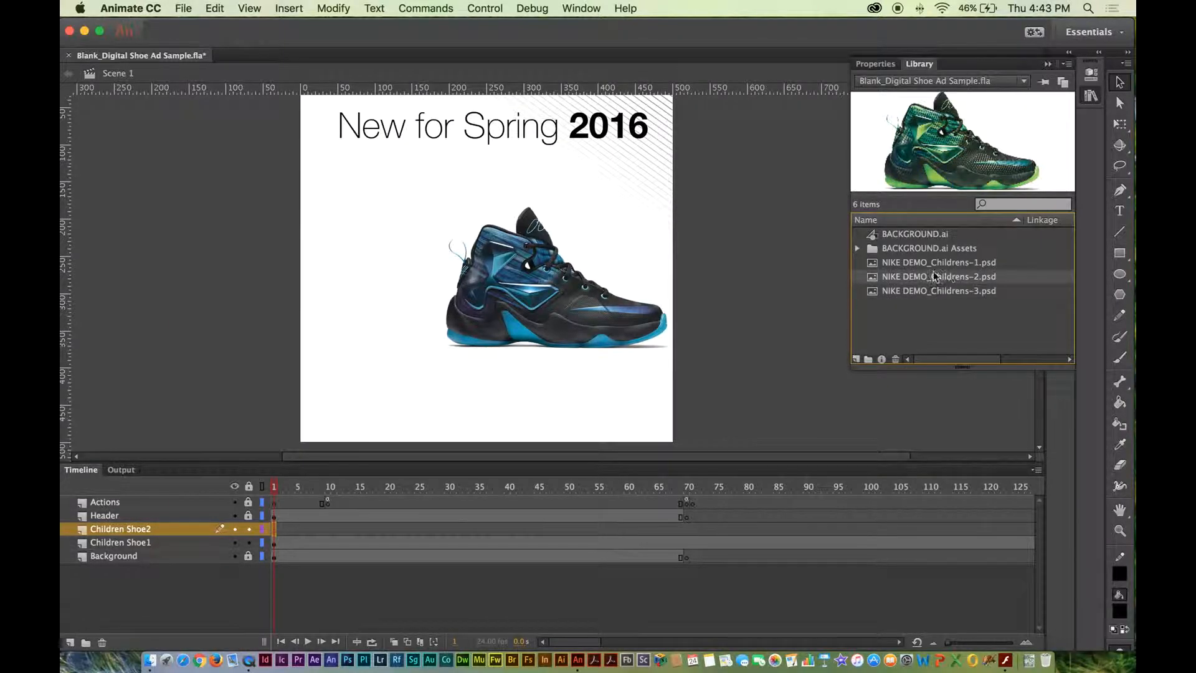
pyautogui.moveTo(713, 286); pyautogui.dragTo(713, 287)
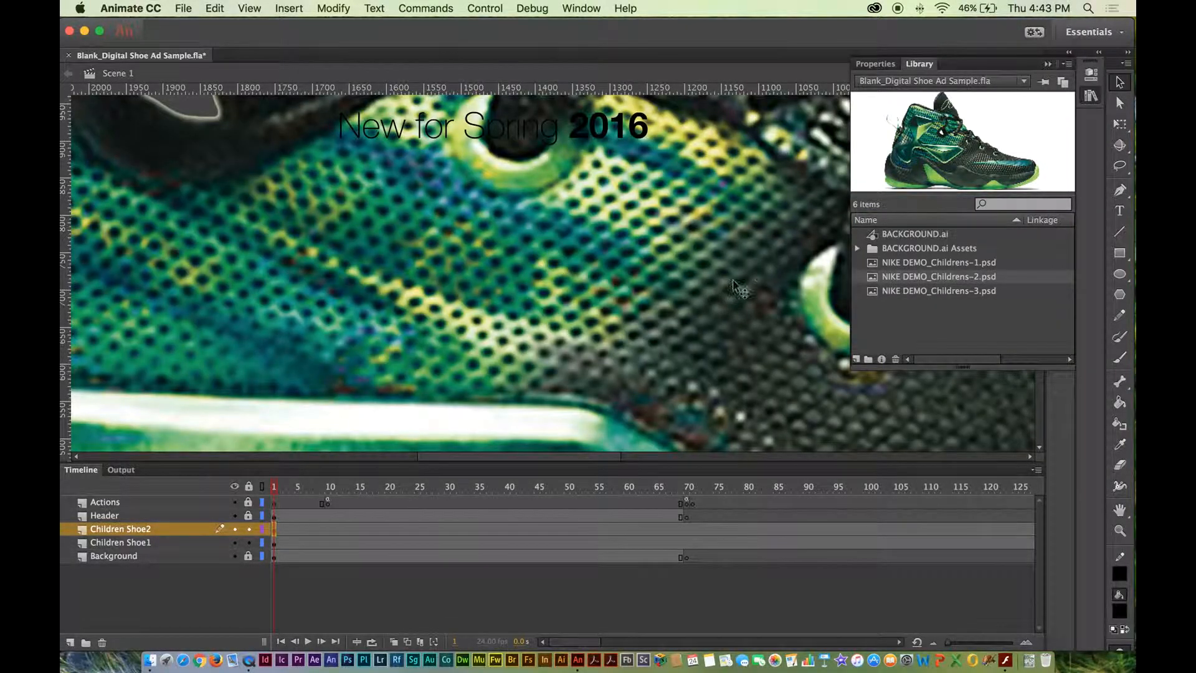
# - Set the green shoe bitmap's width to 300 with its proportions kept
pyautogui.click(1090, 99)
pyautogui.click(1087, 76)
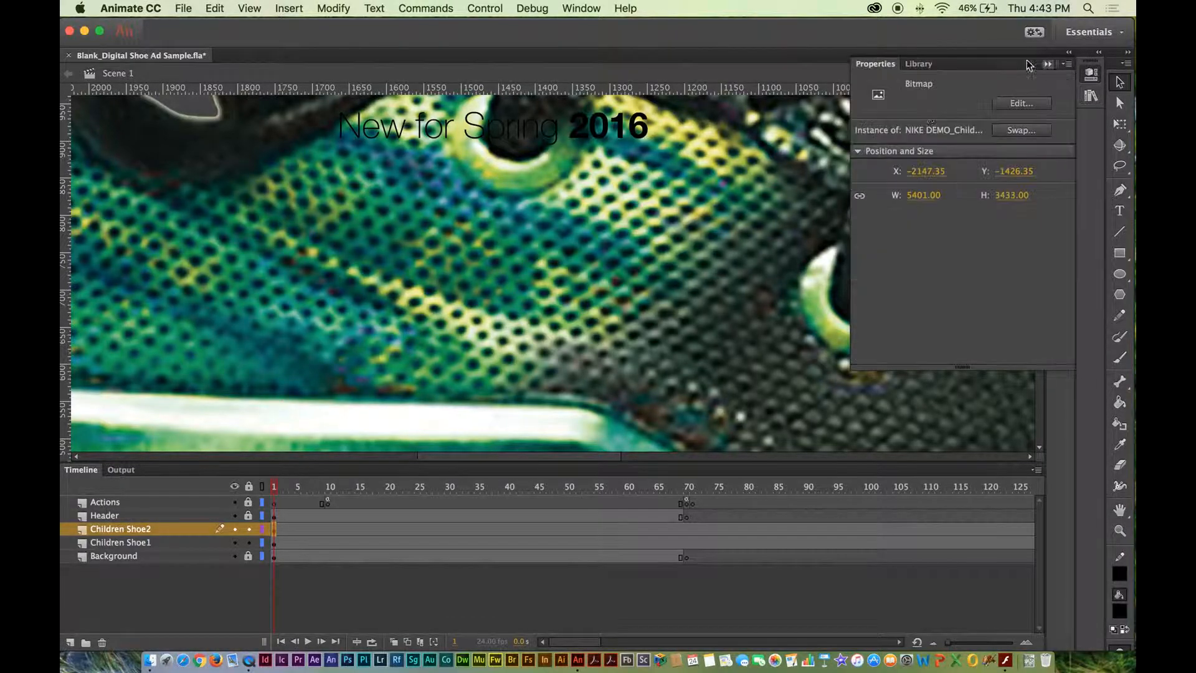
pyautogui.click(920, 195)
pyautogui.write('300')
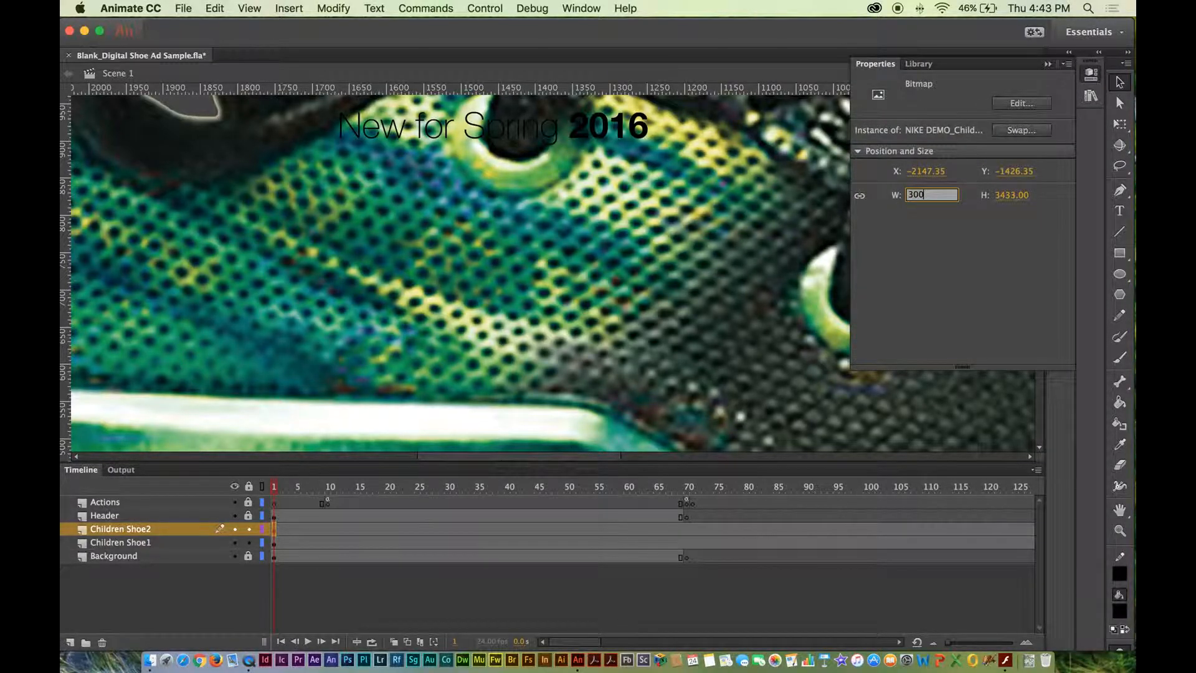
pyautogui.press('Return')
# - Bring the resized green shoe from off-stage onto the white stage, beside the blue shoe below the header
pyautogui.press('super+minus')
pyautogui.press('super+minus')
pyautogui.press('super+minus')
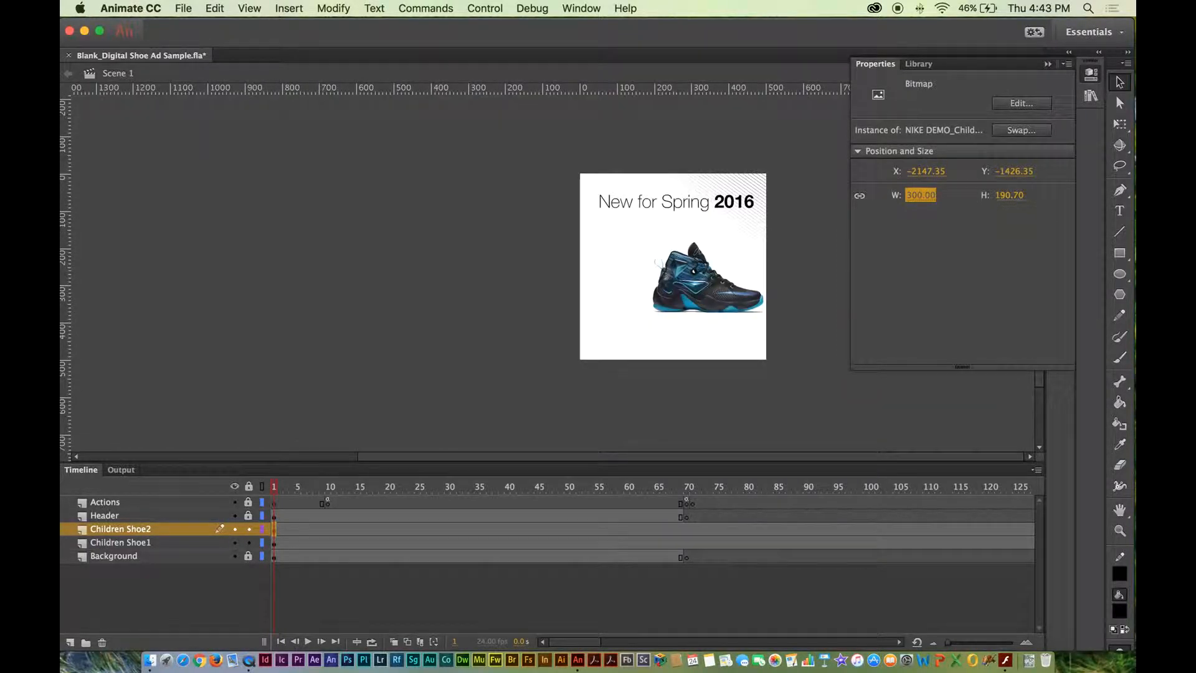
pyautogui.moveTo(128, 142); pyautogui.dragTo(323, 278)
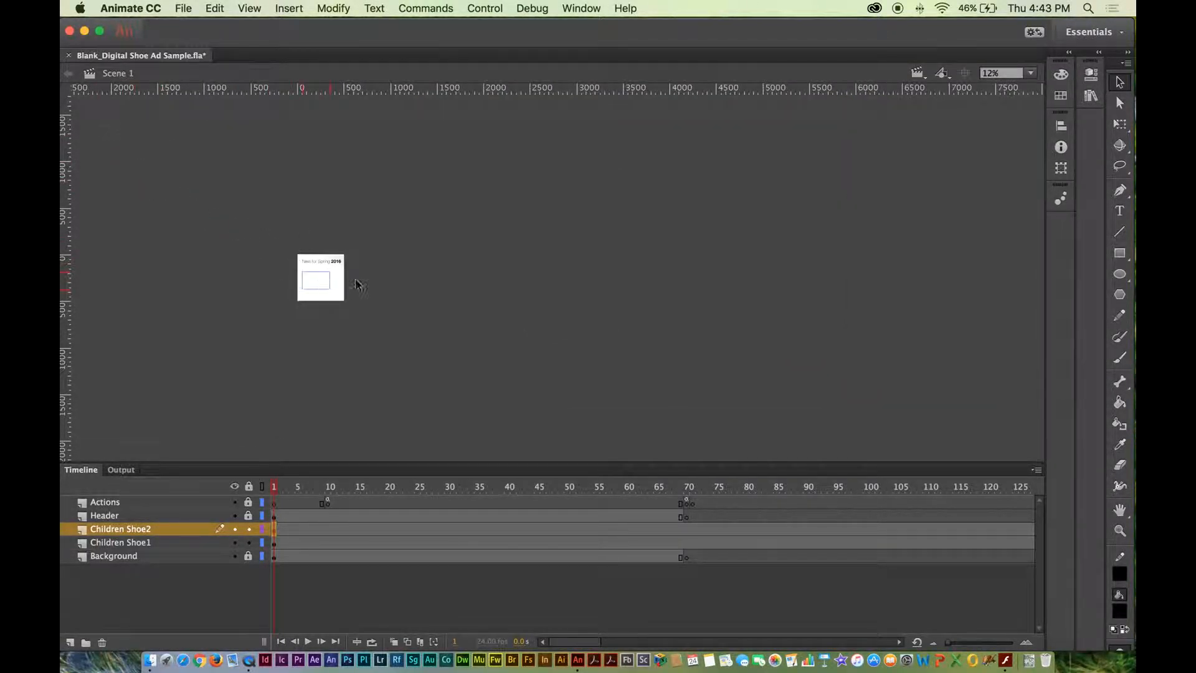
pyautogui.press('super+1')
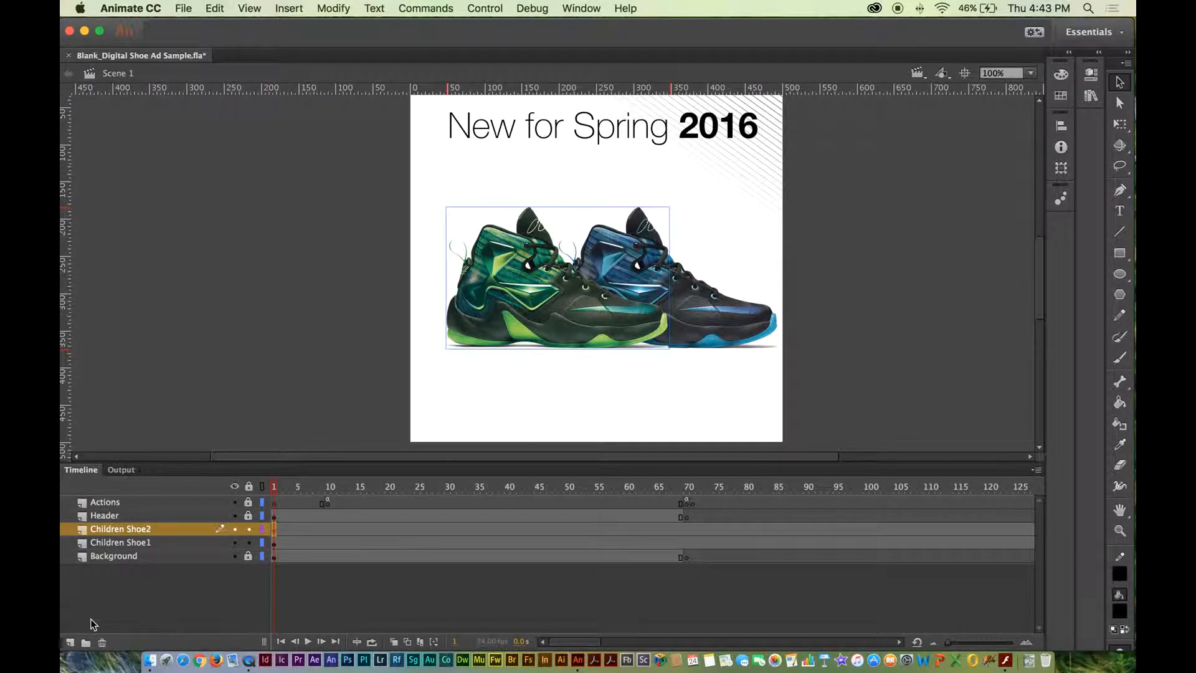
# - Add a Children Shoe3 layer above Children Shoe2 and position the purple shoe between the green and blue shoes
pyautogui.click(70, 642)
pyautogui.click(275, 529)
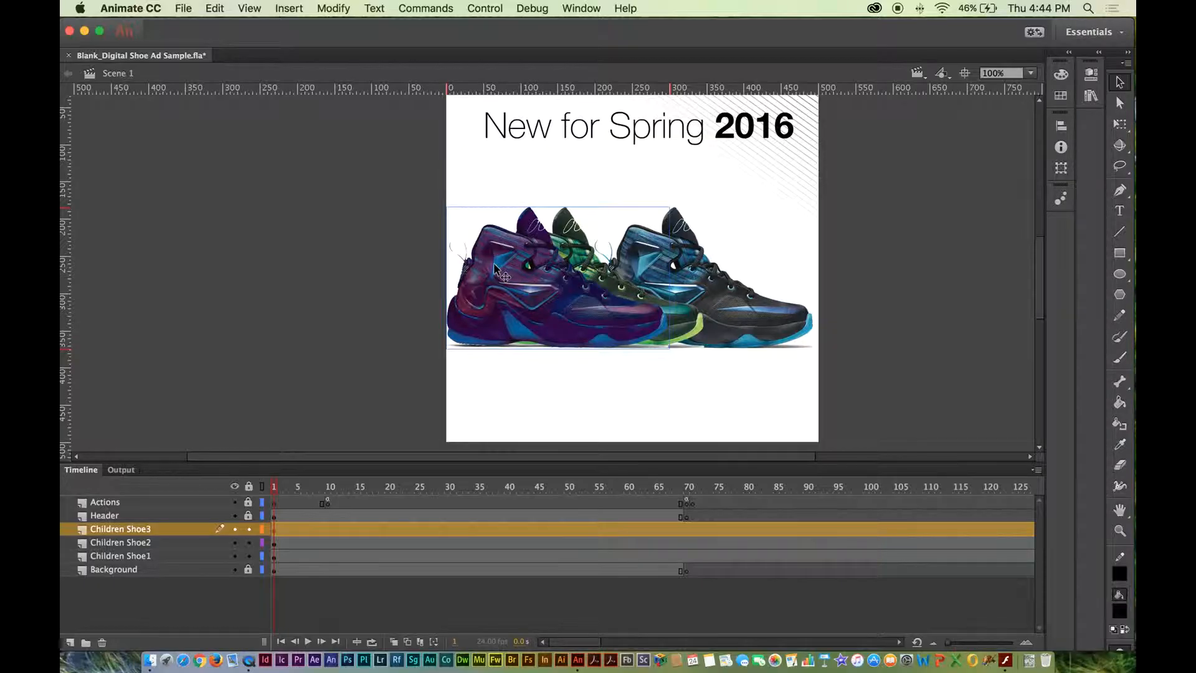
pyautogui.moveTo(504, 272); pyautogui.dragTo(571, 272)
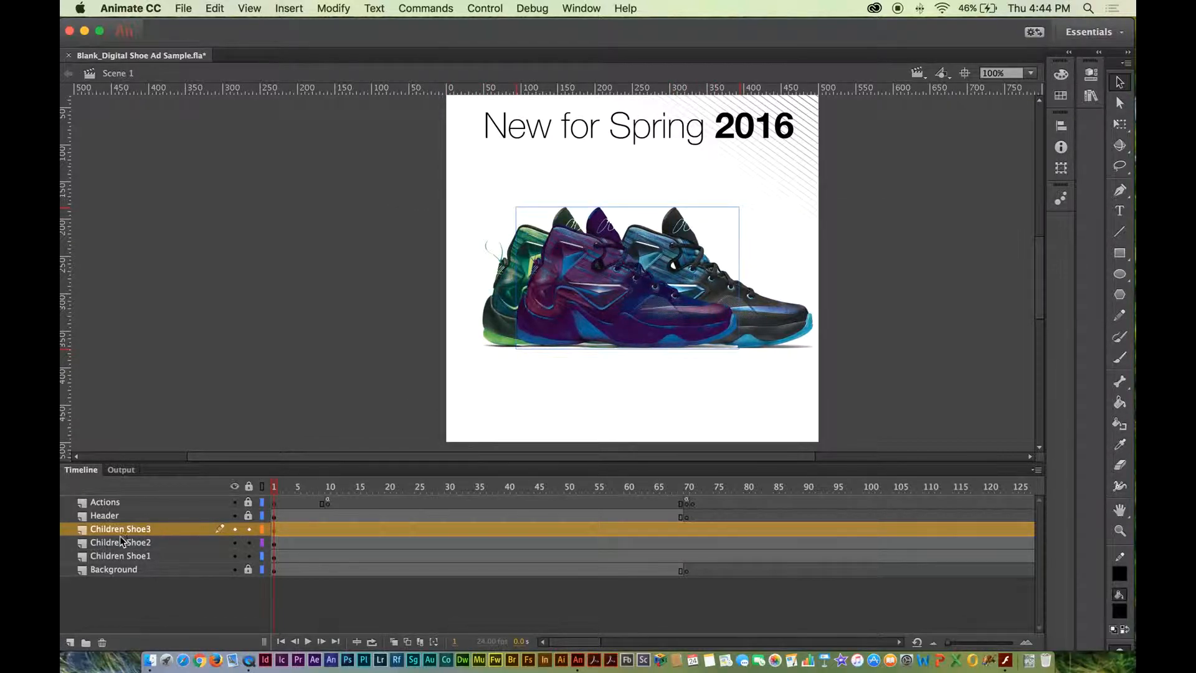
# - Hide the Children Shoe3 and Children Shoe2 layers and move the blue shoe horizontally to about X 115, near the stage's center
pyautogui.click(234, 529)
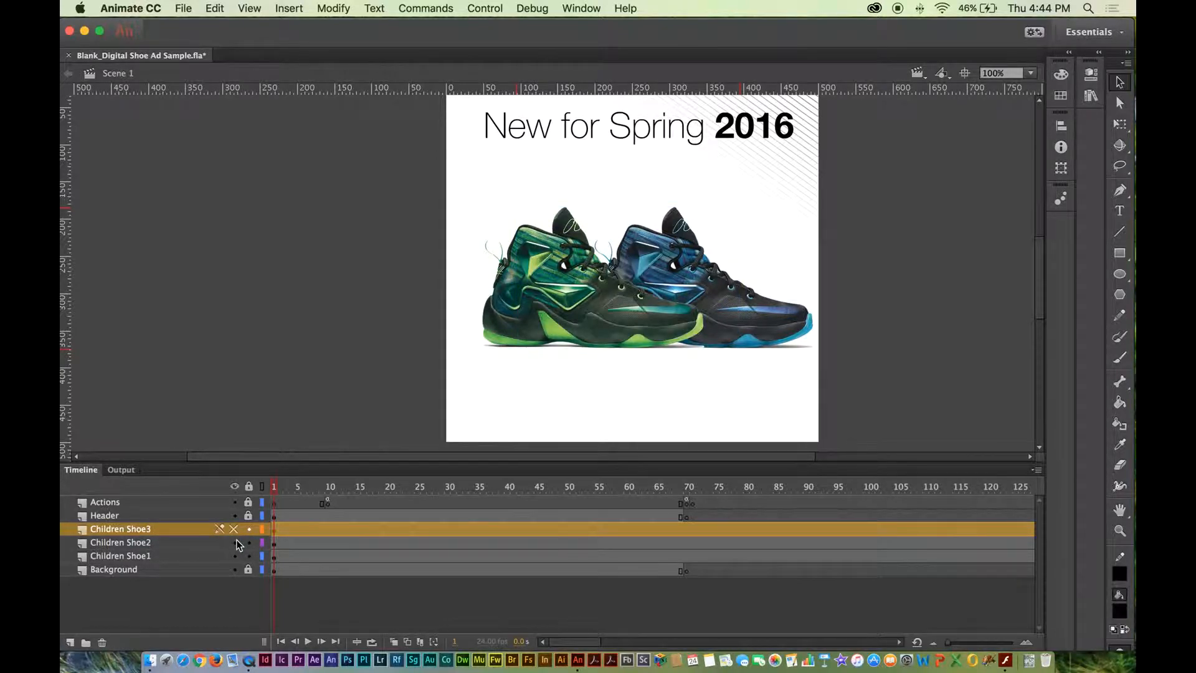
pyautogui.click(234, 543)
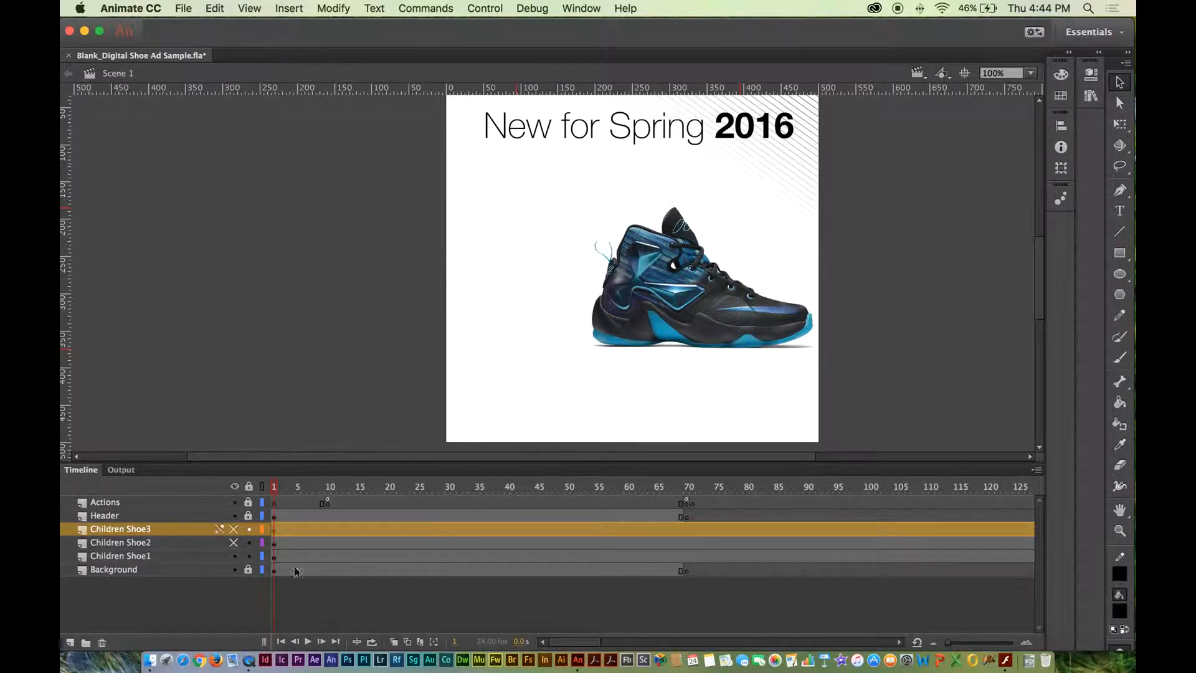
pyautogui.click(691, 303)
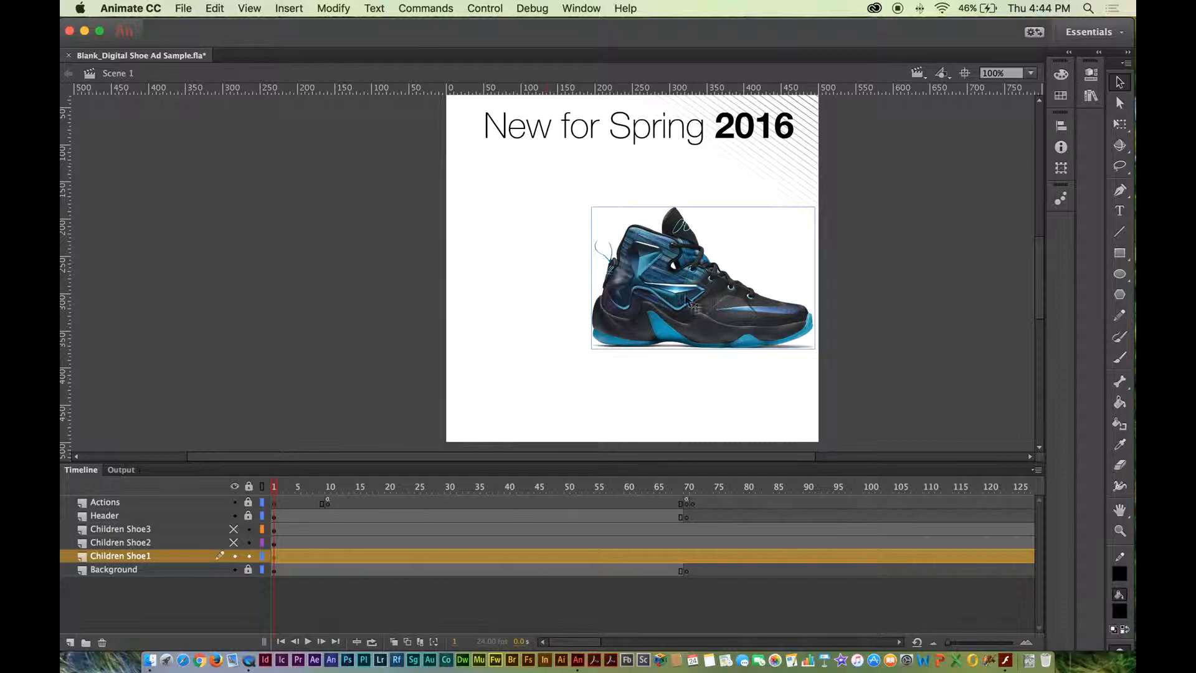
pyautogui.moveTo(717, 305); pyautogui.dragTo(661, 307)
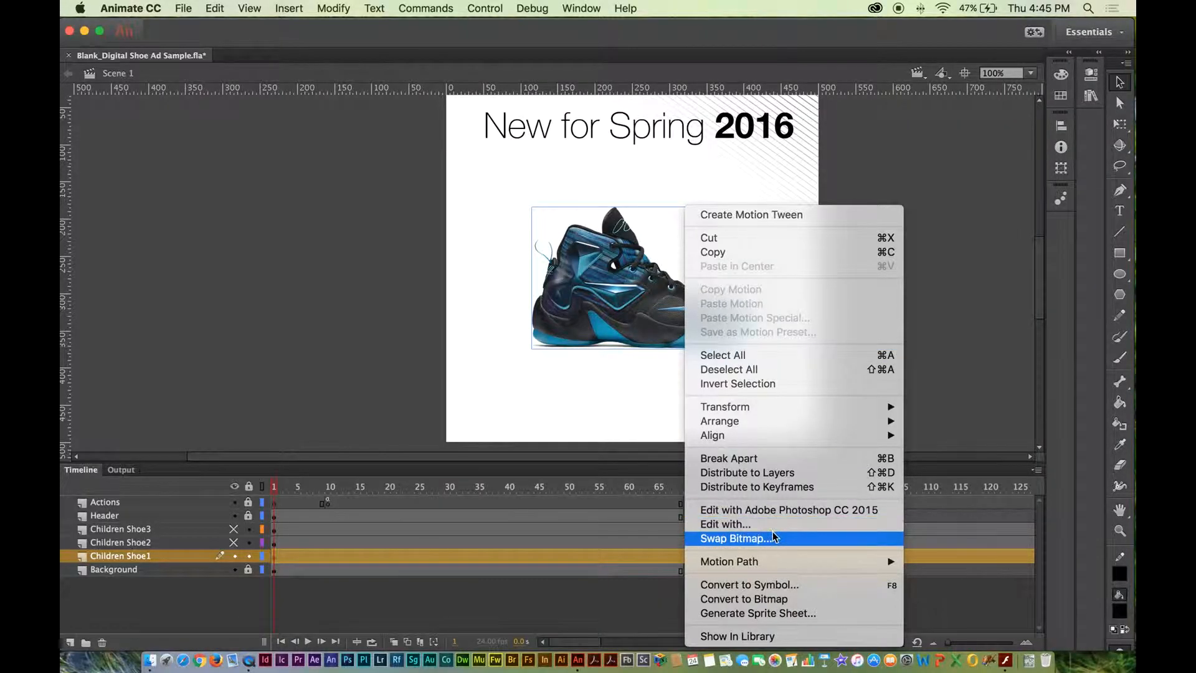
# - Convert the blue shoe to a Movie Clip symbol named ChildrensShoe1, copying the name for reuse
pyautogui.moveTo(813, 564)
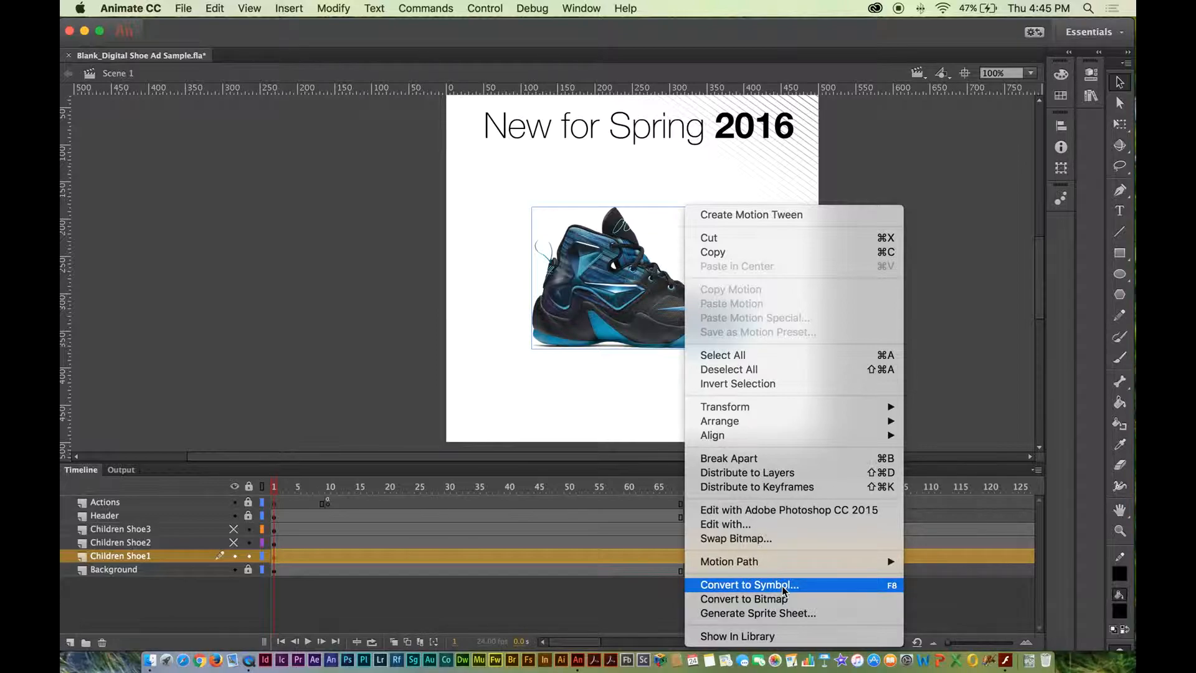
pyautogui.click(782, 585)
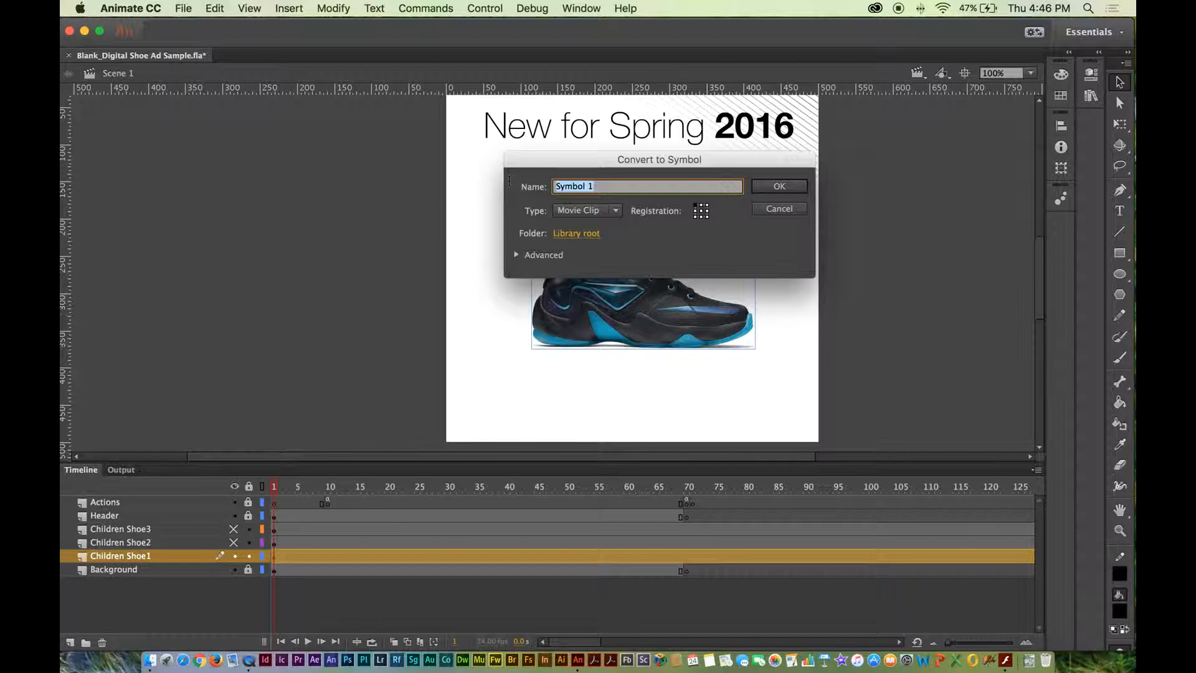
pyautogui.write('Childre')
pyautogui.press('BackSpace')
pyautogui.press('BackSpace')
pyautogui.press('BackSpace')
pyautogui.write('drensShoe1')
pyautogui.moveTo(625, 185); pyautogui.dragTo(558, 191)
pyautogui.press('super+c')
pyautogui.click(780, 186)
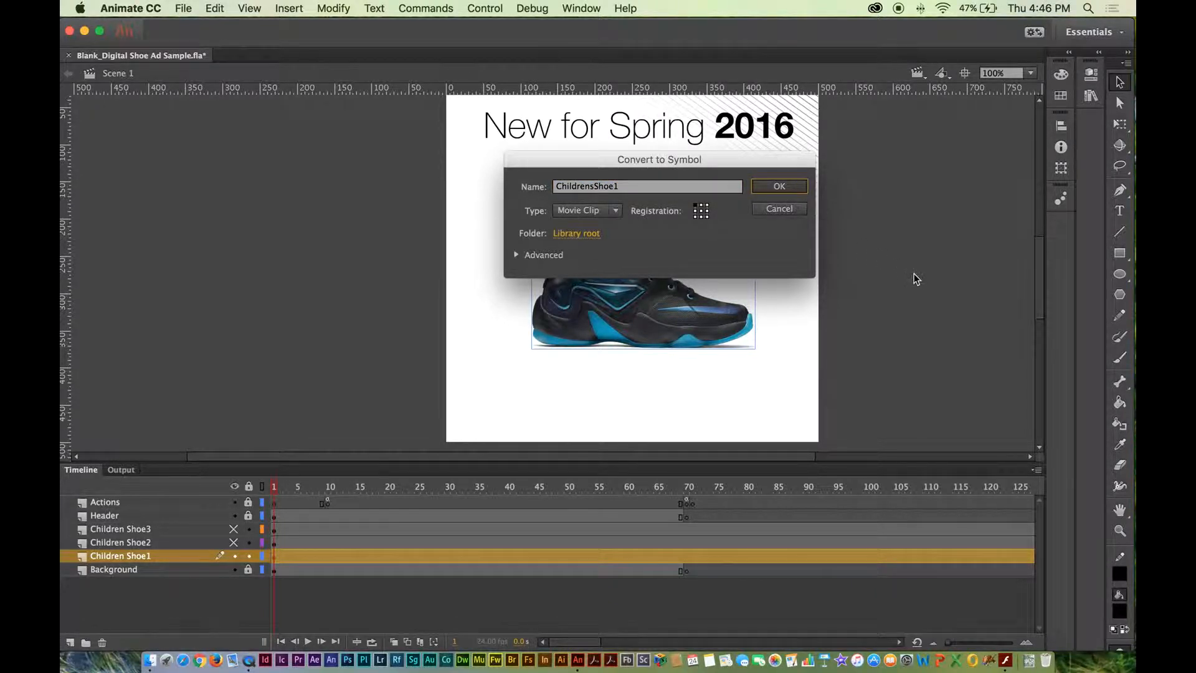
pyautogui.press('Return')
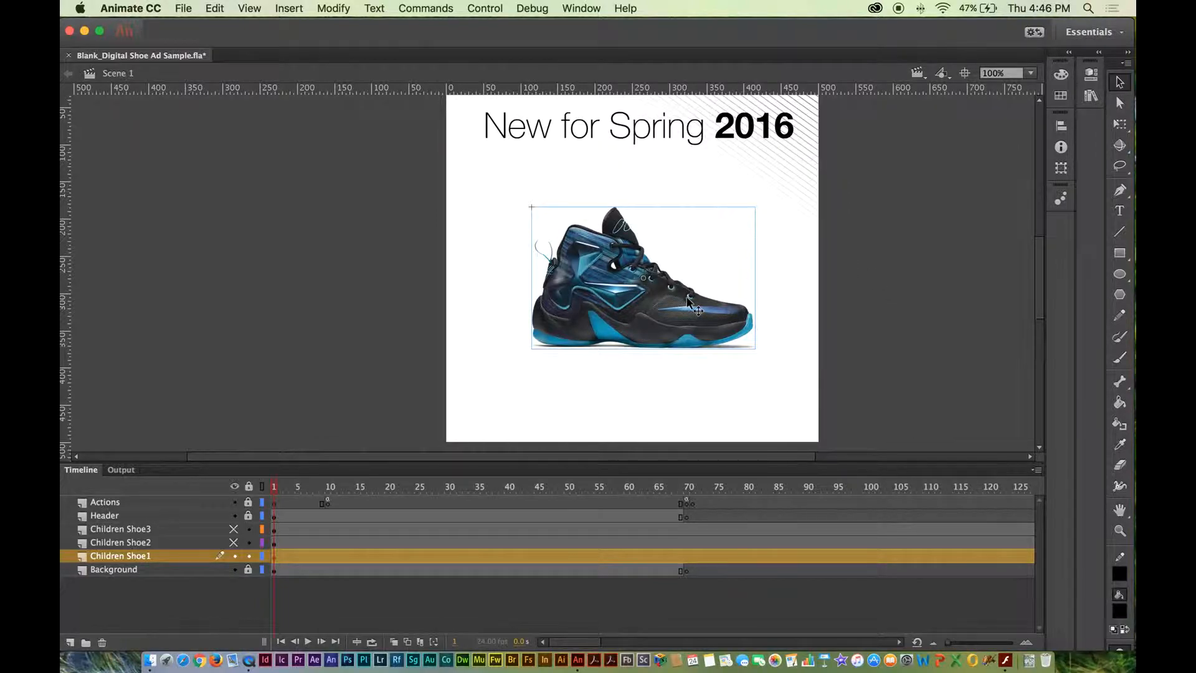
# - Give the blue shoe movie clip the instance name ChildrensShoe1
pyautogui.click(1091, 74)
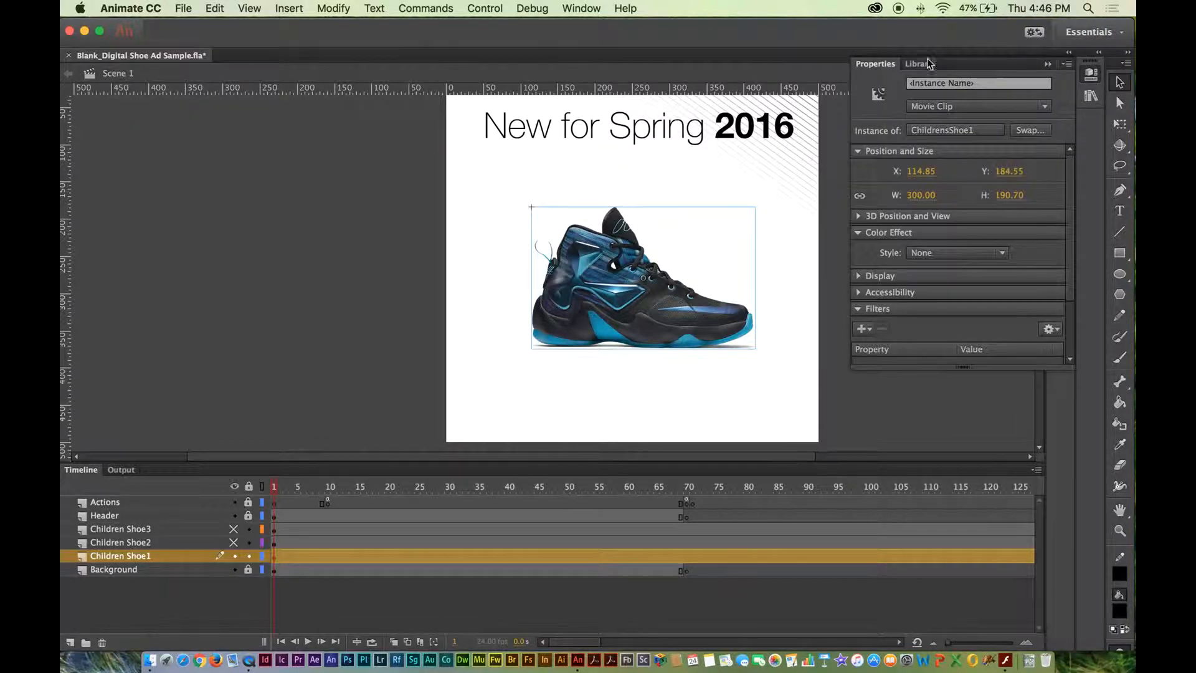
pyautogui.click(949, 82)
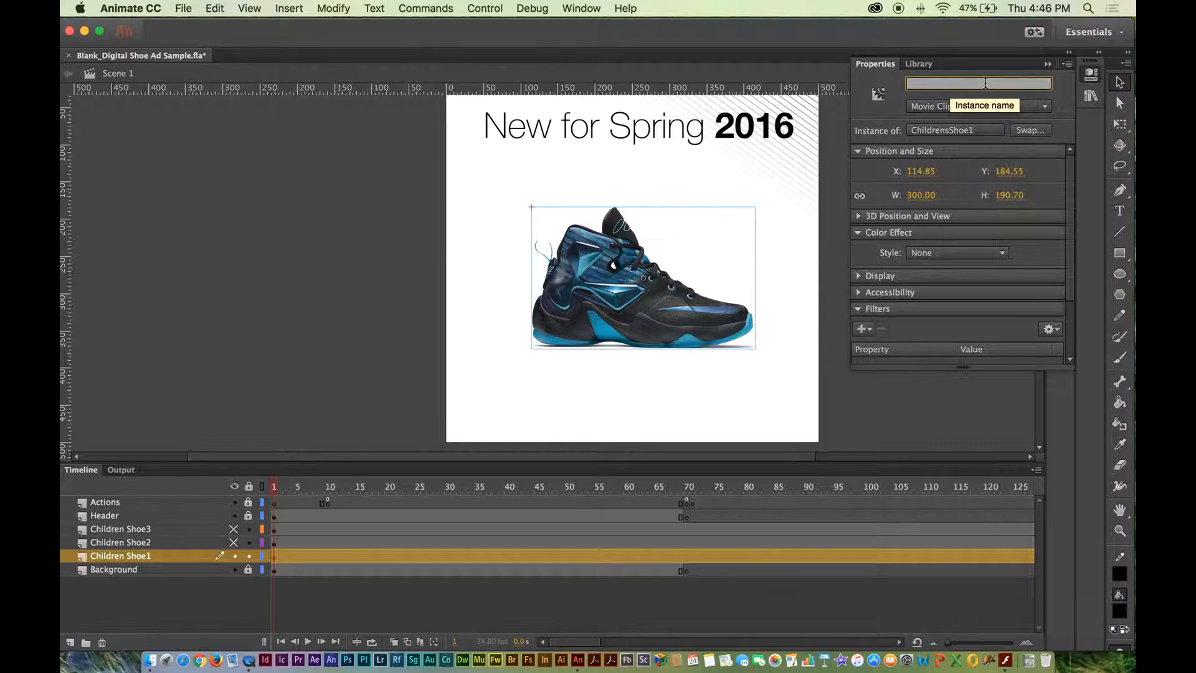
pyautogui.press('super+v')
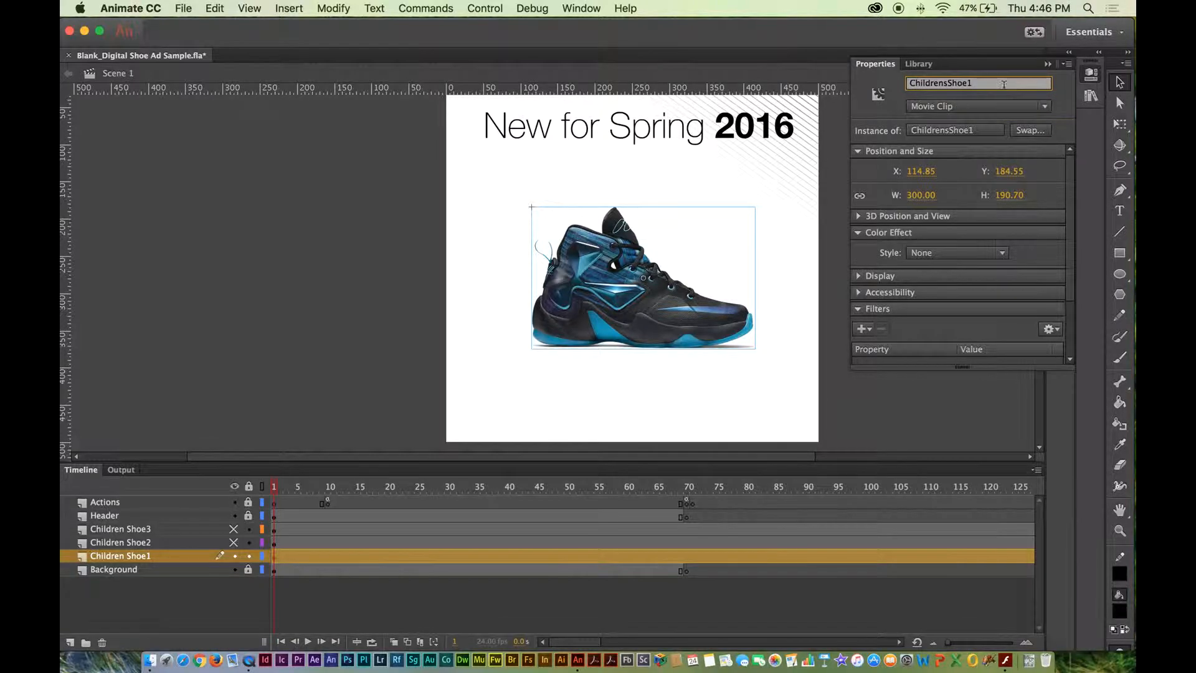
pyautogui.click(811, 261)
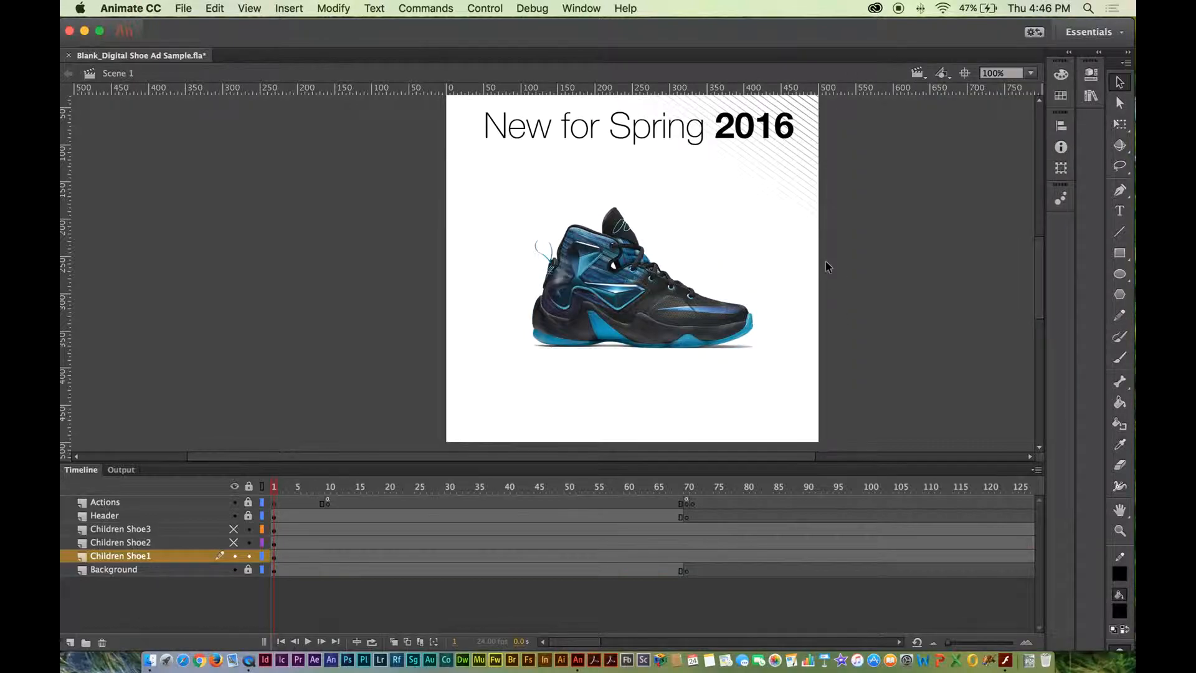
# - Reselect the blue shoe and check the instance name in its properties
pyautogui.click(705, 270)
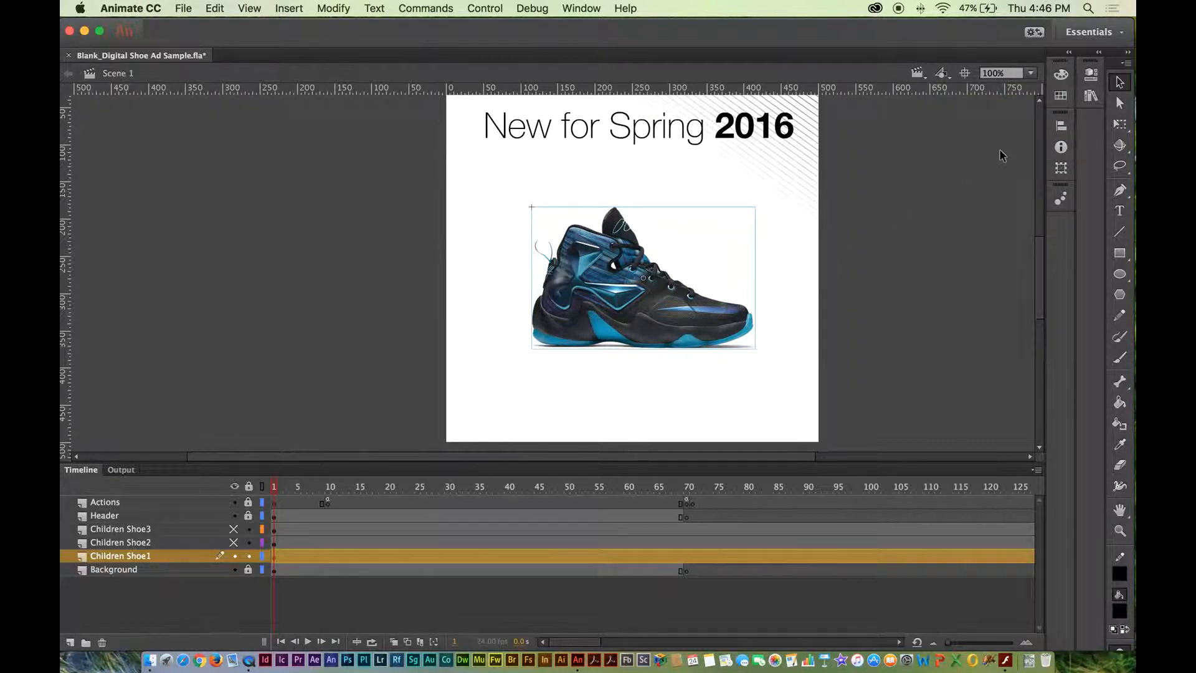
pyautogui.click(1091, 75)
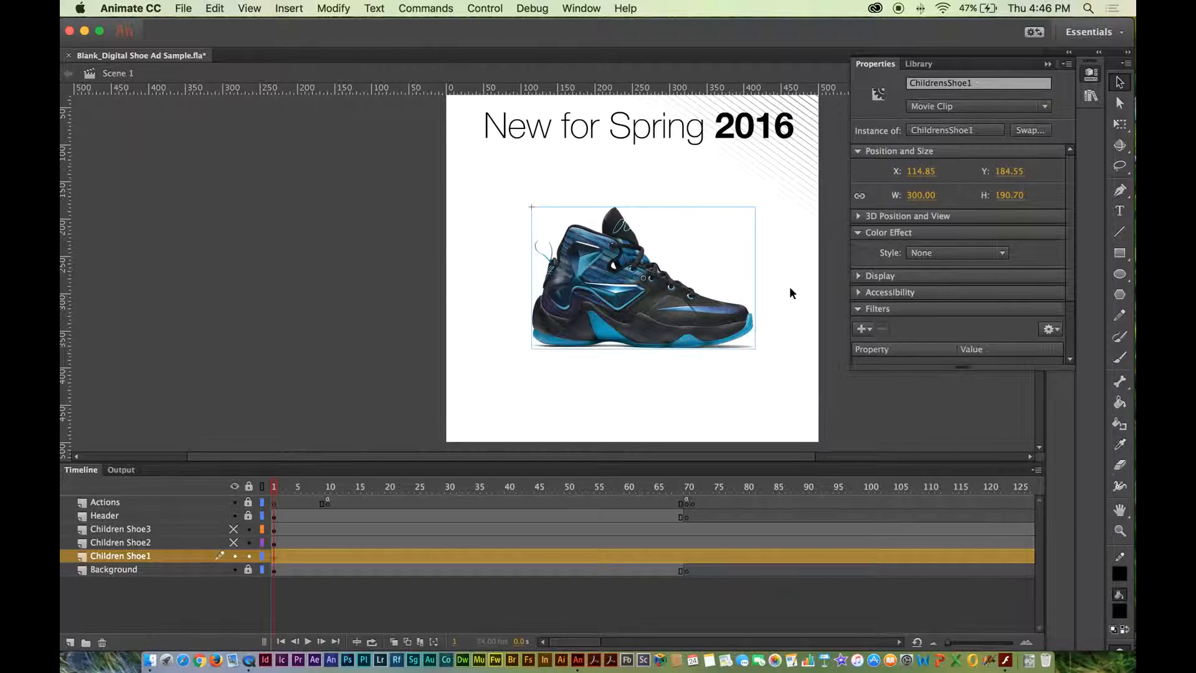
pyautogui.click(768, 375)
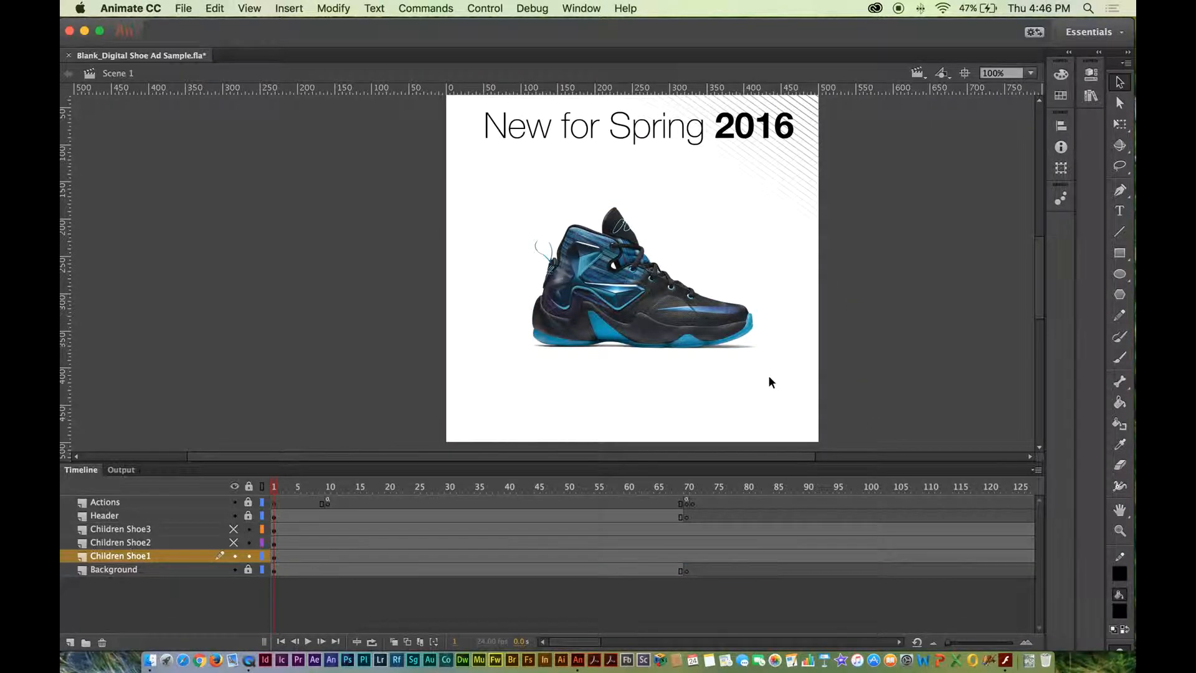
pyautogui.click(698, 315)
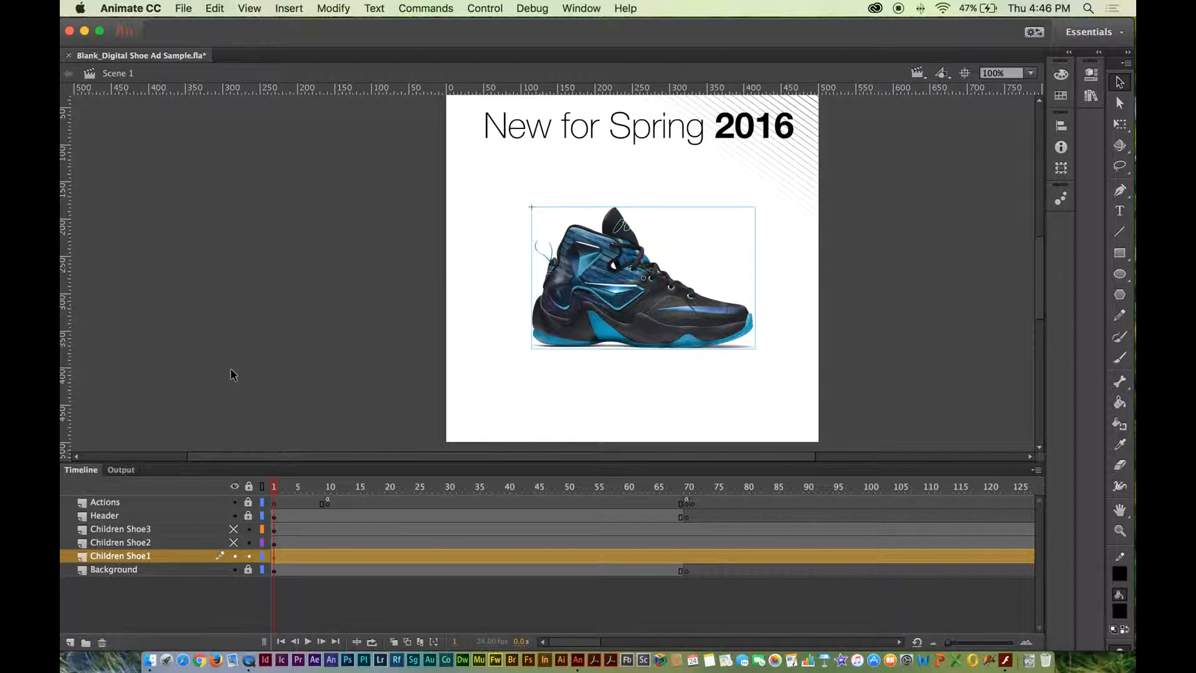
# - Show the Children Shoe2 layer and convert the green shoe to a Movie Clip symbol named ChildrensShoe2
pyautogui.click(233, 542)
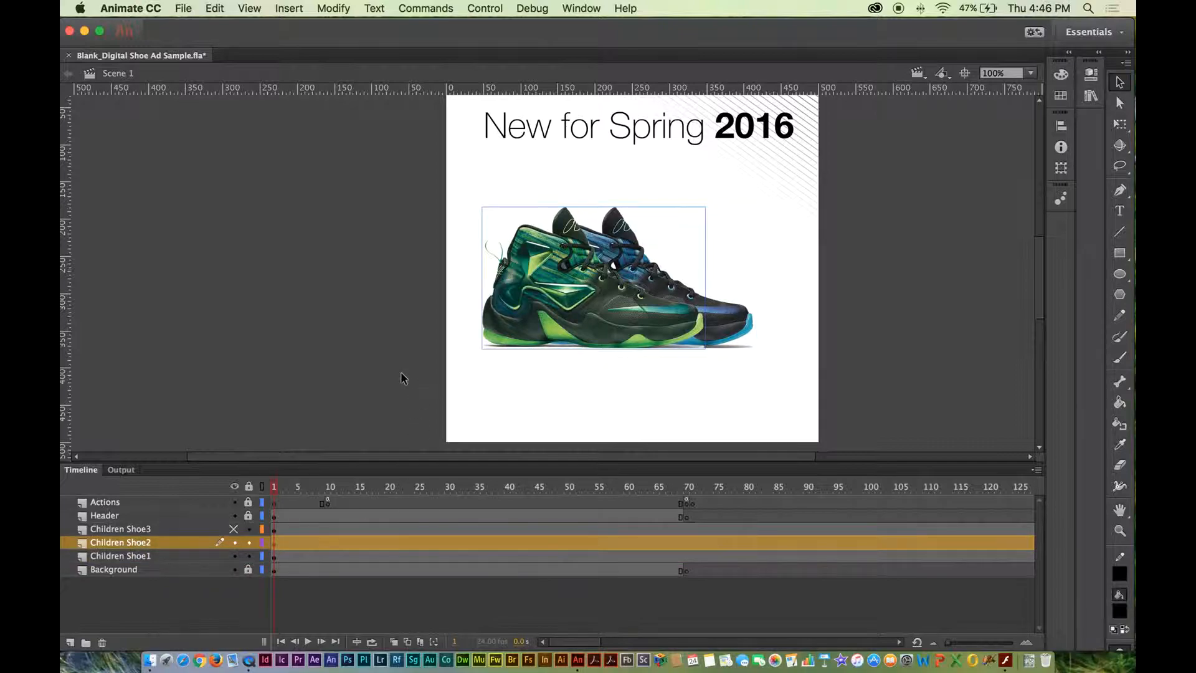
pyautogui.rightClick(582, 266)
pyautogui.moveTo(653, 566)
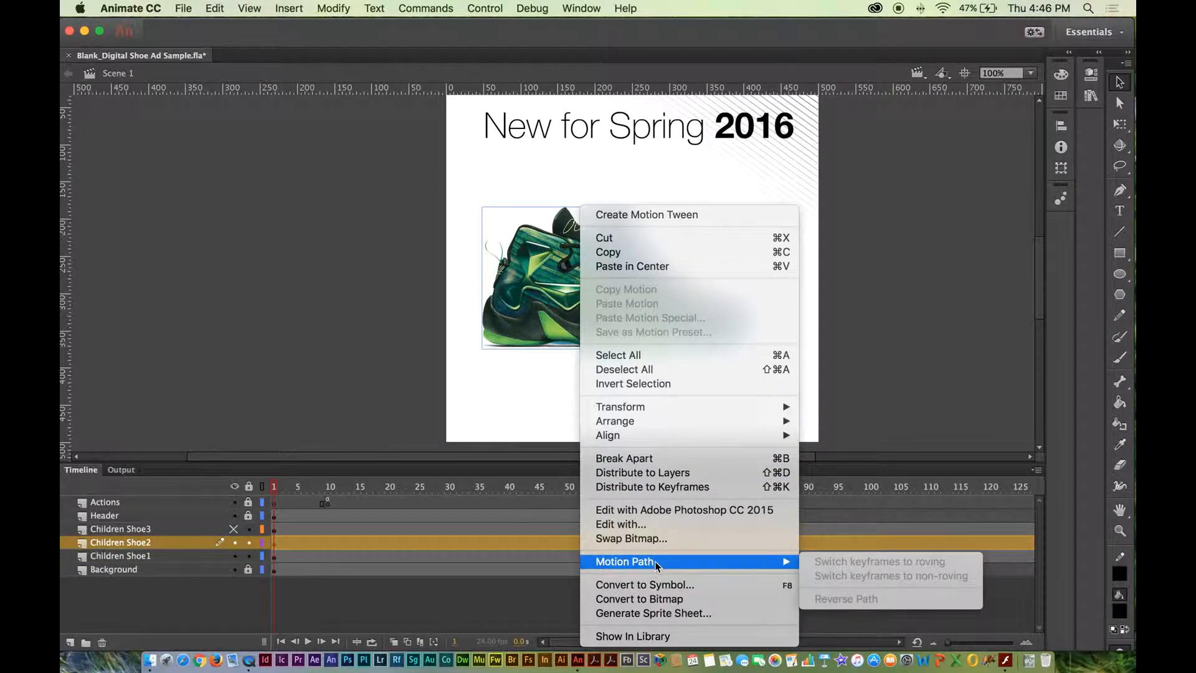
pyautogui.click(648, 584)
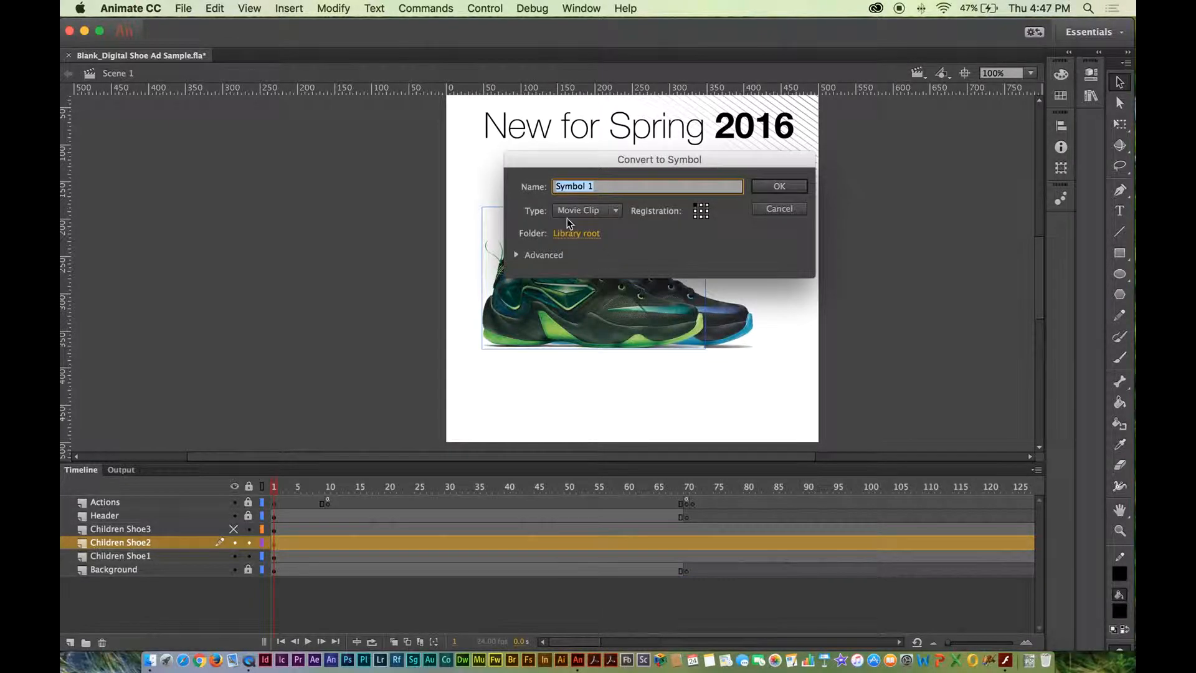
pyautogui.write('ChildrensShoe2')
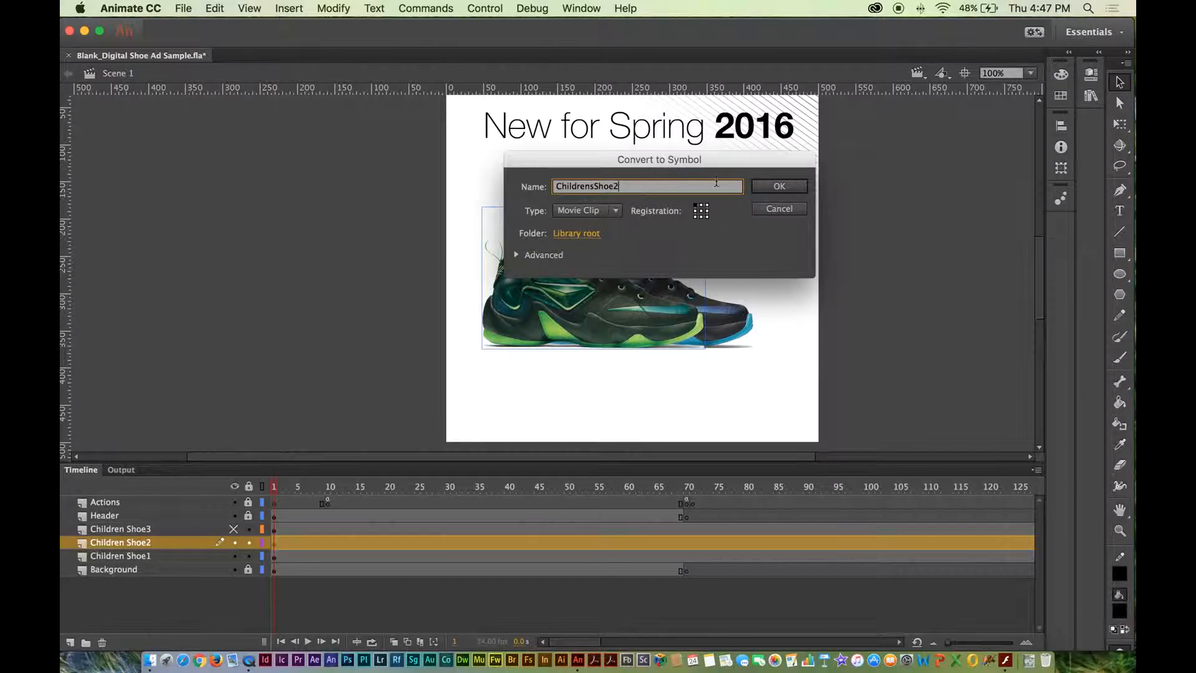
pyautogui.click(779, 191)
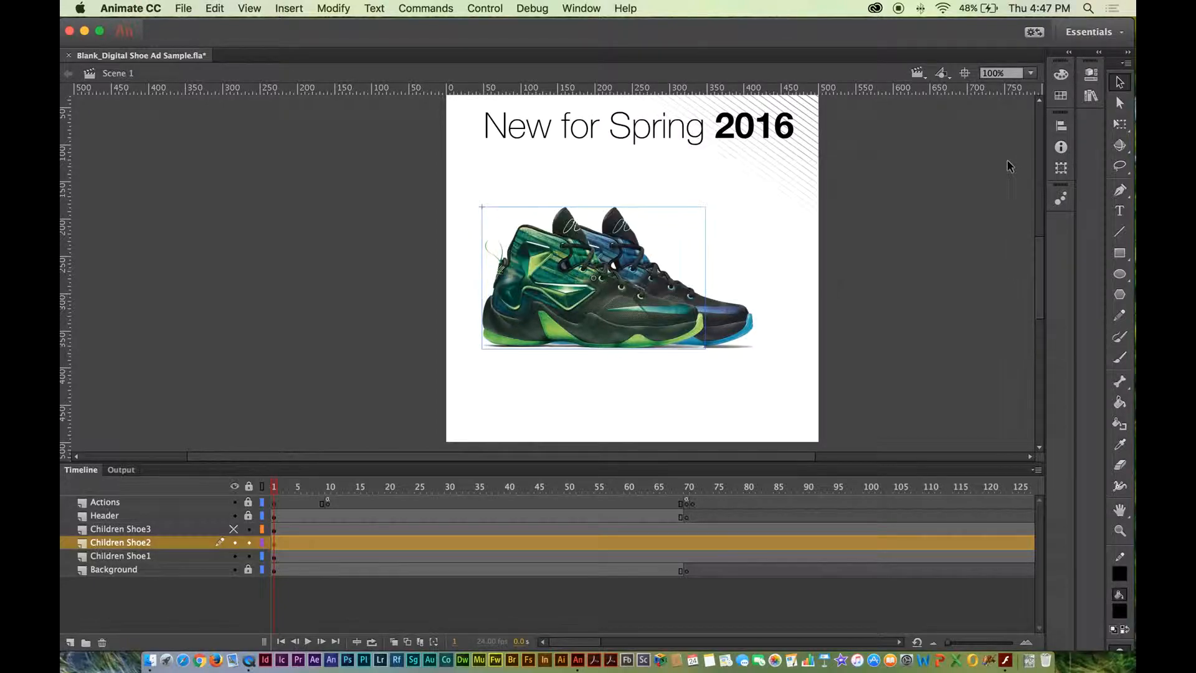
# - Give the green shoe movie clip the instance name ChildrensShoe2 and reselect the shoe to check it
pyautogui.click(1090, 74)
pyautogui.click(1006, 82)
pyautogui.write('Childre')
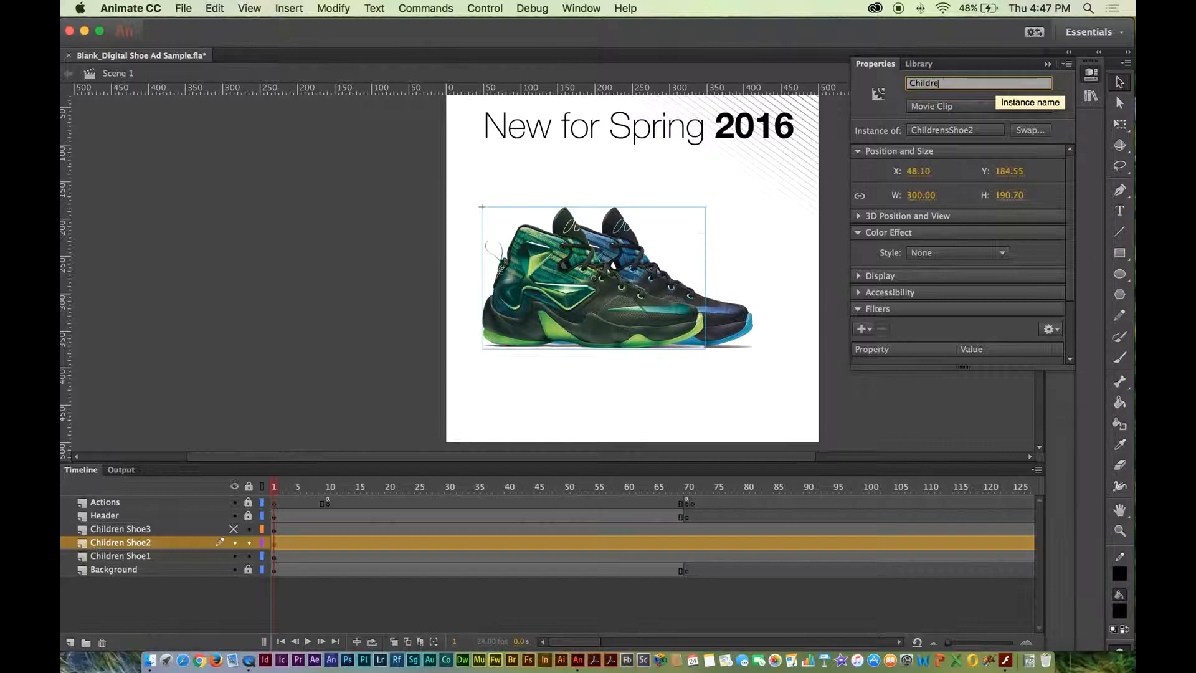
pyautogui.write('nsShoe2')
pyautogui.press('Return')
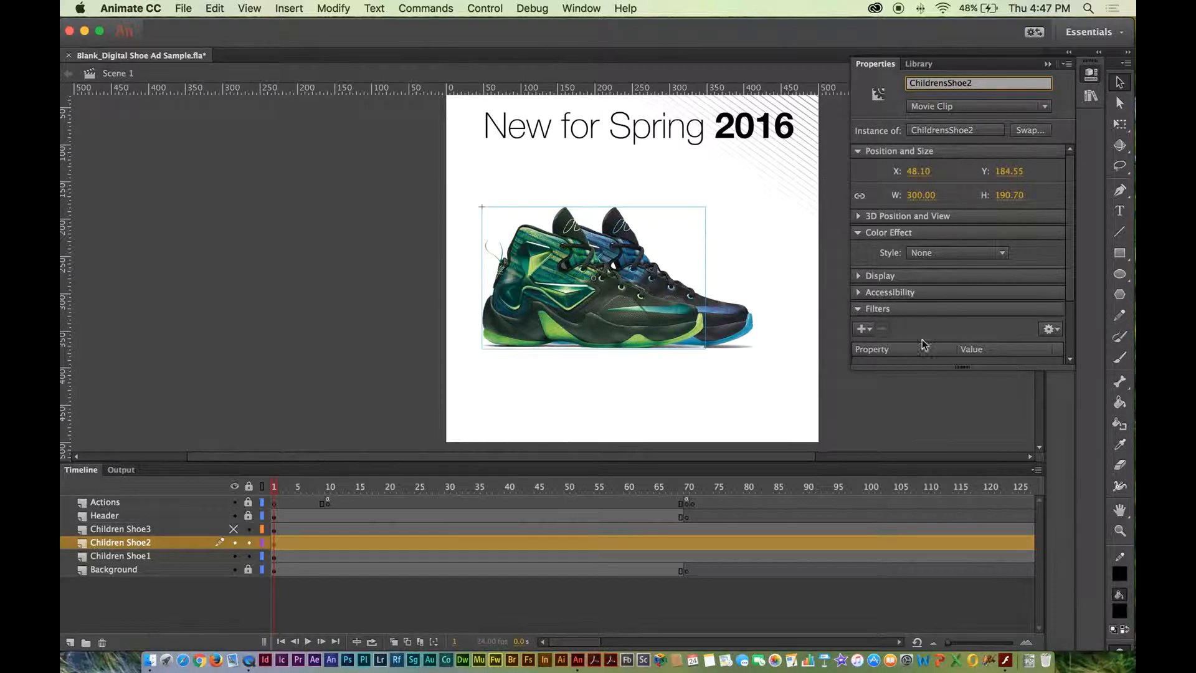
pyautogui.click(783, 237)
pyautogui.click(578, 259)
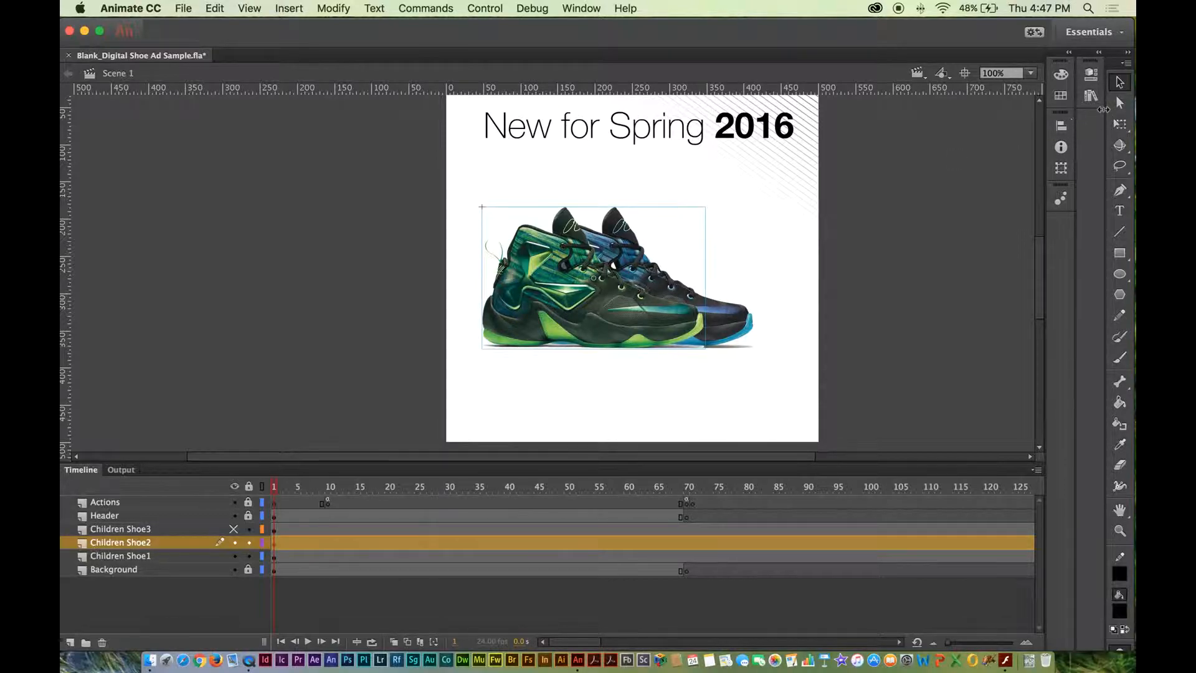
pyautogui.click(1091, 74)
pyautogui.click(745, 193)
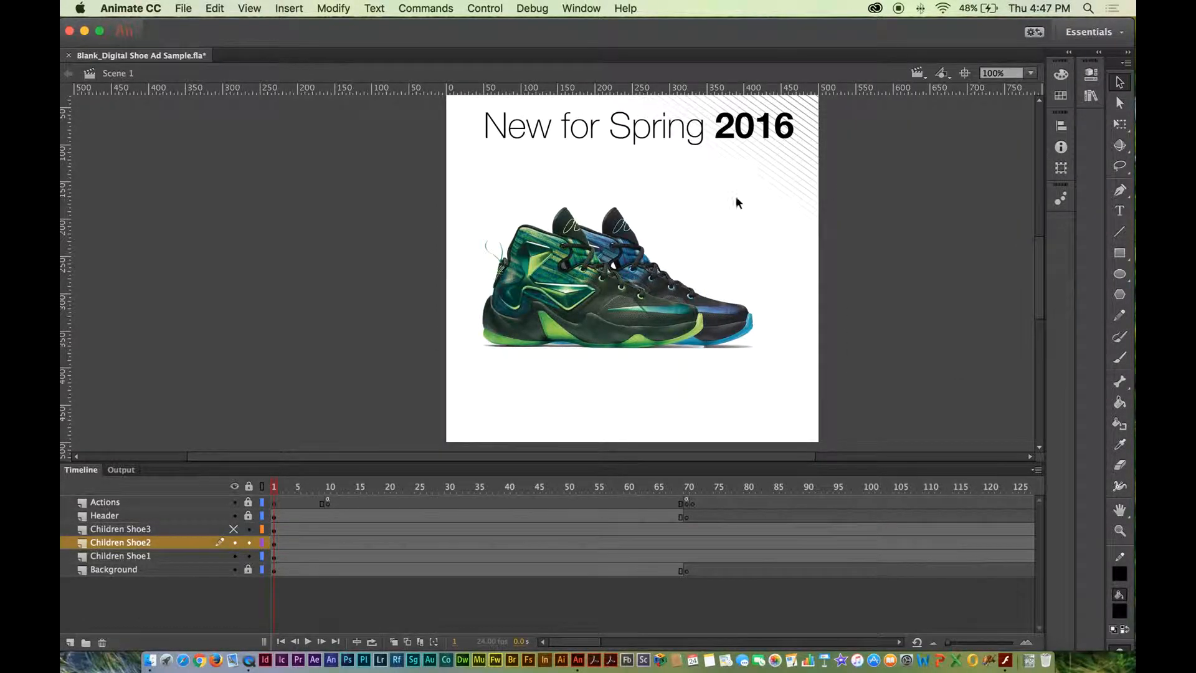
# - Move the green shoe exactly over the blue shoe and place the Children Shoe2 layer below Children Shoe1
pyautogui.click(518, 269)
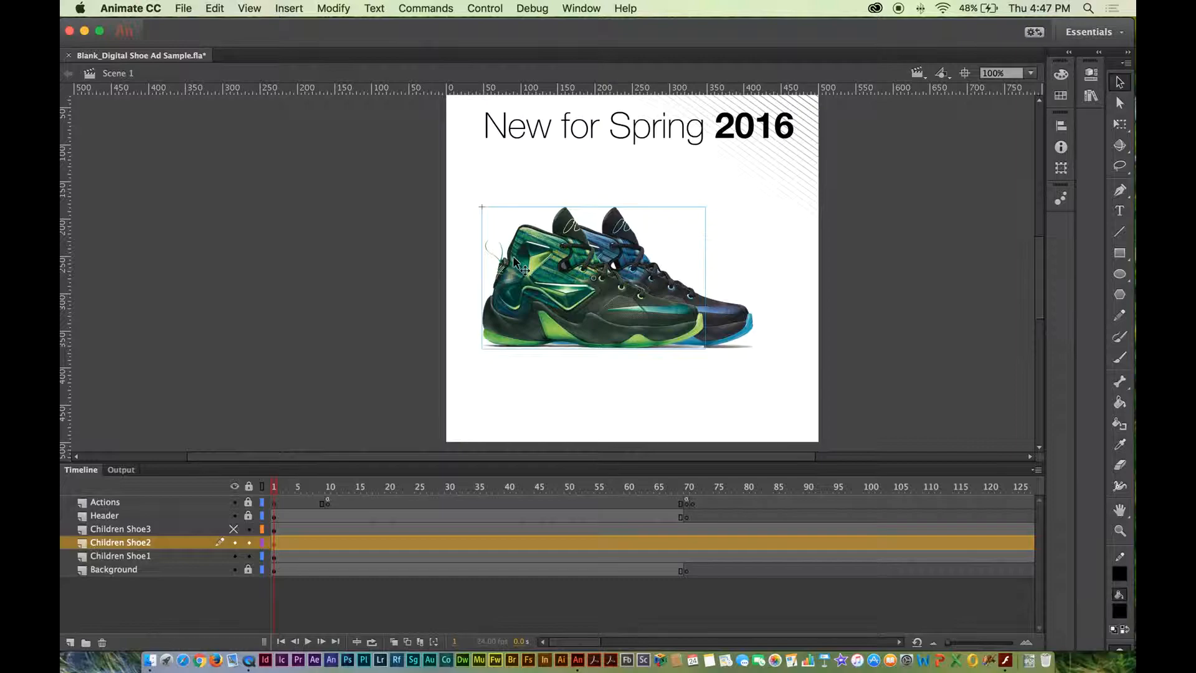
pyautogui.moveTo(514, 264); pyautogui.dragTo(564, 257)
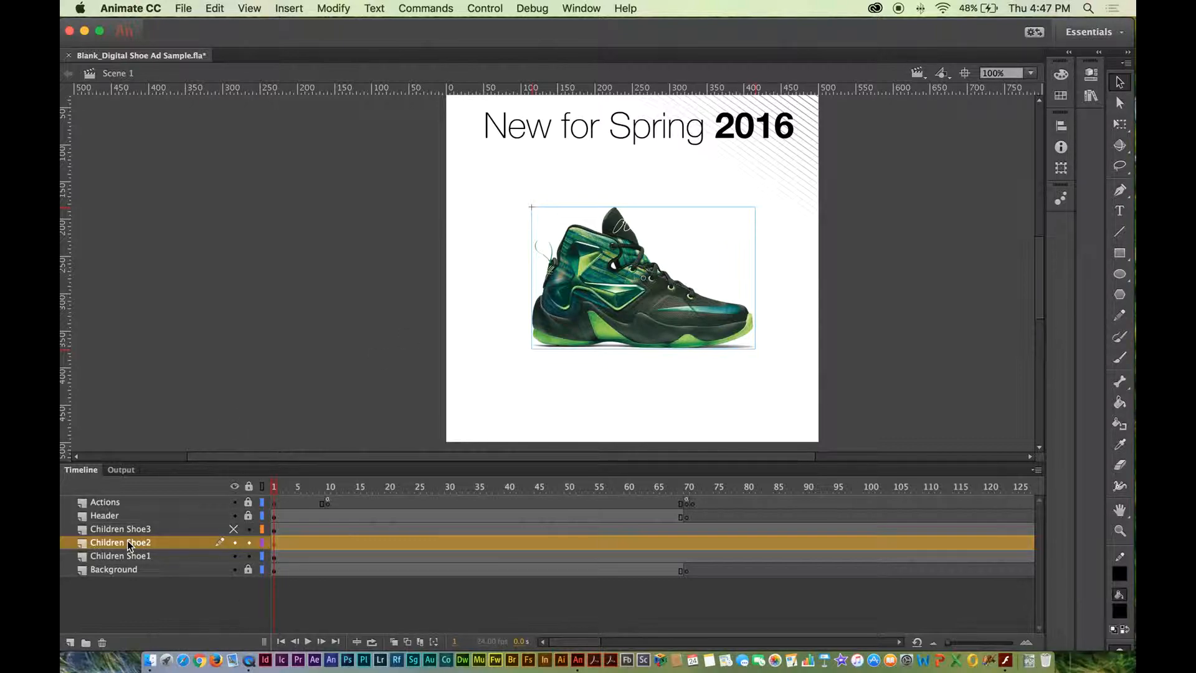
pyautogui.moveTo(126, 540); pyautogui.dragTo(122, 562)
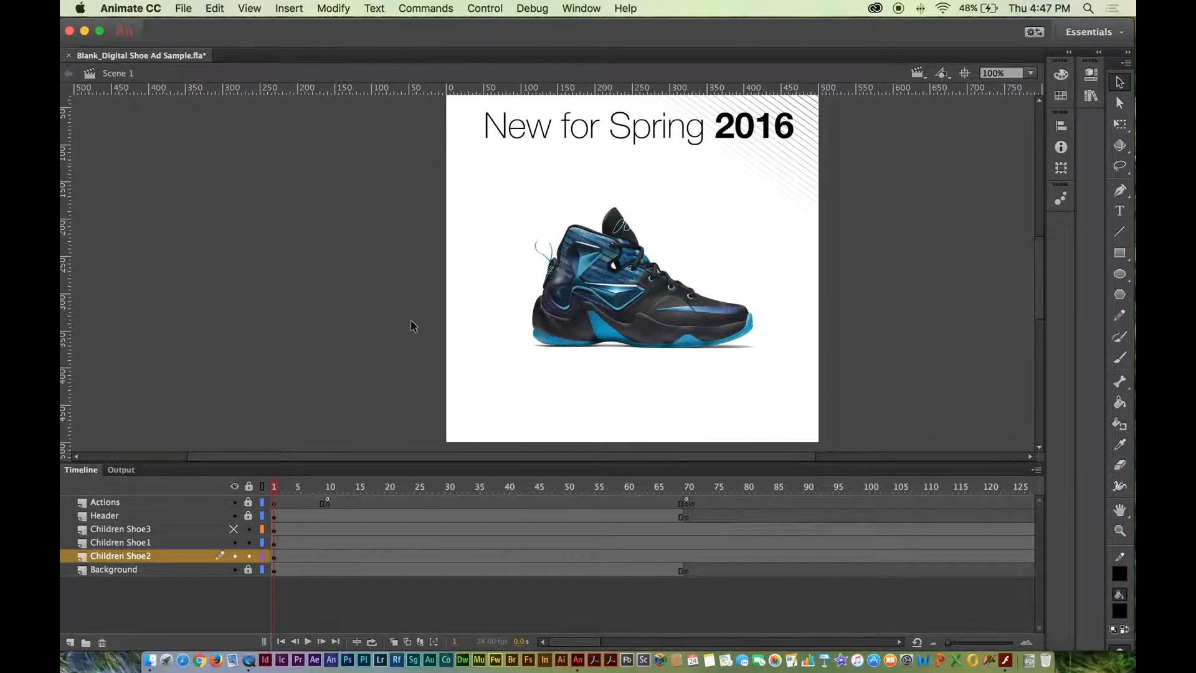
# - Add a new layer directly above Children Shoe1 and go to its first frame
pyautogui.click(156, 545)
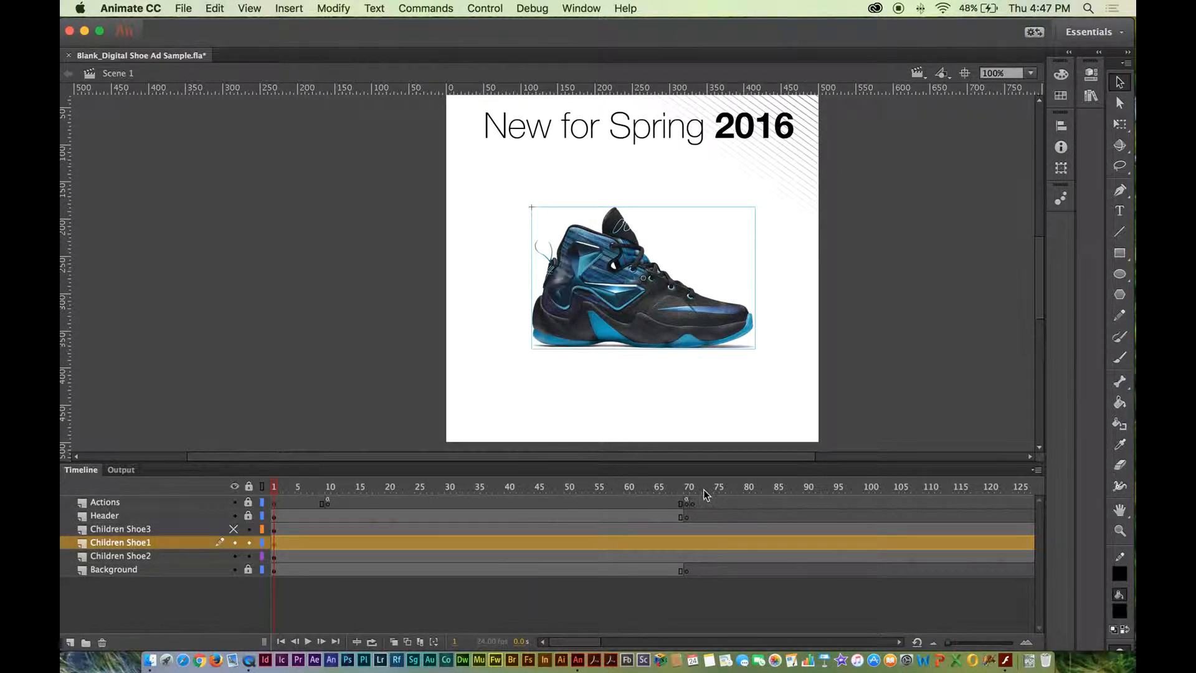
pyautogui.click(411, 486)
pyautogui.click(70, 642)
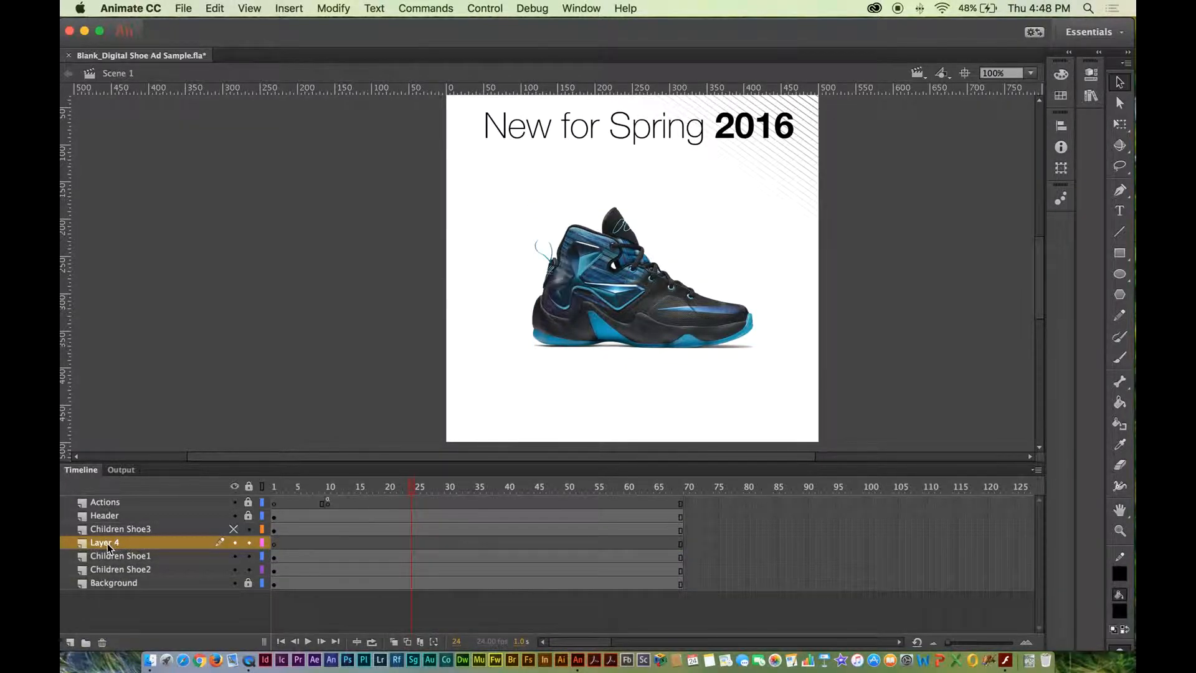
pyautogui.click(274, 542)
pyautogui.click(329, 486)
pyautogui.moveTo(329, 487); pyautogui.dragTo(273, 514)
# - Draw a narrow black rectangle just left of the blue shoe, extending above and below the shoe
pyautogui.click(1119, 253)
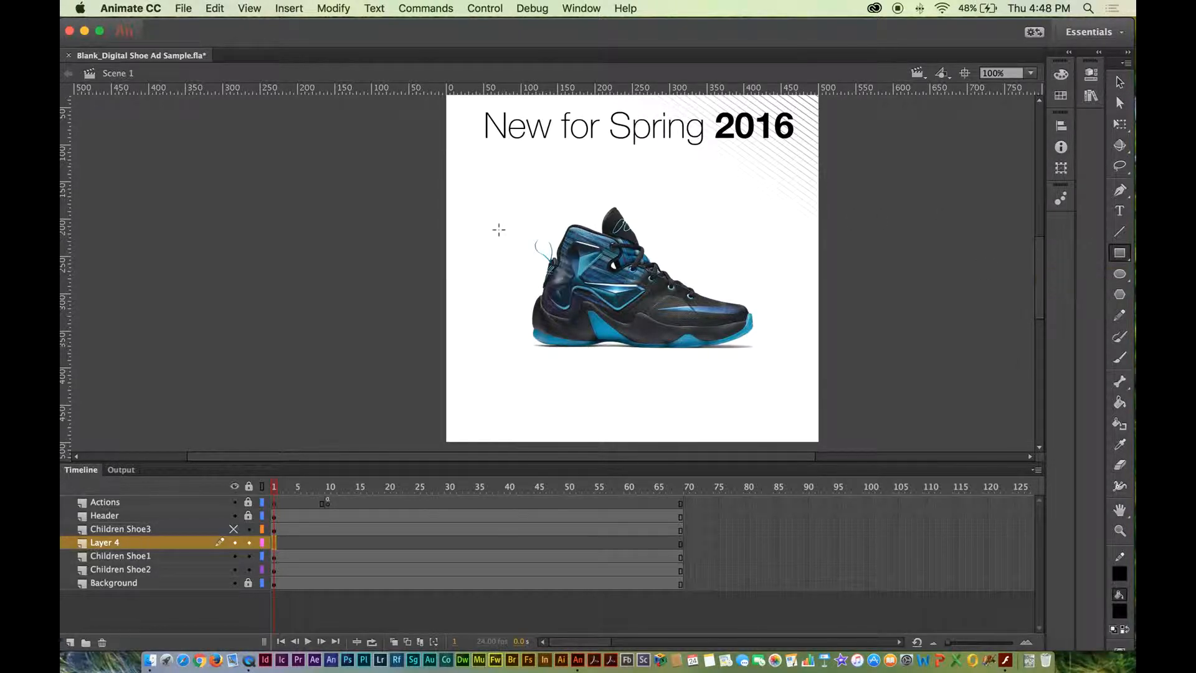
pyautogui.moveTo(468, 177); pyautogui.dragTo(513, 370)
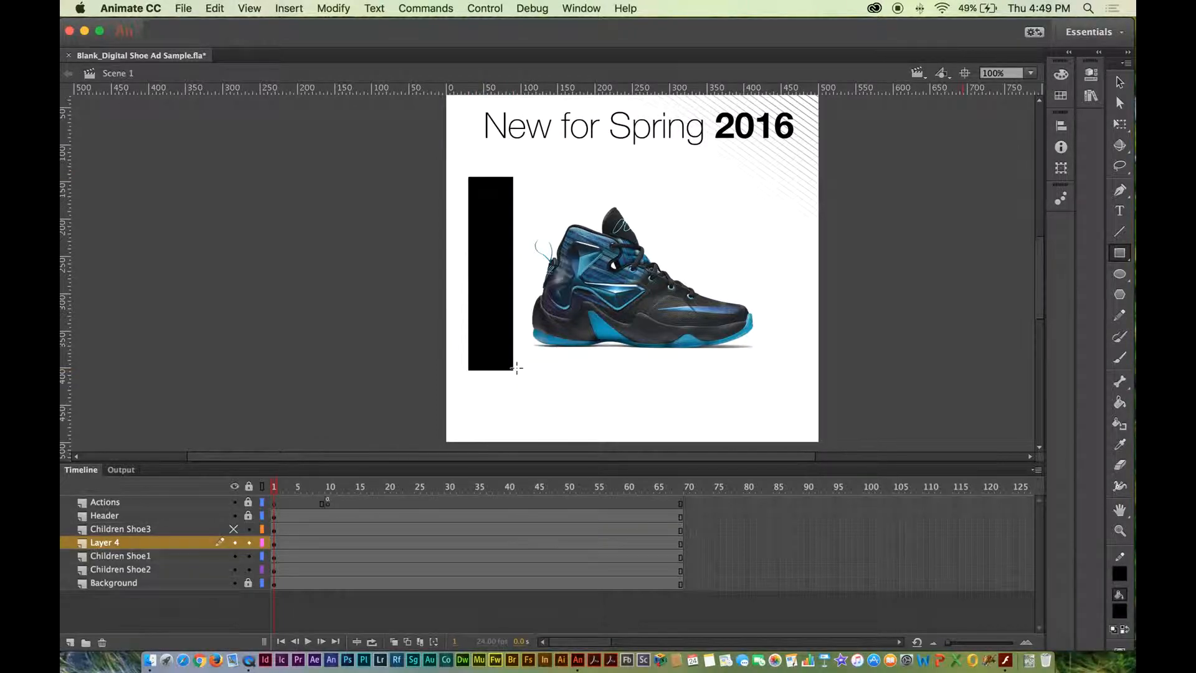
pyautogui.click(1119, 81)
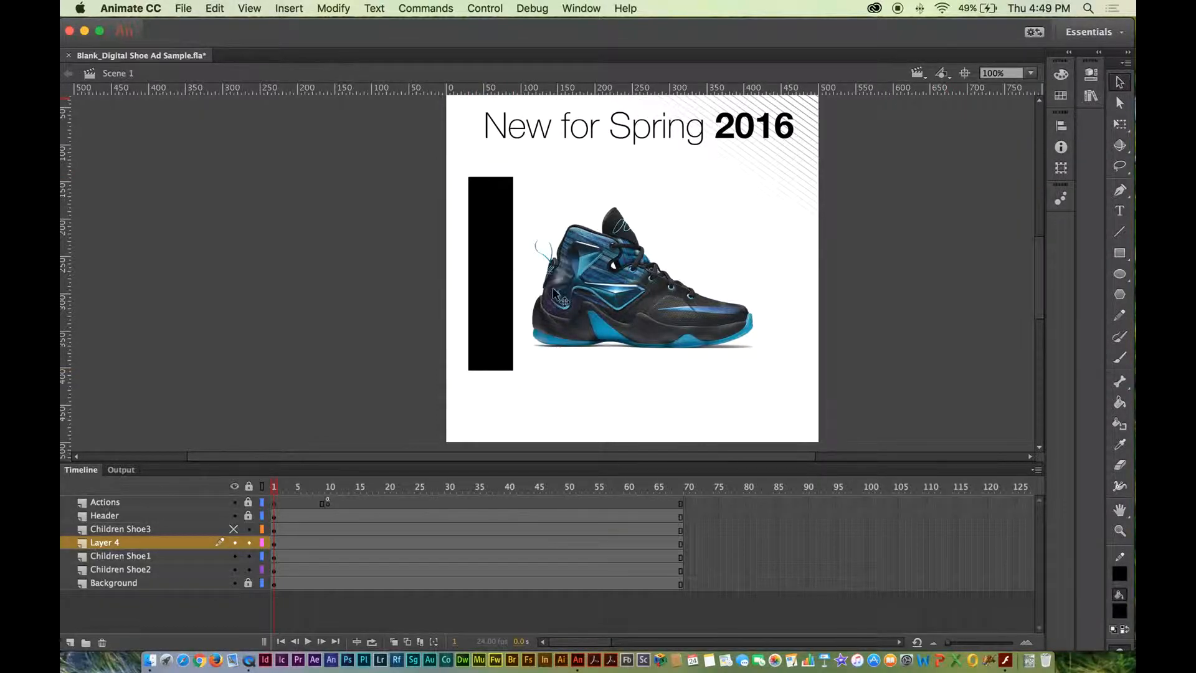
# - Convert the black rectangle to a Movie Clip symbol named Mask Shape
pyautogui.click(481, 244)
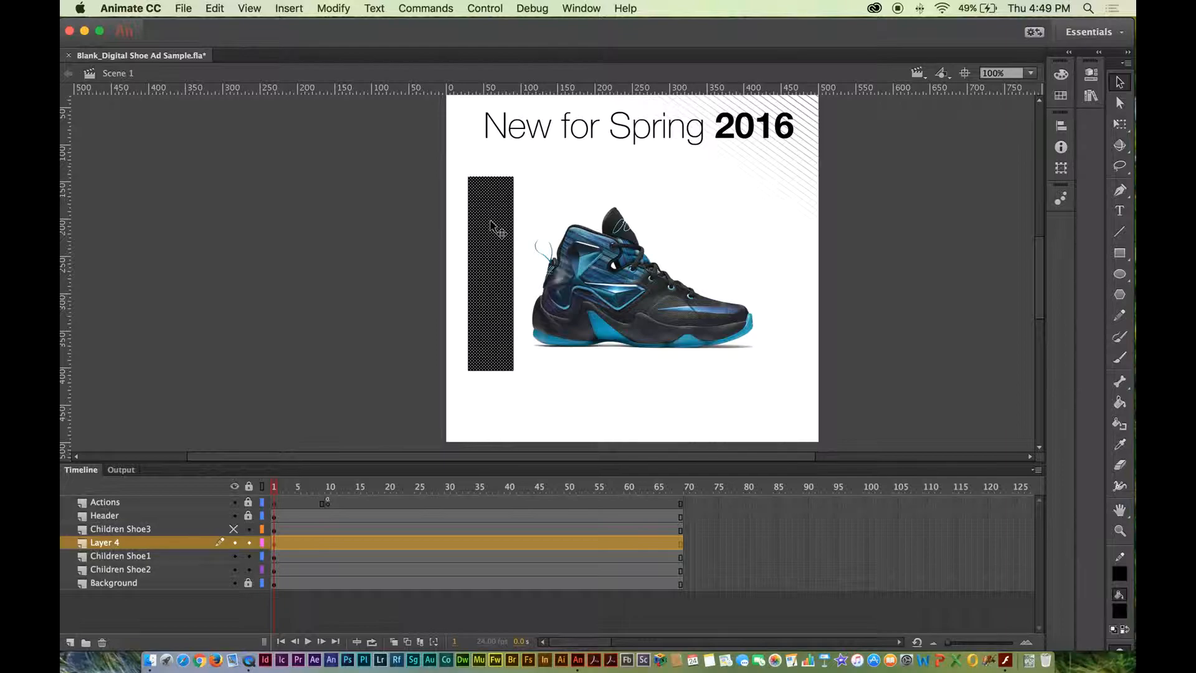
pyautogui.rightClick(490, 223)
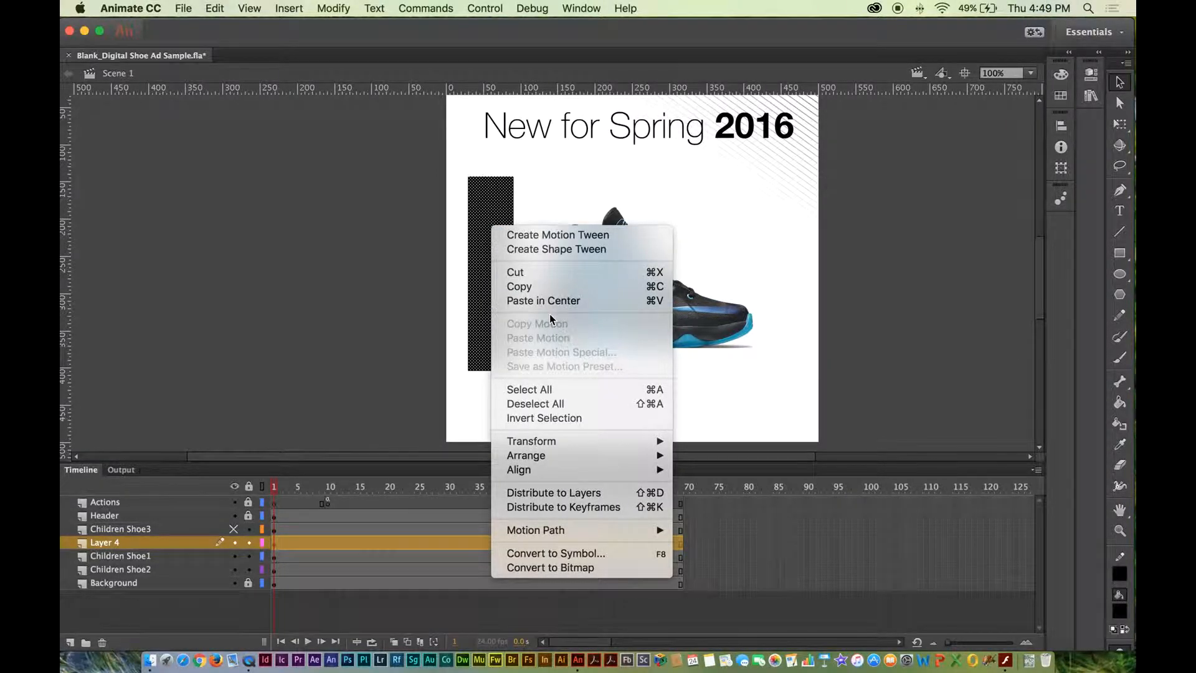
pyautogui.click(557, 553)
pyautogui.click(609, 185)
pyautogui.moveTo(601, 187); pyautogui.dragTo(450, 172)
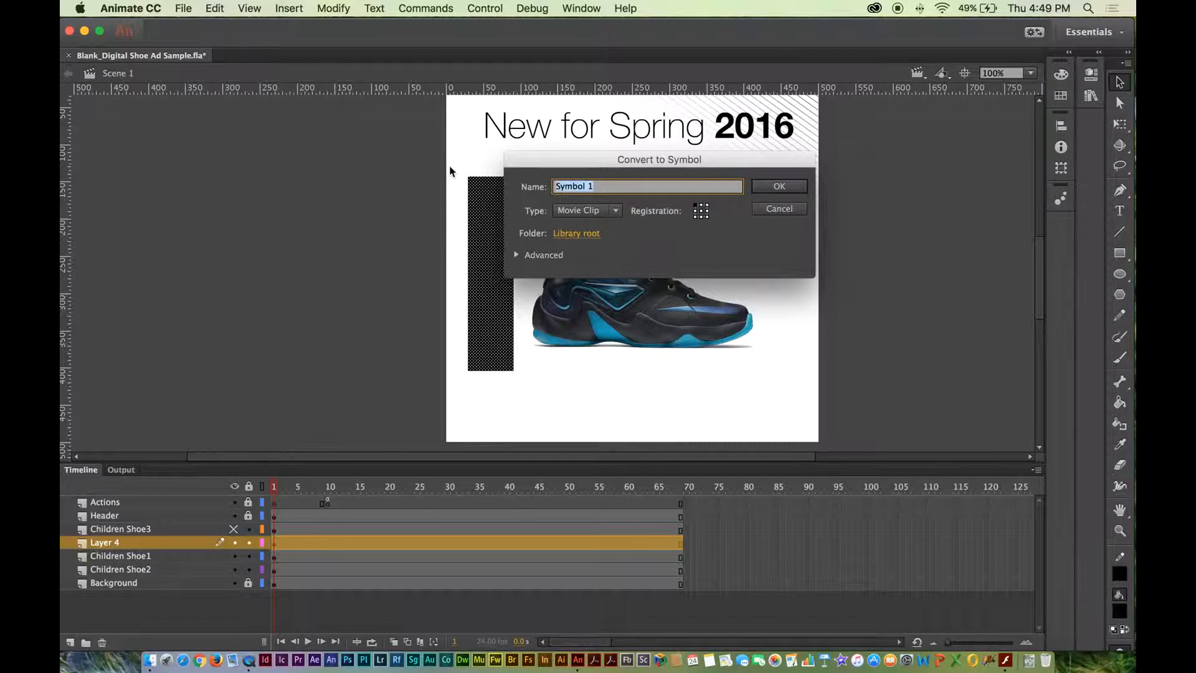
pyautogui.write('Mask Shape')
pyautogui.click(786, 186)
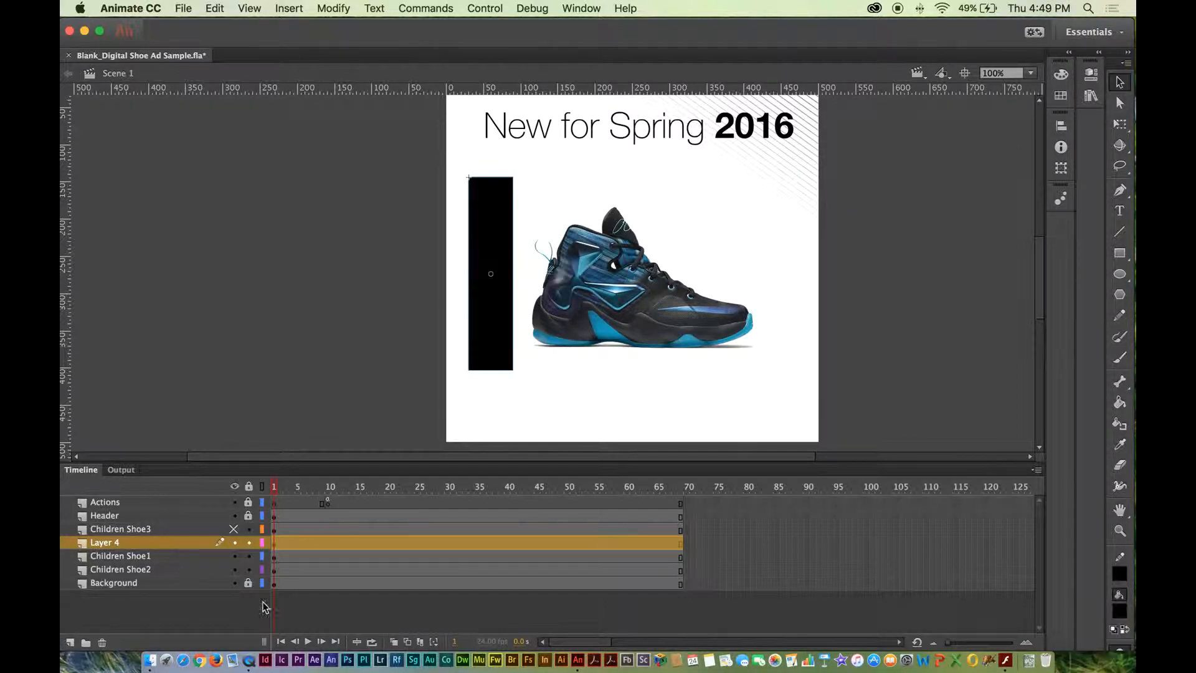
# - Rename the rectangle's layer to Mask Shape 1
pyautogui.click(272, 544)
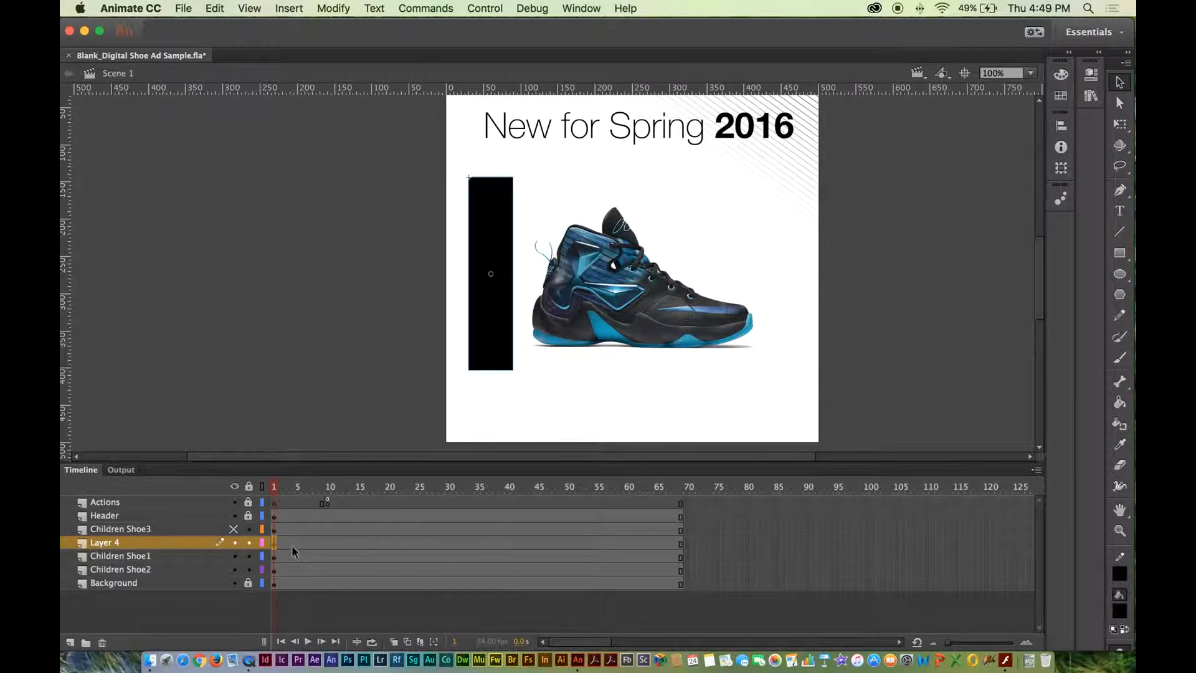
pyautogui.click(280, 487)
pyautogui.click(274, 543)
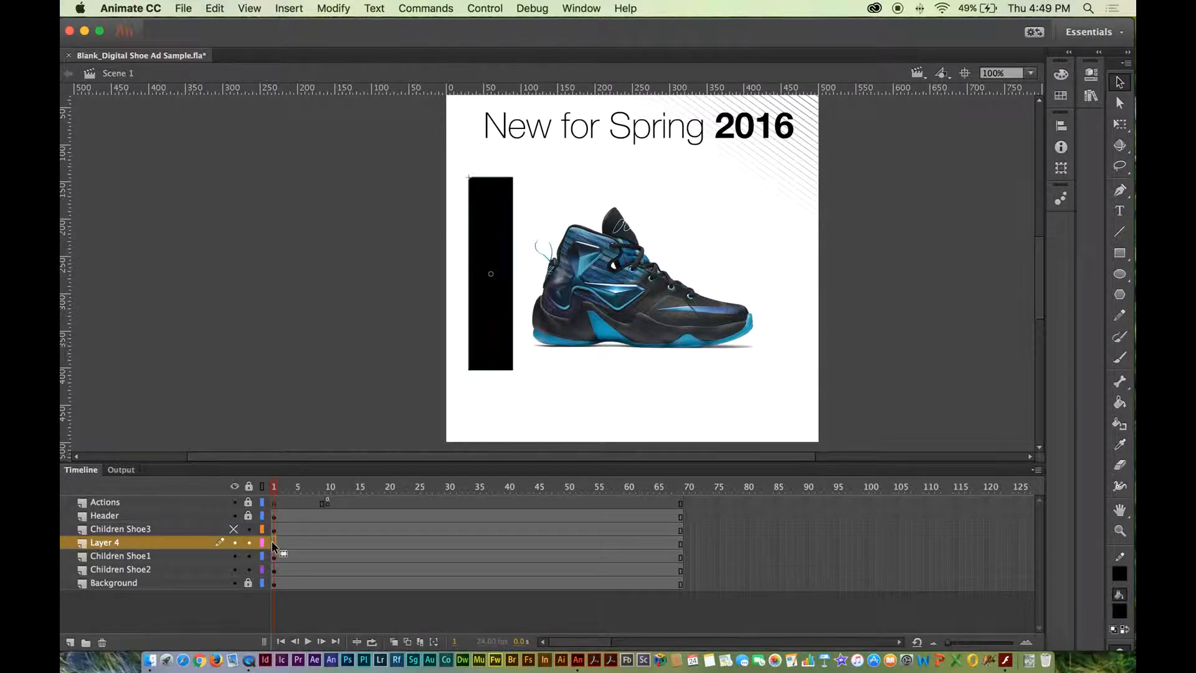
pyautogui.doubleClick(108, 546)
pyautogui.write('Maks Shape 1')
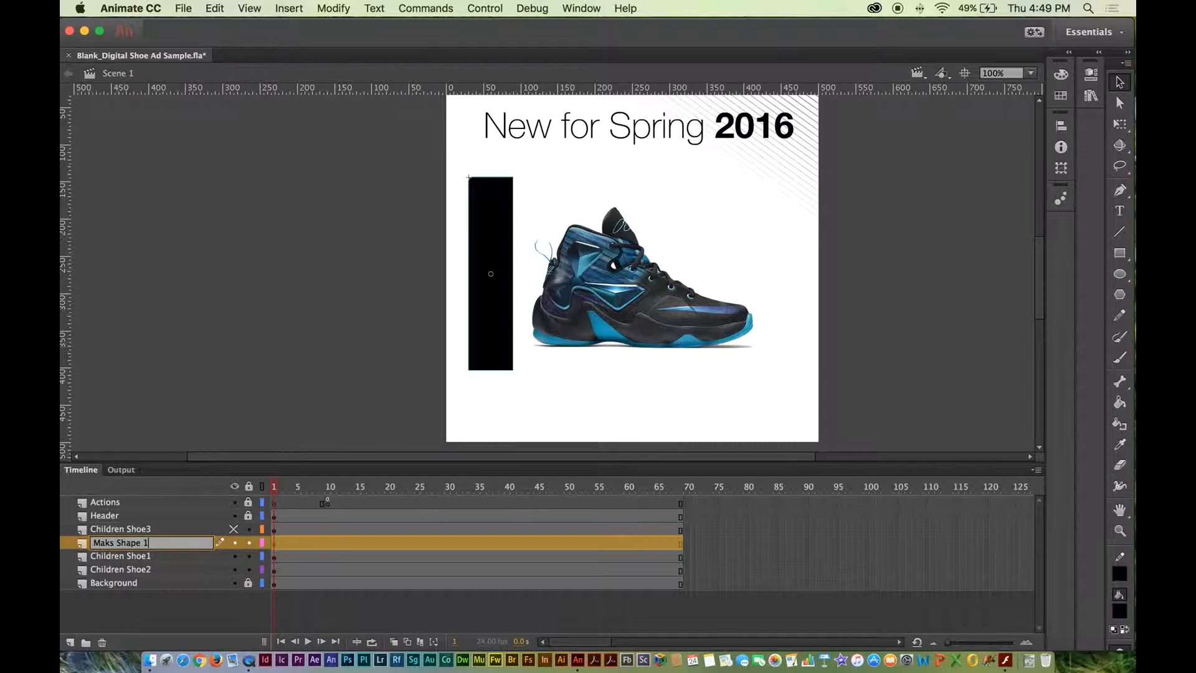
pyautogui.moveTo(115, 542); pyautogui.dragTo(107, 542)
pyautogui.write('sk')
pyautogui.click(285, 542)
pyautogui.click(680, 543)
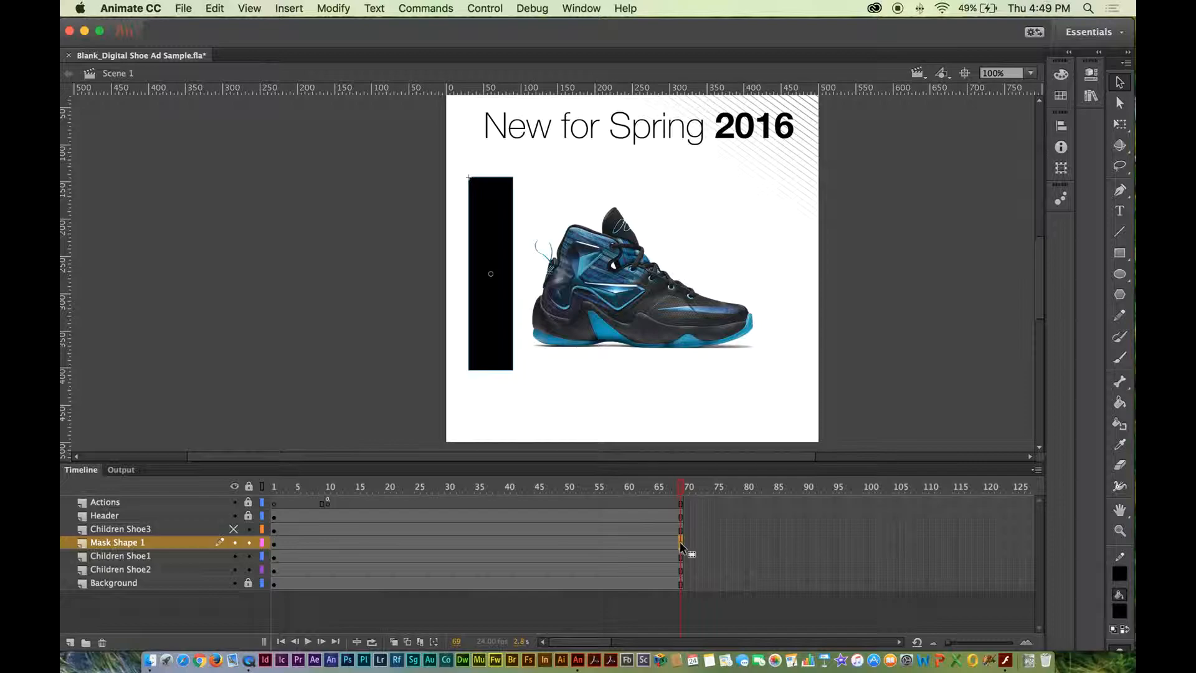
pyautogui.rightClick(680, 542)
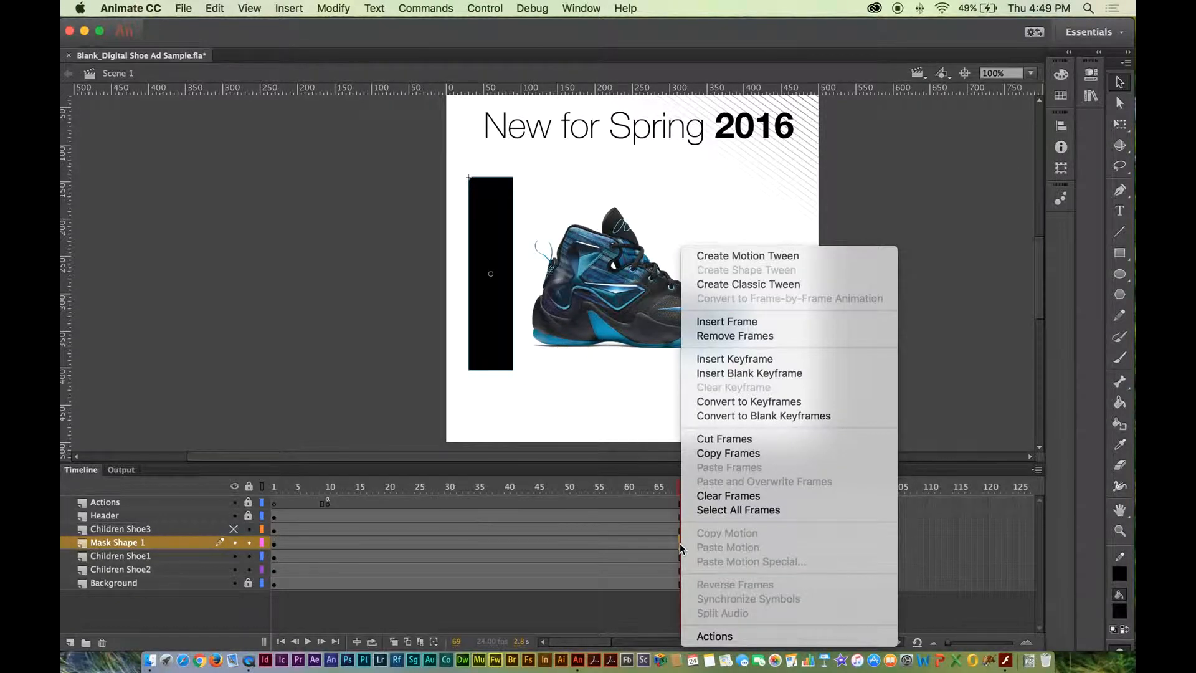
pyautogui.click(744, 372)
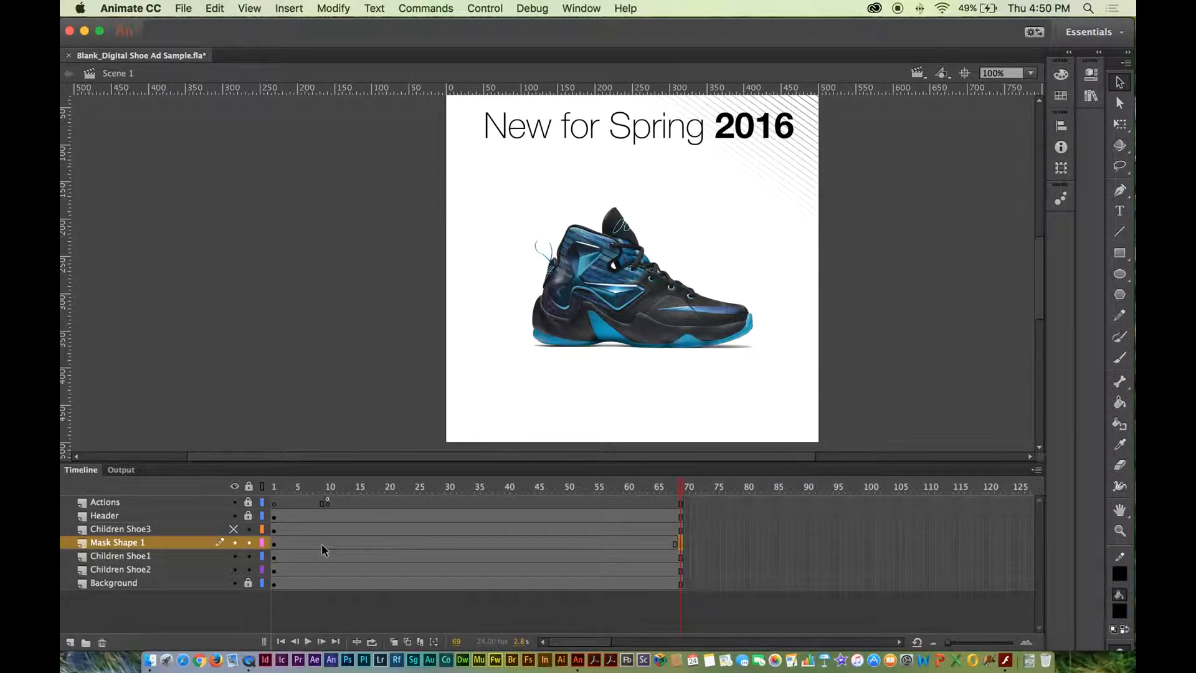
pyautogui.press('super+z')
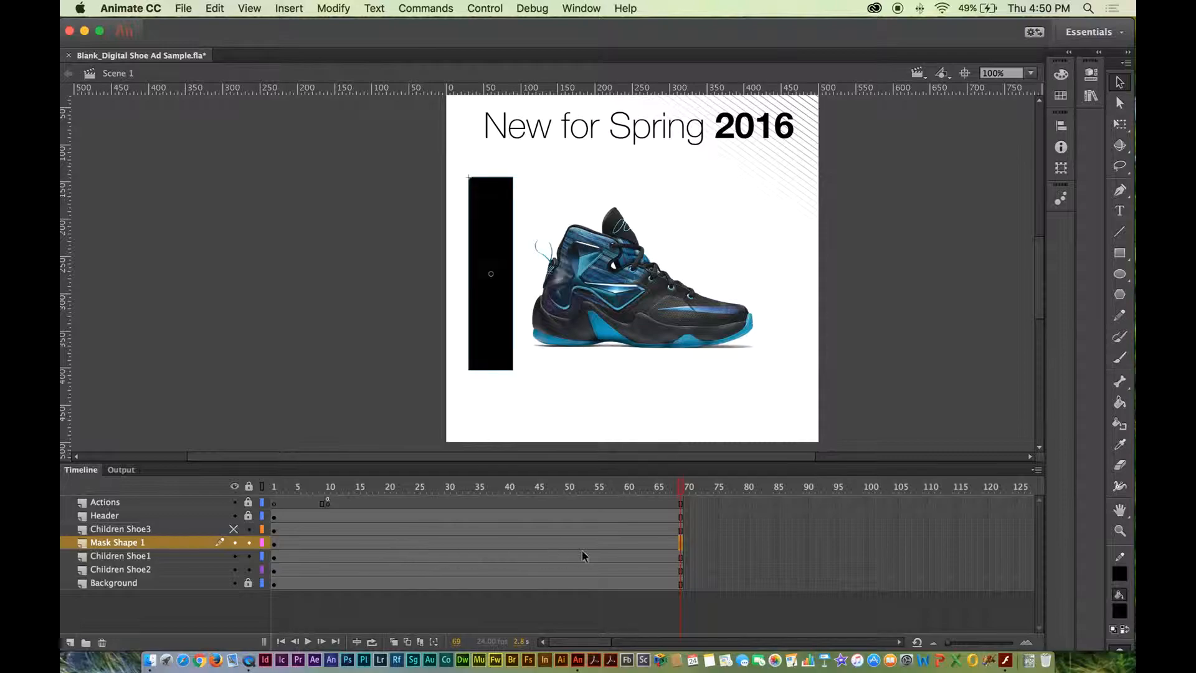
# - Insert a regular keyframe at frame 69 of the Mask Shape 1 layer
pyautogui.rightClick(681, 541)
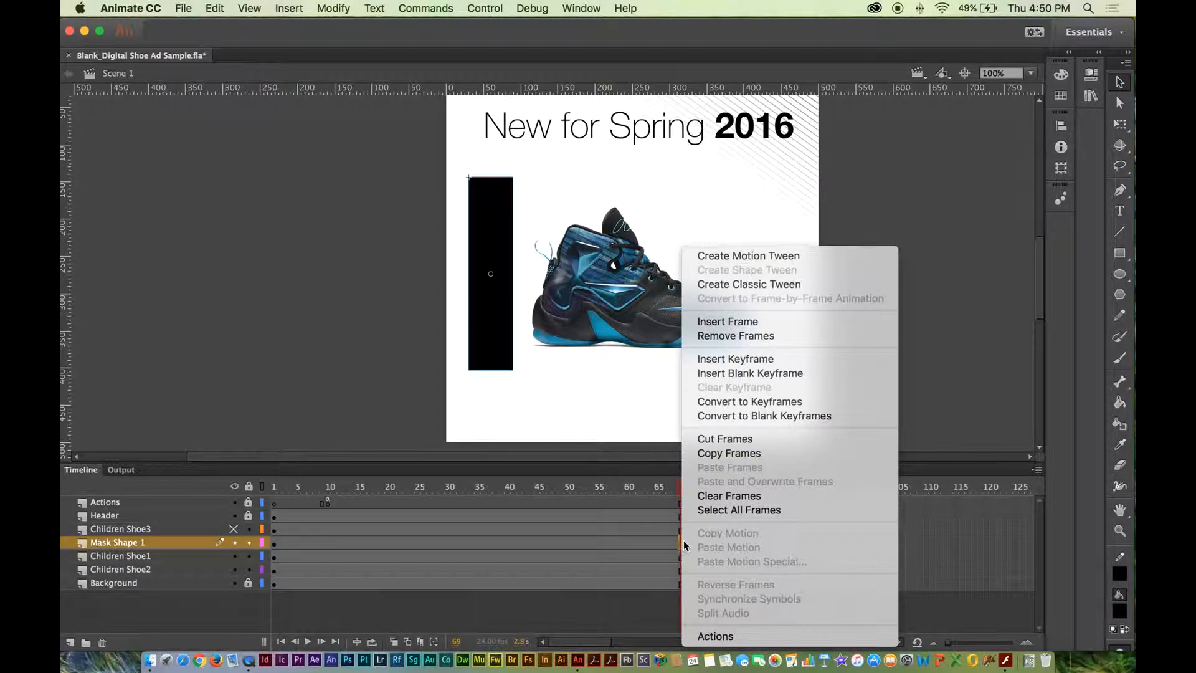
pyautogui.click(749, 359)
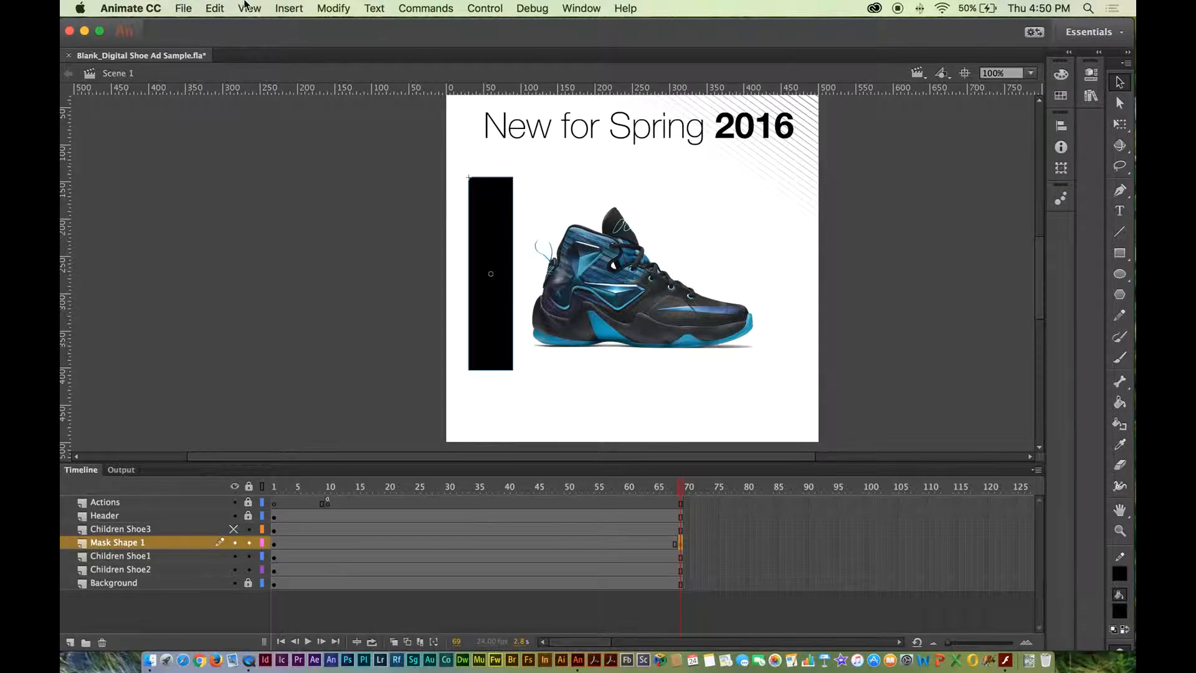
# - Free Transform the frame 69 rectangle: move its transformation point to its left edge and stretch it rightward over the whole shoe
pyautogui.click(183, 8)
pyautogui.moveTo(347, 6)
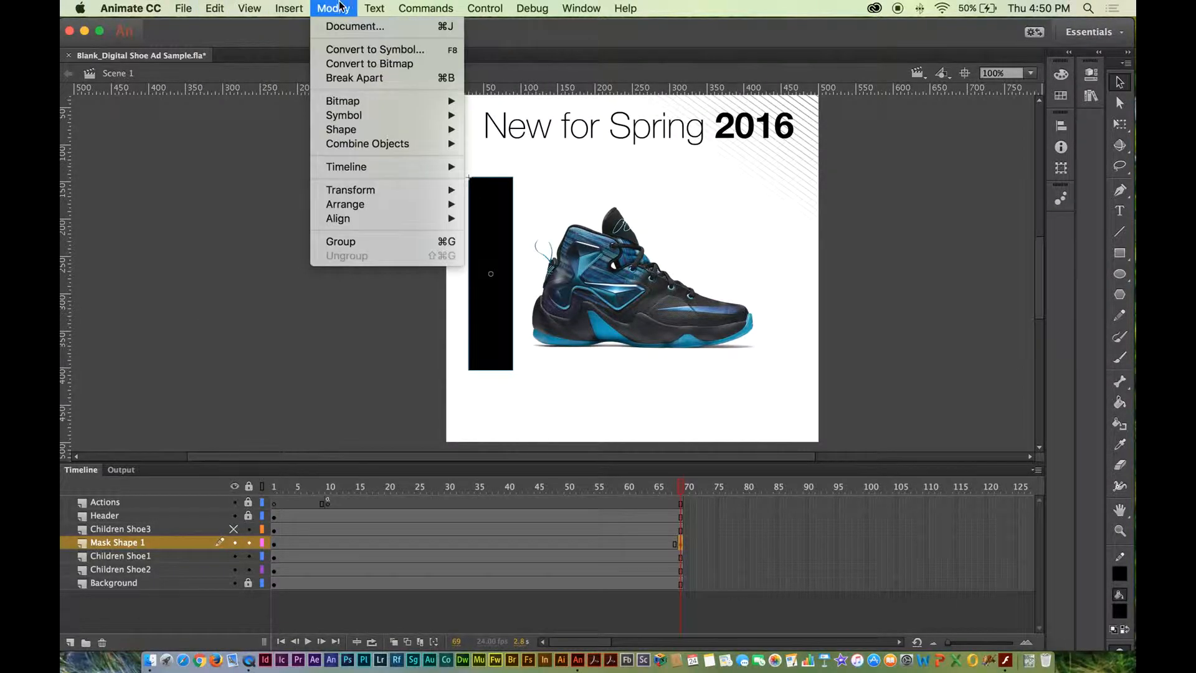
pyautogui.moveTo(188, 5)
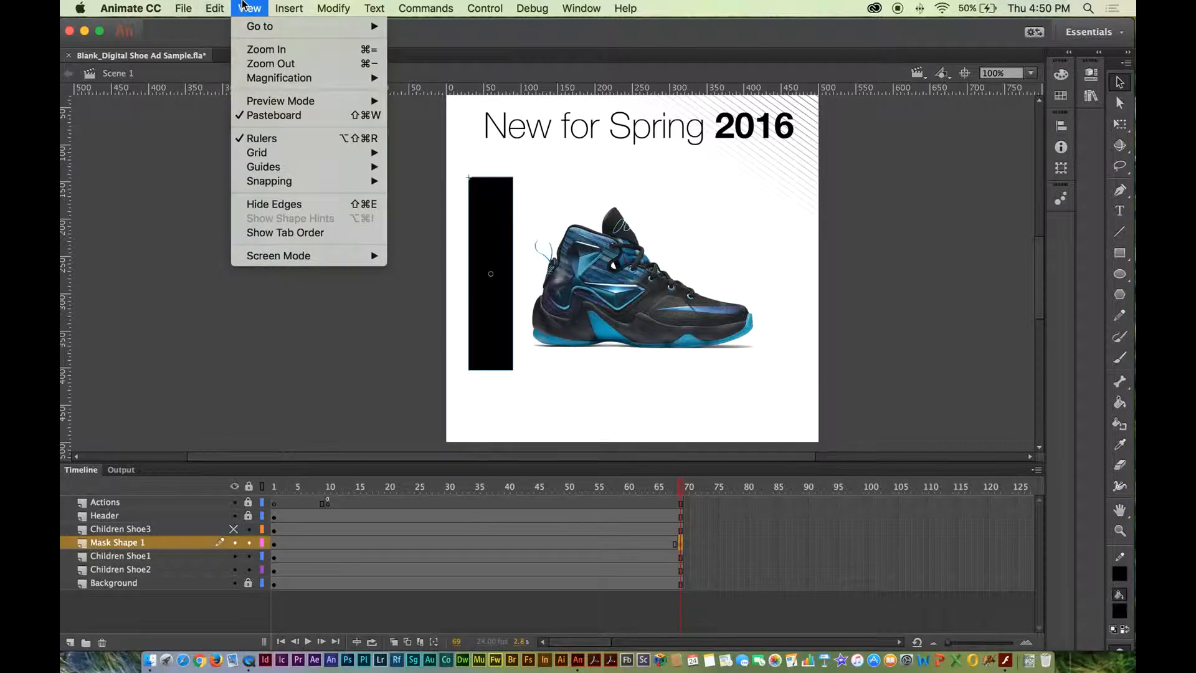
pyautogui.moveTo(224, 6)
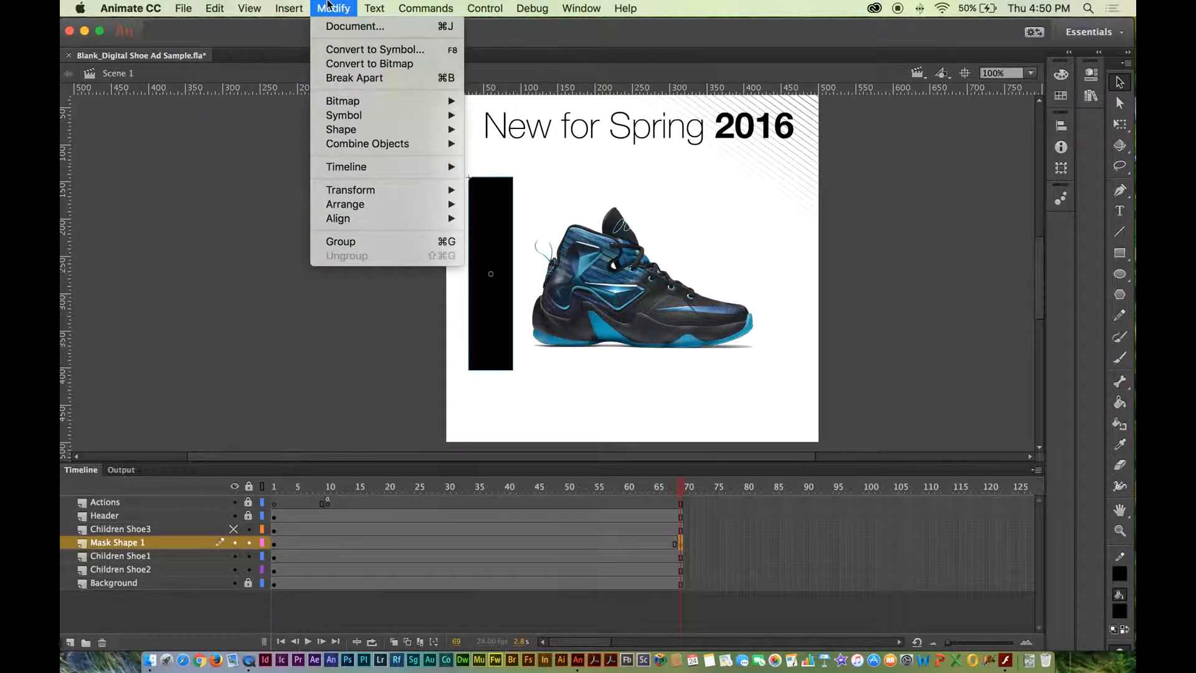
pyautogui.moveTo(347, 188)
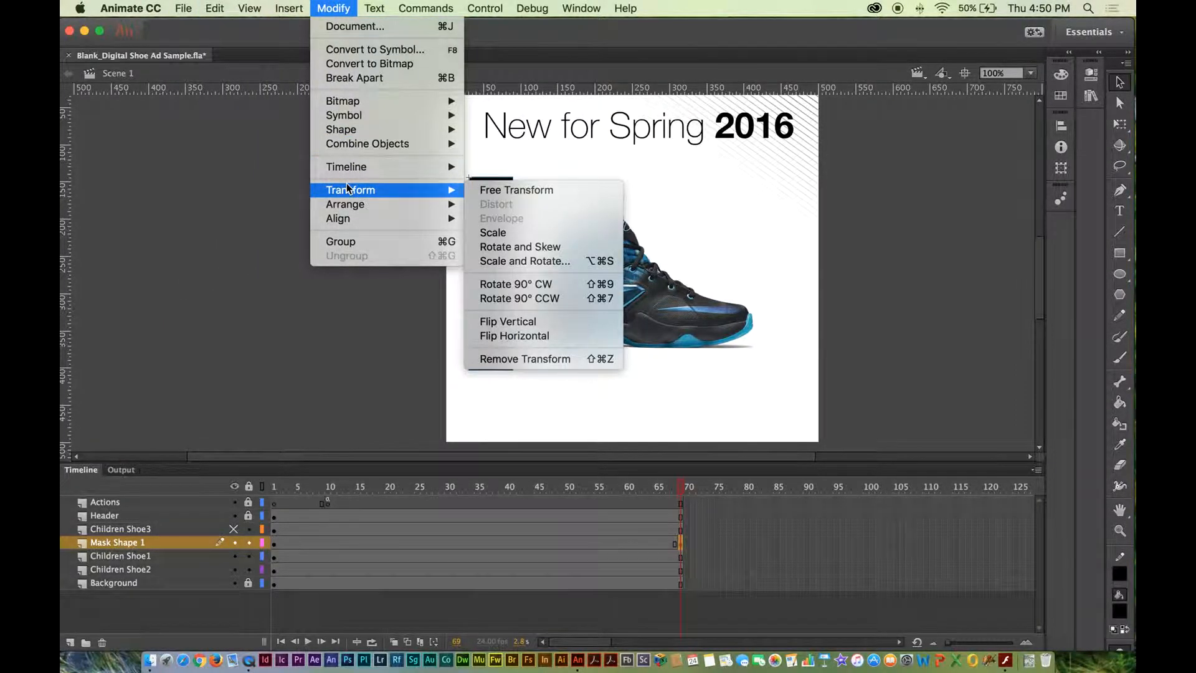
pyautogui.click(522, 193)
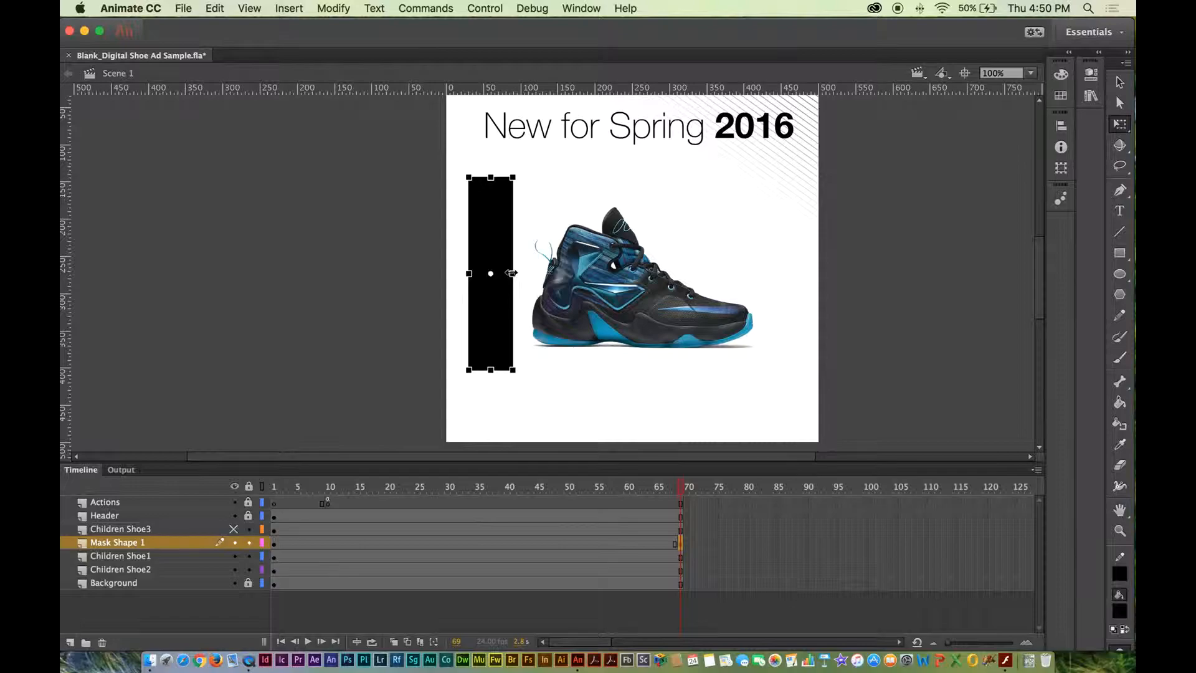
pyautogui.moveTo(511, 274); pyautogui.dragTo(609, 277)
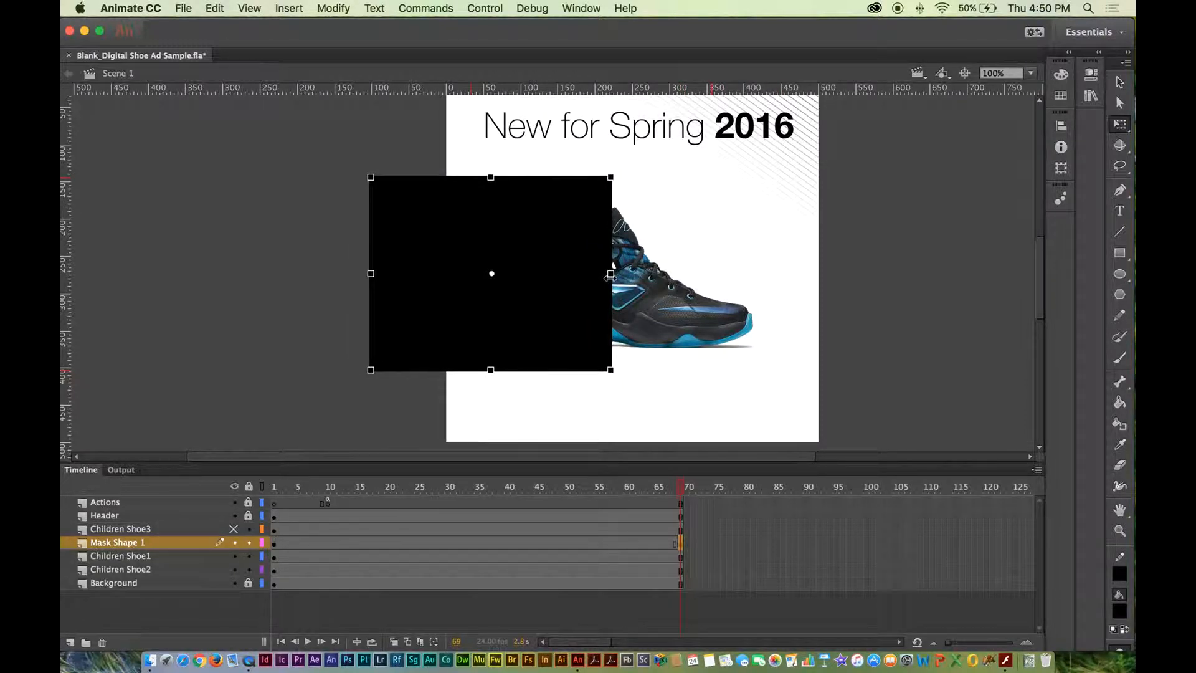
pyautogui.press('super+z')
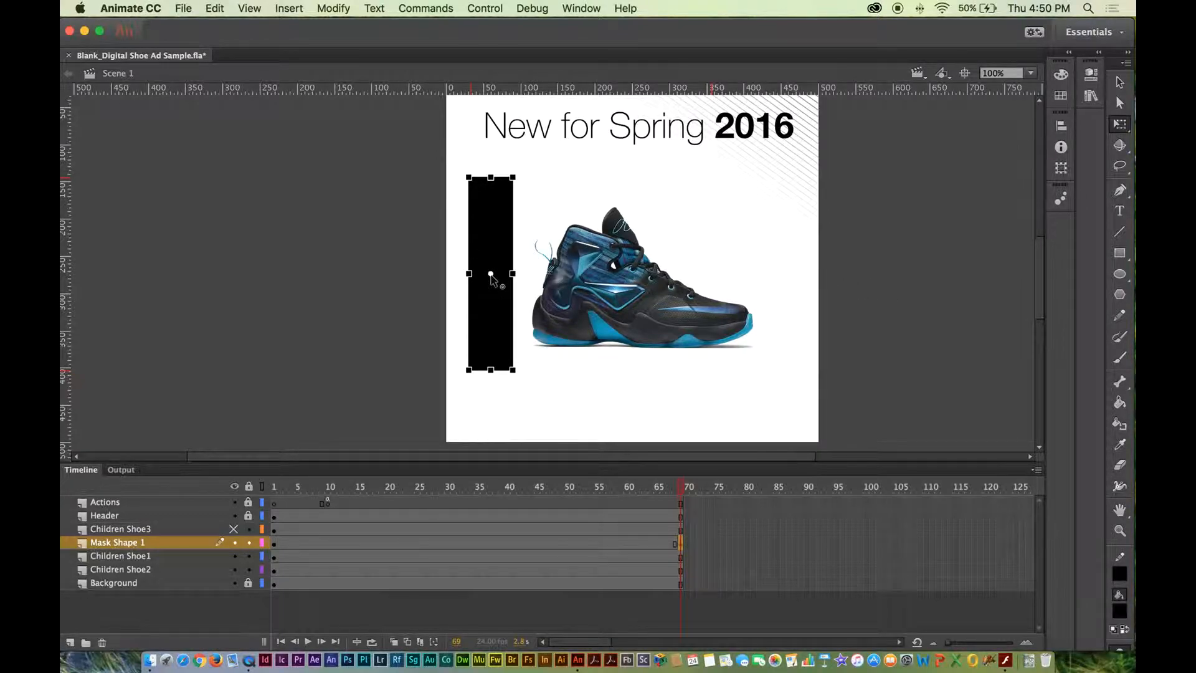
pyautogui.moveTo(490, 276); pyautogui.dragTo(462, 281)
pyautogui.moveTo(514, 274); pyautogui.dragTo(788, 260)
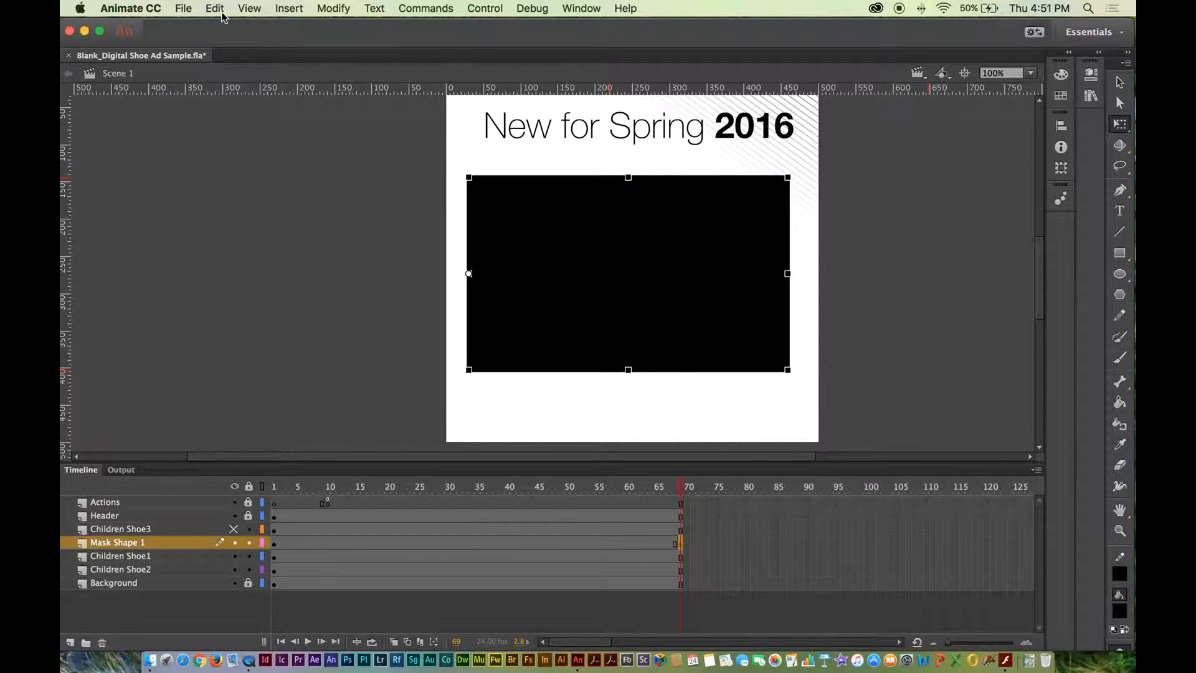
pyautogui.click(677, 439)
pyautogui.click(654, 312)
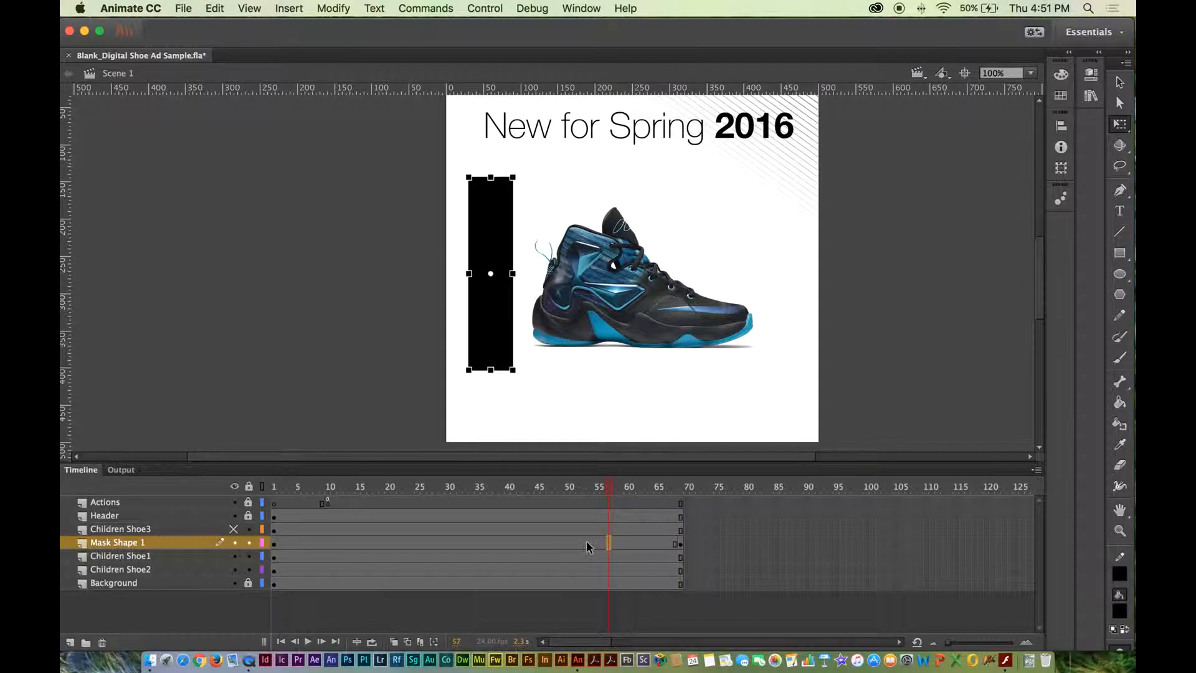
# - Create a classic tween between the two Mask Shape 1 keyframes and scrub the timeline to preview it
pyautogui.rightClick(364, 540)
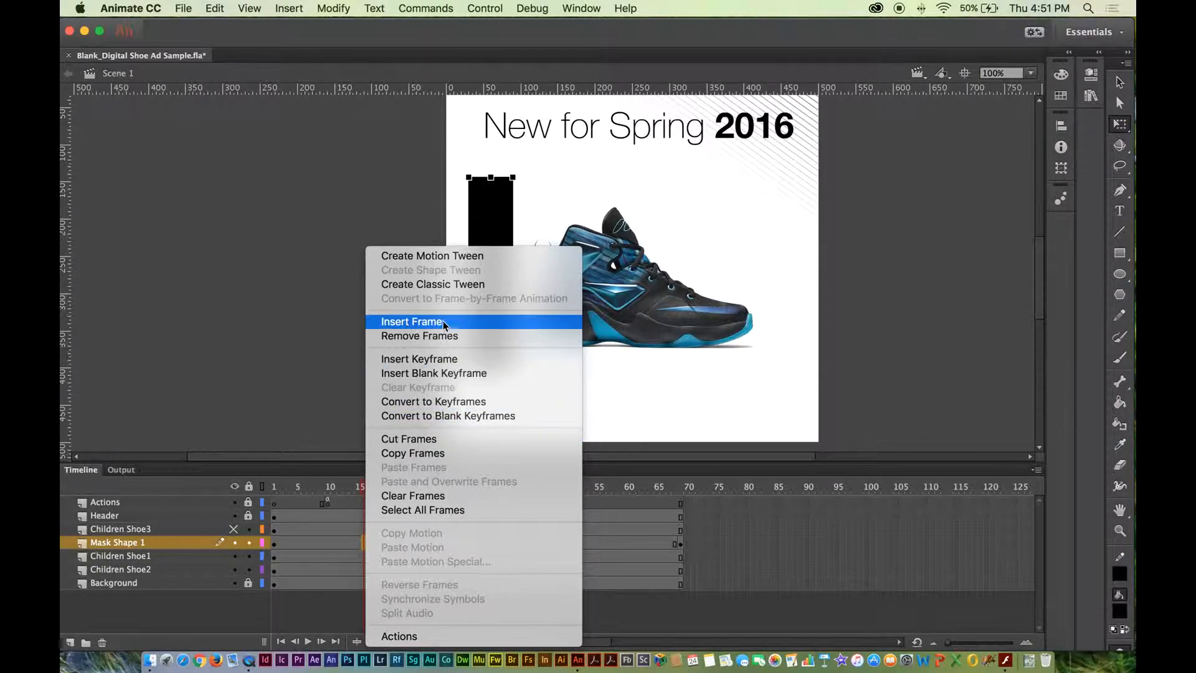
pyautogui.click(444, 284)
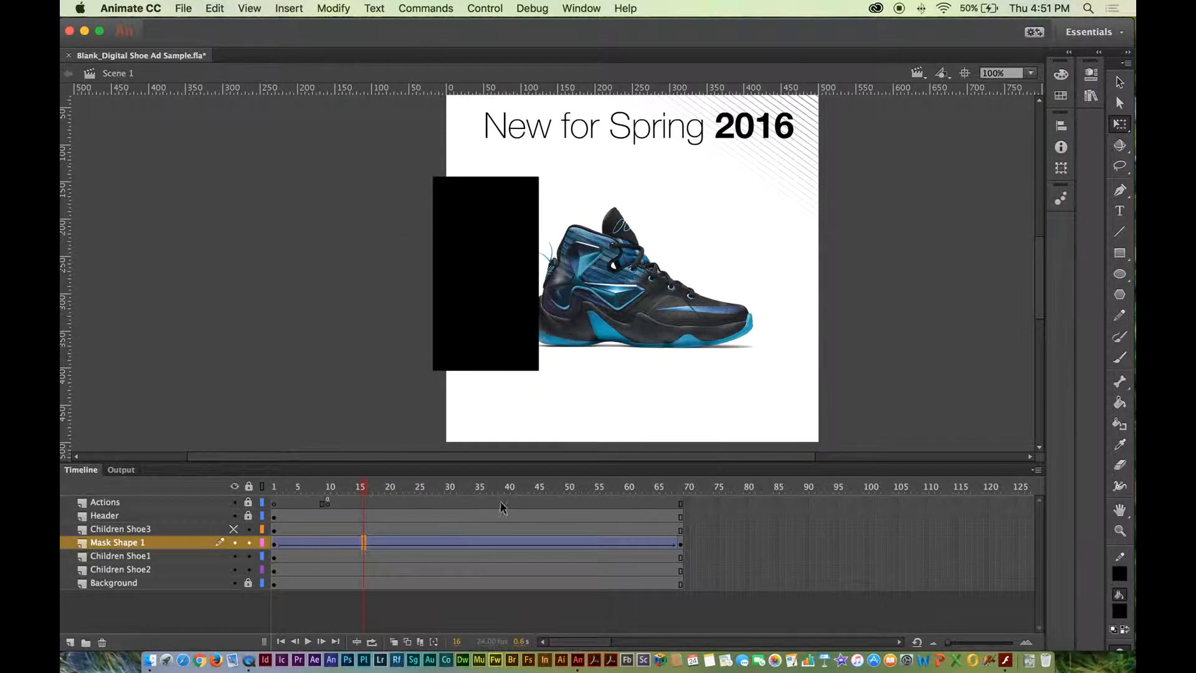
pyautogui.moveTo(358, 492); pyautogui.dragTo(683, 488)
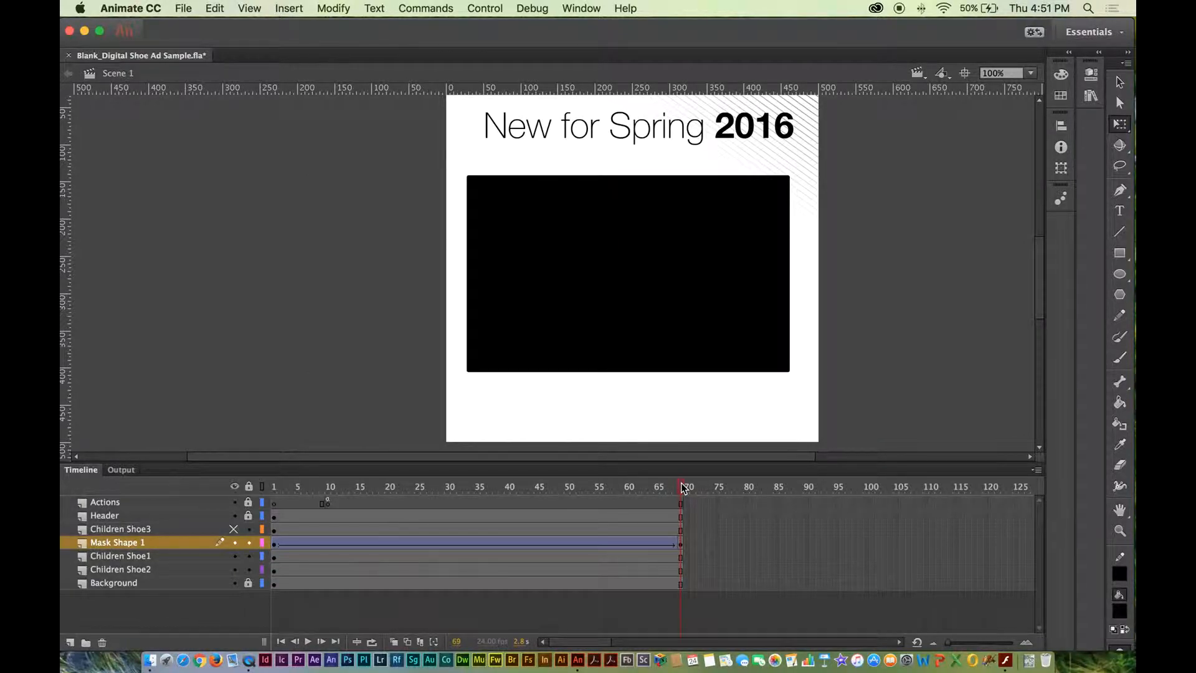
pyautogui.moveTo(683, 487); pyautogui.dragTo(629, 488)
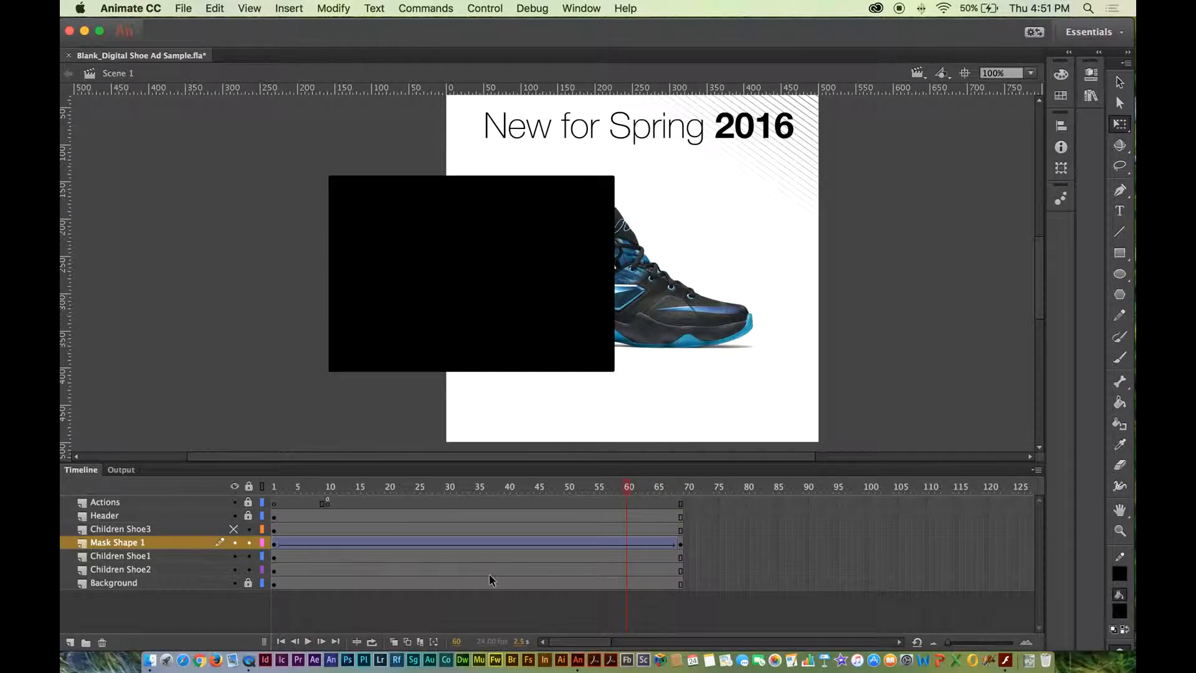
# - Move the frame 1 rectangle's transformation point to its left edge and scrub through the tween to check it
pyautogui.click(274, 544)
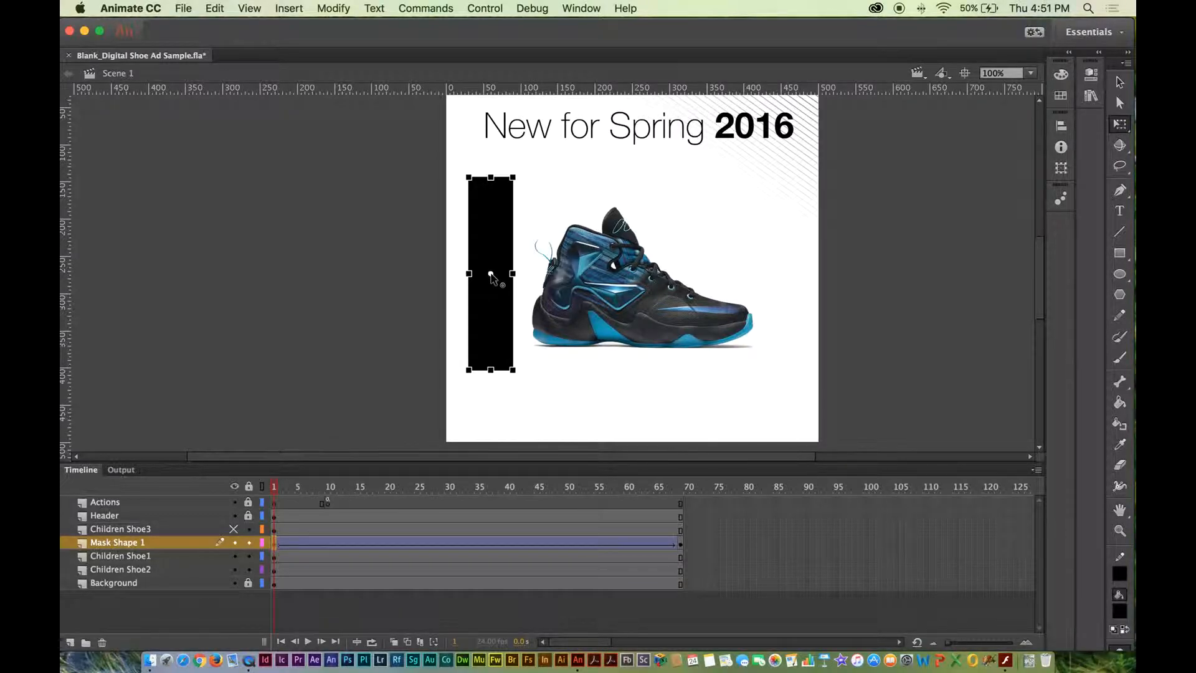
pyautogui.moveTo(491, 274); pyautogui.dragTo(469, 274)
pyautogui.moveTo(276, 487); pyautogui.dragTo(531, 496)
pyautogui.moveTo(440, 479); pyautogui.dragTo(296, 472)
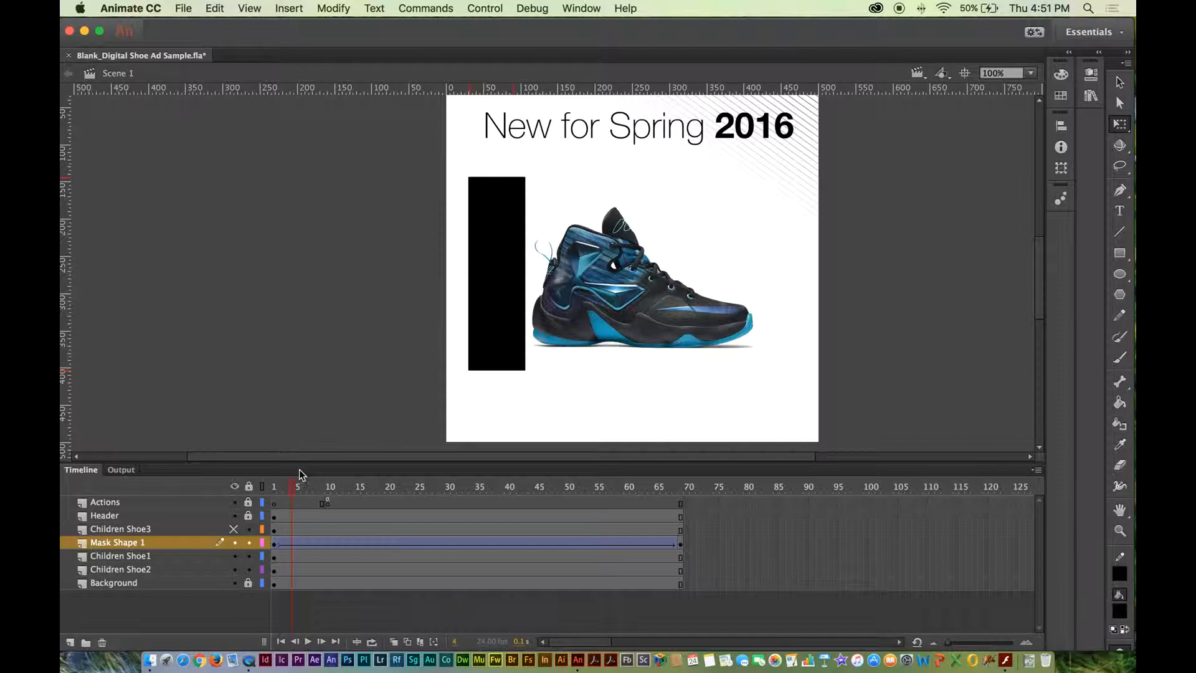
# - Try turning the Mask Shape 1 layer into a mask over Children Shoe1, preview the reveal, and undo the masking
pyautogui.rightClick(118, 547)
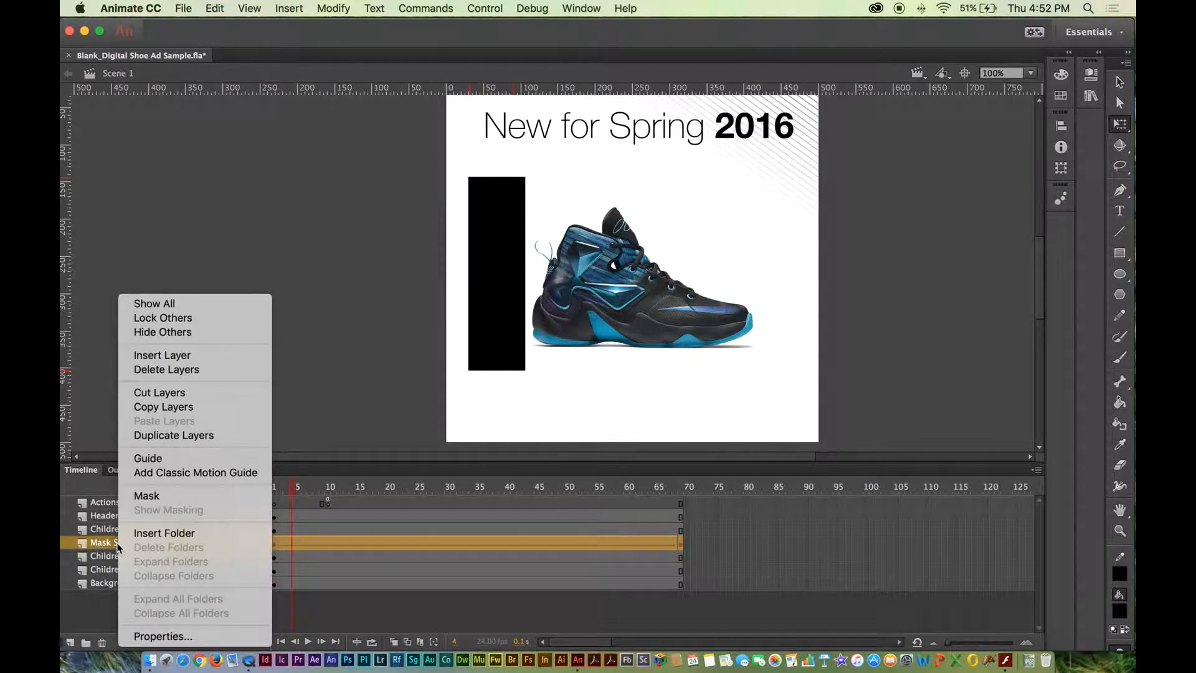
pyautogui.click(158, 496)
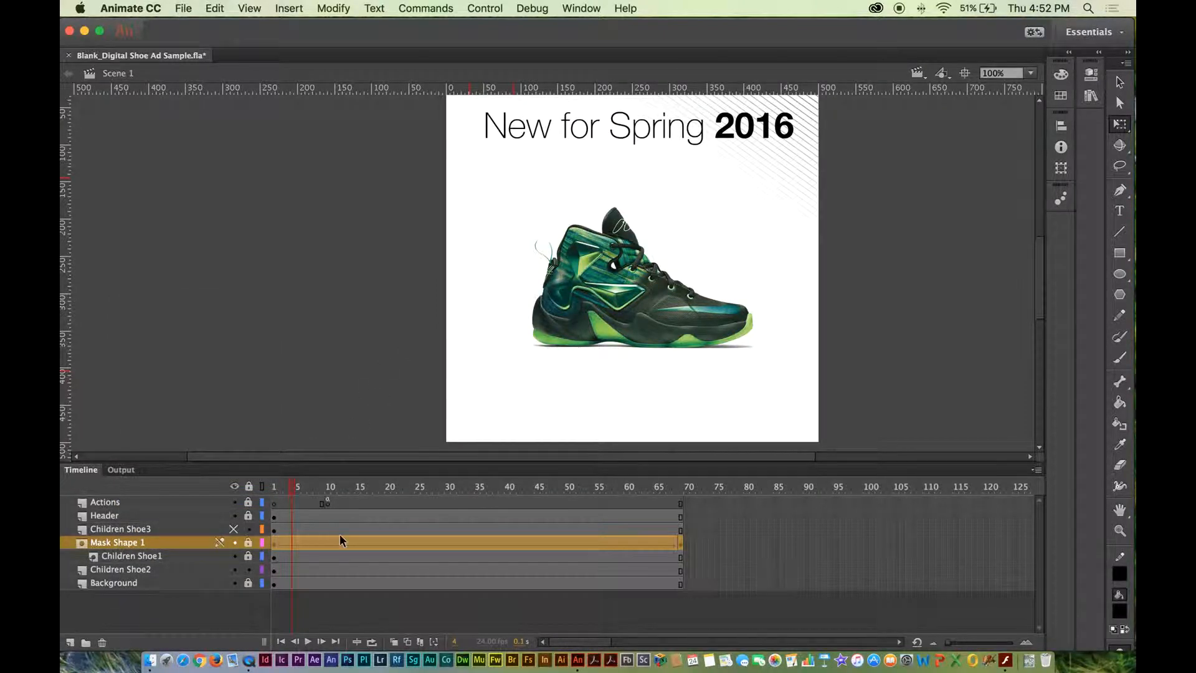
pyautogui.moveTo(295, 491); pyautogui.dragTo(242, 441)
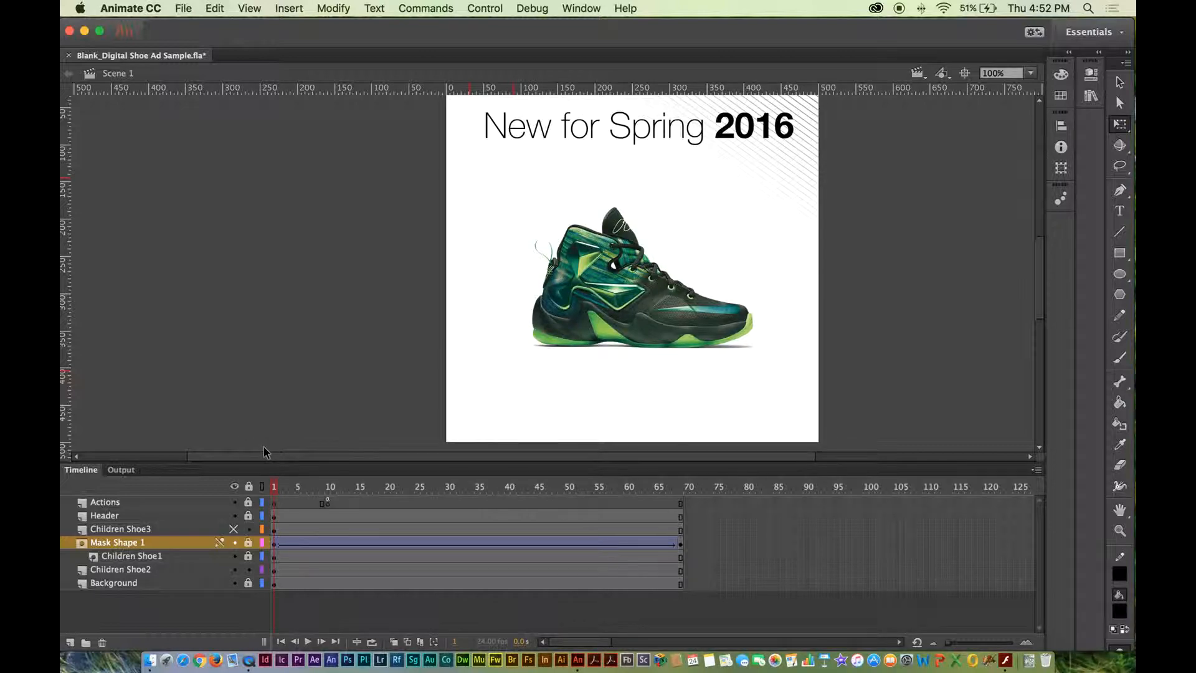
pyautogui.moveTo(277, 489); pyautogui.dragTo(217, 459)
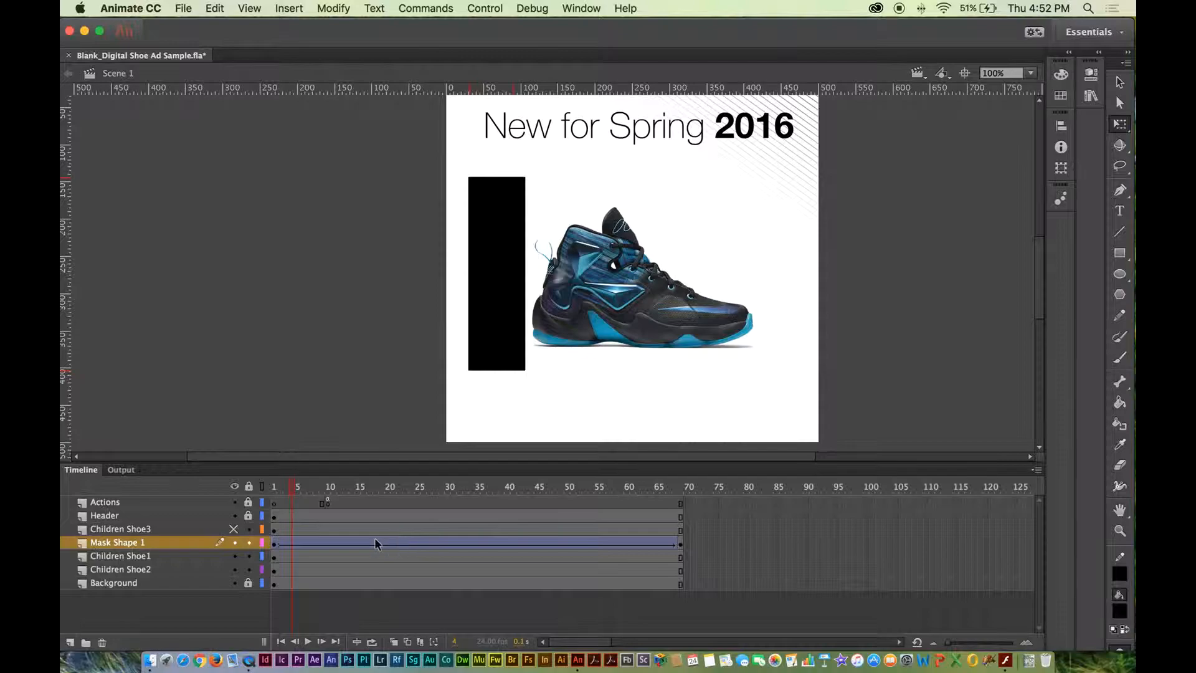
# - Remove the classic tween from the Mask Shape 1 layer
pyautogui.click(355, 541)
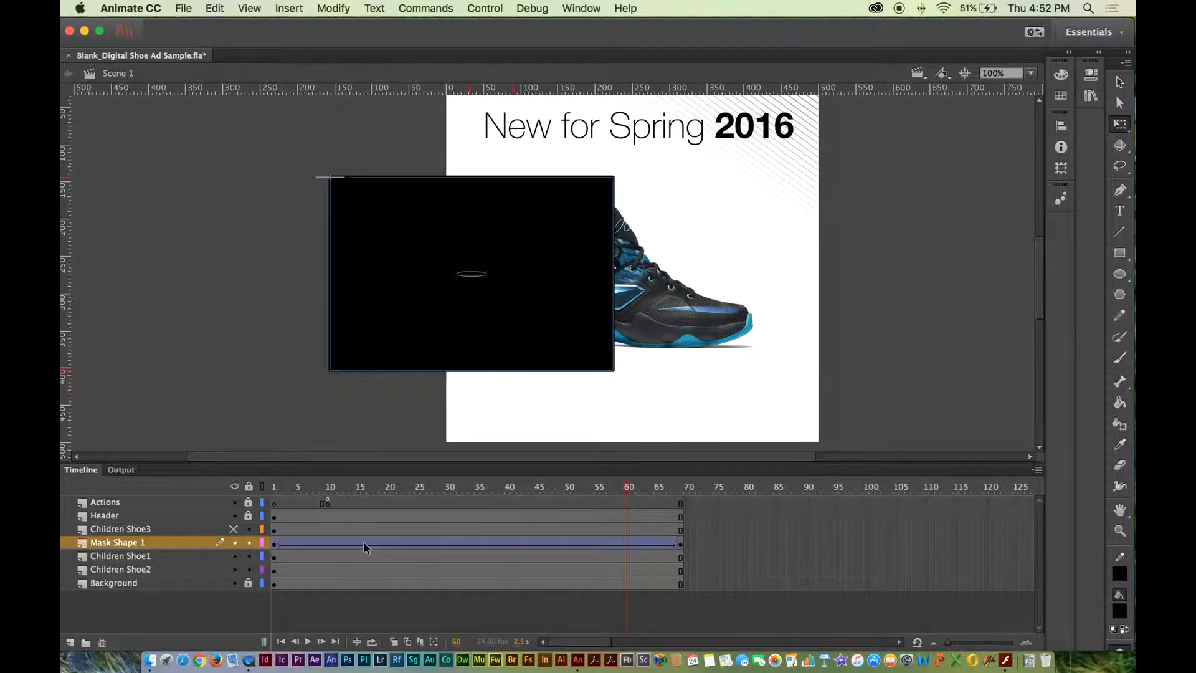
pyautogui.click(364, 540)
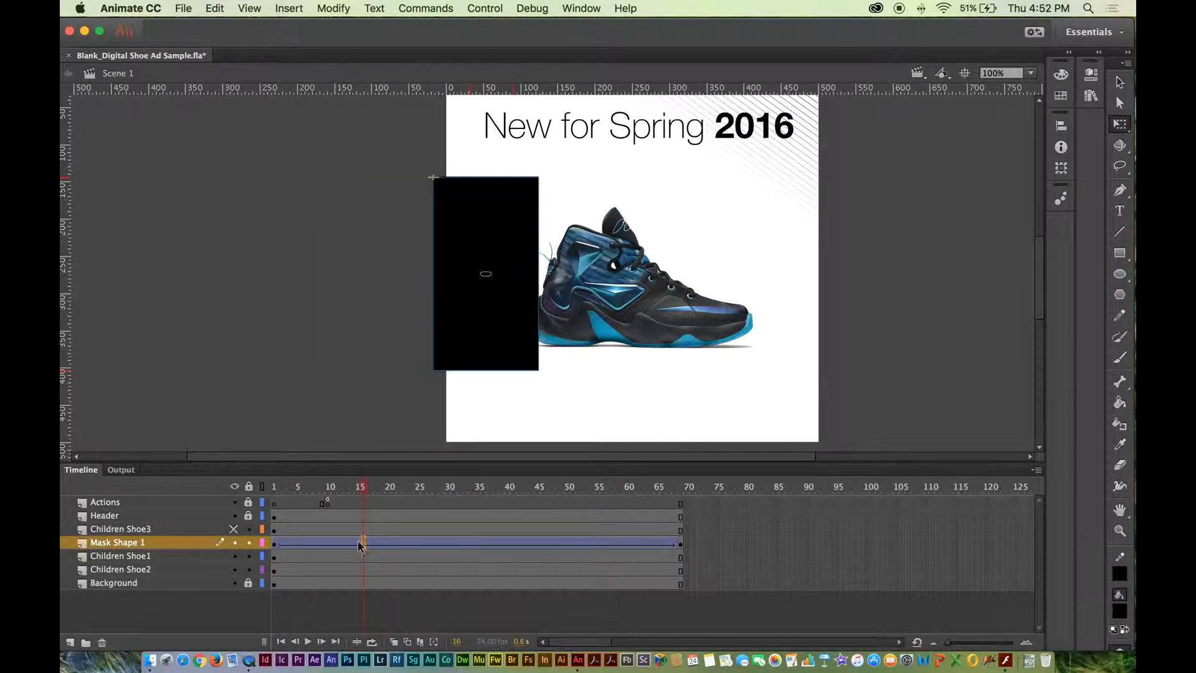
pyautogui.rightClick(304, 542)
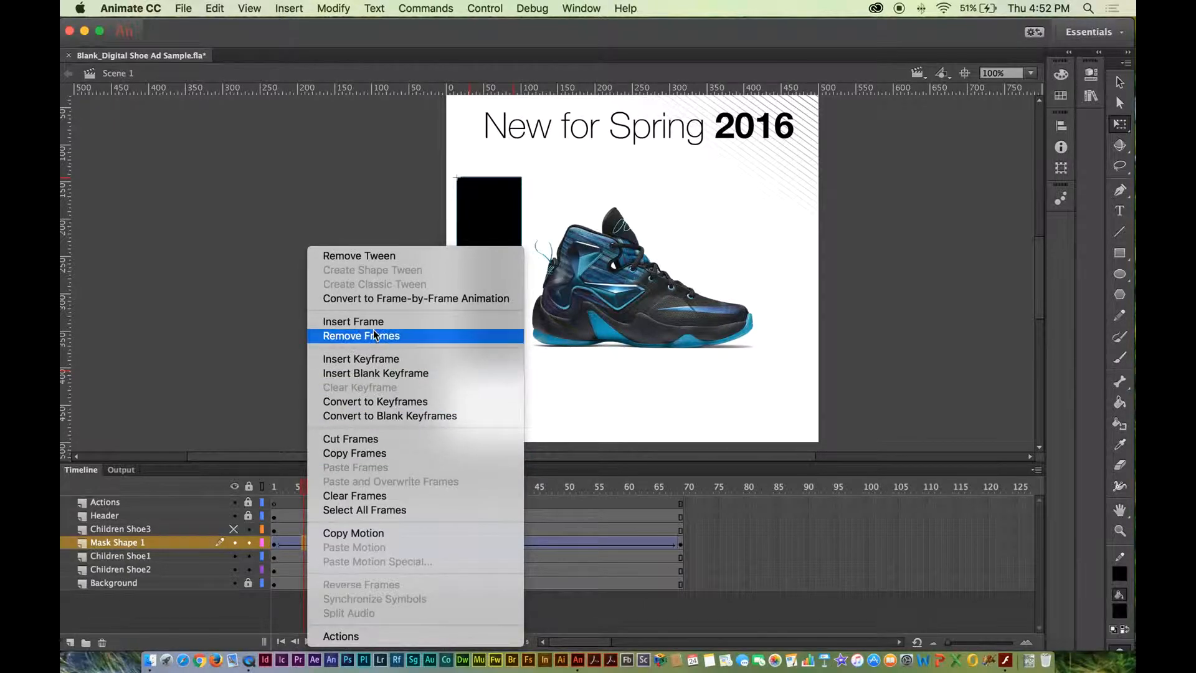
pyautogui.click(369, 259)
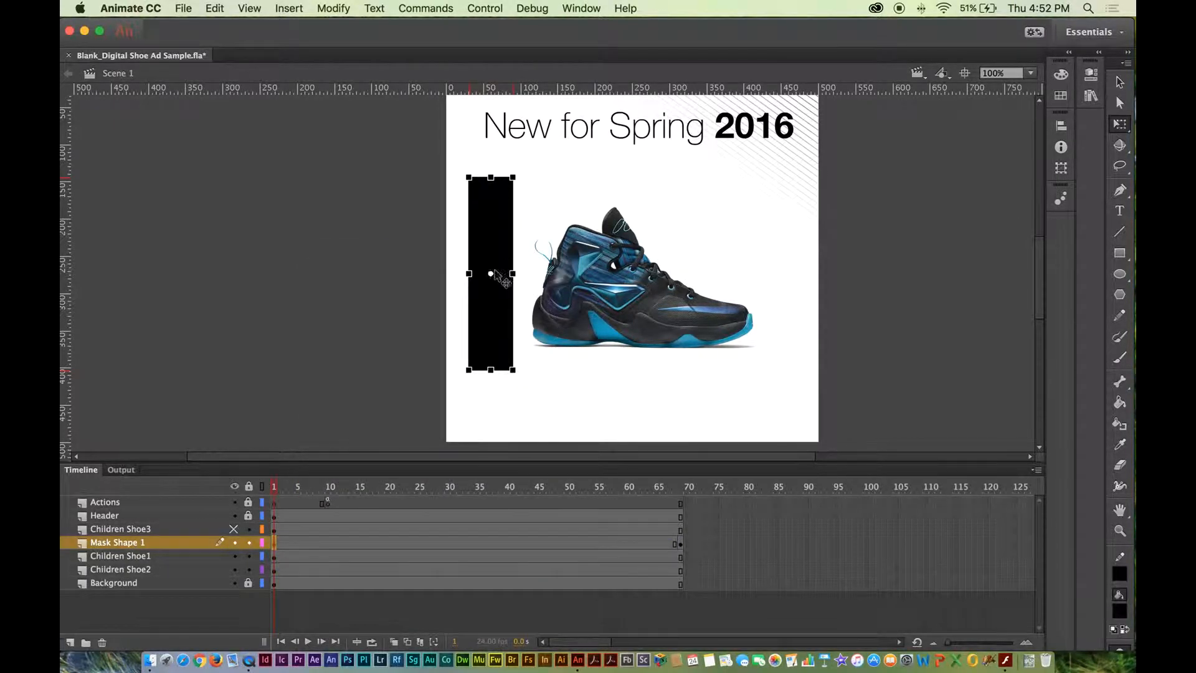
# - Stretch the frame 1 rectangle rightward over the whole shoe, and narrow the frame 69 rectangle to a strip left of the shoe
pyautogui.moveTo(511, 273); pyautogui.dragTo(772, 295)
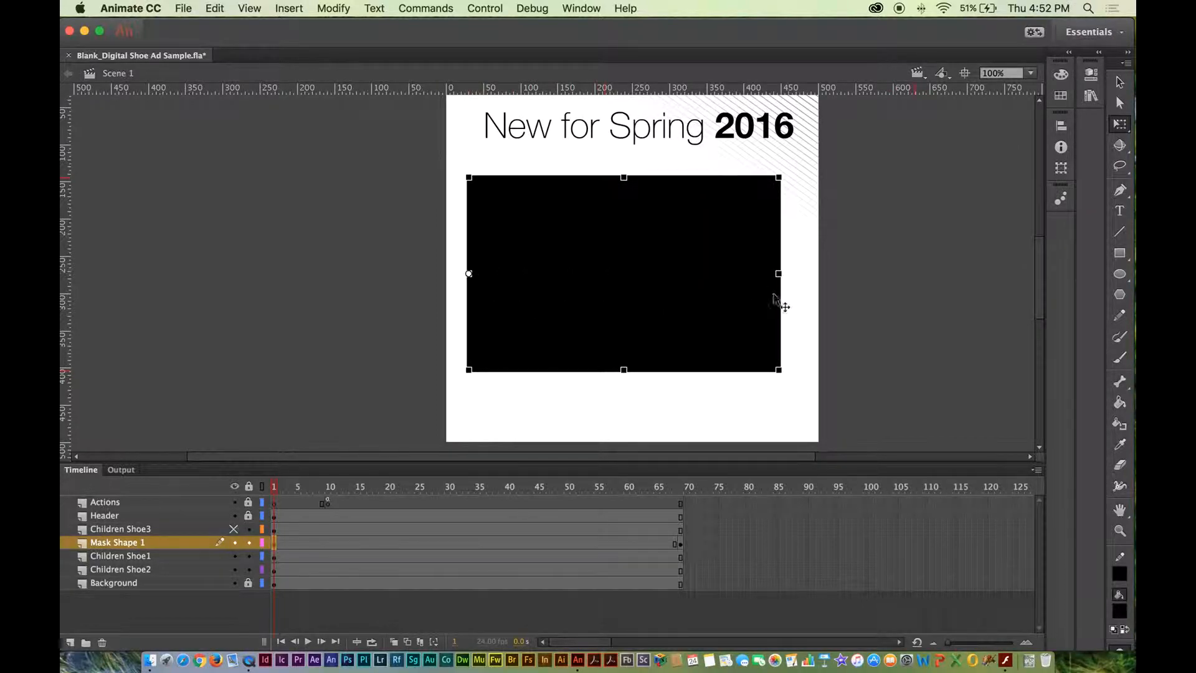
pyautogui.click(682, 543)
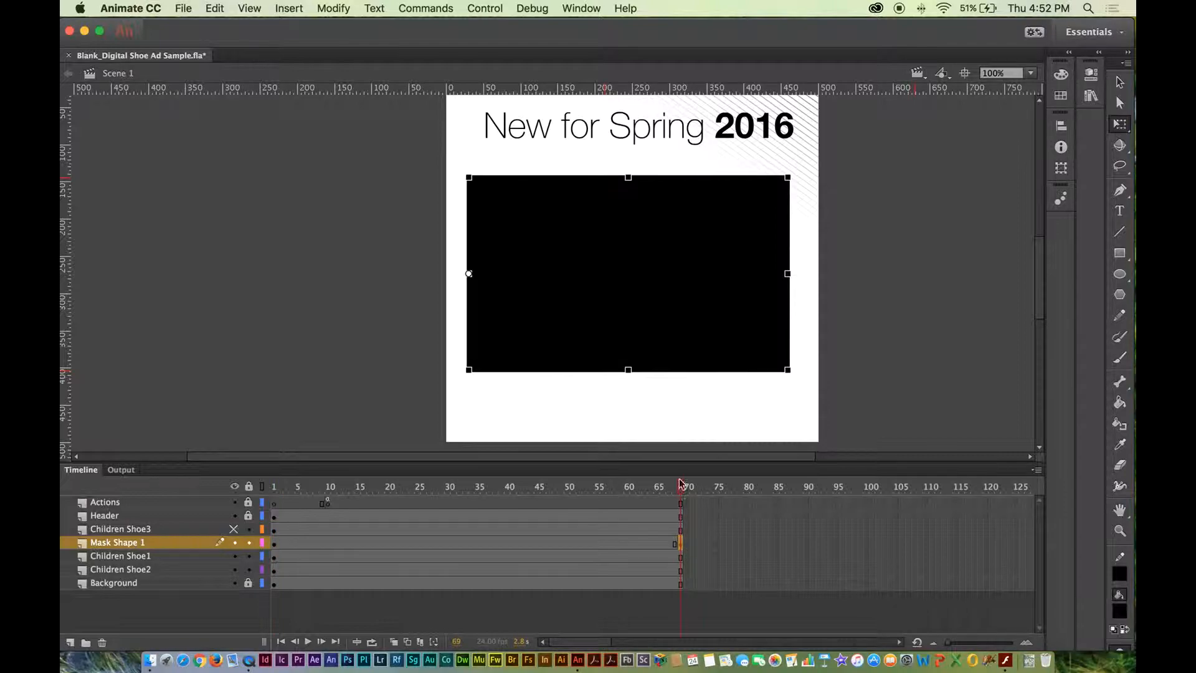
pyautogui.moveTo(771, 274); pyautogui.dragTo(510, 274)
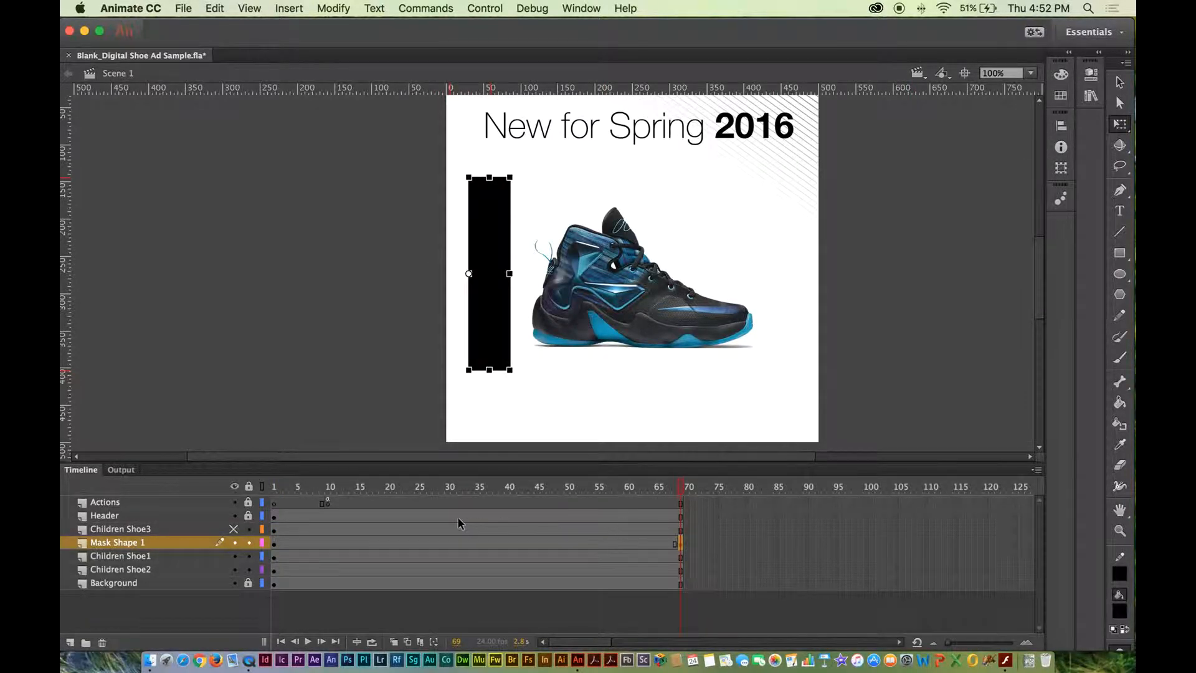
# - Create a classic tween between the wide and narrow rectangle keyframes on the Mask Shape 1 layer
pyautogui.click(430, 543)
pyautogui.rightClick(428, 540)
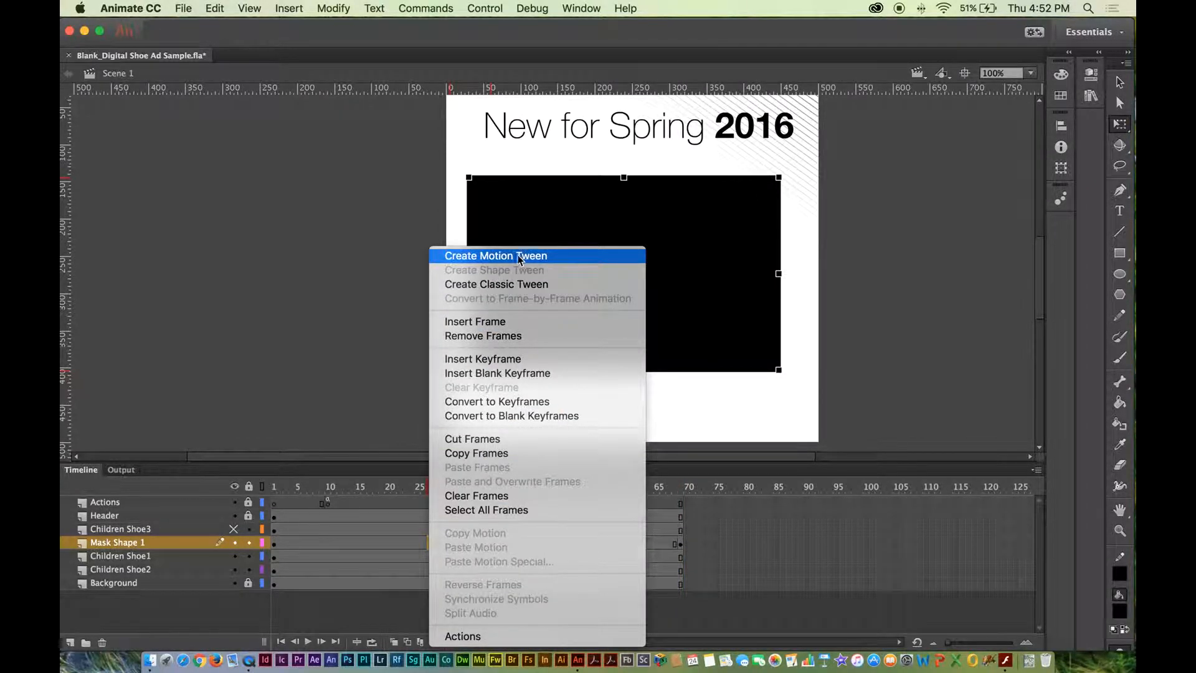
pyautogui.click(516, 284)
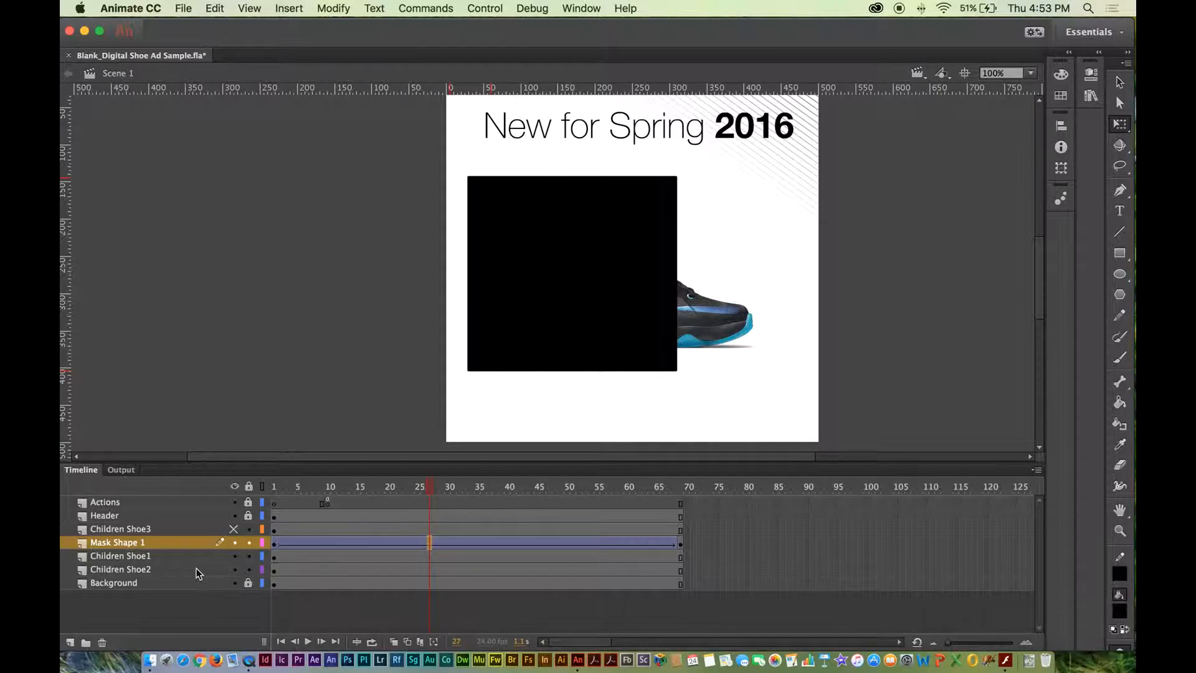
# - Turn the Mask Shape 1 layer into a mask for Children Shoe1 and scrub the timeline to preview the wipe
pyautogui.rightClick(132, 545)
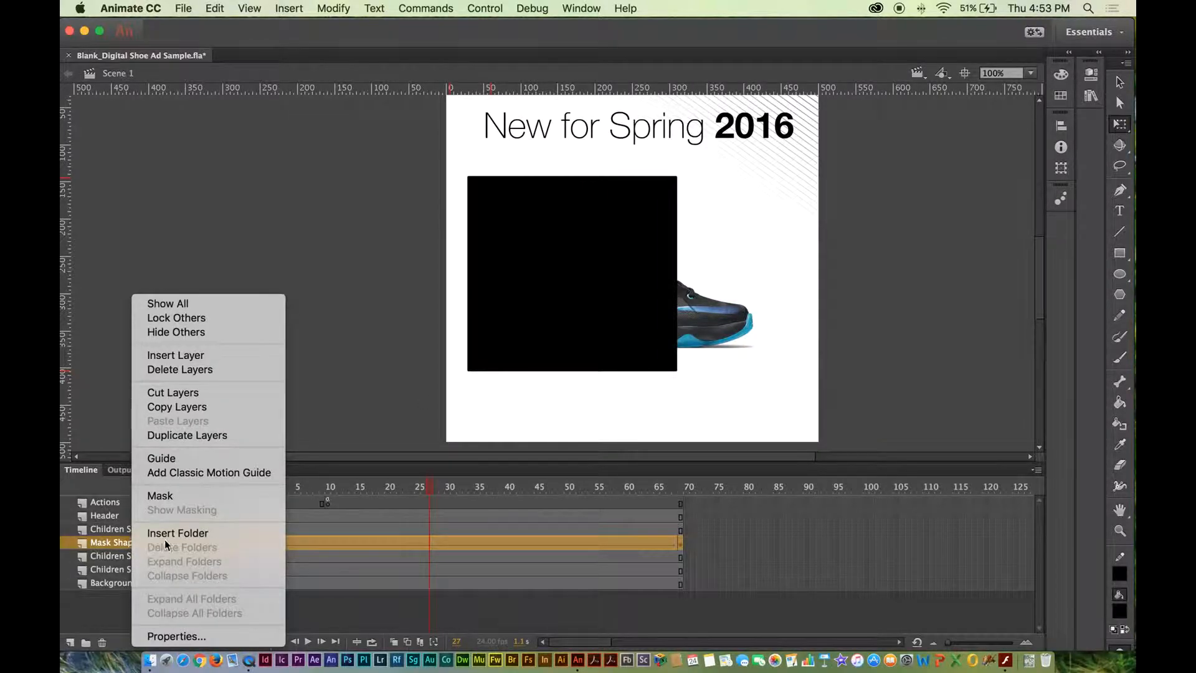
pyautogui.click(160, 495)
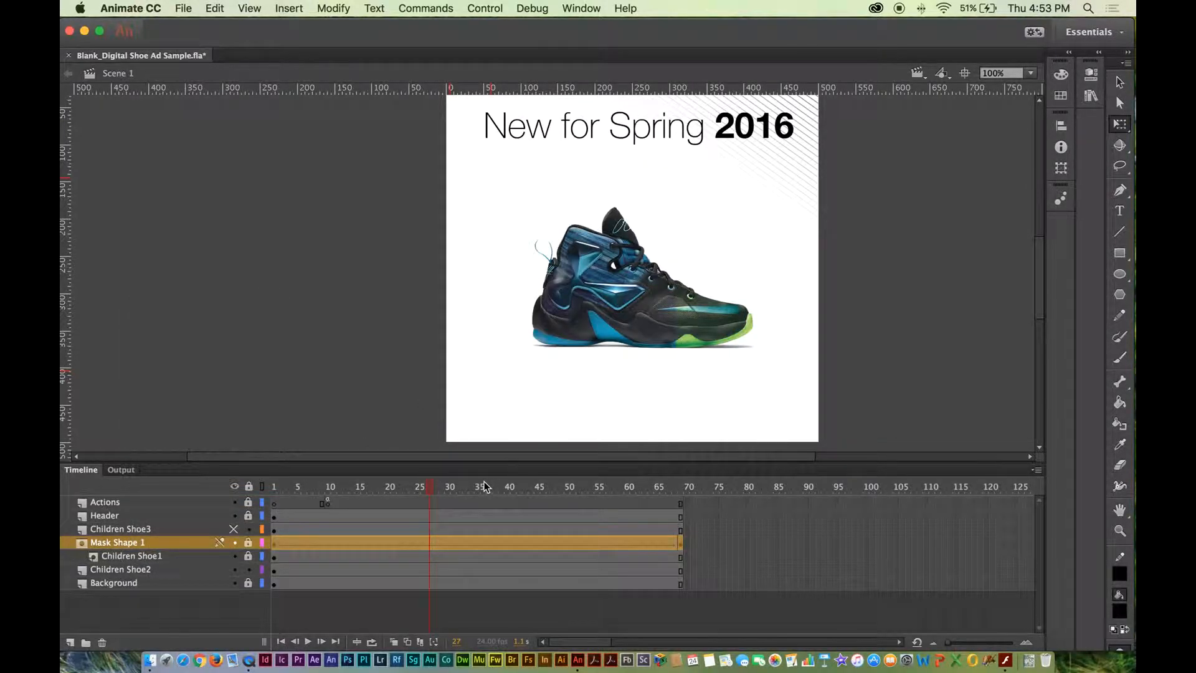
pyautogui.moveTo(433, 482); pyautogui.dragTo(666, 478)
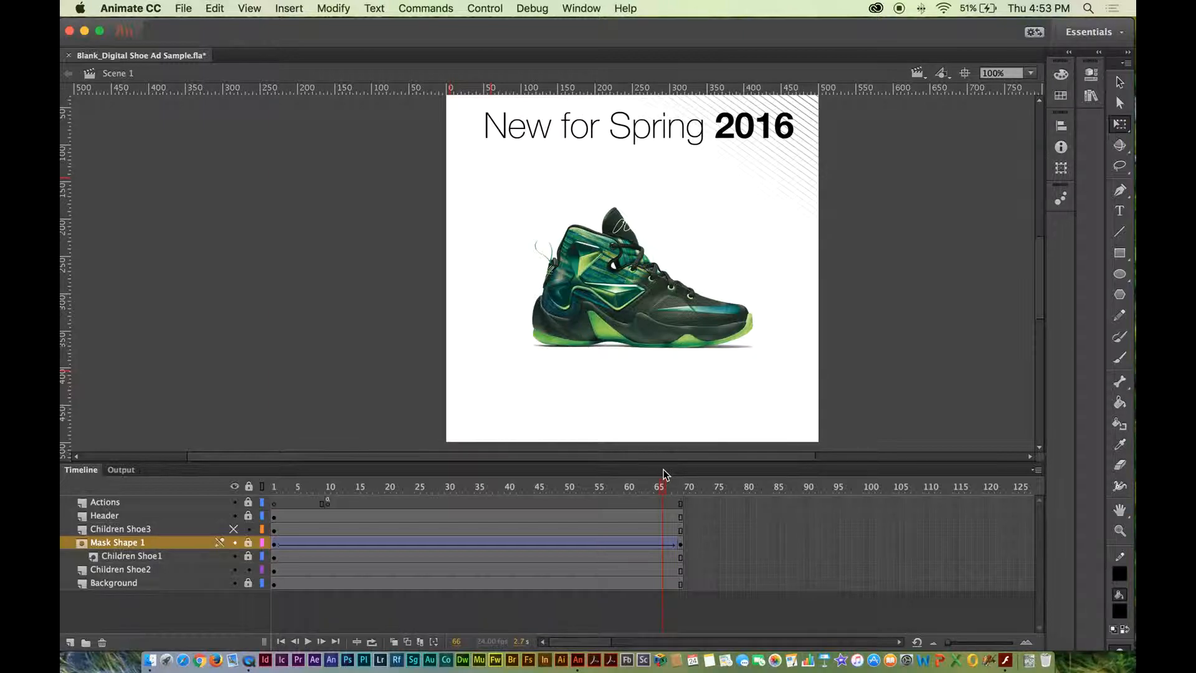
# - Add a new layer directly above Children Shoe2 and go to its first frame
pyautogui.click(121, 569)
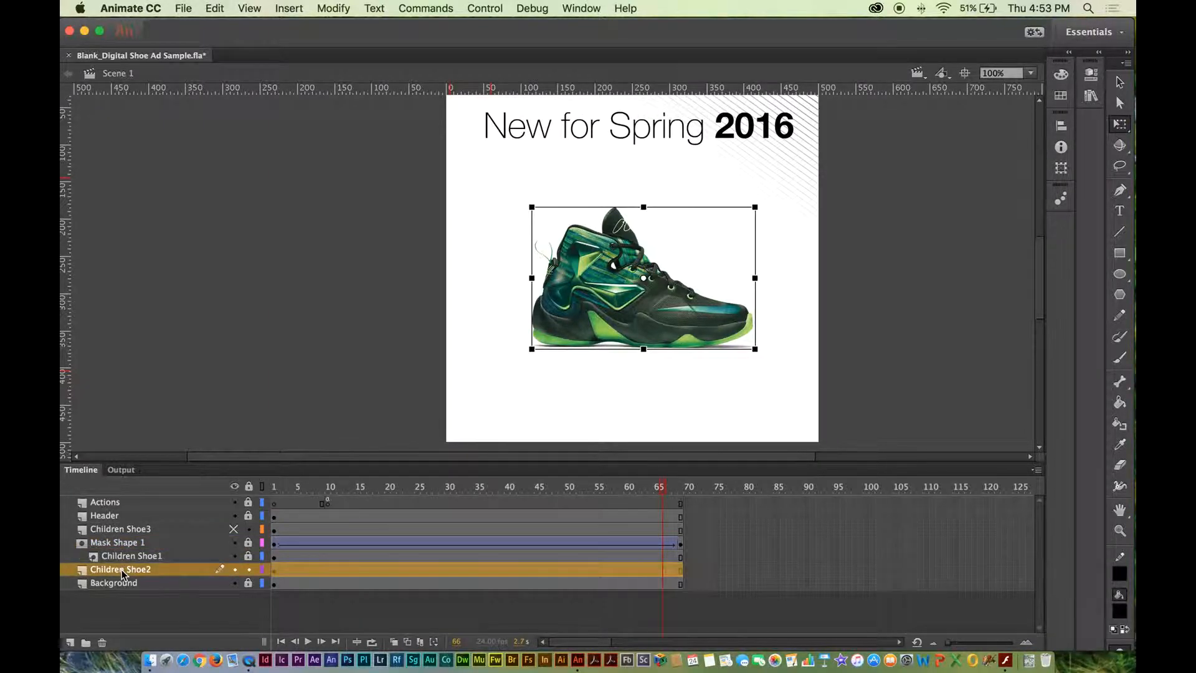
pyautogui.click(70, 642)
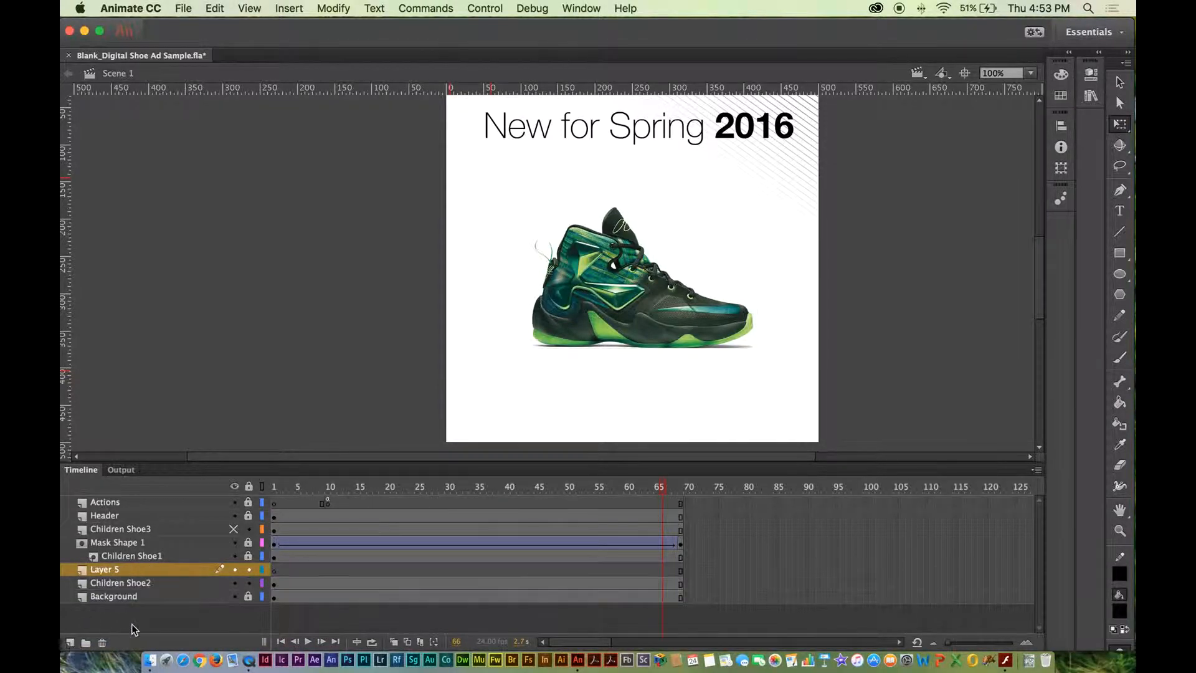
pyautogui.click(278, 571)
pyautogui.rightClick(276, 573)
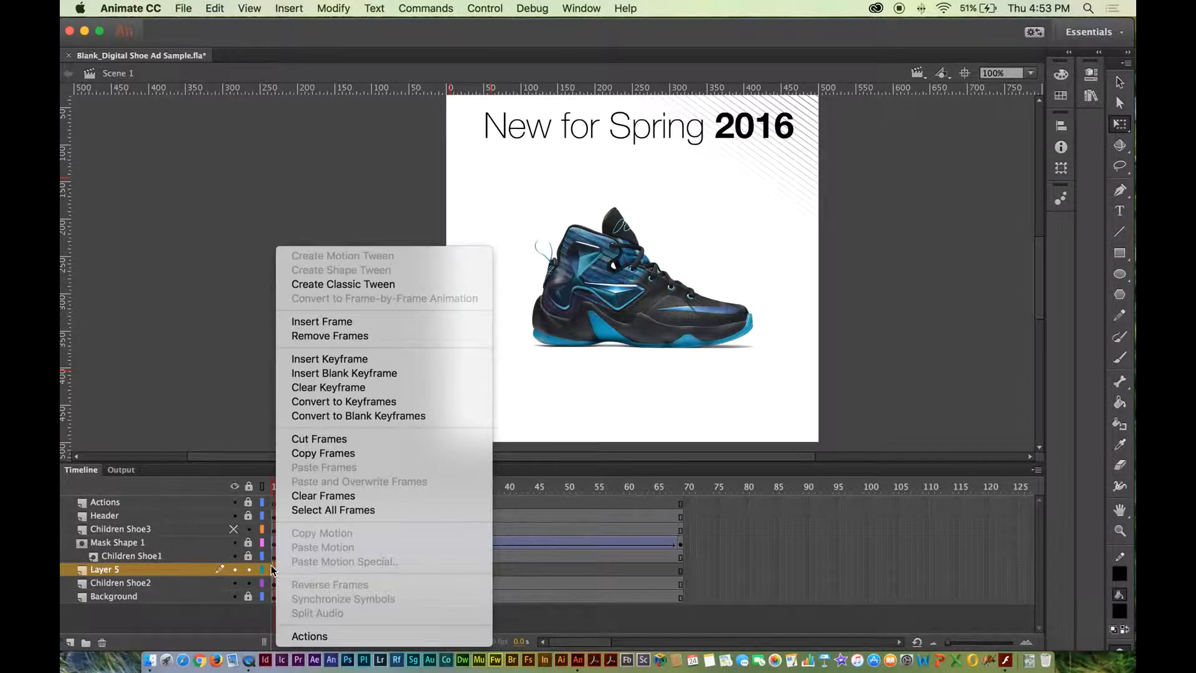
pyautogui.click(249, 419)
# - Hide Mask Shape 1 and Children Shoe1, and draw a black rectangle covering the whole green shoe on the new layer
pyautogui.click(1122, 258)
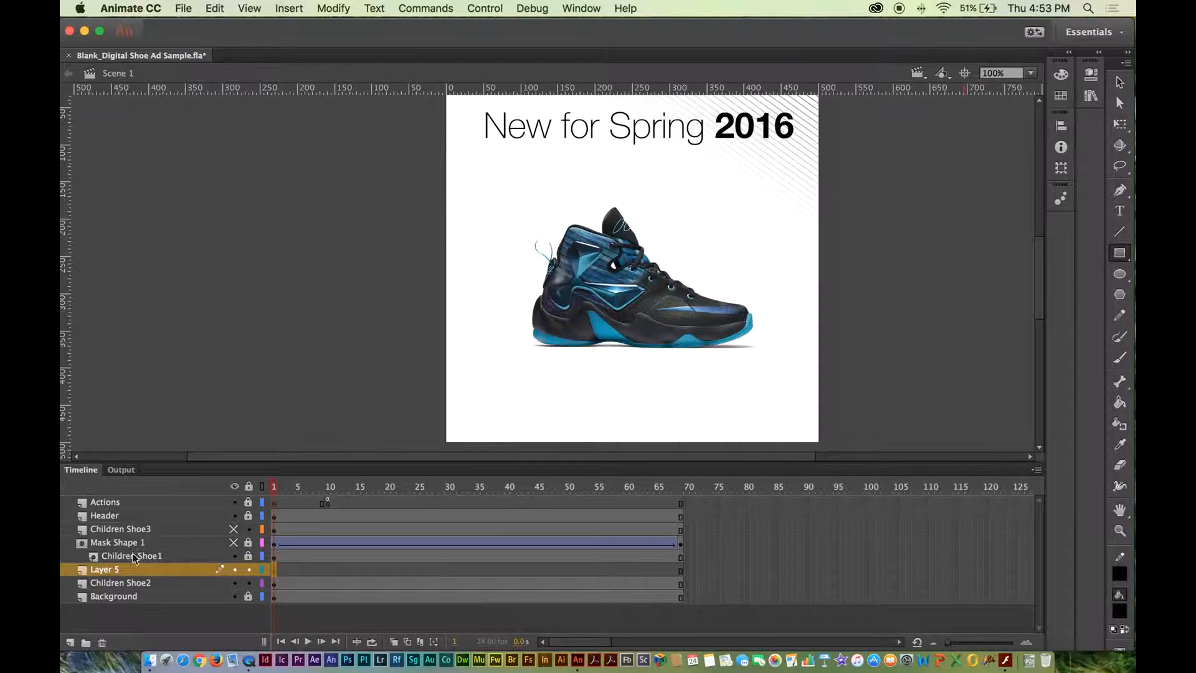
pyautogui.click(234, 556)
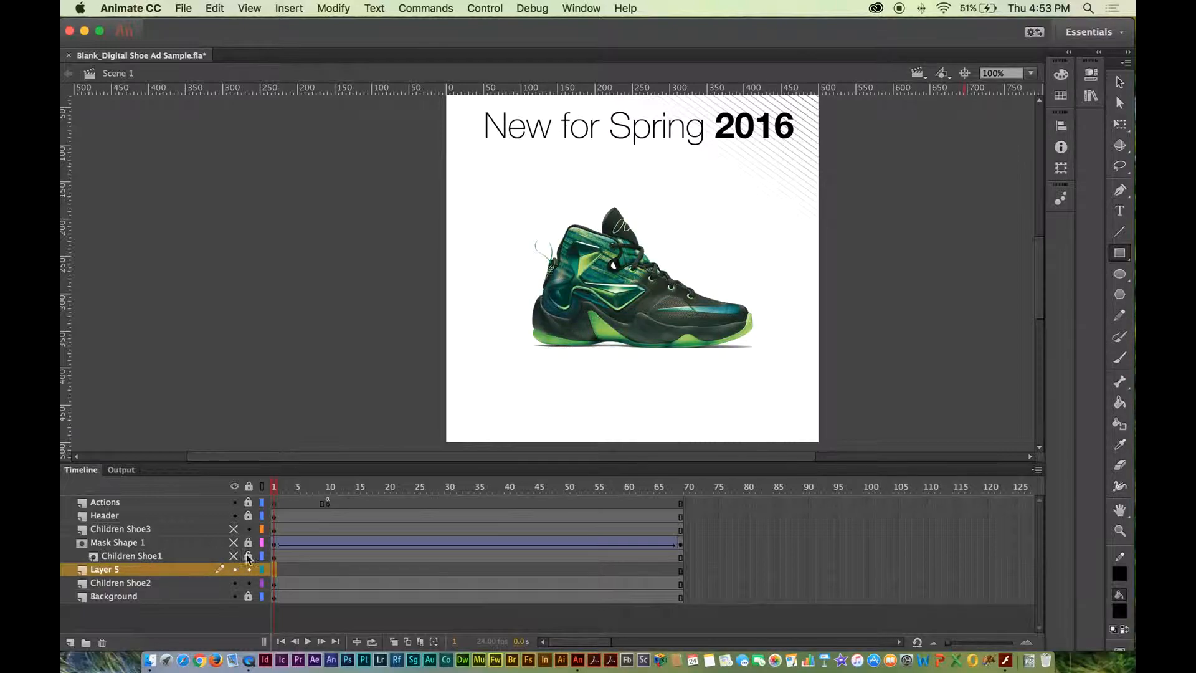
pyautogui.moveTo(473, 200)
pyautogui.mouseDown()
pyautogui.moveTo(523, 389)
pyautogui.moveTo(517, 368)
pyautogui.moveTo(541, 363)
pyautogui.moveTo(785, 363)
pyautogui.mouseUp()
# - Convert the black rectangle to a movie clip symbol named Mask 2
pyautogui.click(1119, 82)
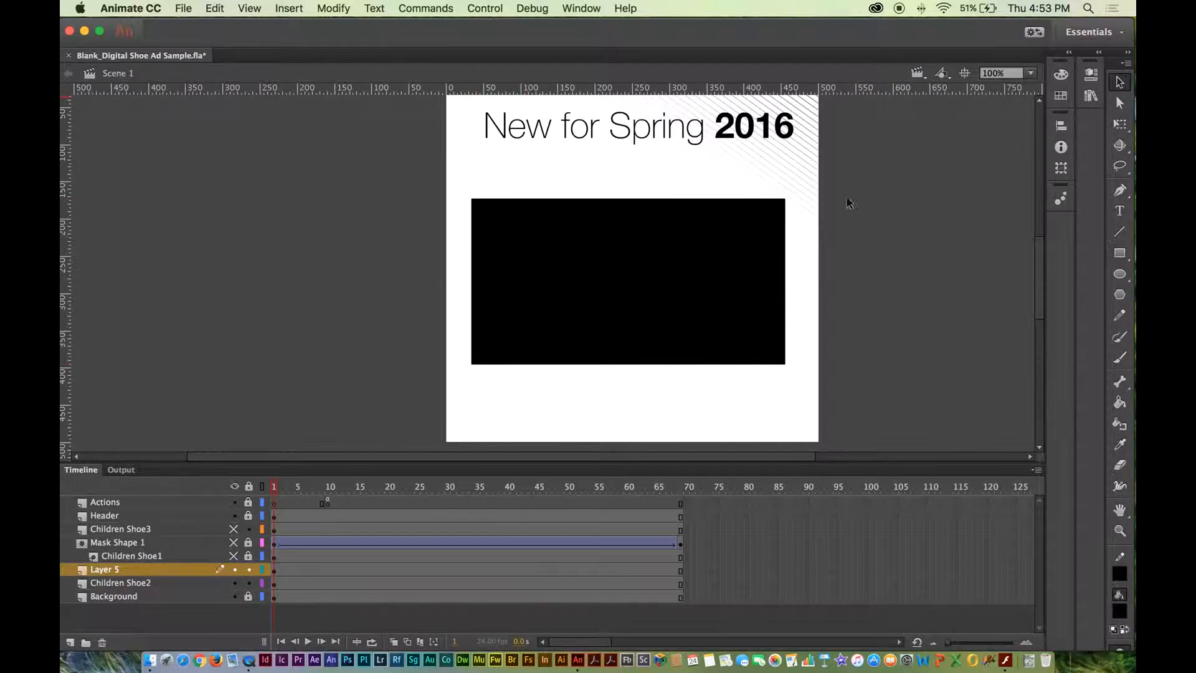
pyautogui.click(531, 292)
pyautogui.rightClick(571, 286)
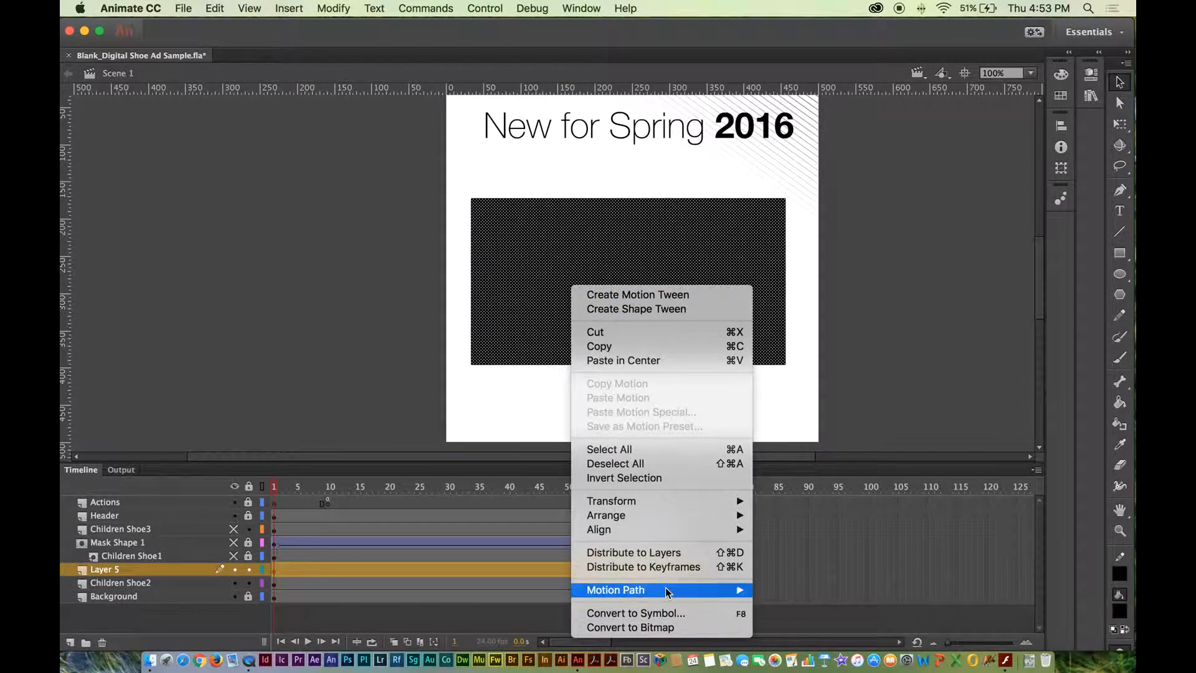
pyautogui.click(665, 612)
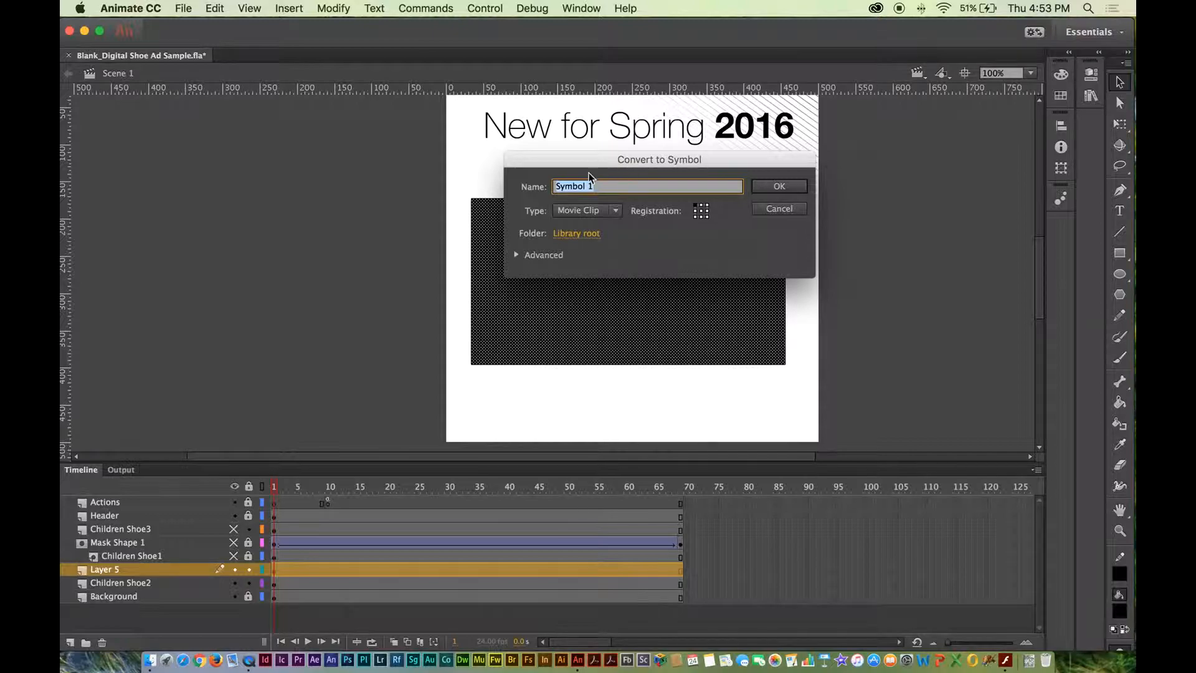
pyautogui.write('Mask 2')
pyautogui.click(804, 187)
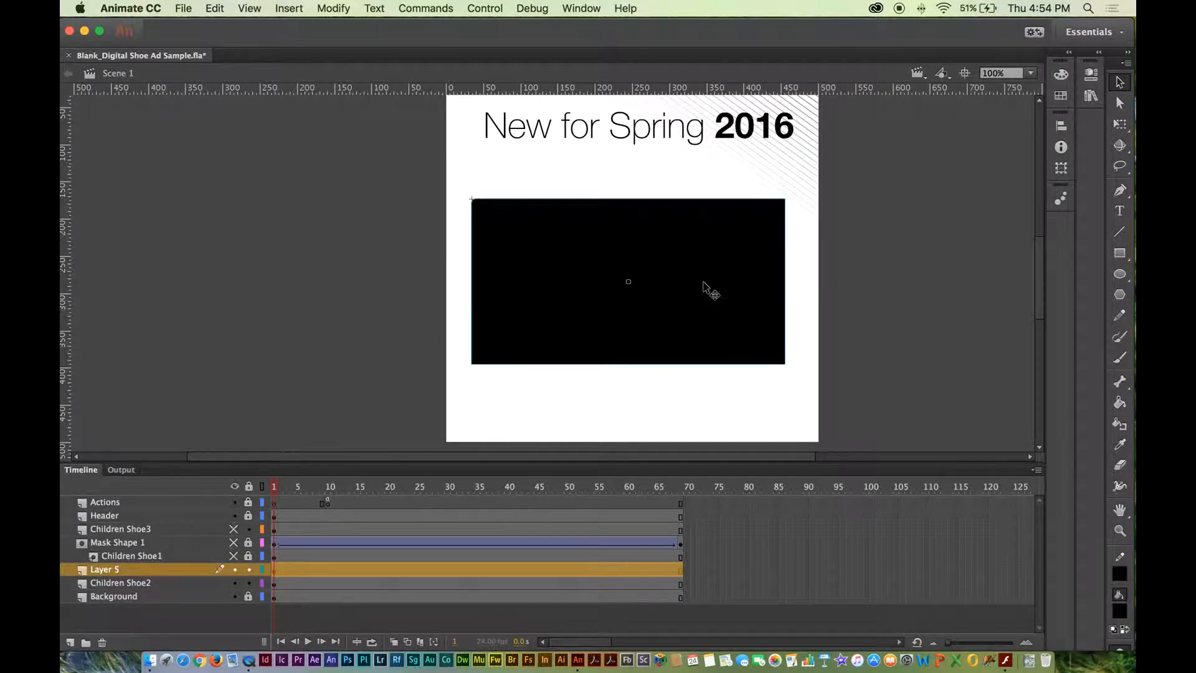
# - Free-transform the Mask 2 rectangle and move its transformation point to the middle of its right edge
pyautogui.click(247, 8)
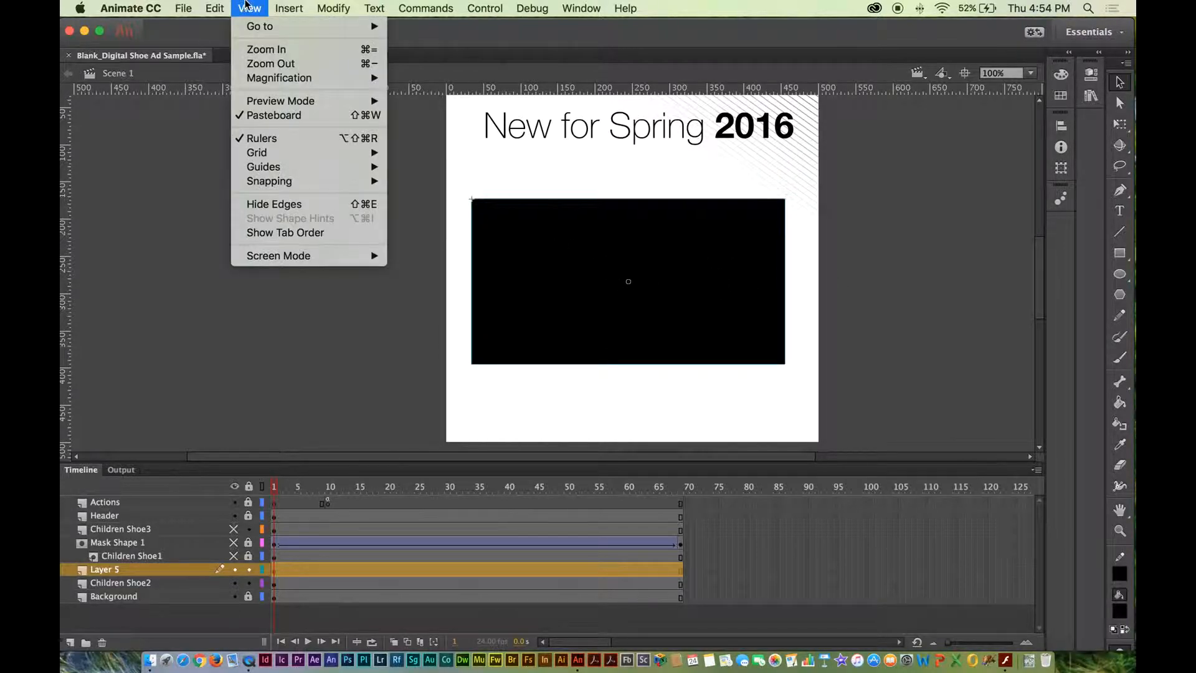
pyautogui.moveTo(222, 4)
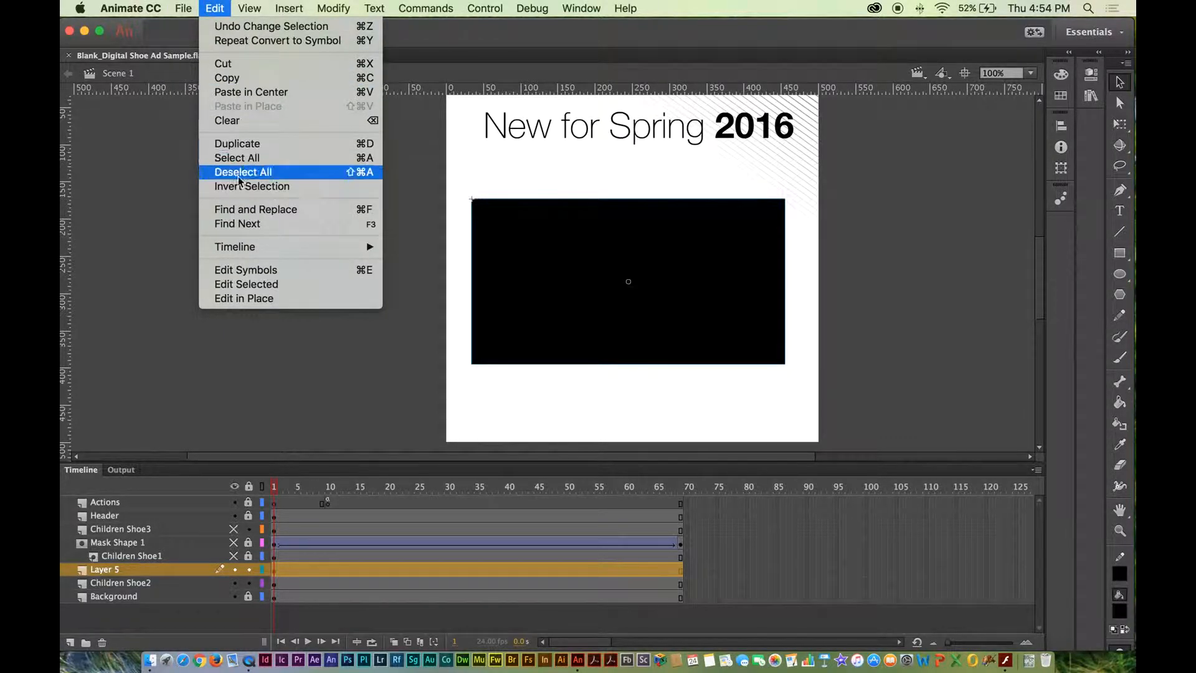
pyautogui.moveTo(325, 5)
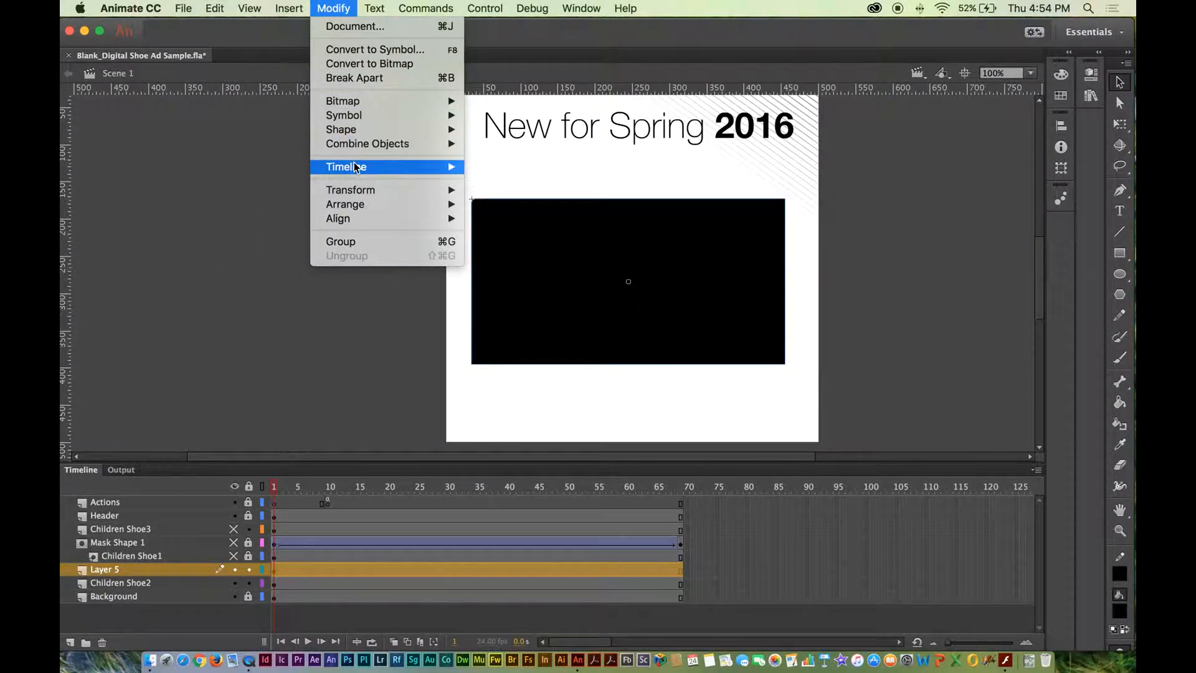
pyautogui.moveTo(419, 188)
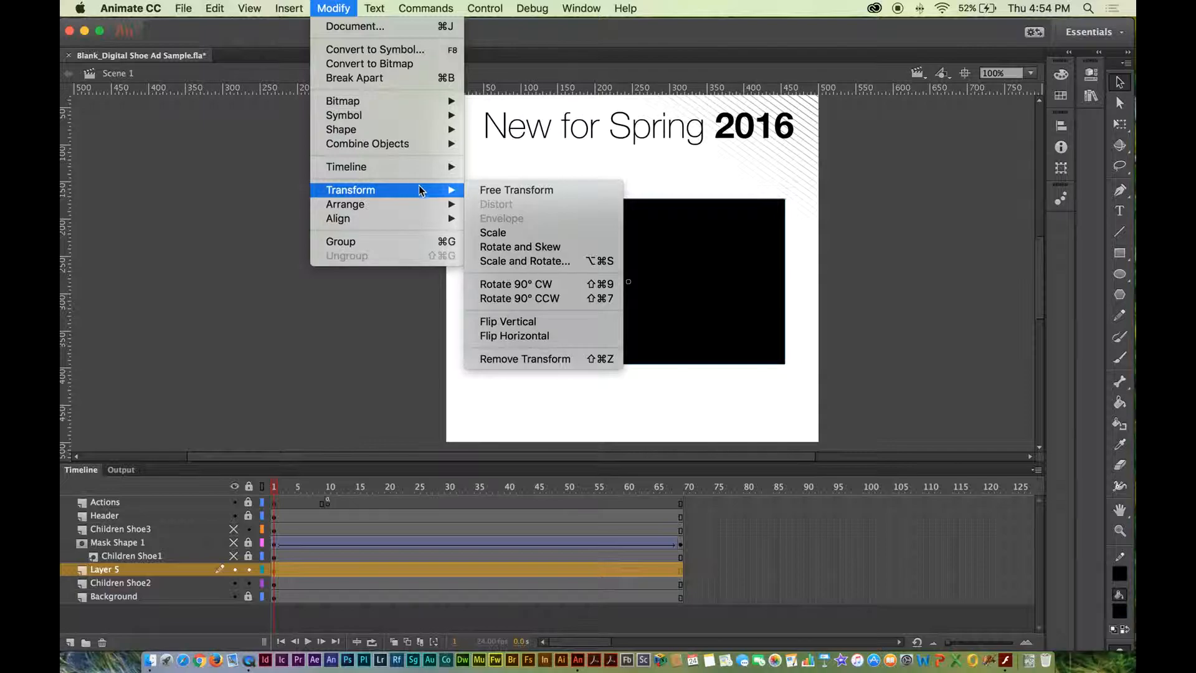
pyautogui.click(516, 189)
pyautogui.moveTo(628, 281); pyautogui.dragTo(703, 289)
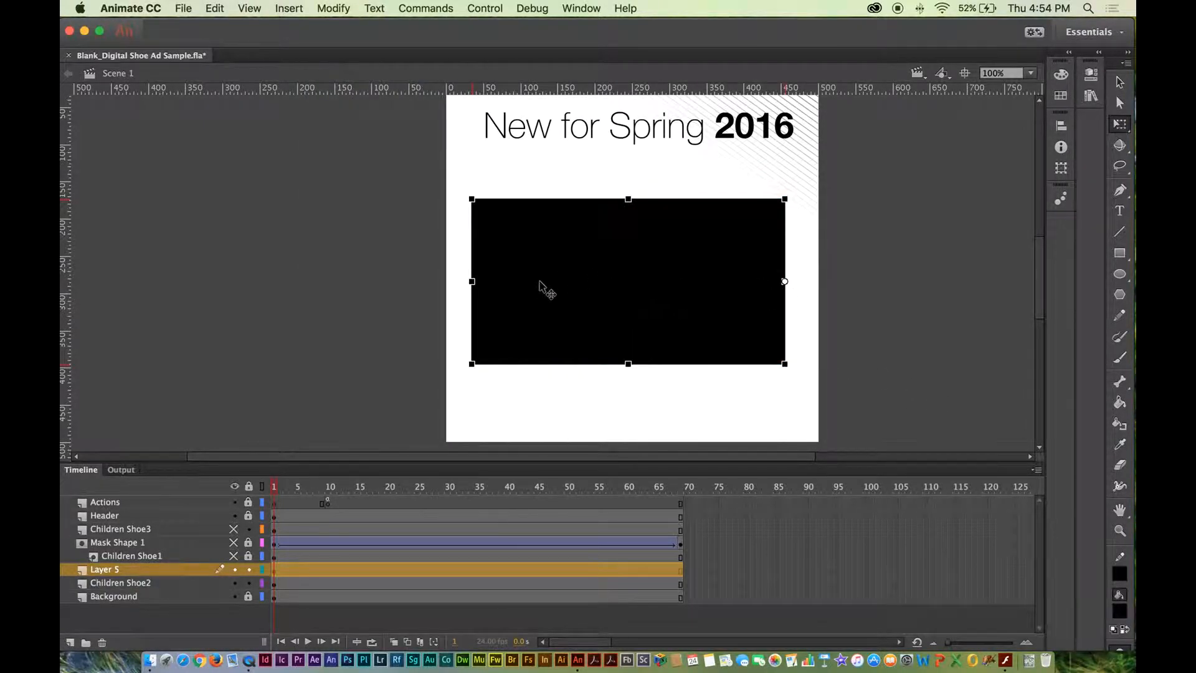
pyautogui.moveTo(471, 280)
pyautogui.mouseDown()
pyautogui.moveTo(528, 284)
pyautogui.moveTo(471, 281)
pyautogui.mouseUp()
# - Rename the rectangle's layer as Mask 2
pyautogui.doubleClick(105, 570)
pyautogui.write('M')
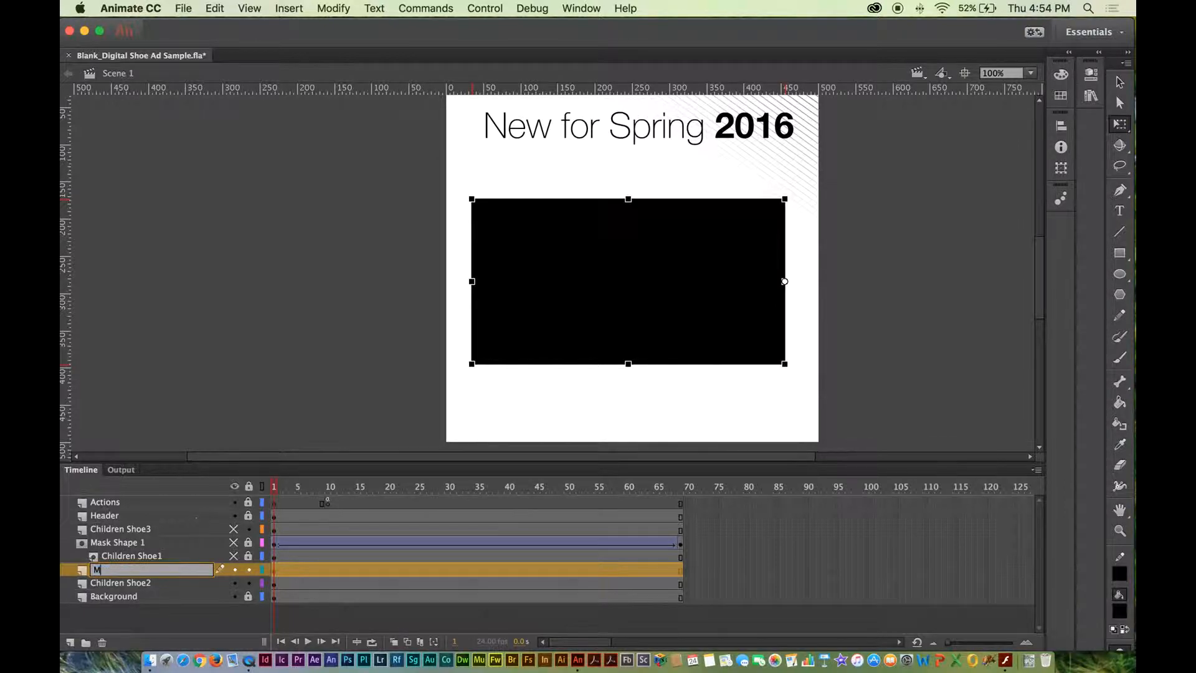
pyautogui.write('ask 2')
pyautogui.click(309, 556)
# - Insert a keyframe at frame 69 of Mask 2 and narrow the rectangle there to a strip right of the shoe
pyautogui.click(679, 570)
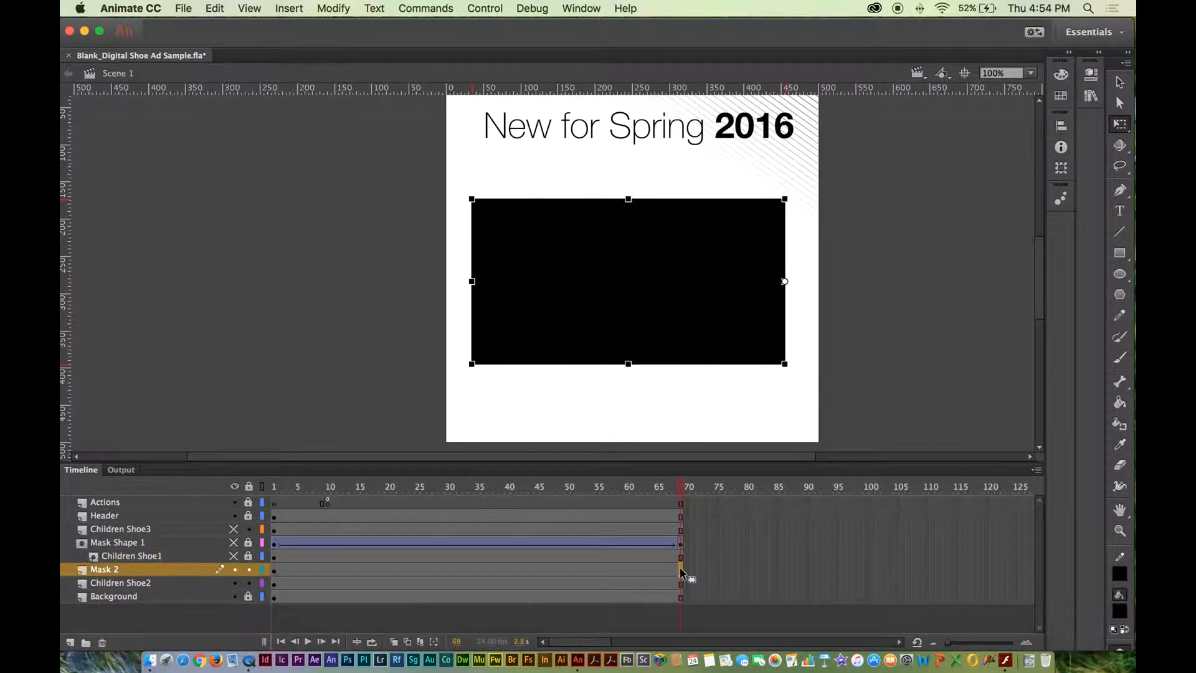
pyautogui.rightClick(678, 569)
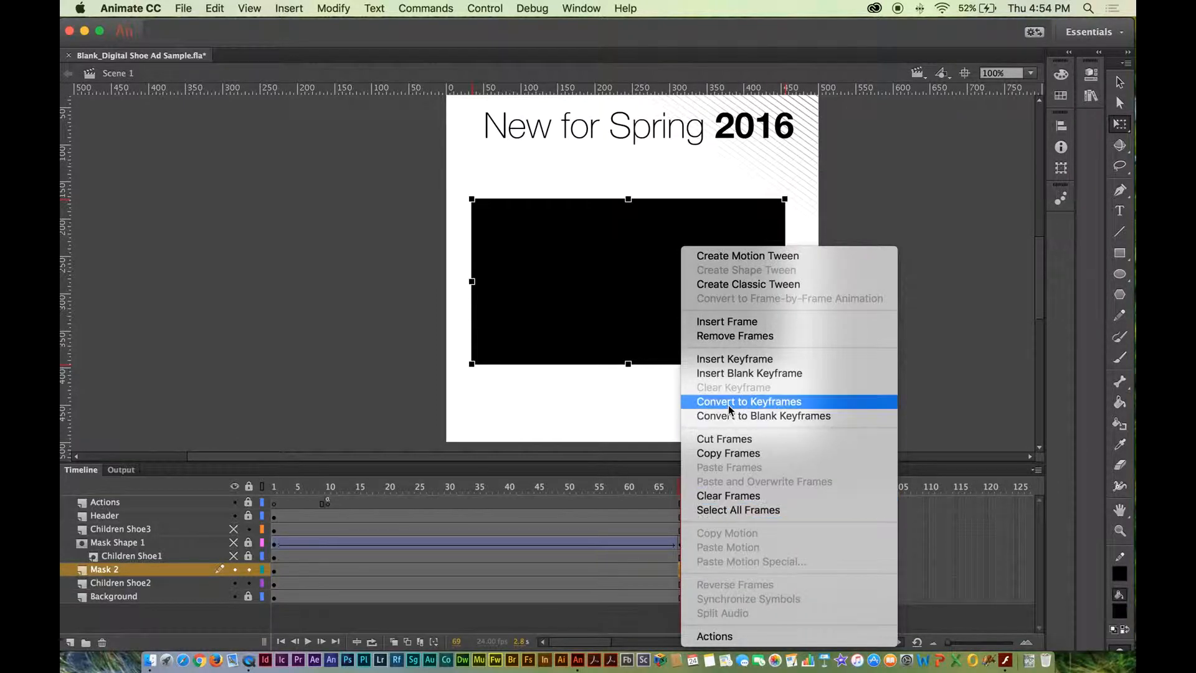
pyautogui.click(752, 361)
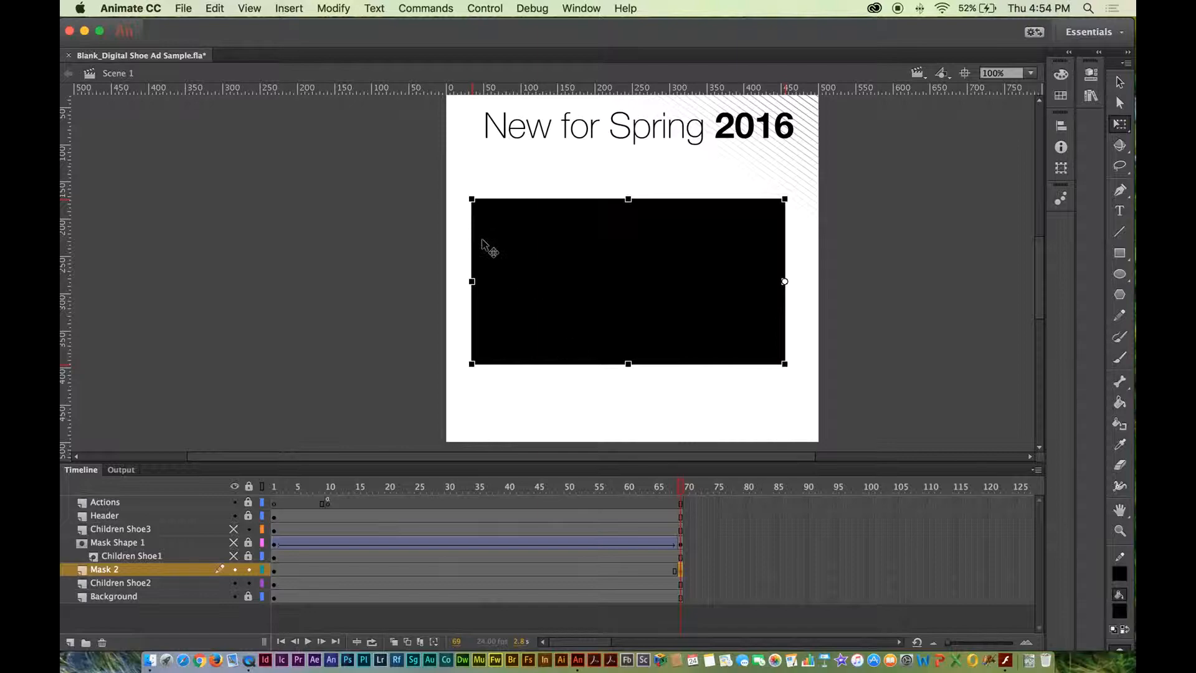
pyautogui.moveTo(471, 281); pyautogui.dragTo(765, 281)
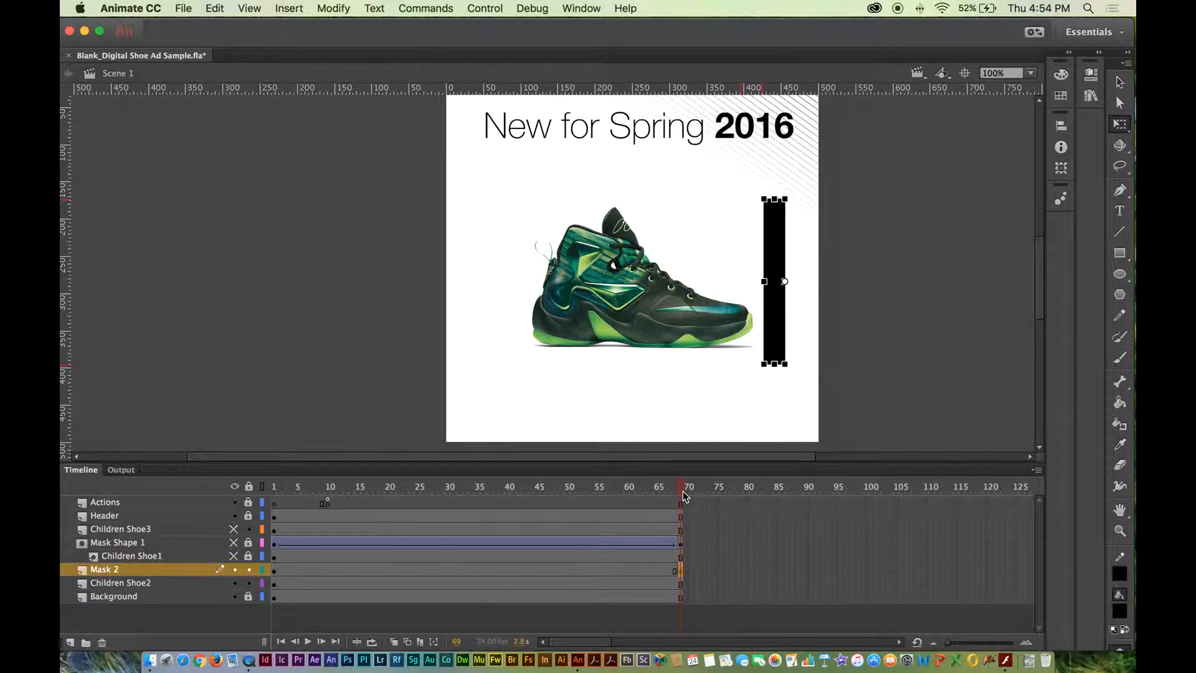
# - Create a classic tween between the two Mask 2 keyframes and scrub the timeline to check it
pyautogui.click(377, 571)
pyautogui.rightClick(376, 569)
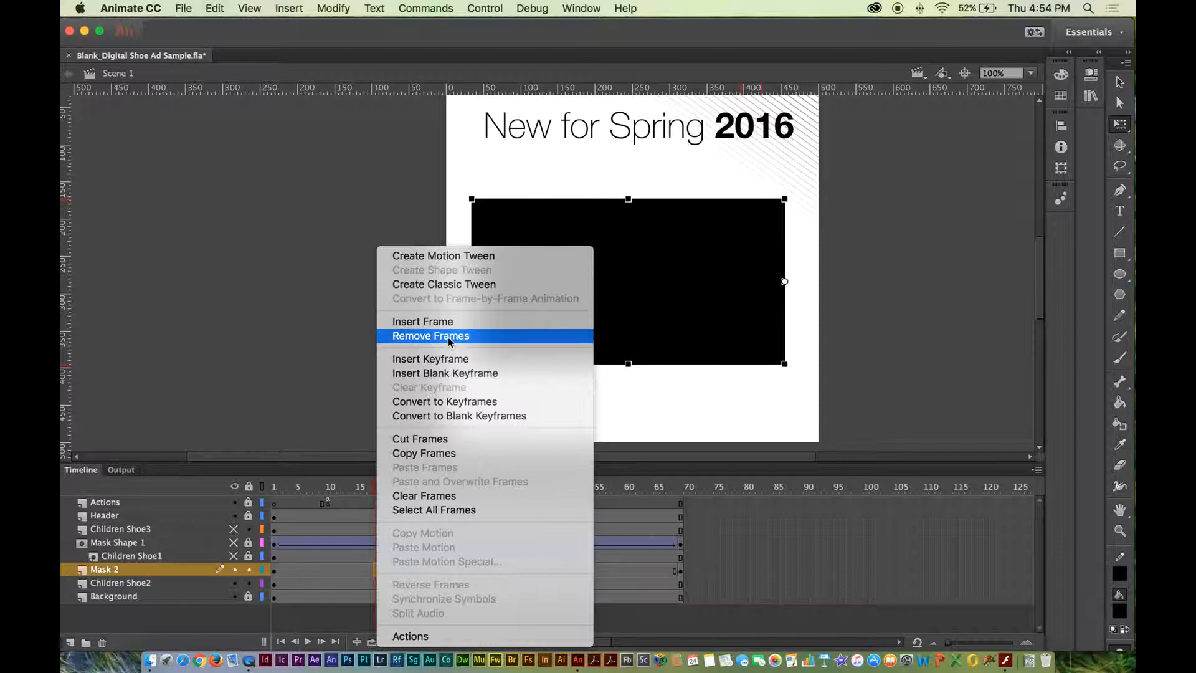
pyautogui.click(456, 286)
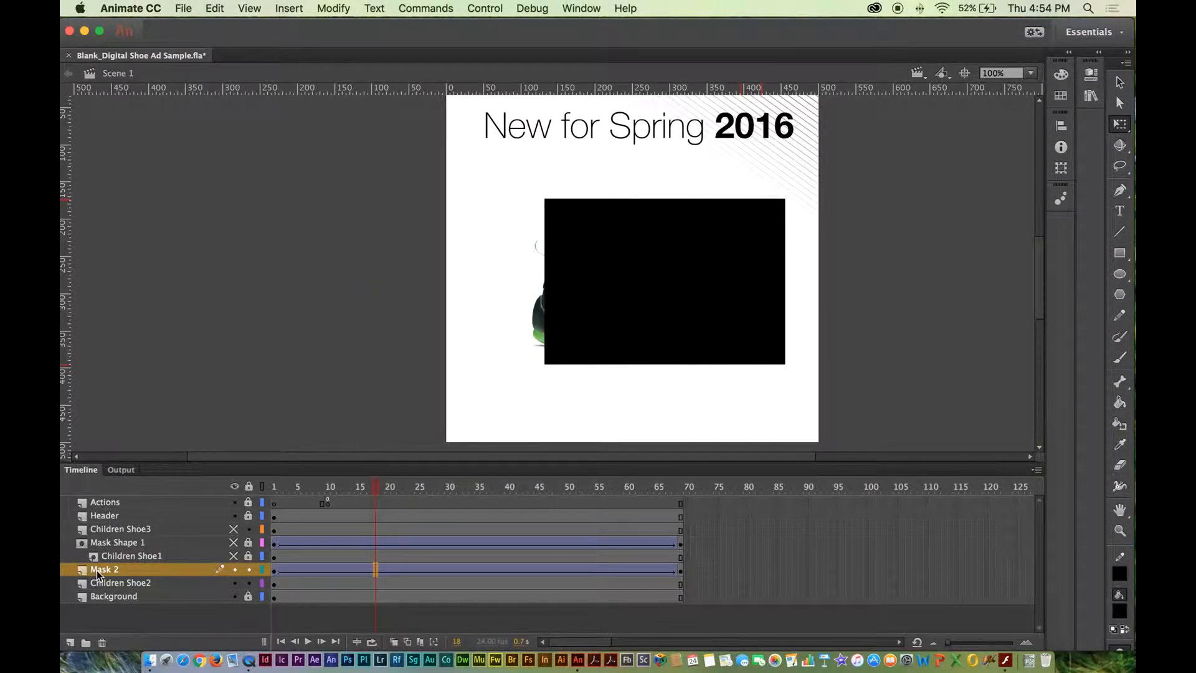
pyautogui.moveTo(375, 487)
pyautogui.mouseDown()
pyautogui.moveTo(261, 484)
pyautogui.moveTo(674, 496)
pyautogui.moveTo(475, 497)
pyautogui.moveTo(612, 496)
pyautogui.moveTo(392, 478)
pyautogui.mouseUp()
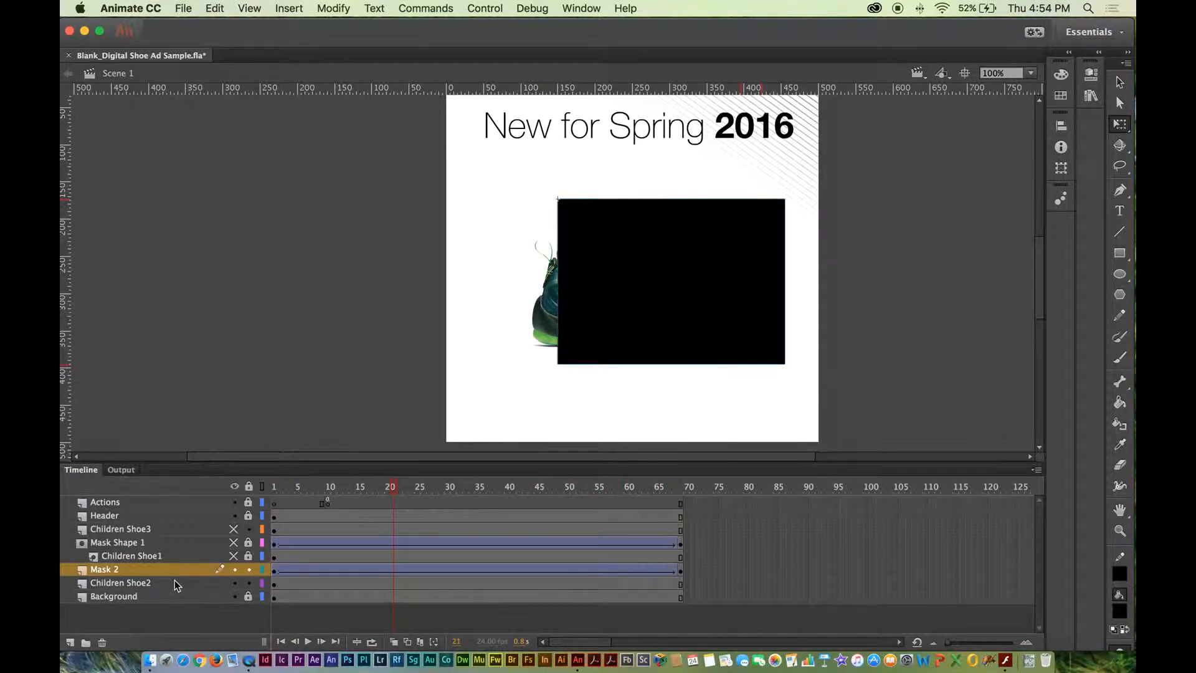
# - Turn the Mask 2 layer into a mask for Children Shoe2 and preview the wipe from frame 1
pyautogui.rightClick(114, 568)
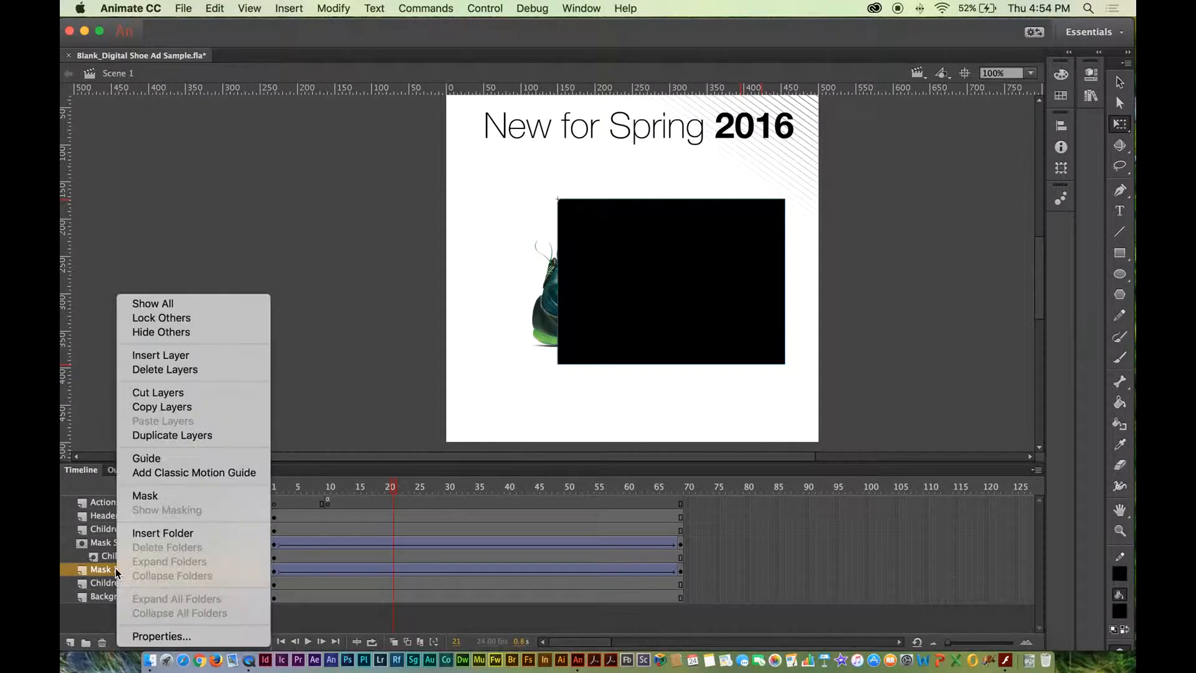
pyautogui.click(162, 492)
pyautogui.moveTo(392, 486); pyautogui.dragTo(255, 457)
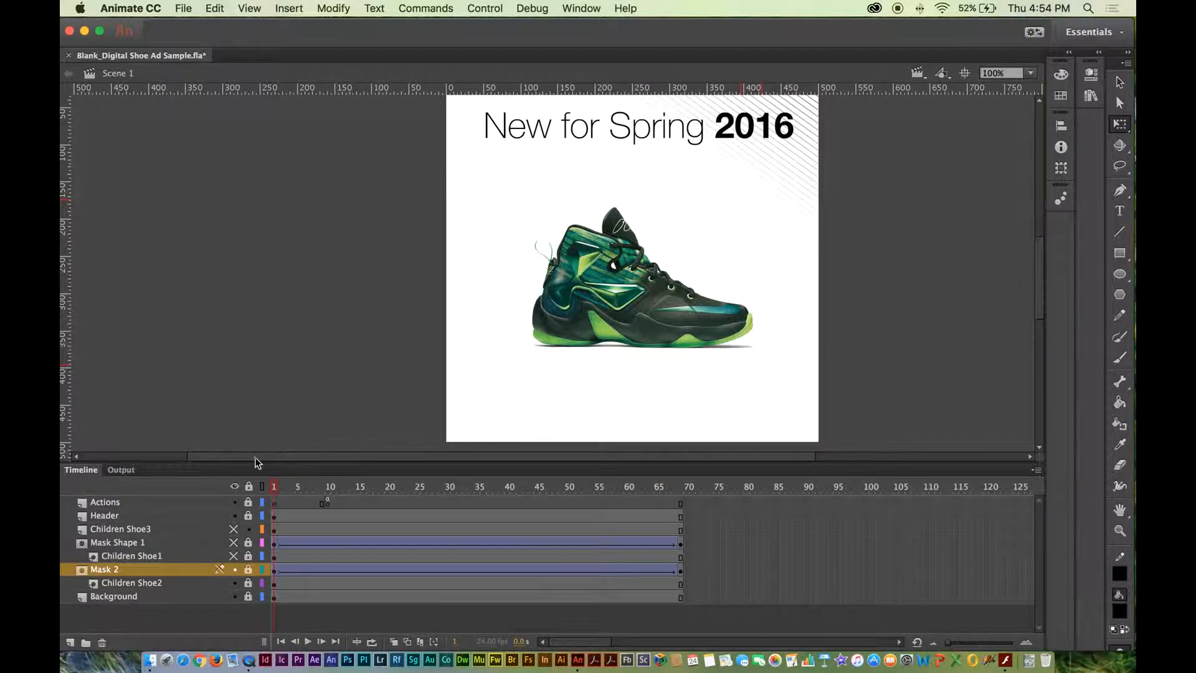
pyautogui.press('Return')
# - Move the Children Shoe3 layer below Children Shoe2, outside the Mask 2 group and directly above Background
pyautogui.click(121, 529)
pyautogui.moveTo(123, 528); pyautogui.dragTo(117, 588)
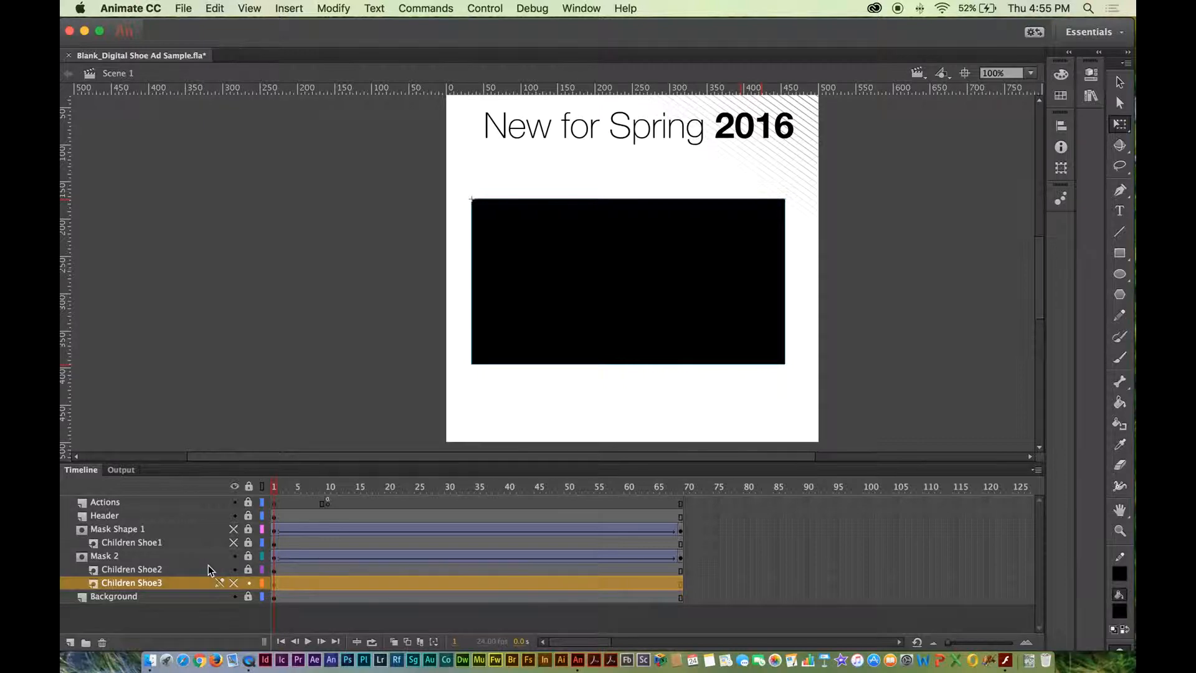
pyautogui.moveTo(114, 583); pyautogui.dragTo(84, 581)
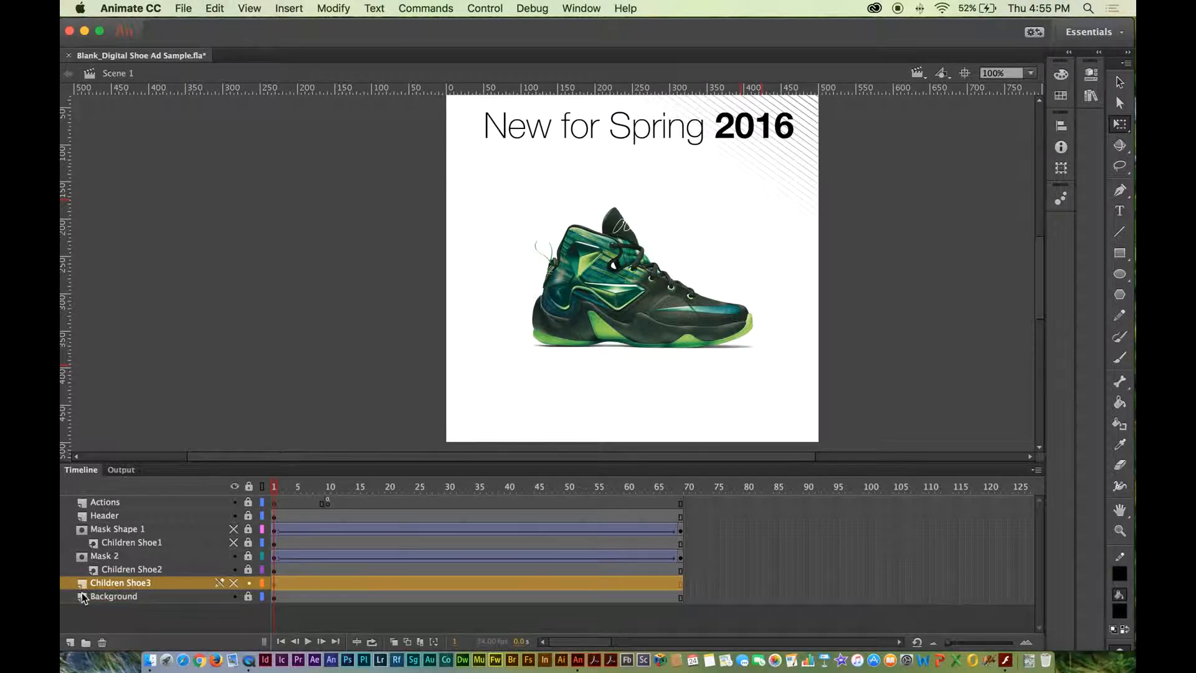
# - Hide and show Mask 2 and Children Shoe2 again, and scrub the opening frames to check the layers
pyautogui.moveTo(274, 487)
pyautogui.mouseDown()
pyautogui.moveTo(333, 489)
pyautogui.moveTo(274, 487)
pyautogui.mouseUp()
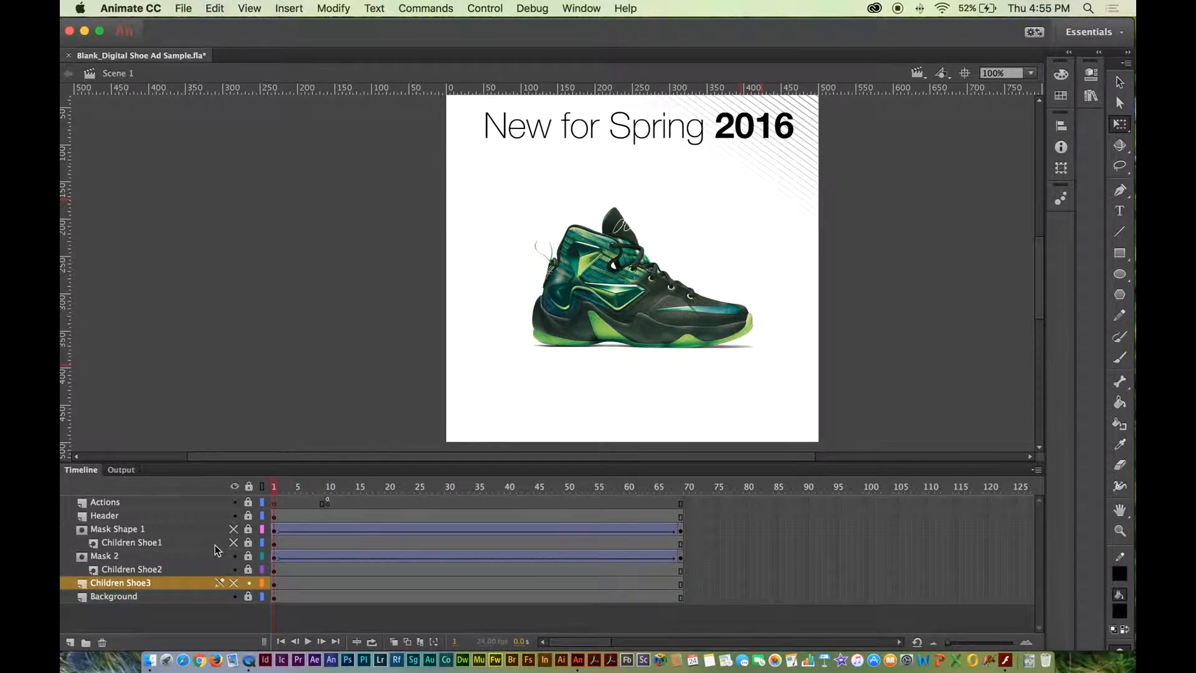
pyautogui.click(236, 569)
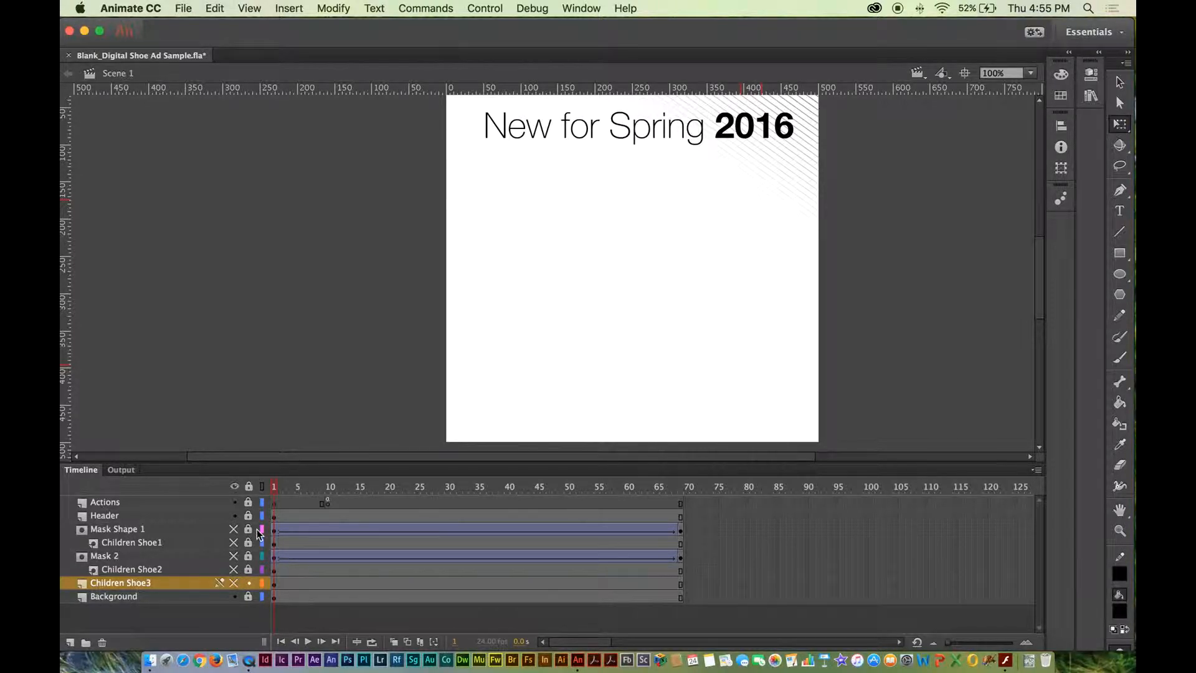
pyautogui.click(234, 569)
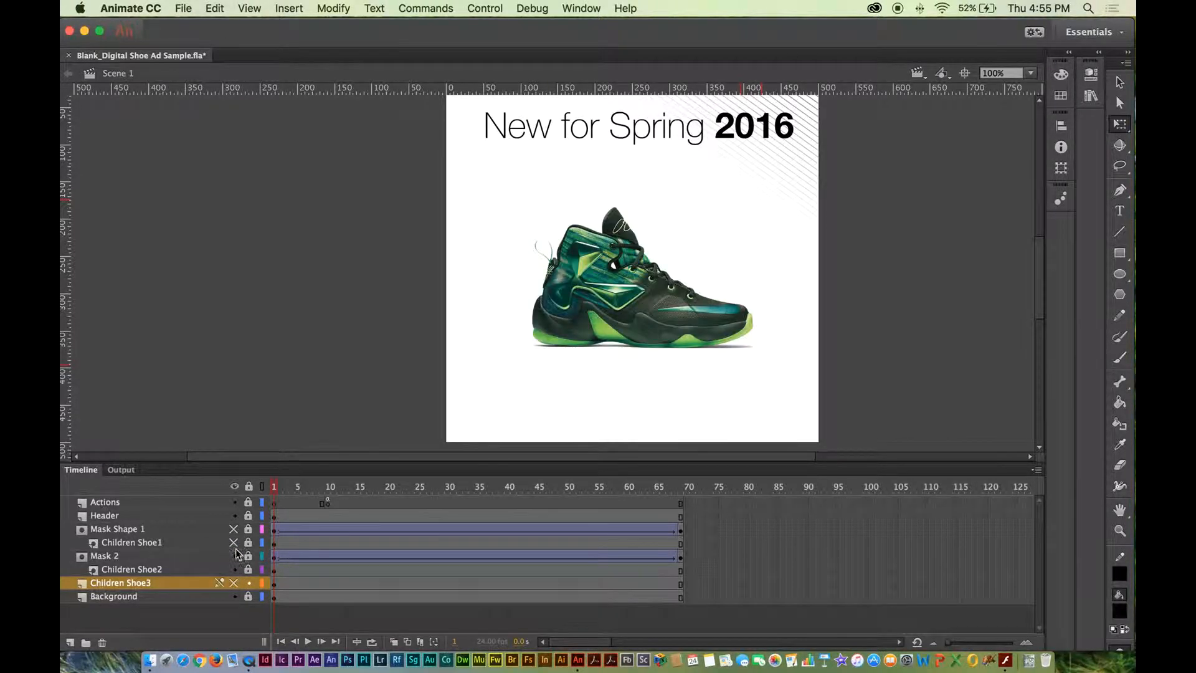
pyautogui.moveTo(306, 484); pyautogui.dragTo(201, 474)
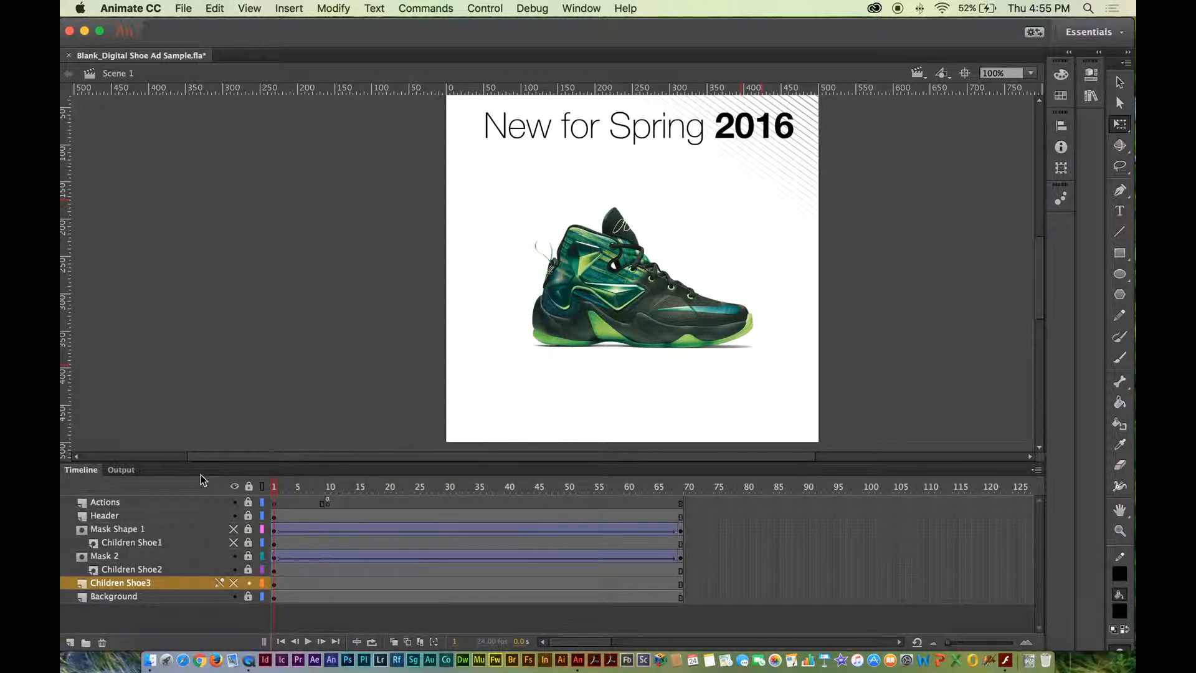
# - Show Children Shoe3 and align its shoe exactly behind the Children Shoe2 shoe, scrubbing the timeline to check the wipe
pyautogui.click(234, 583)
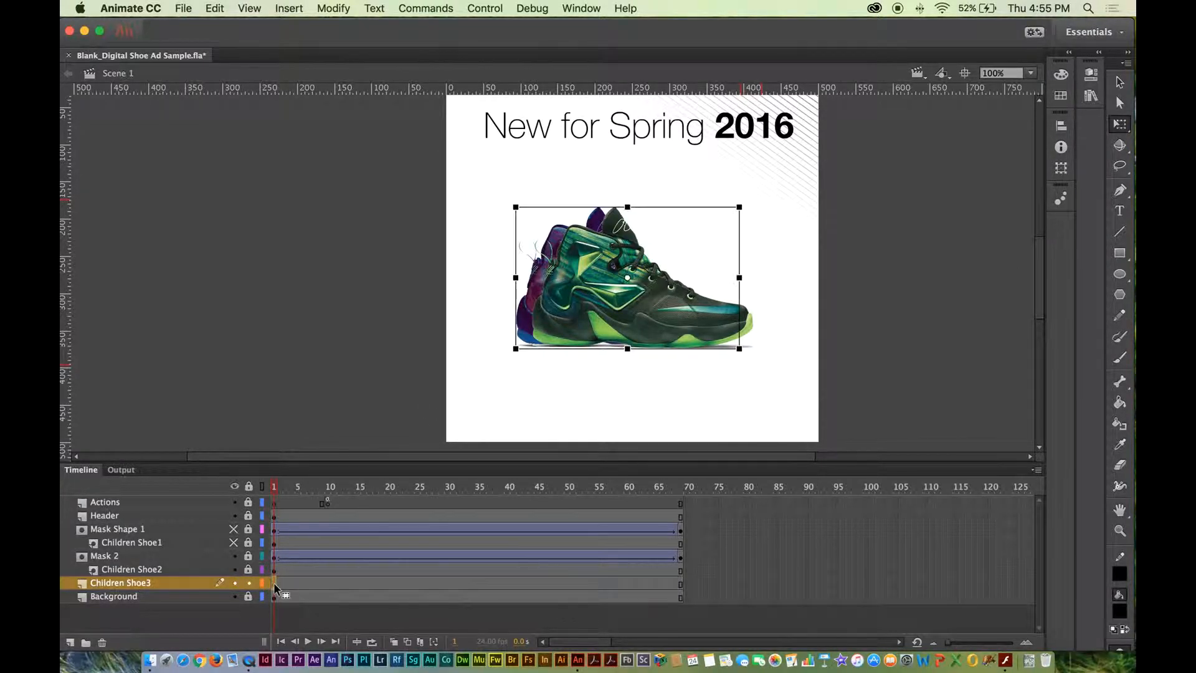
pyautogui.moveTo(542, 255); pyautogui.dragTo(555, 252)
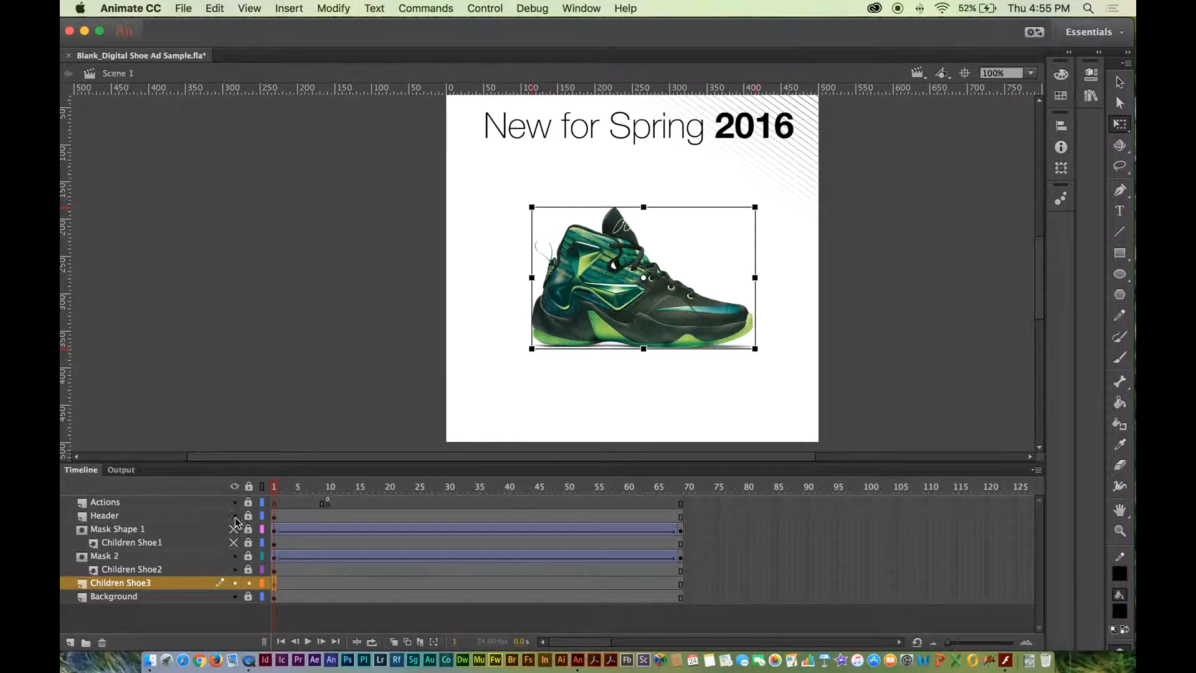
pyautogui.click(276, 492)
pyautogui.moveTo(276, 492); pyautogui.dragTo(514, 469)
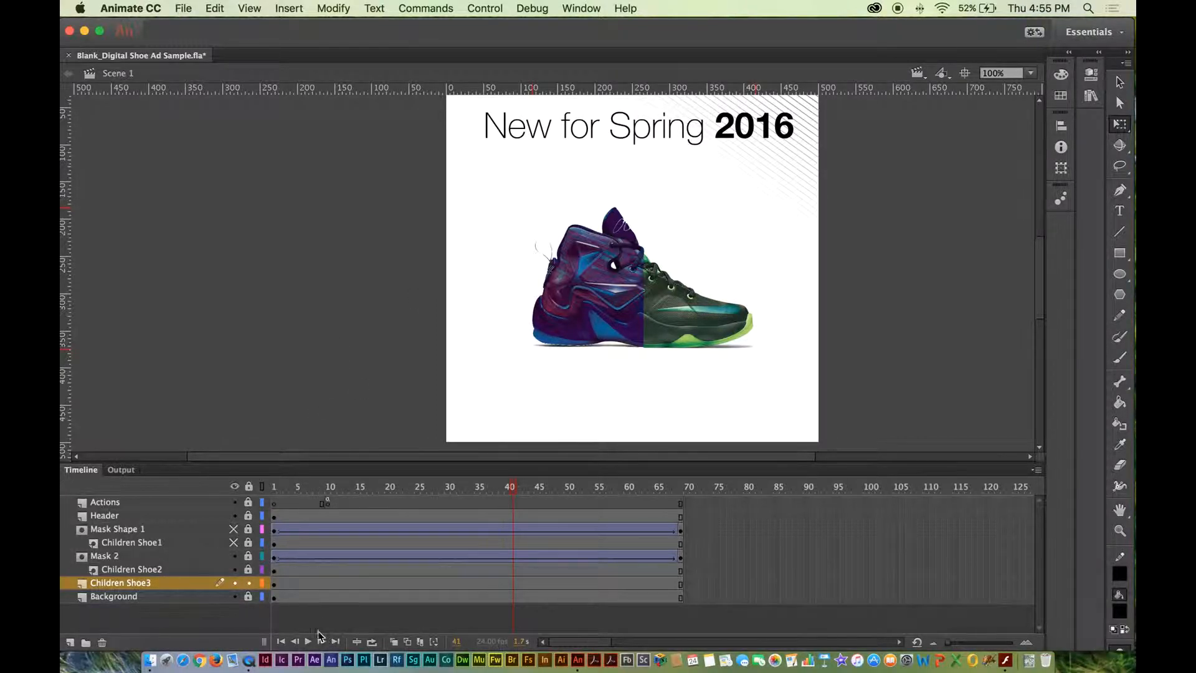
# - Return to frame 1 and show the Mask Shape 1 and Children Shoe1 layers
pyautogui.click(247, 581)
pyautogui.moveTo(512, 485); pyautogui.dragTo(274, 486)
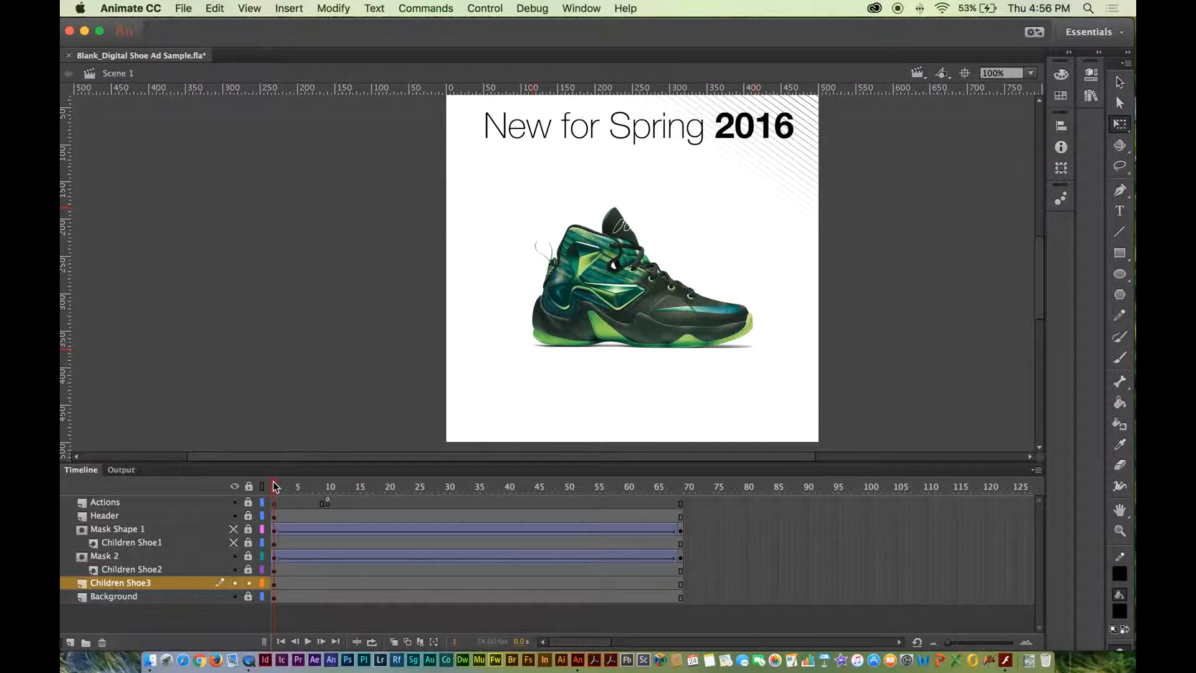
pyautogui.click(233, 529)
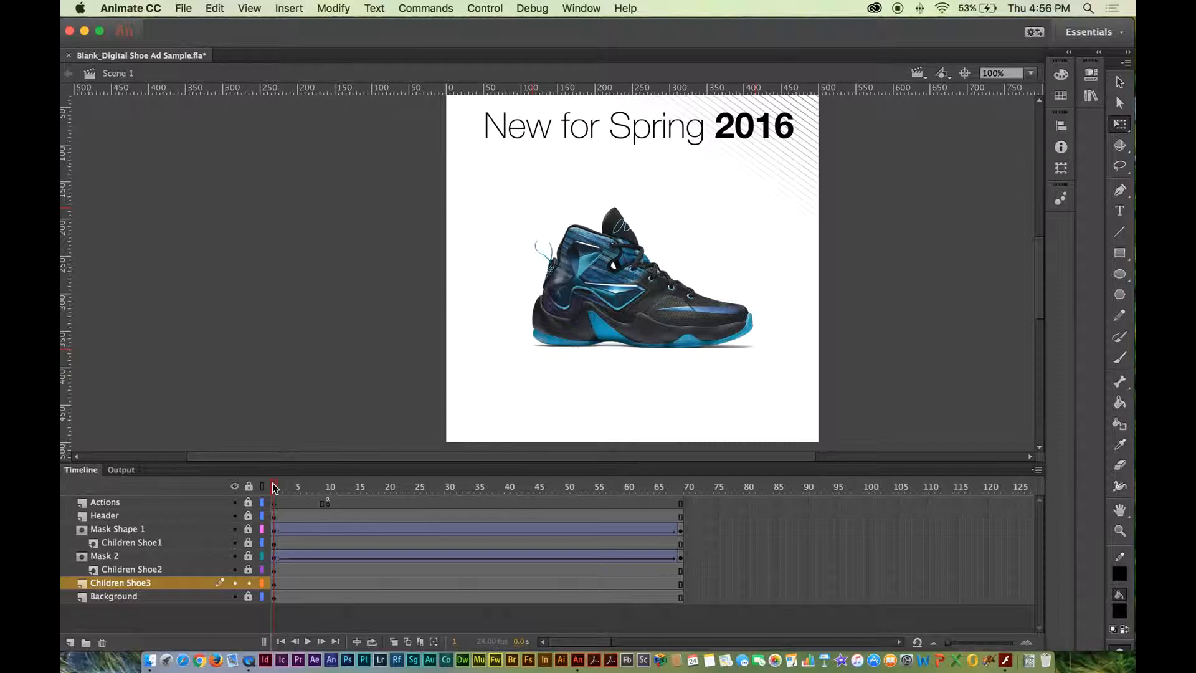
# - Play the animation through from frame 1 and unlock all the layers
pyautogui.press('Return')
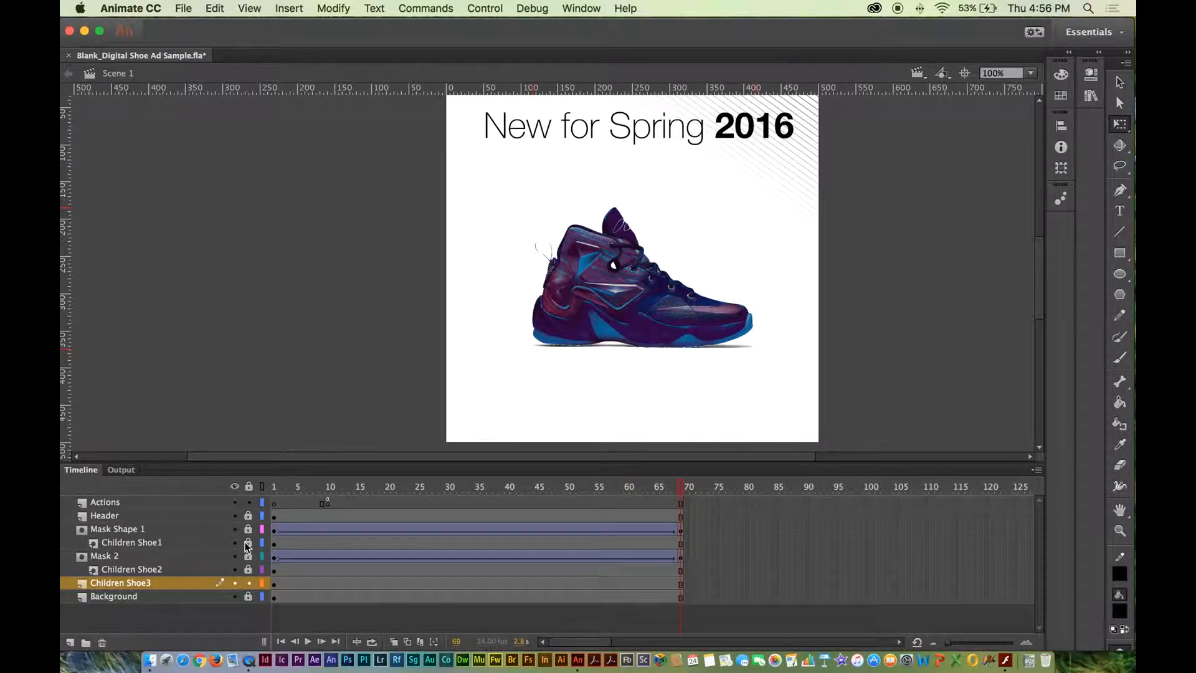
pyautogui.moveTo(245, 573); pyautogui.dragTo(245, 584)
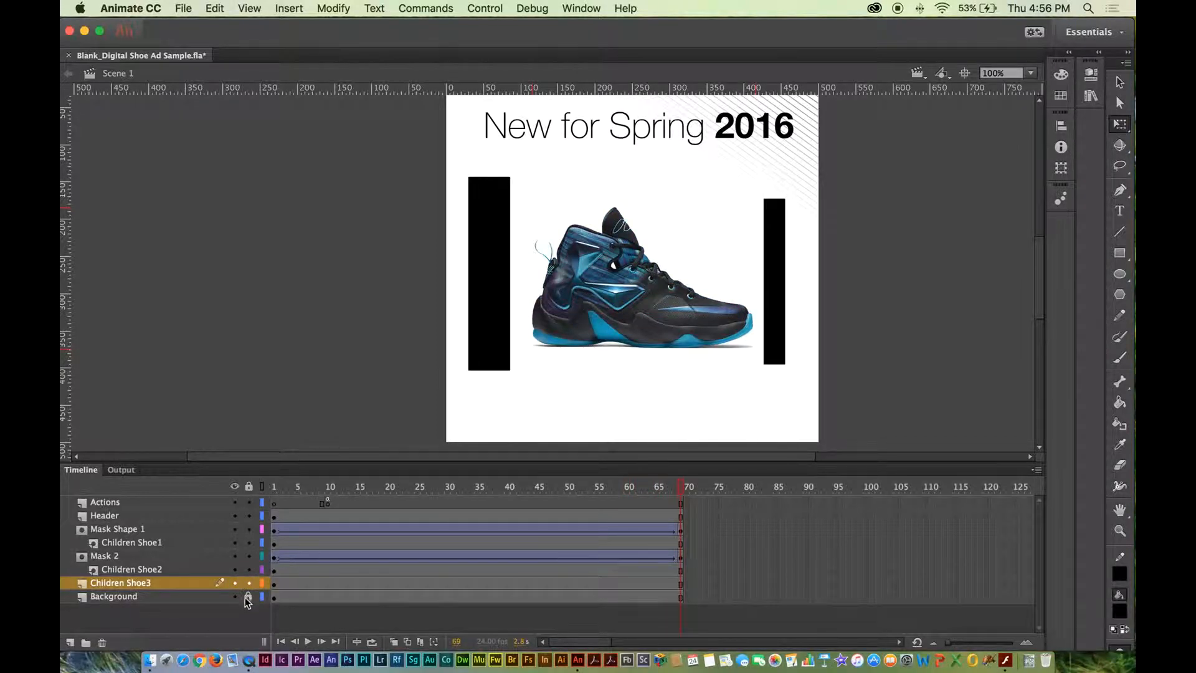
pyautogui.click(247, 597)
# - Shift all Mask 2 and Children Shoe2 frames together so that their animation starts at frame 69
pyautogui.click(274, 556)
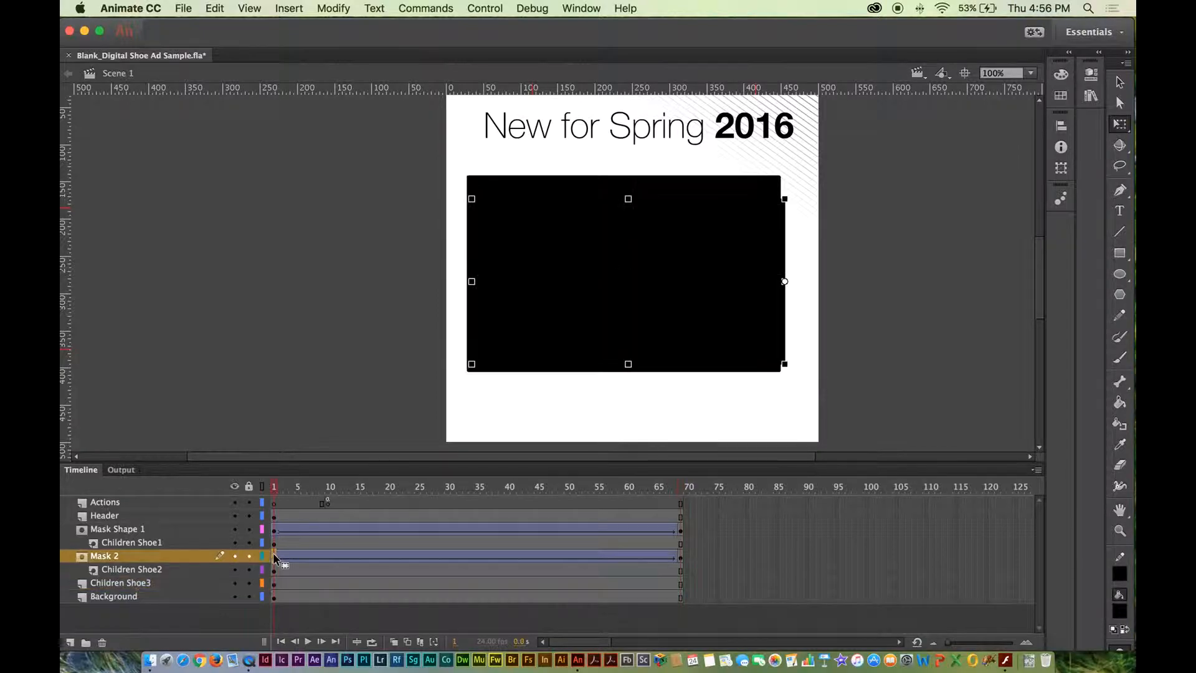
pyautogui.click(679, 553)
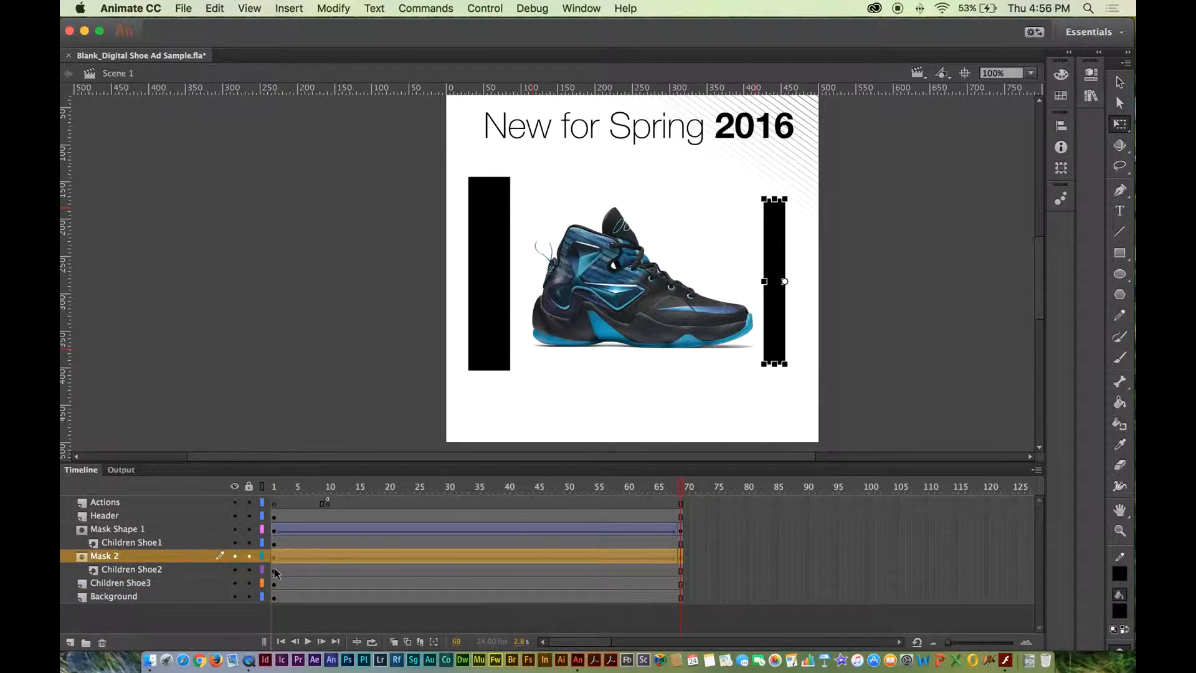
pyautogui.click(190, 570)
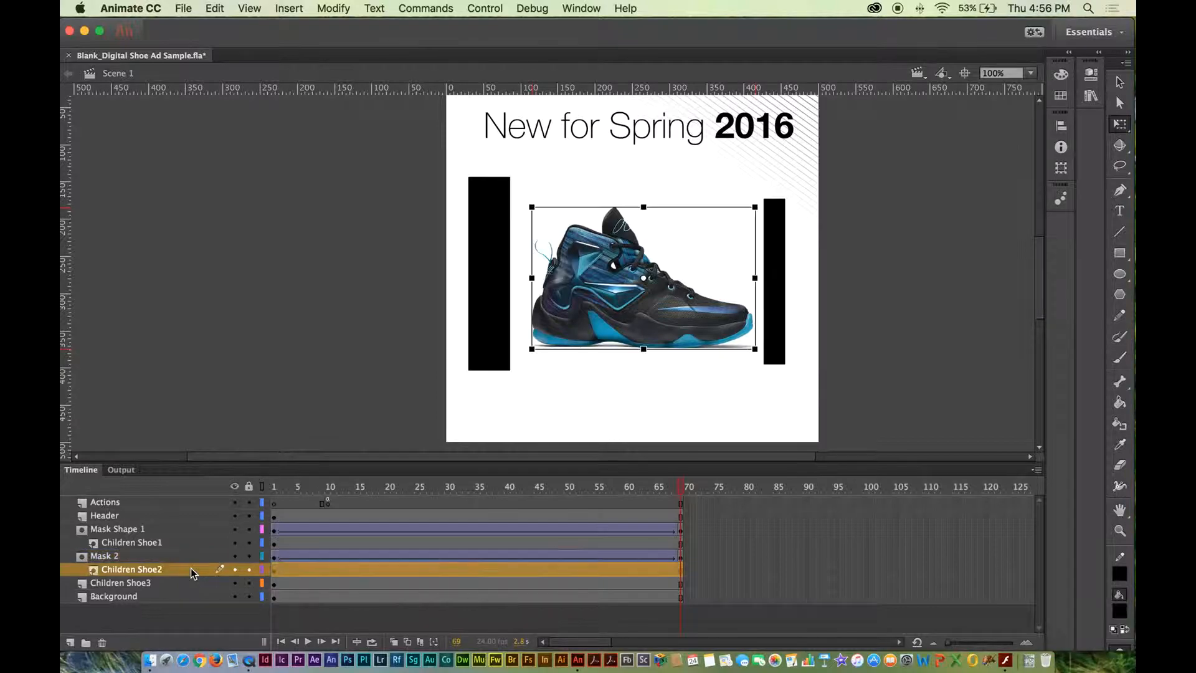
pyautogui.click(275, 569)
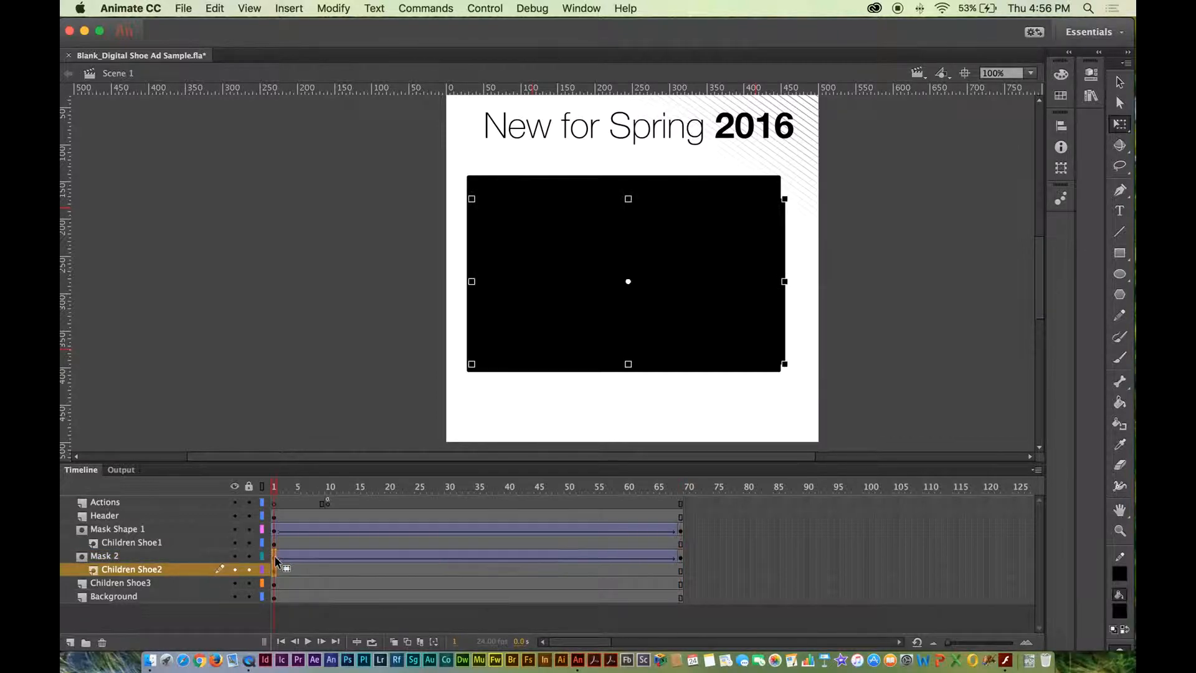
pyautogui.click(682, 570)
pyautogui.keyDown('shift'); pyautogui.click(682, 558); pyautogui.keyUp('shift')
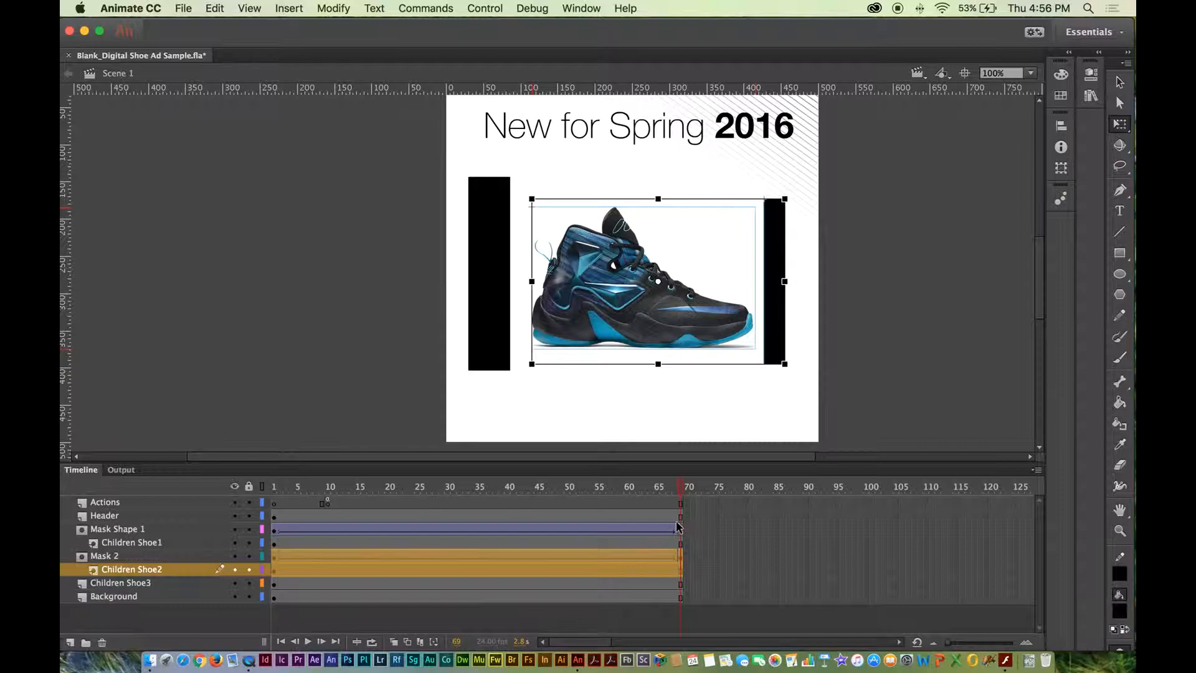
pyautogui.moveTo(273, 557); pyautogui.dragTo(680, 565)
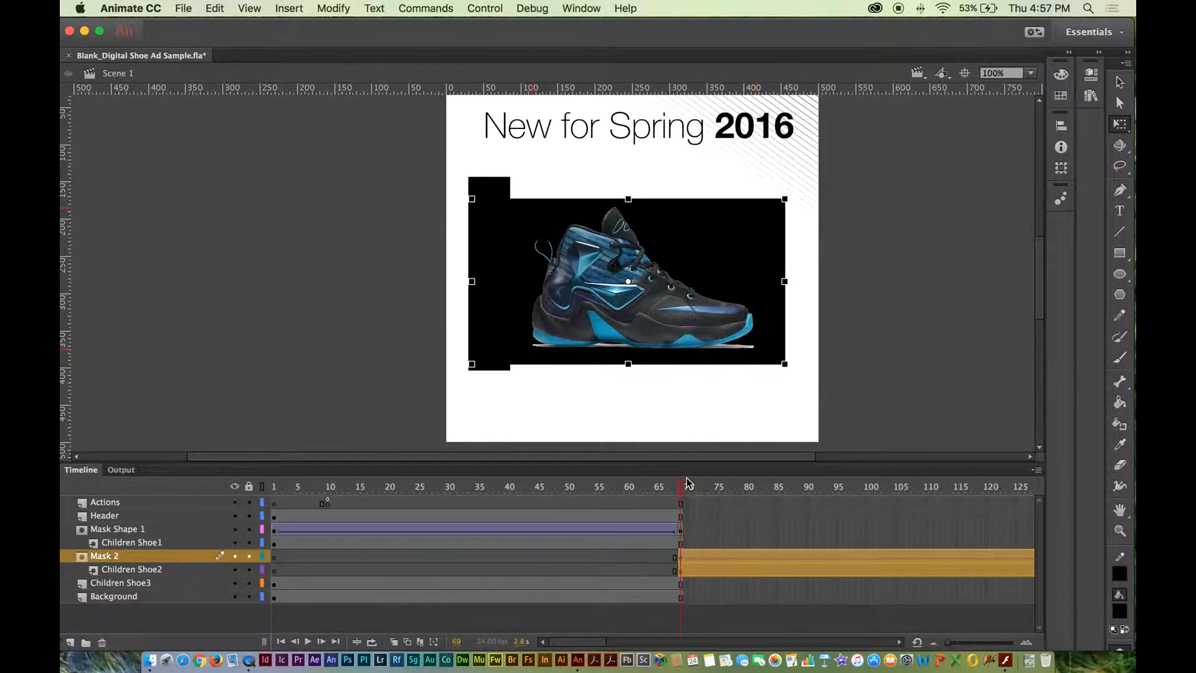
# - Shift the Children Shoe3 and Background frames so that they also start at frame 69
pyautogui.click(274, 583)
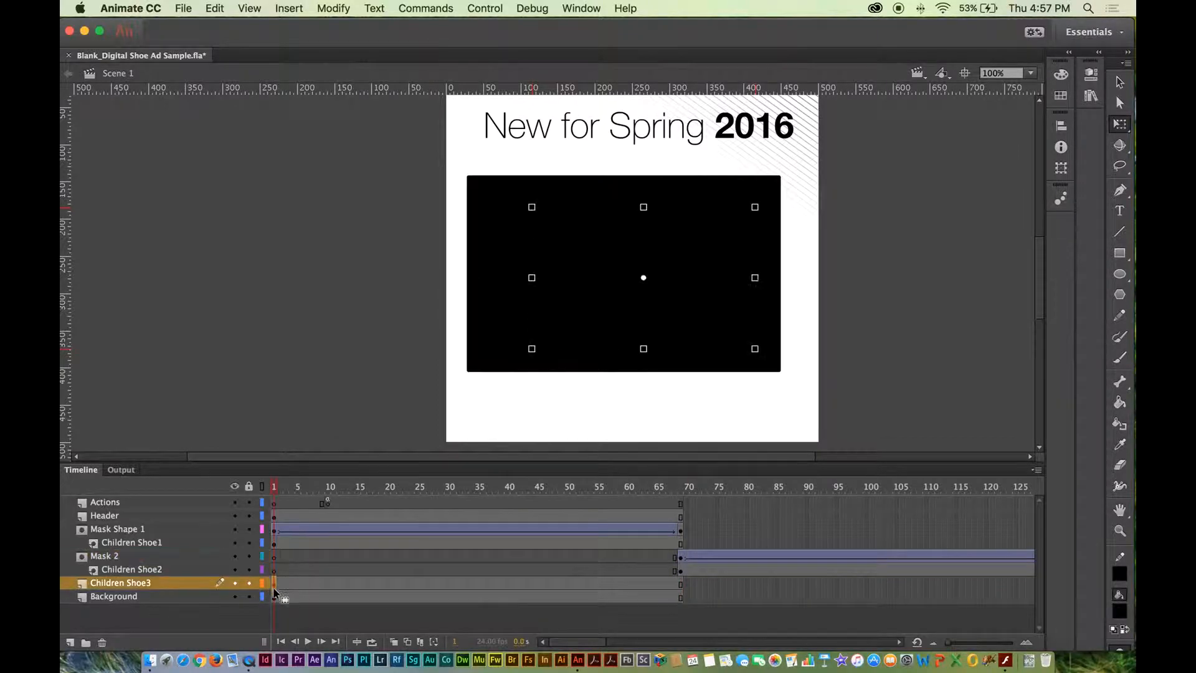
pyautogui.keyDown('shift'); pyautogui.click(680, 596); pyautogui.keyUp('shift')
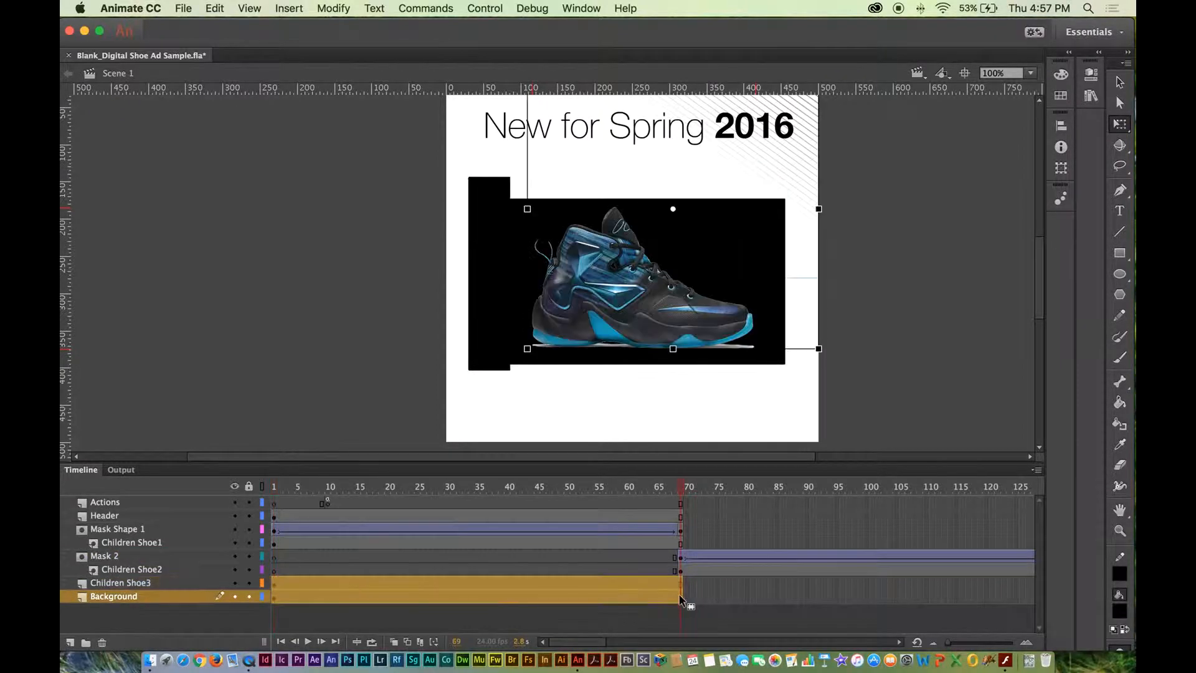
pyautogui.moveTo(270, 584); pyautogui.dragTo(676, 579)
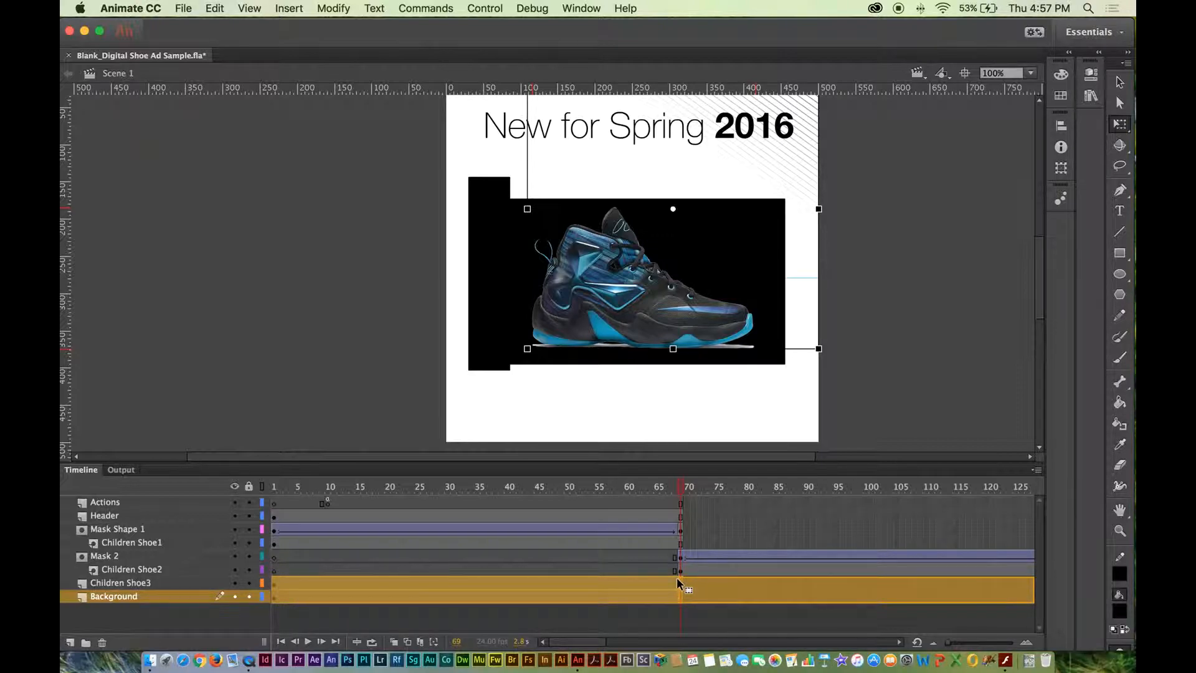
pyautogui.moveTo(677, 577); pyautogui.dragTo(678, 579)
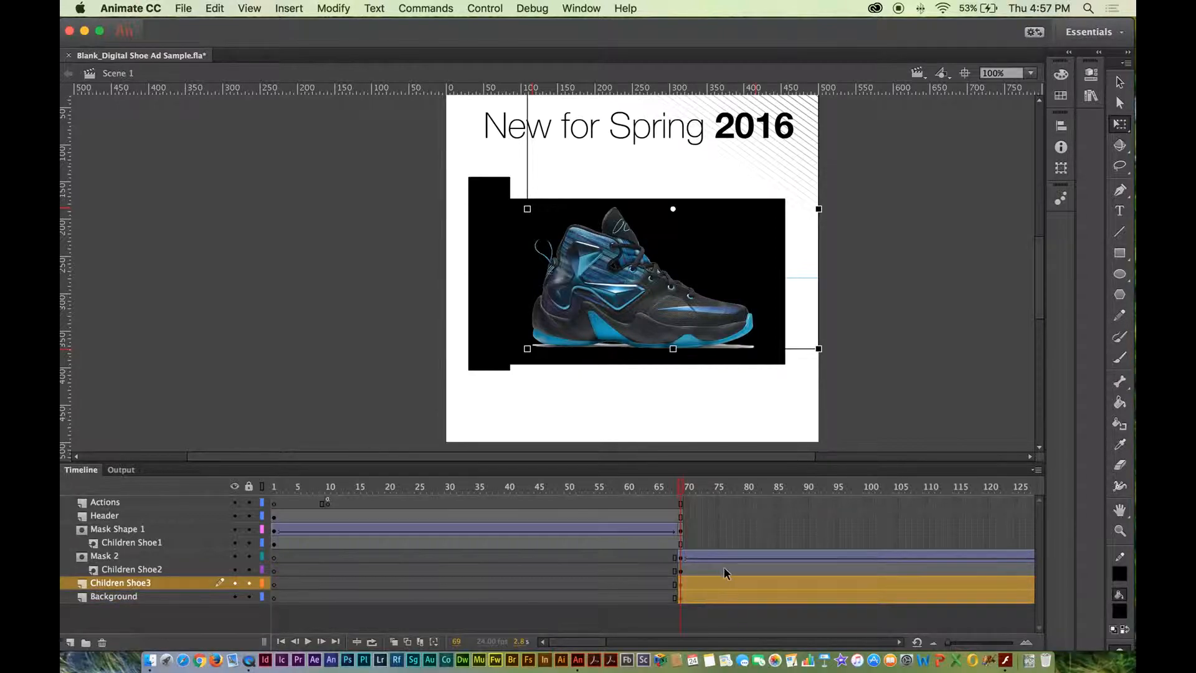
# - Lock all the layers and scrub the timeline from frame 1 to check the masked shoe sequence
pyautogui.click(273, 488)
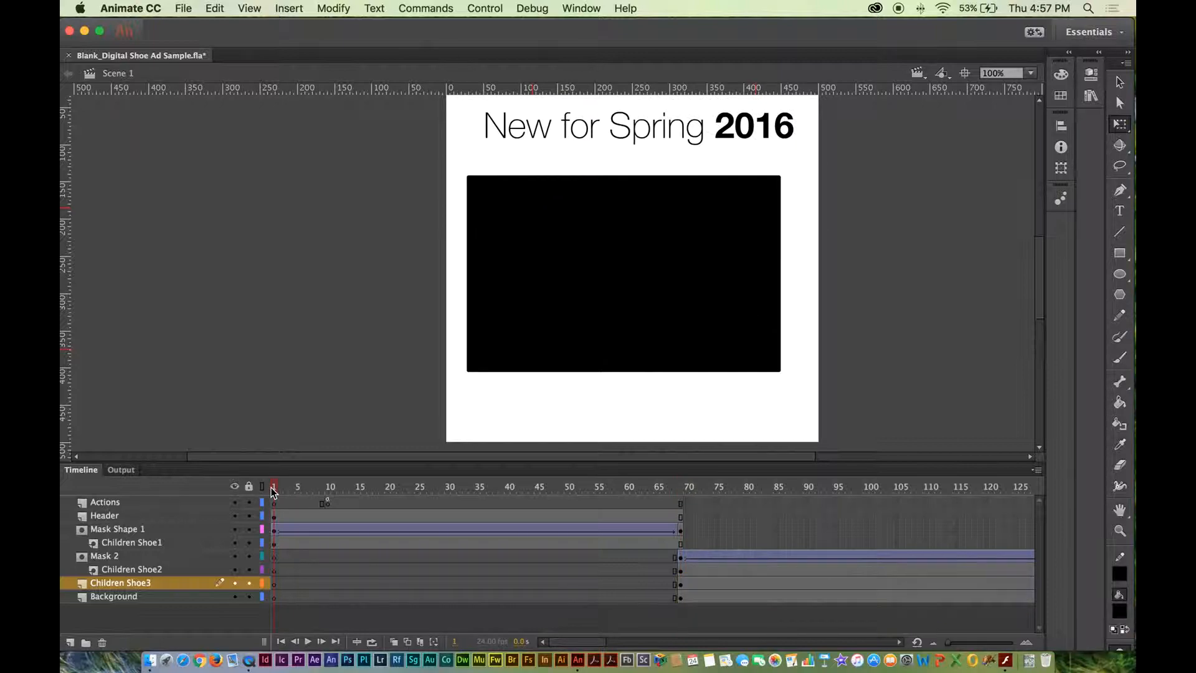
pyautogui.moveTo(273, 492); pyautogui.dragTo(399, 490)
pyautogui.moveTo(249, 502); pyautogui.dragTo(255, 600)
pyautogui.moveTo(402, 489); pyautogui.dragTo(248, 489)
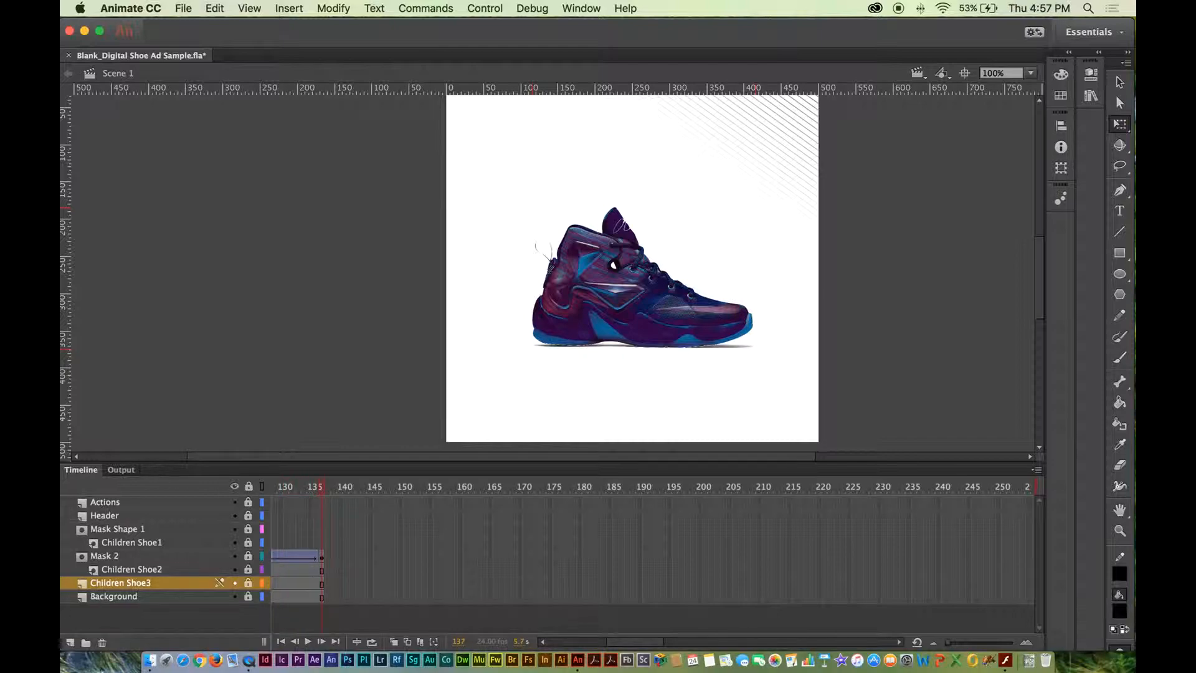
# - Unlock Children Shoe2, extend its start back from frame 69 to frame 1, and lock the layer again
pyautogui.hscroll(-10, 547, 591)
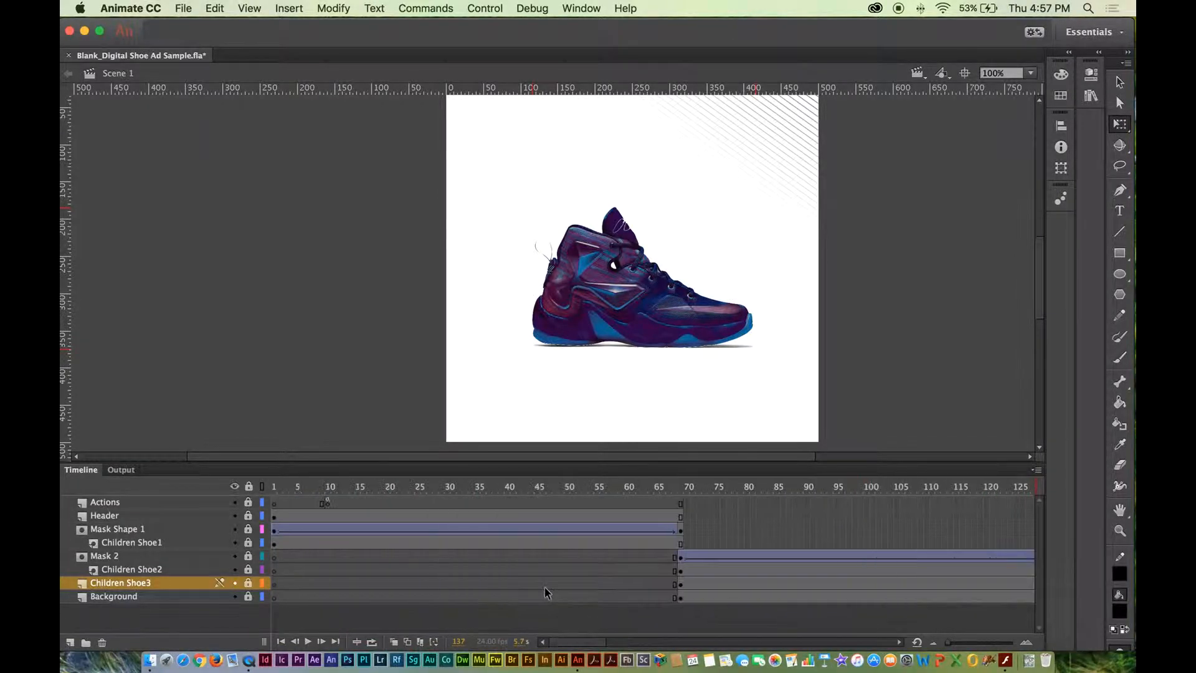
pyautogui.click(681, 569)
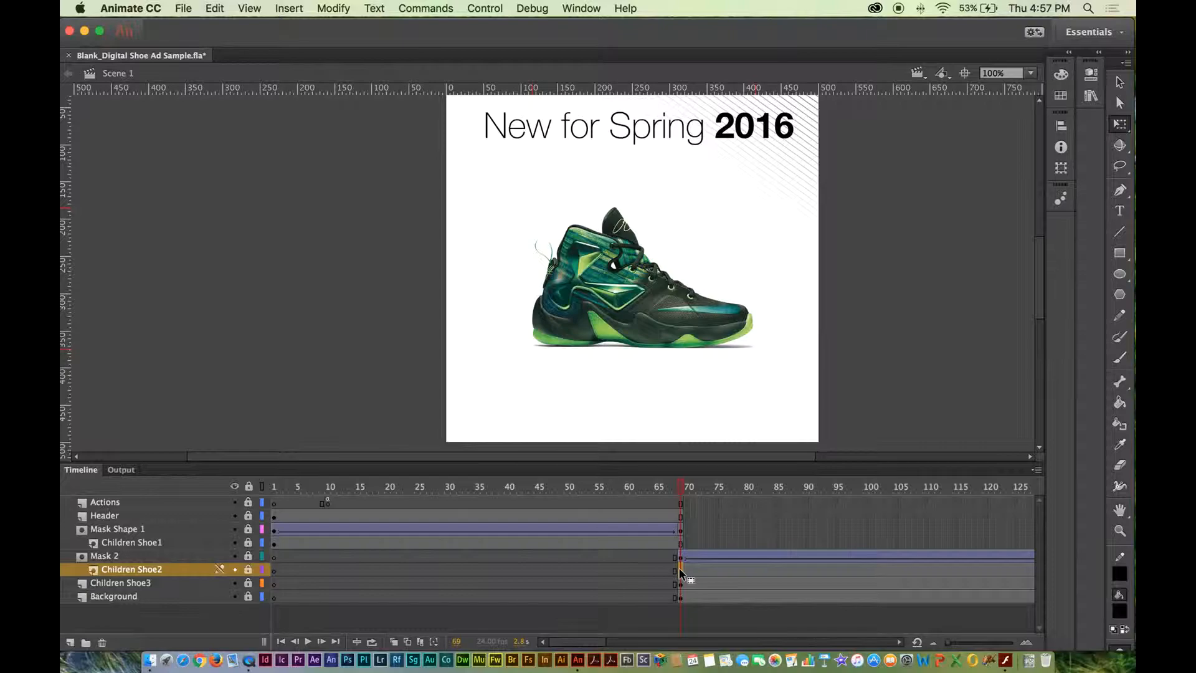
pyautogui.click(248, 568)
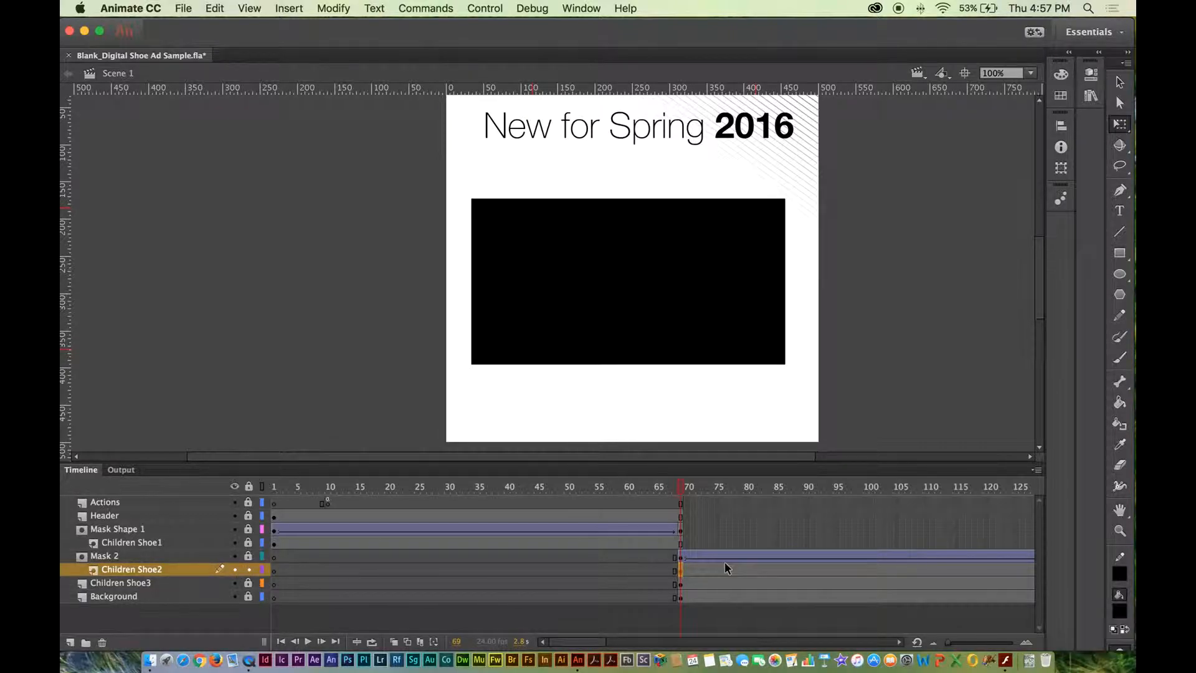
pyautogui.moveTo(675, 569); pyautogui.dragTo(274, 569)
pyautogui.click(248, 569)
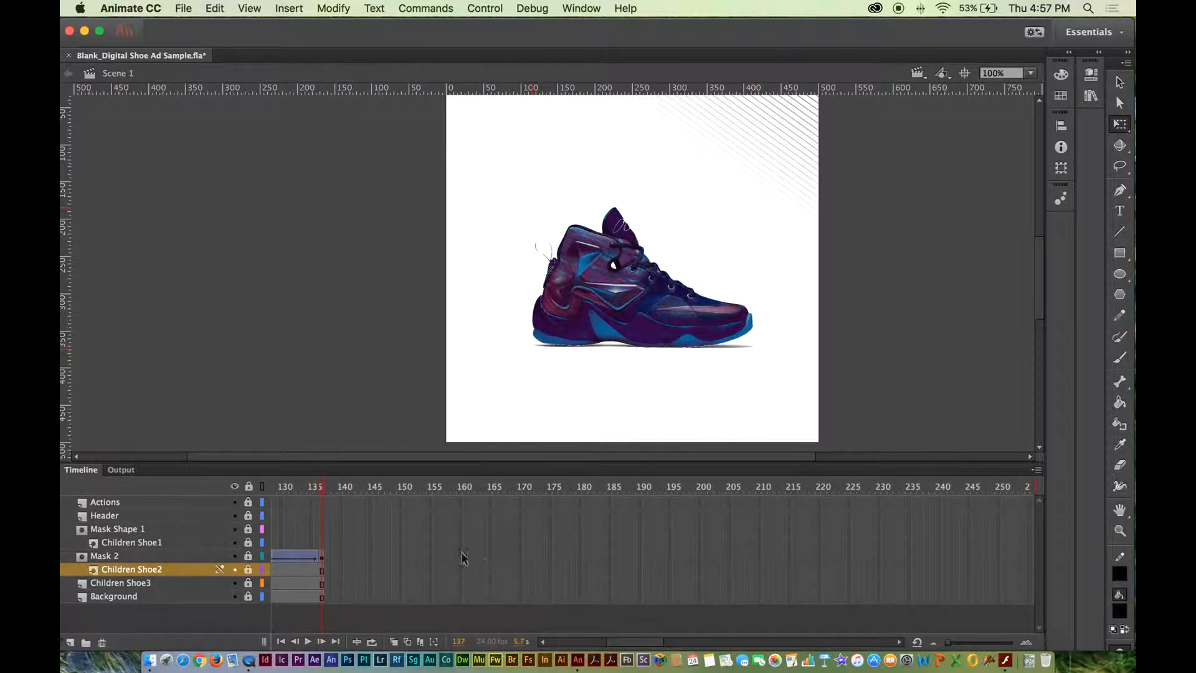
# - Play the animation from frame 1 to check the wipes between the shoes, stopping during the second wipe
pyautogui.hscroll(-15, 427, 531)
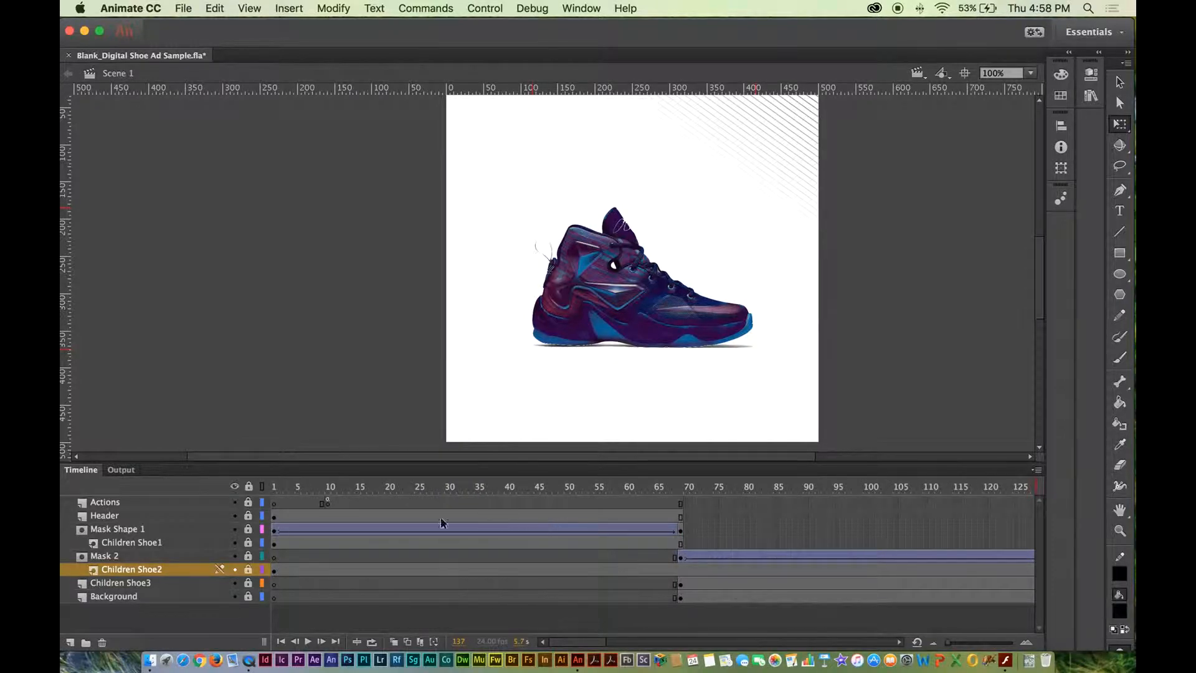
pyautogui.click(274, 487)
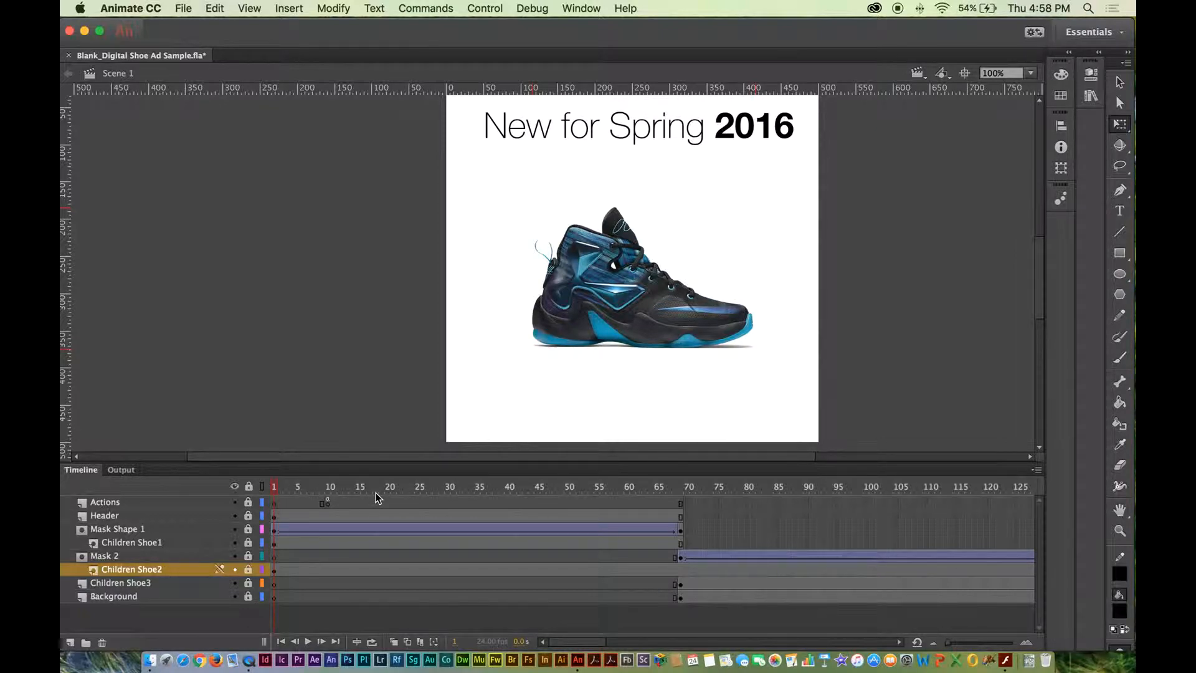
pyautogui.press('Return')
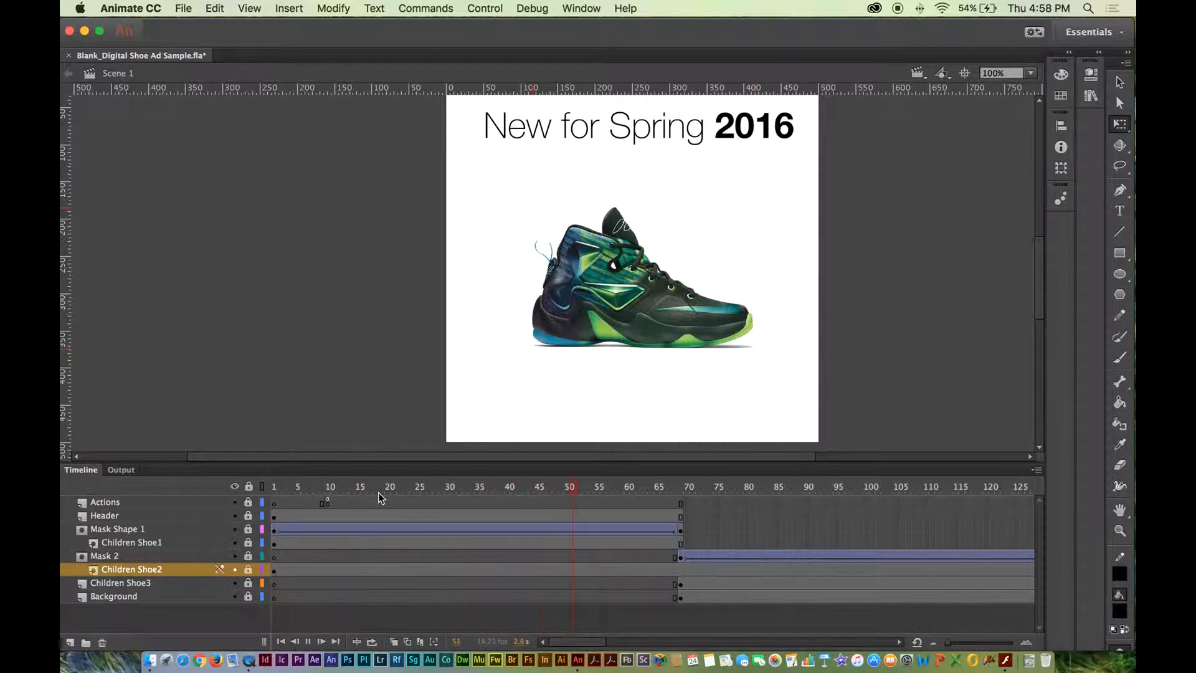
pyautogui.press('Return')
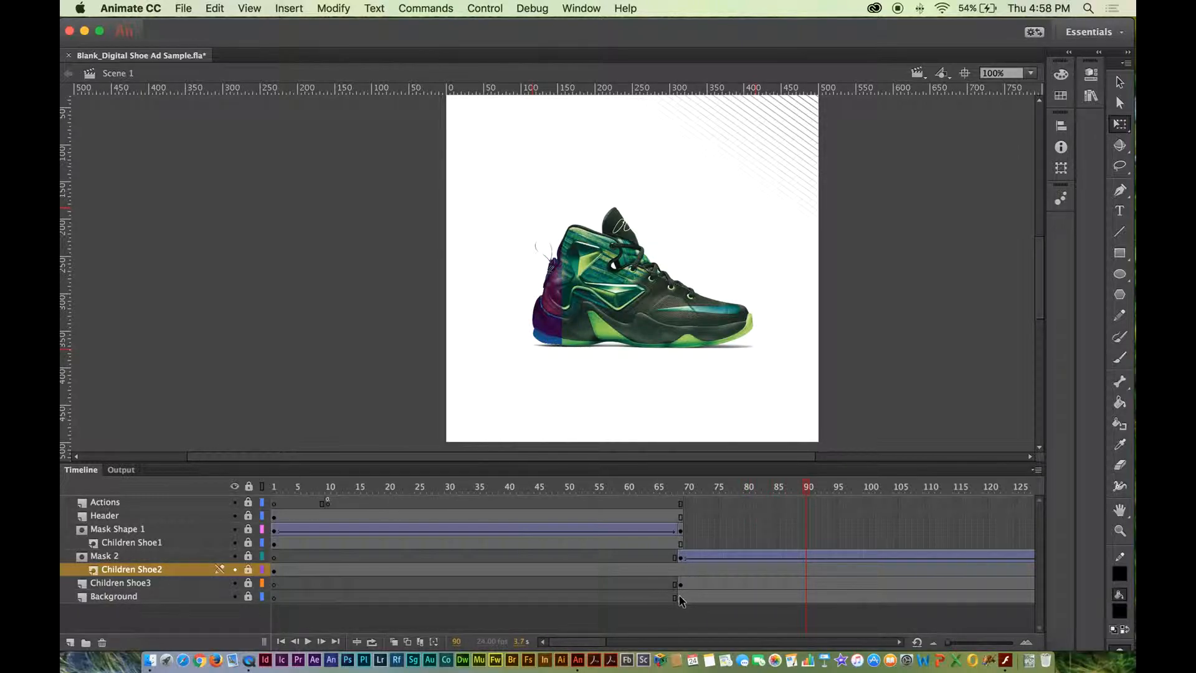
# - Extend the Header layer to frame 137 by inserting a frame there
pyautogui.click(681, 516)
pyautogui.hscroll(5, 690, 514)
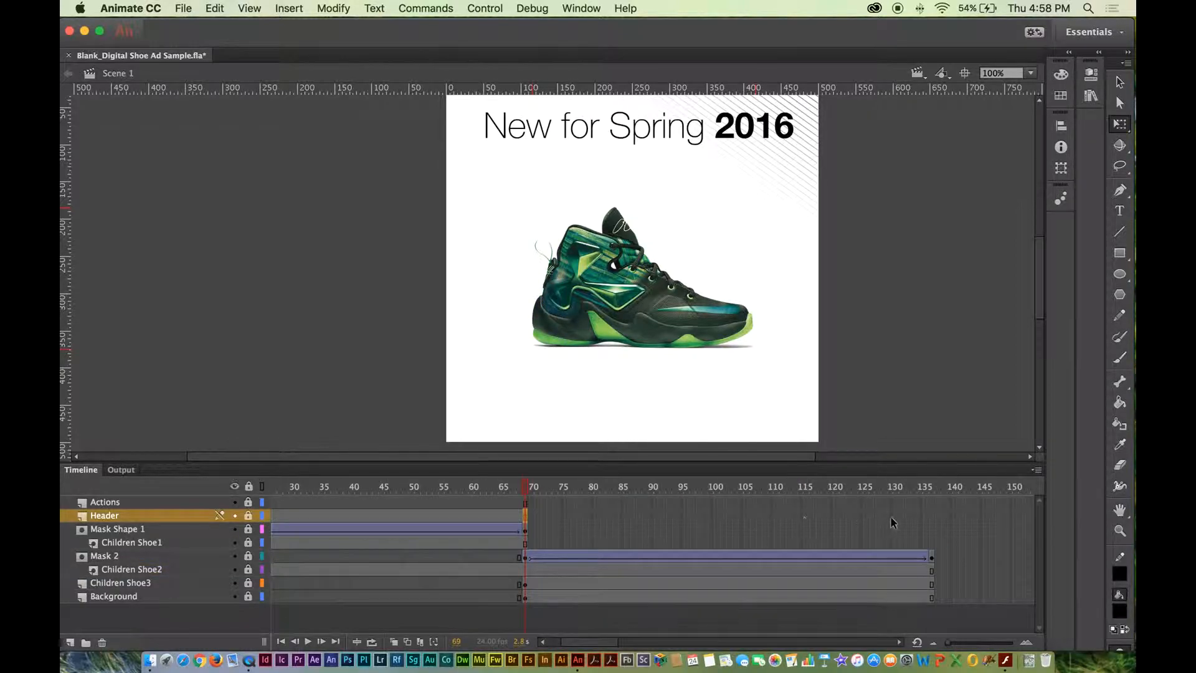
pyautogui.click(932, 514)
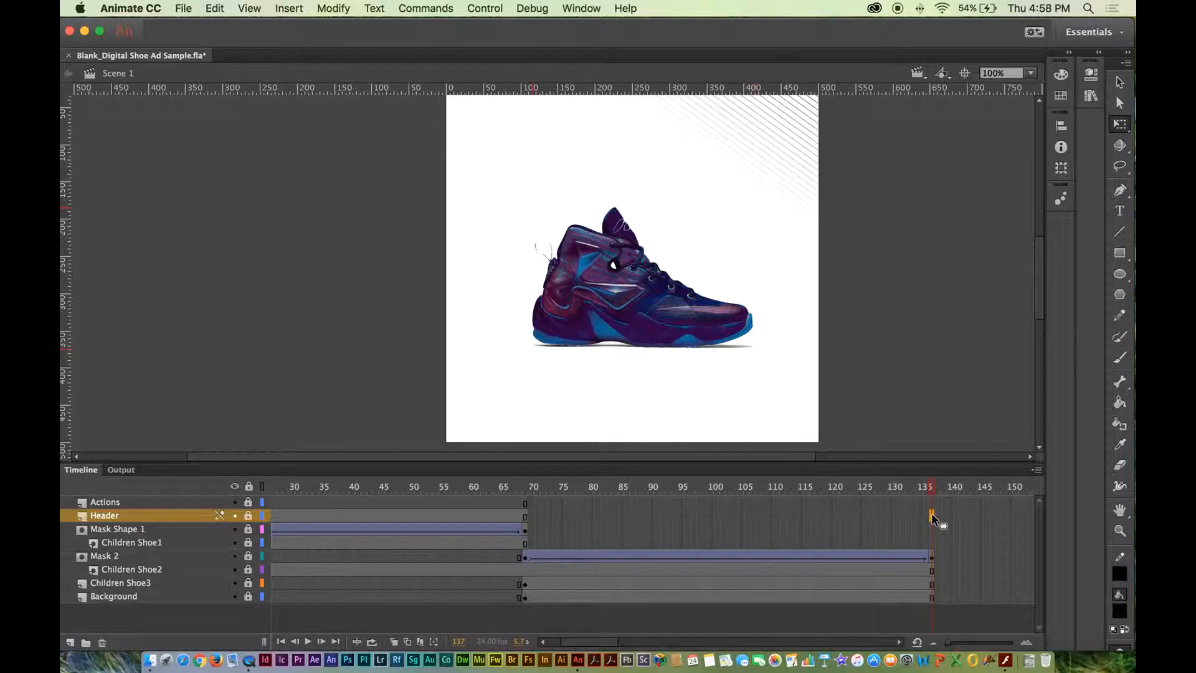
pyautogui.rightClick(931, 513)
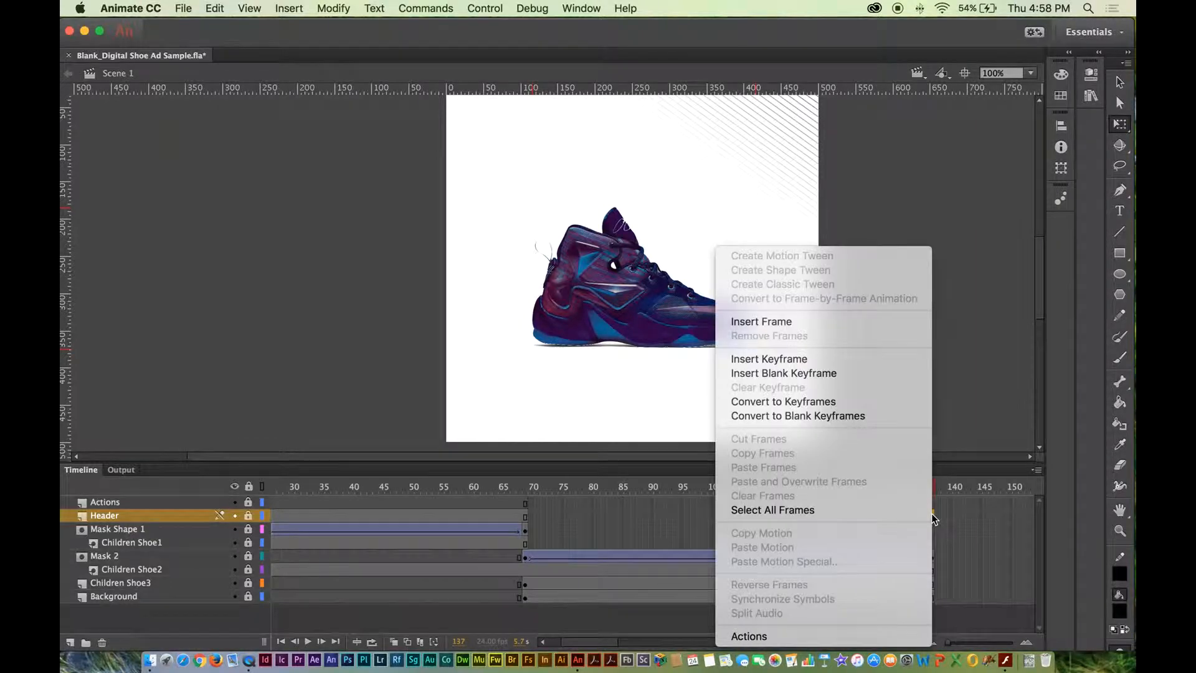
pyautogui.click(808, 322)
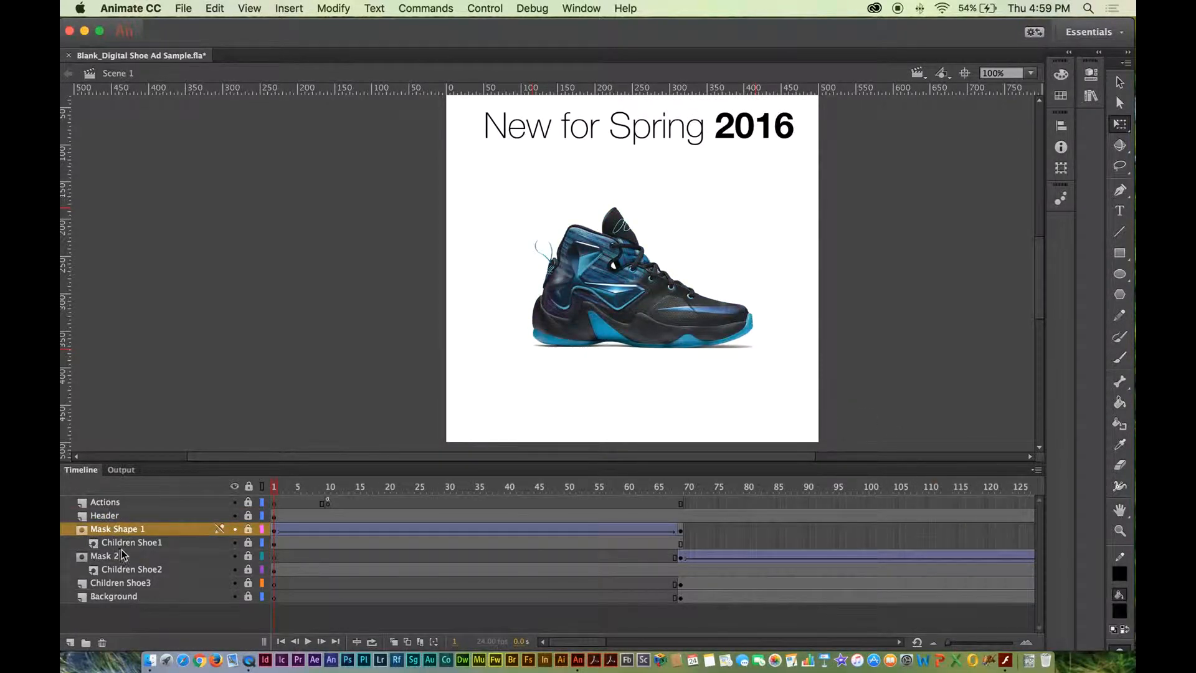
# - Create a layer folder, move the layers from Mask Shape 1 through Children Shoe3 into it, and collapse it
pyautogui.click(85, 642)
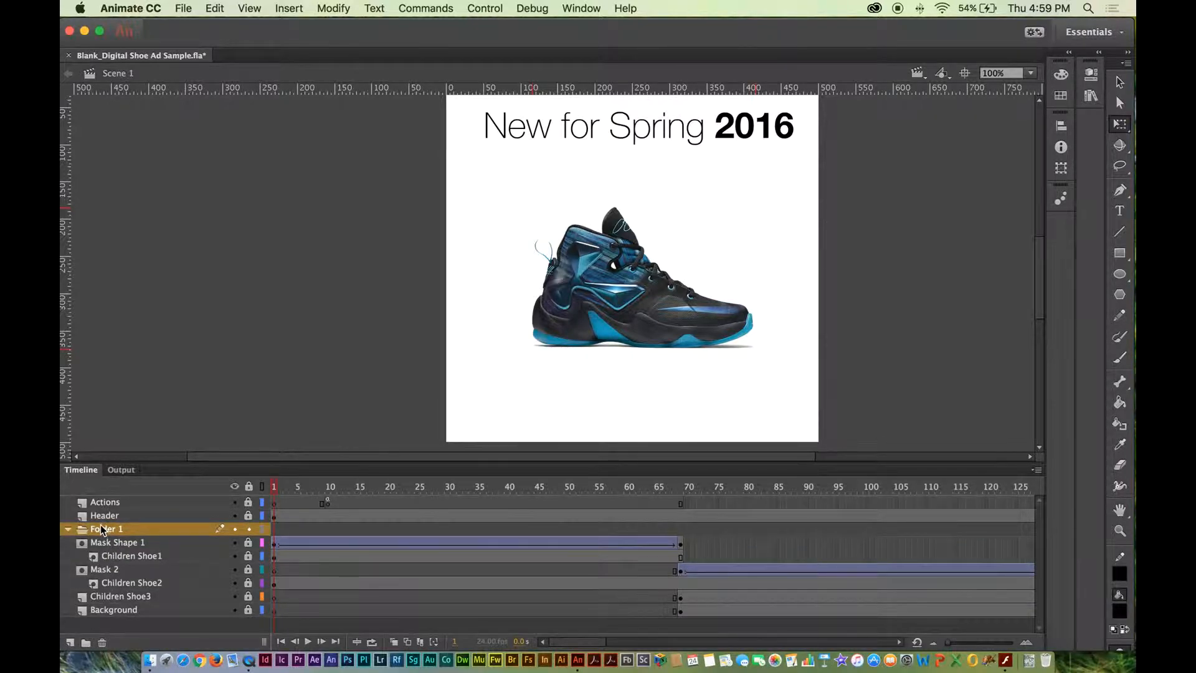
pyautogui.click(106, 543)
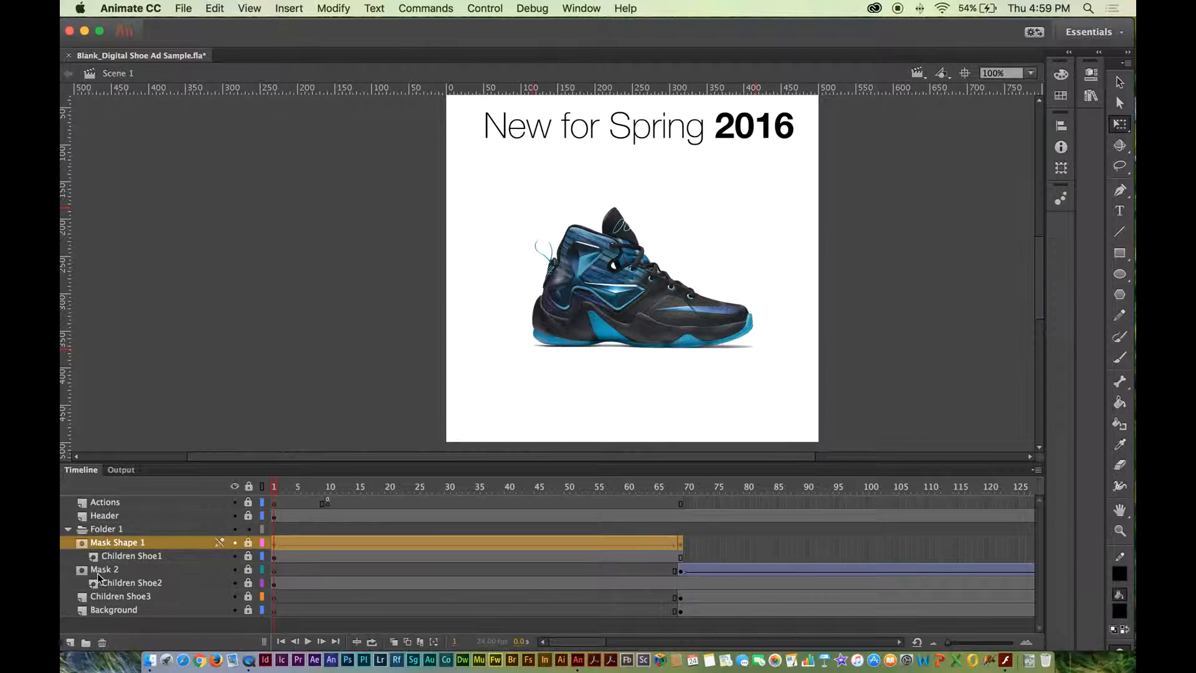
pyautogui.keyDown('shift'); pyautogui.click(95, 594); pyautogui.keyUp('shift')
pyautogui.moveTo(95, 594); pyautogui.dragTo(92, 530)
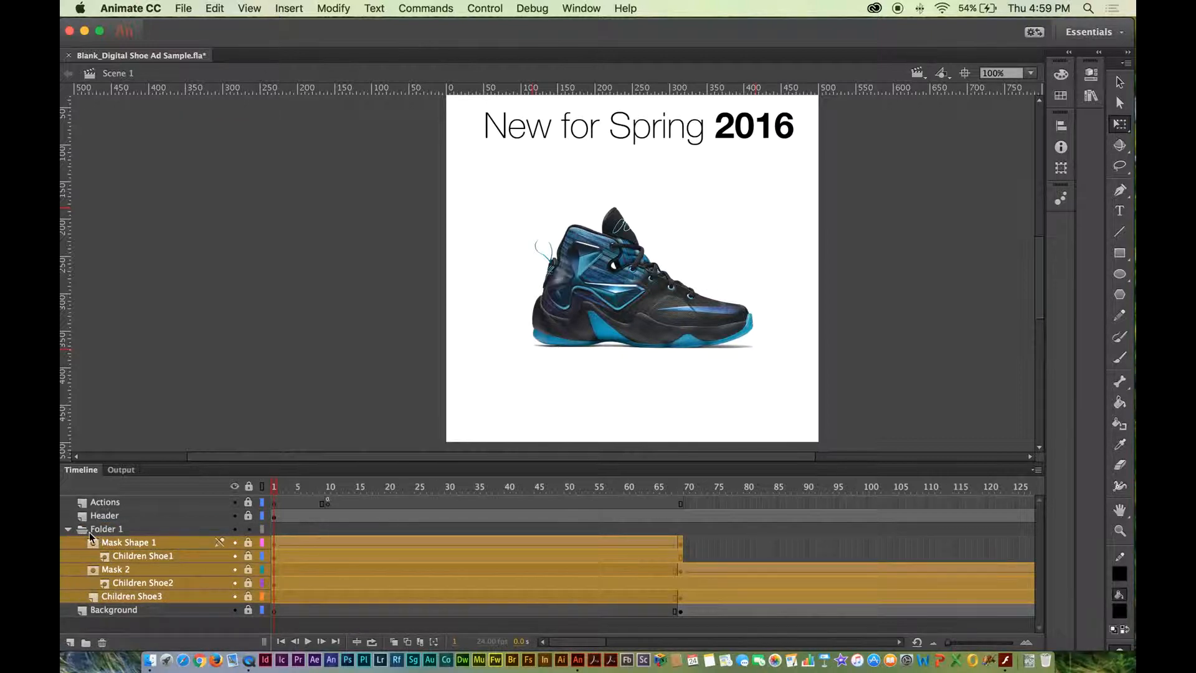
pyautogui.click(67, 528)
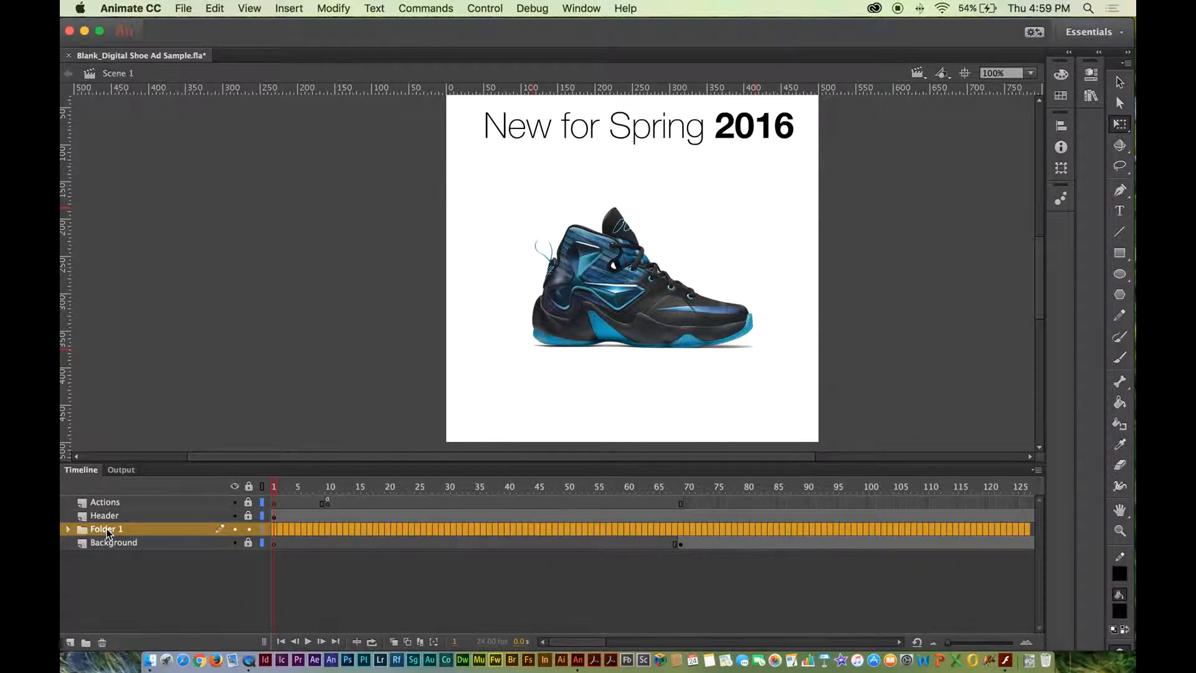
# - Rename the new layer folder as Shoe Animation
pyautogui.doubleClick(106, 528)
pyautogui.write('Shoe')
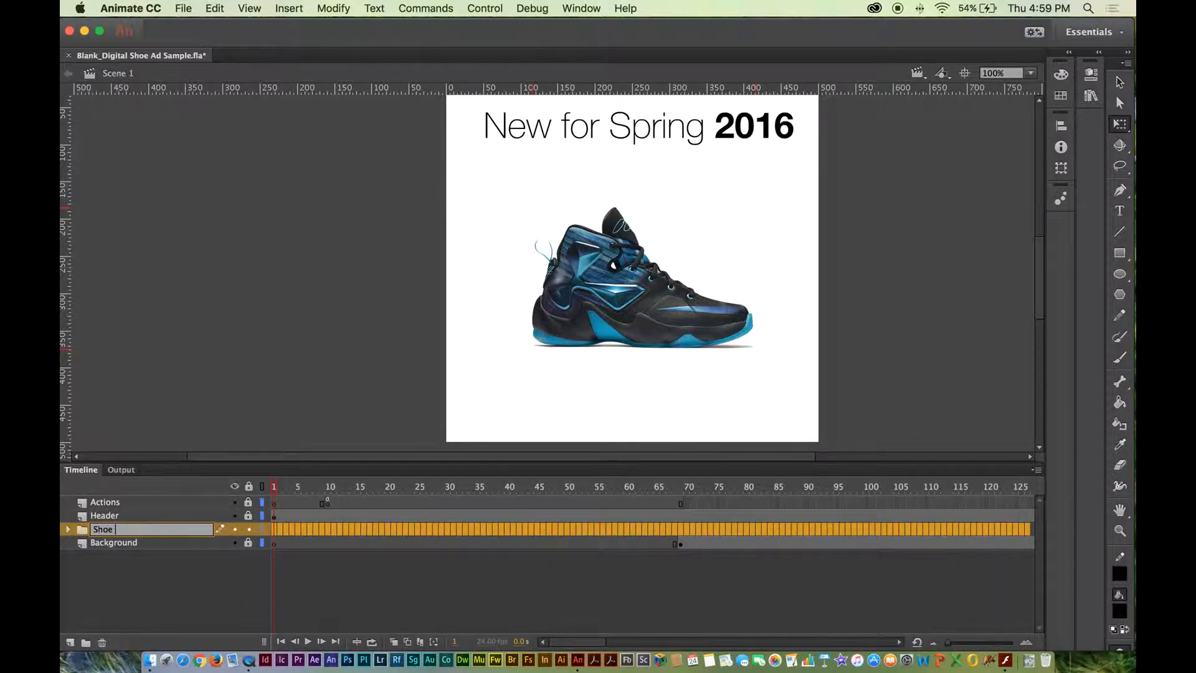
pyautogui.write(' Animation')
pyautogui.press('Return')
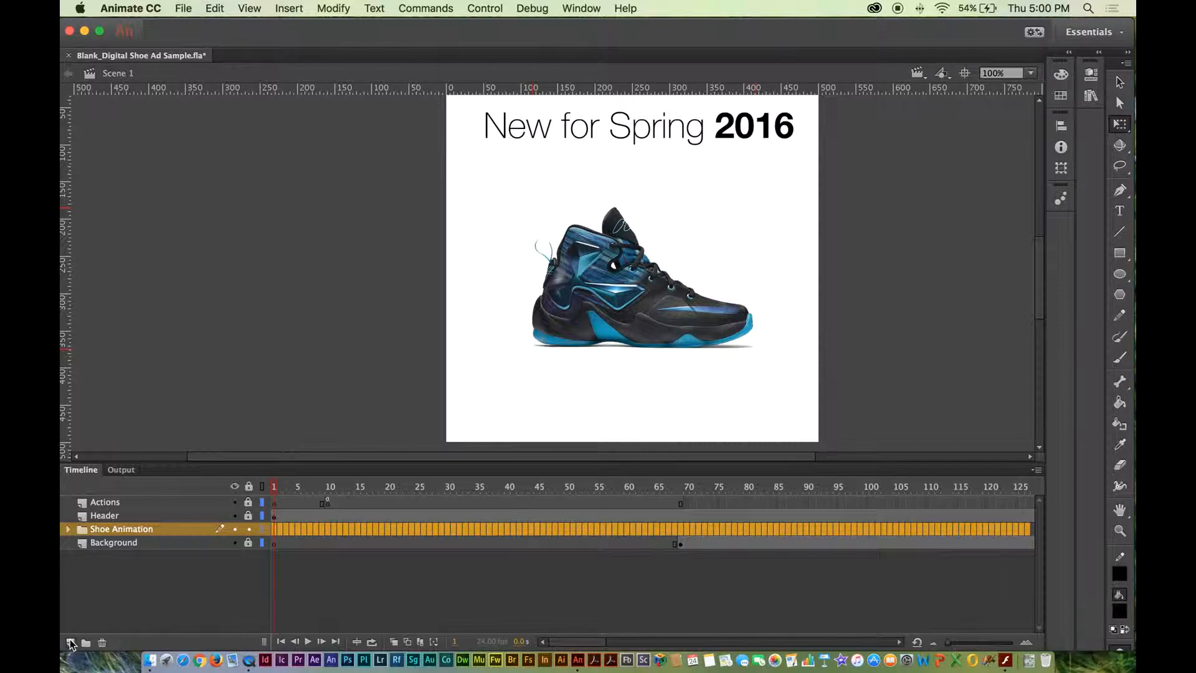
# - Add a layer named Button directly above the Shoe Animation folder and select its frame 1
pyautogui.click(70, 642)
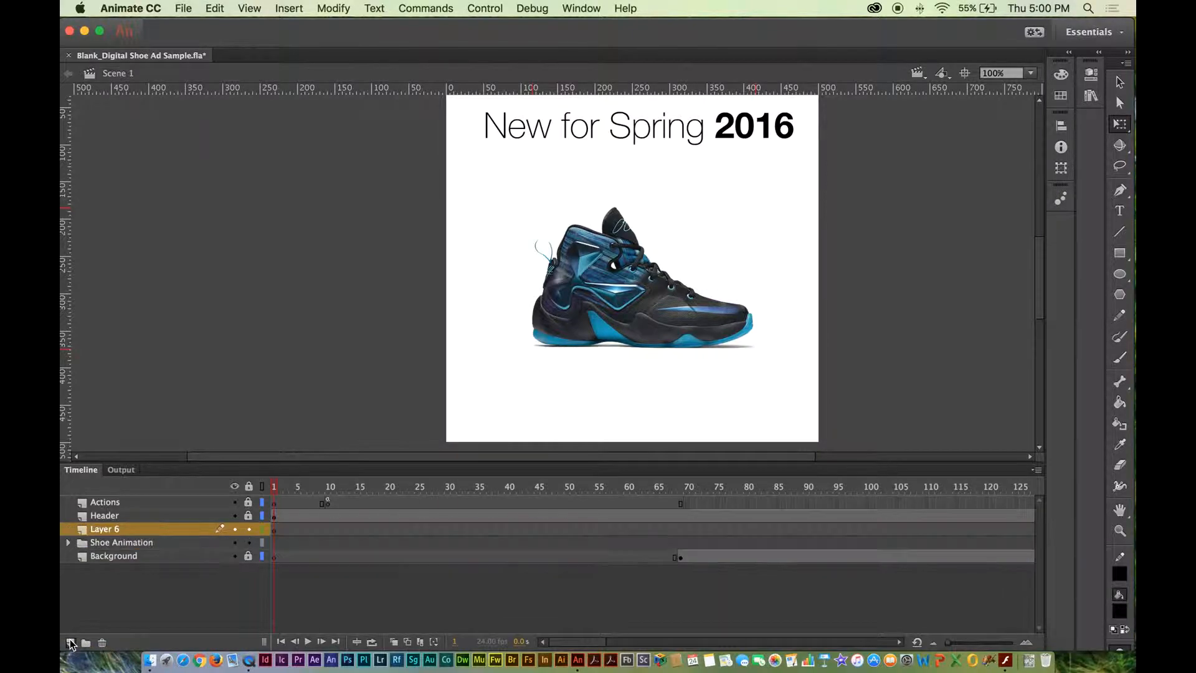
pyautogui.doubleClick(112, 526)
pyautogui.write('Button')
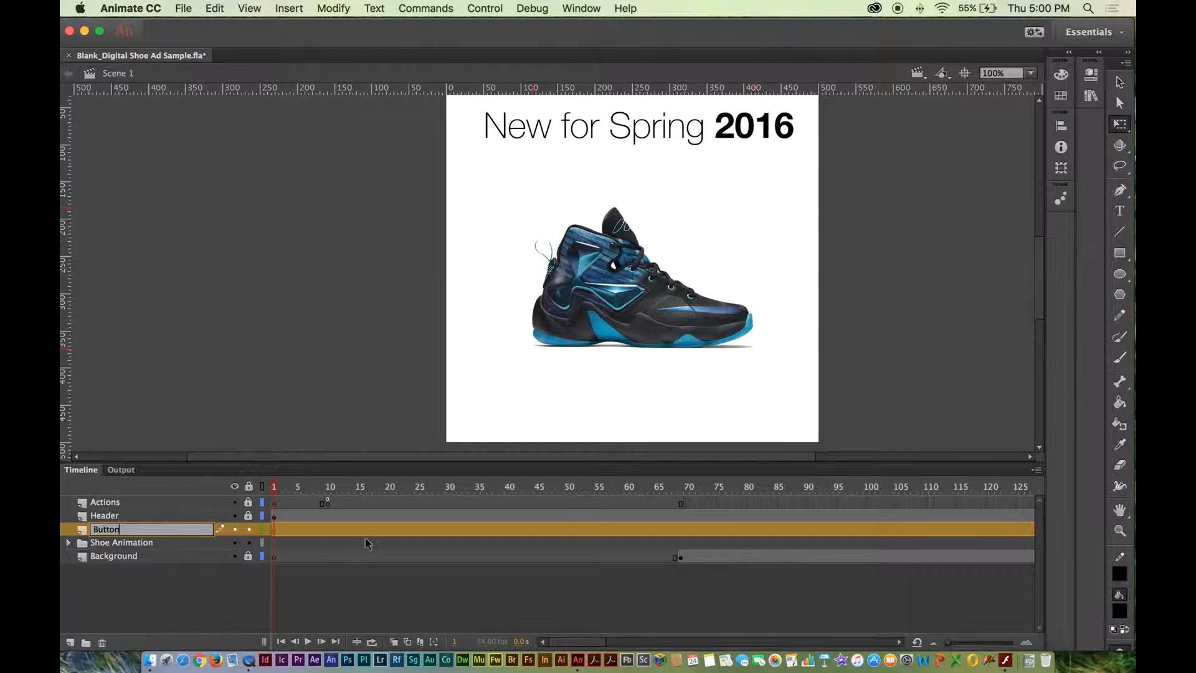
pyautogui.click(276, 529)
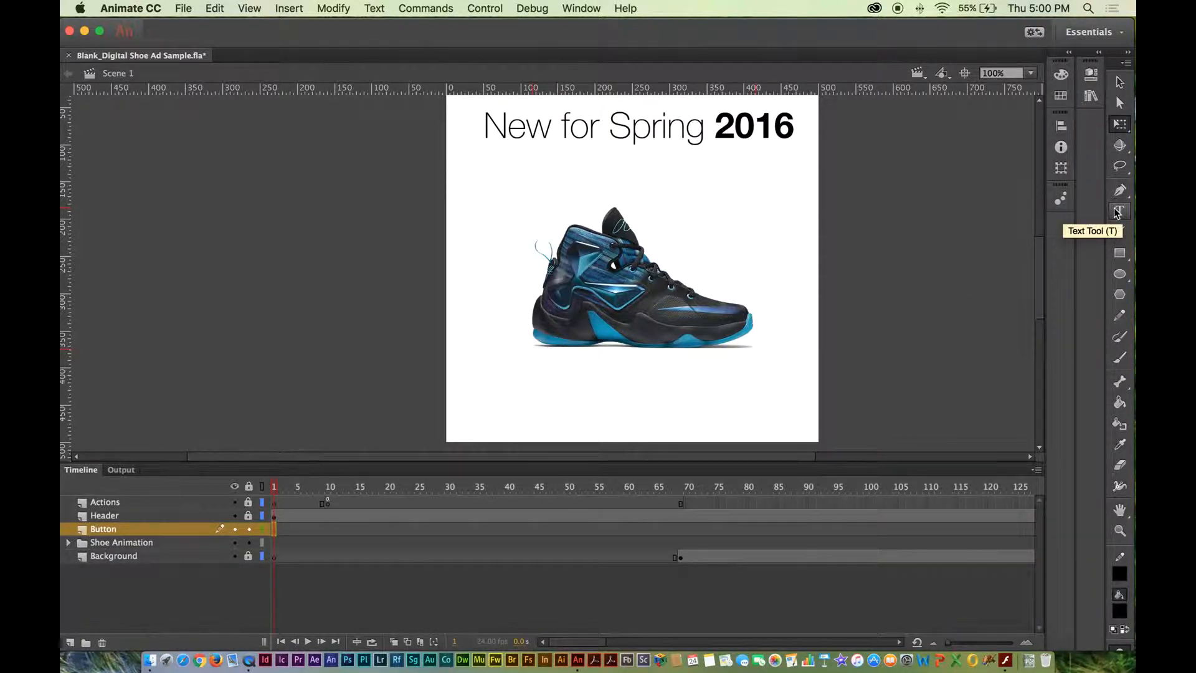
# - Add a text box about 230 px wide over the header on frame 1 of the Button layer, reading "Button 1"
pyautogui.click(128, 542)
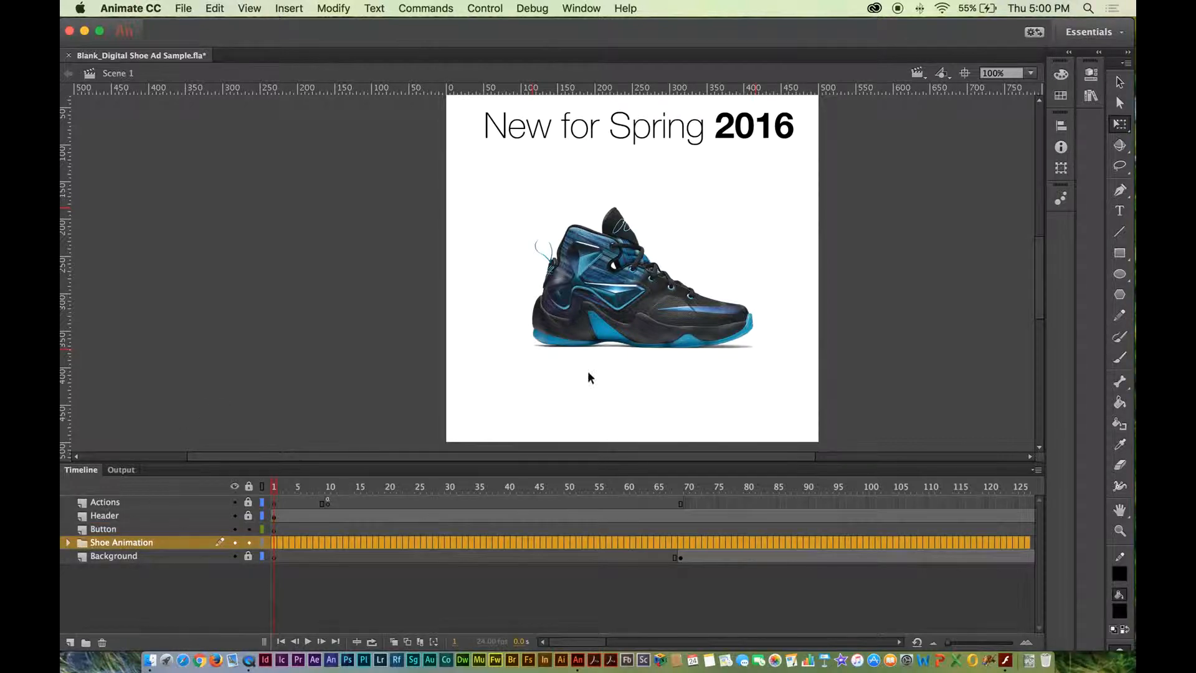
pyautogui.moveTo(810, 212); pyautogui.dragTo(416, 411)
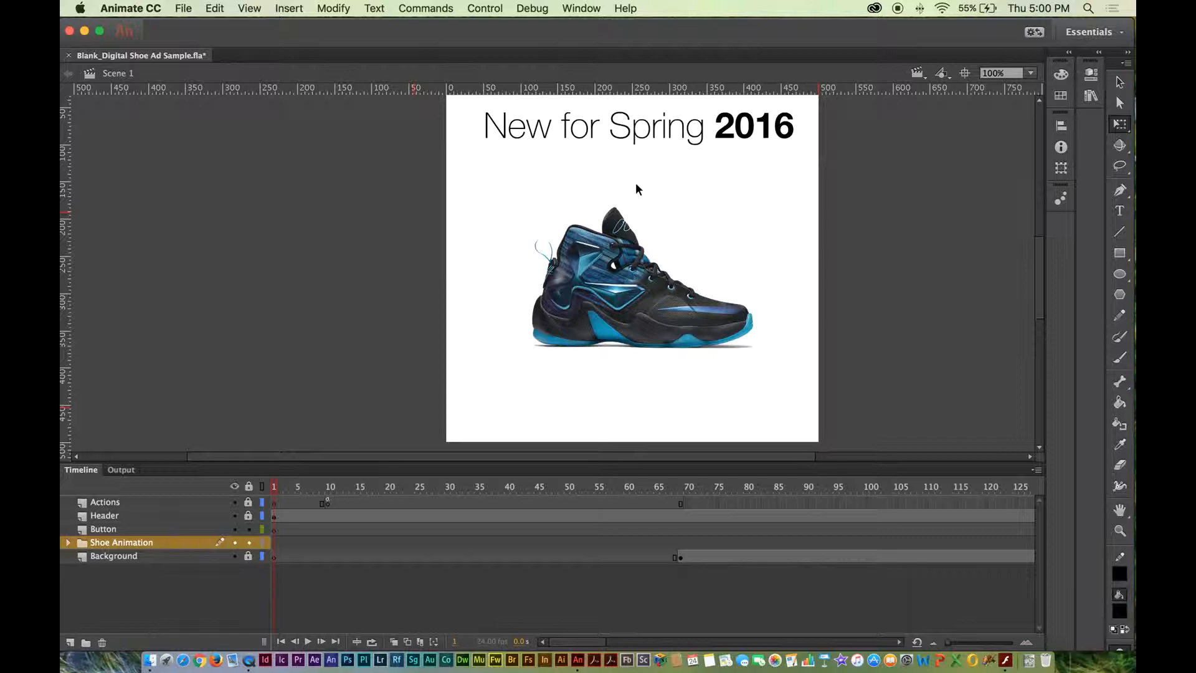
pyautogui.click(1125, 214)
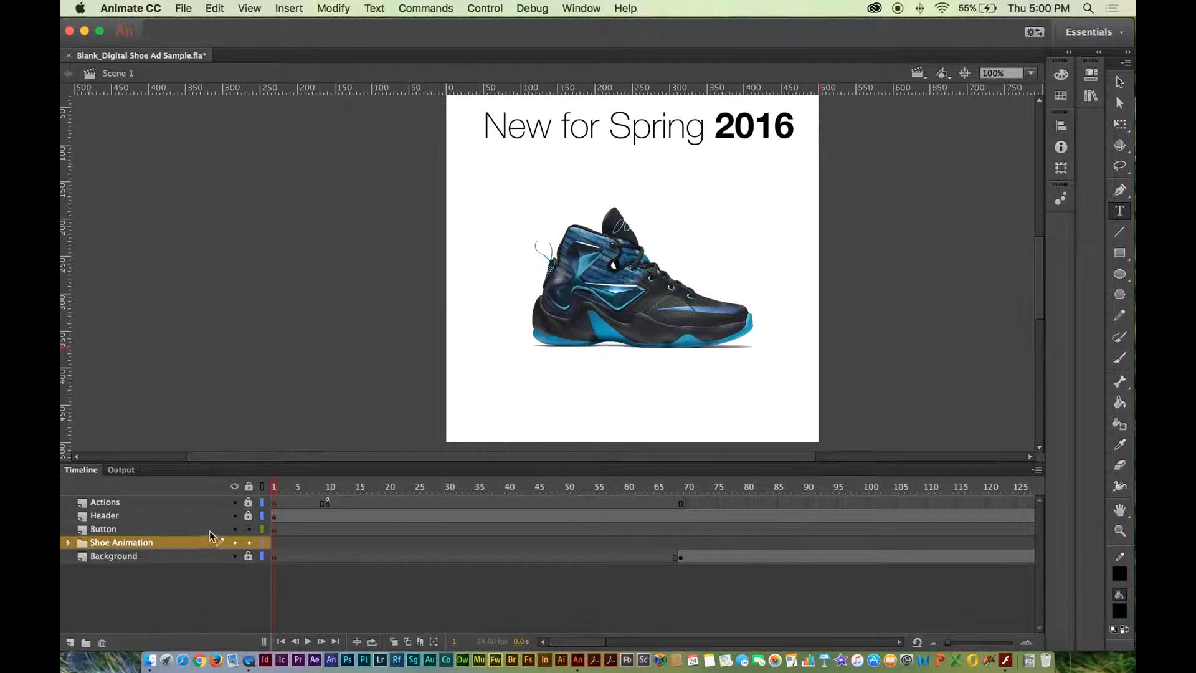
pyautogui.click(275, 530)
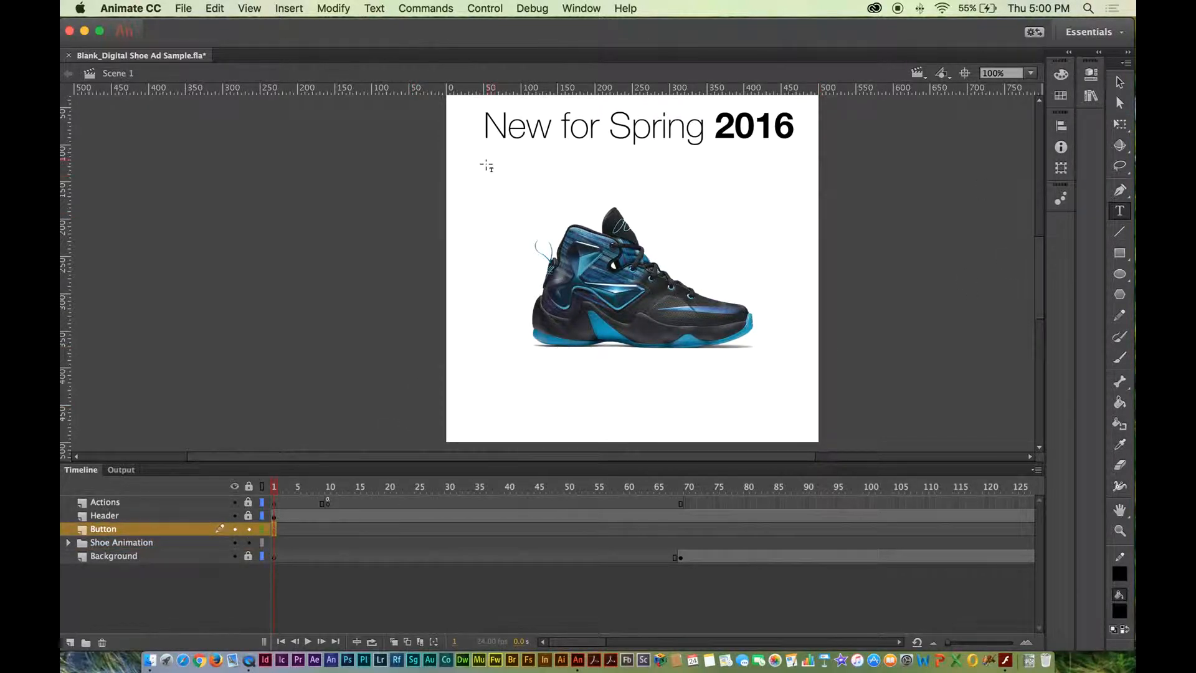
pyautogui.moveTo(487, 115); pyautogui.dragTo(658, 156)
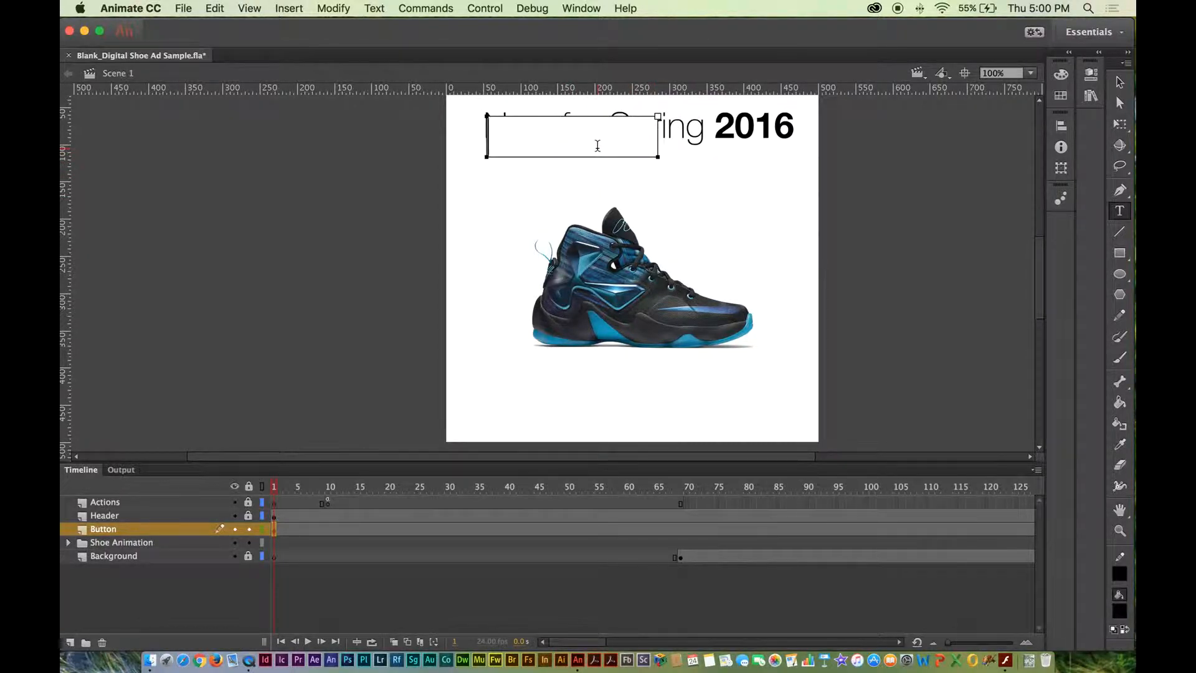
pyautogui.write('Button 1')
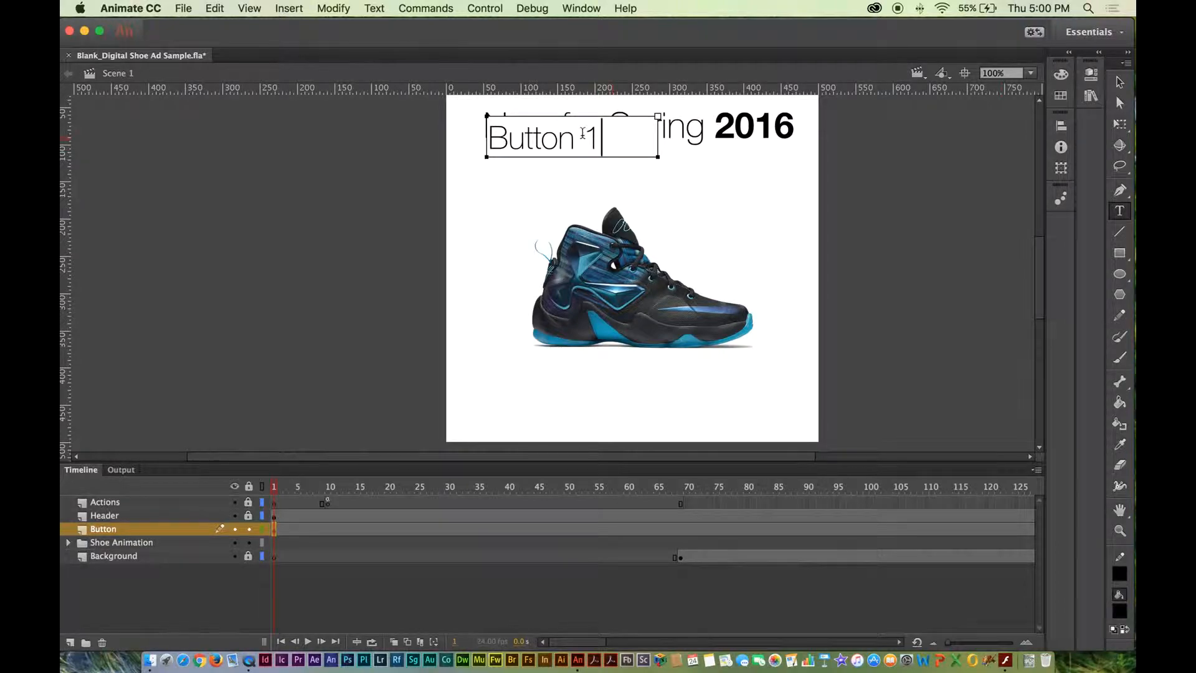
# - Format the Button 1 text as Helvetica Neue Bold at 23 pt
pyautogui.moveTo(598, 137); pyautogui.dragTo(458, 134)
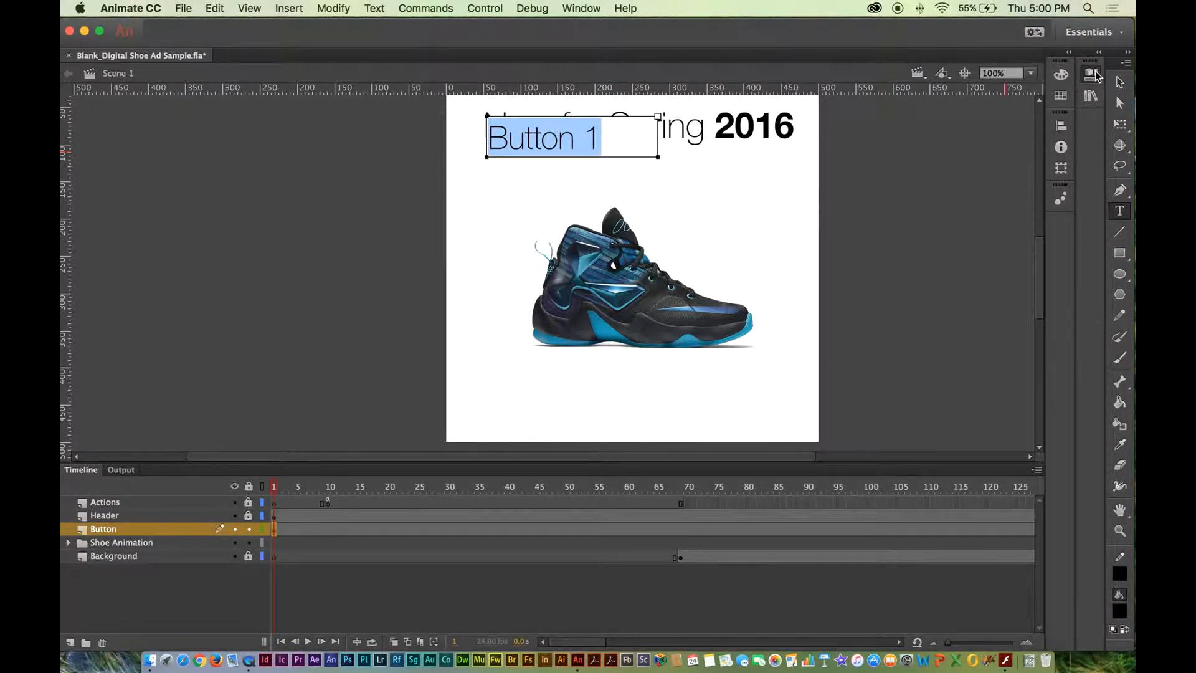
pyautogui.click(1062, 74)
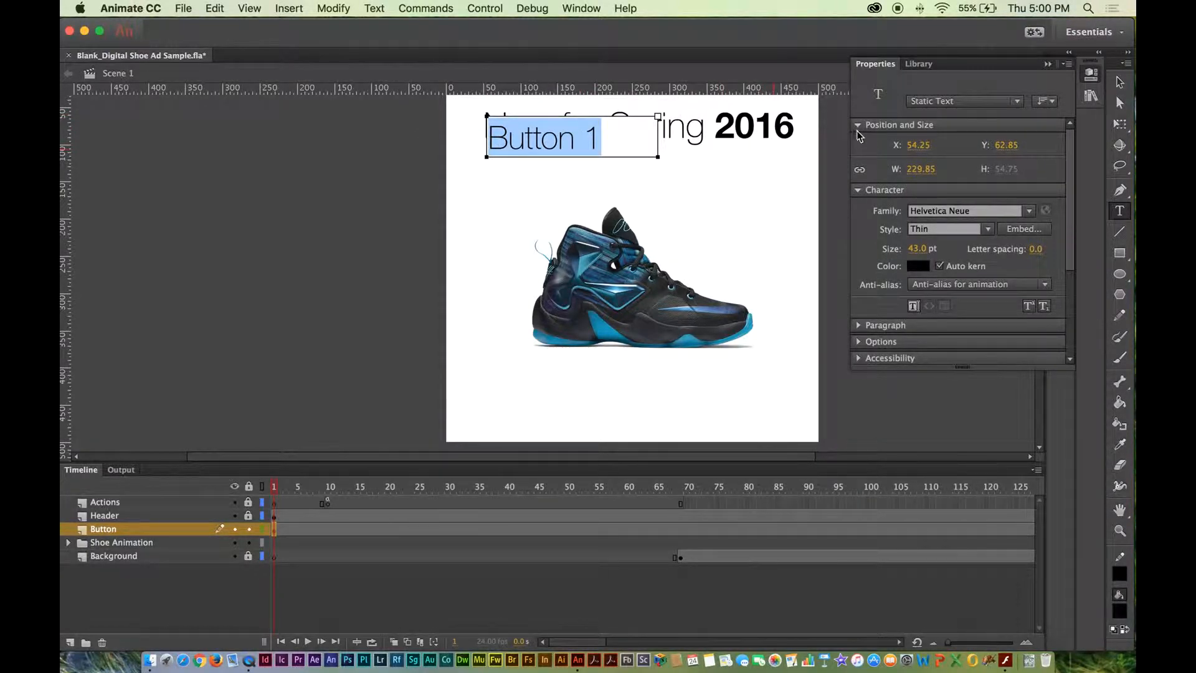
pyautogui.moveTo(919, 248); pyautogui.dragTo(898, 251)
pyautogui.click(986, 229)
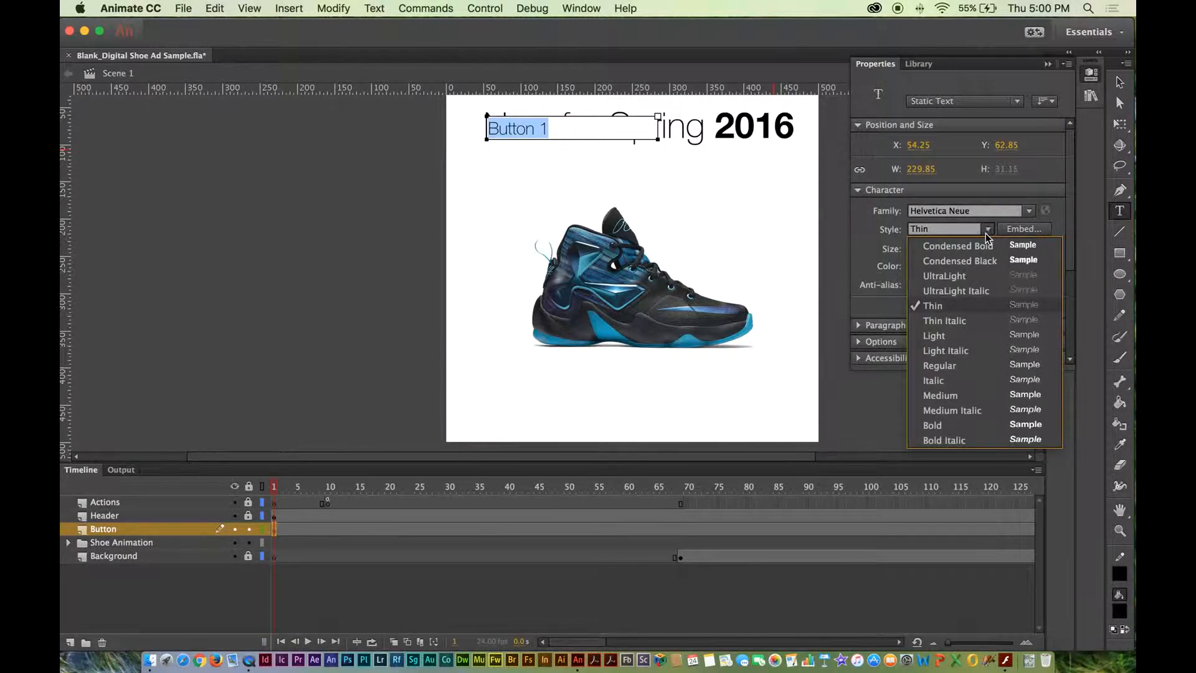
pyautogui.click(956, 423)
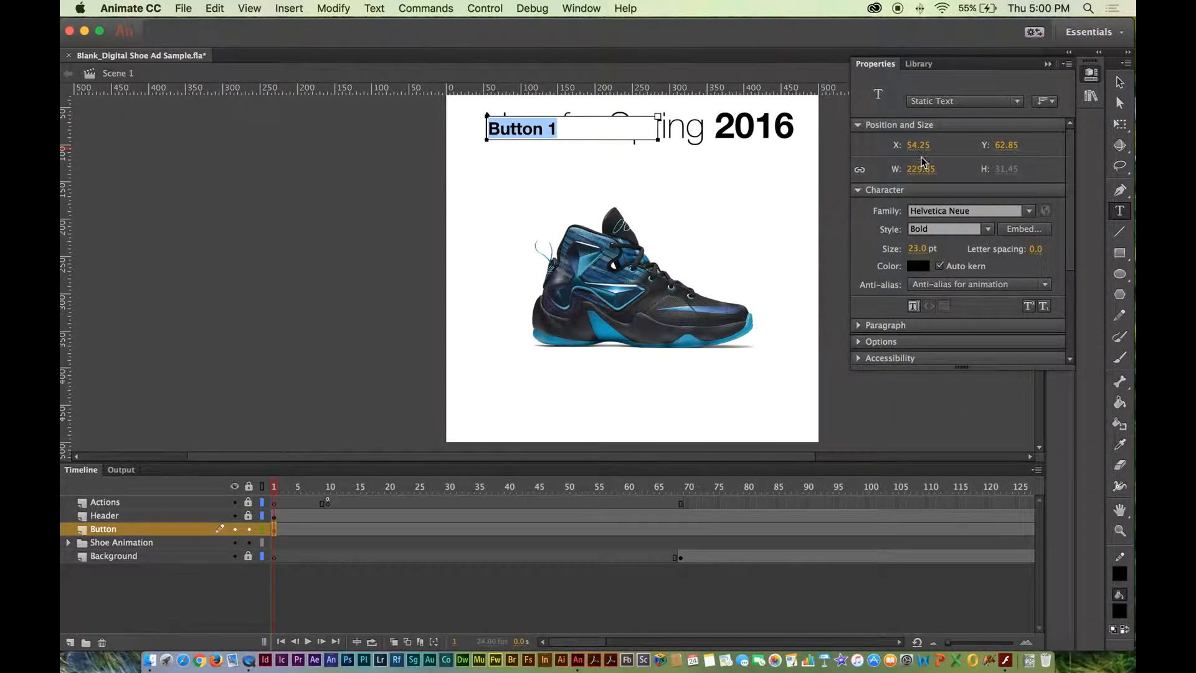
# - Move the Button 1 text below the header to about Y 139 and narrow its box to about 113 px
pyautogui.click(777, 216)
pyautogui.click(1119, 82)
pyautogui.moveTo(517, 131); pyautogui.dragTo(517, 188)
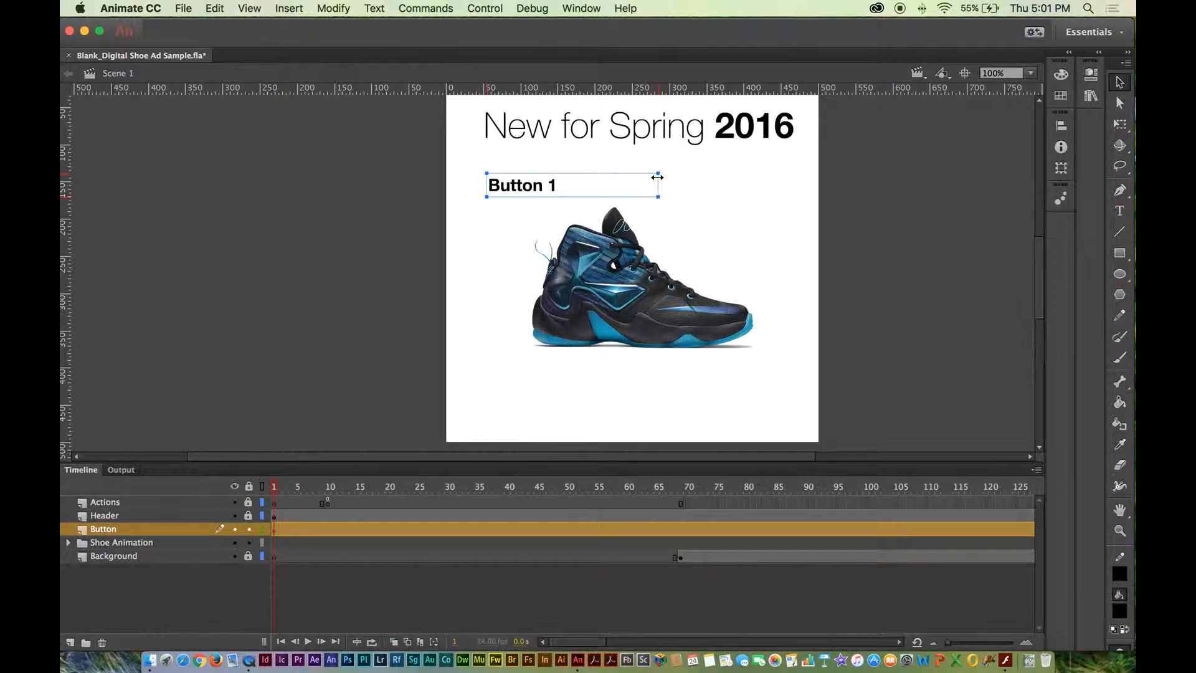
pyautogui.moveTo(656, 174); pyautogui.dragTo(572, 176)
pyautogui.click(710, 184)
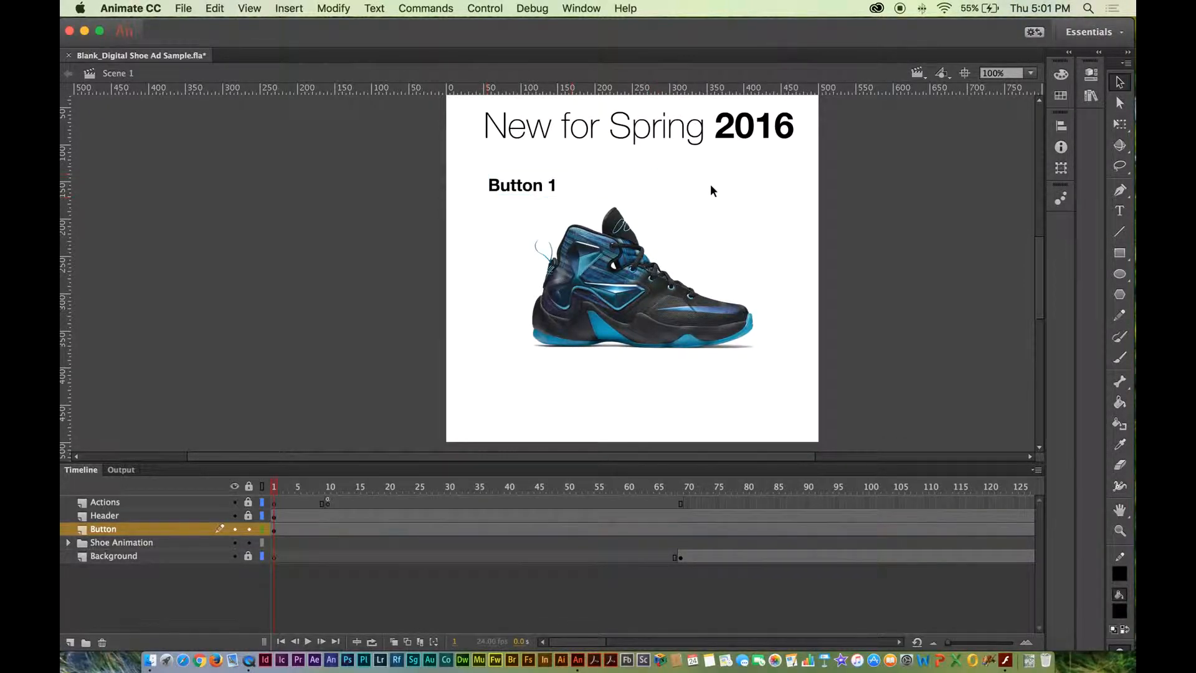
# - Convert the Button 1 text to a symbol of type Button named Button 1
pyautogui.click(539, 192)
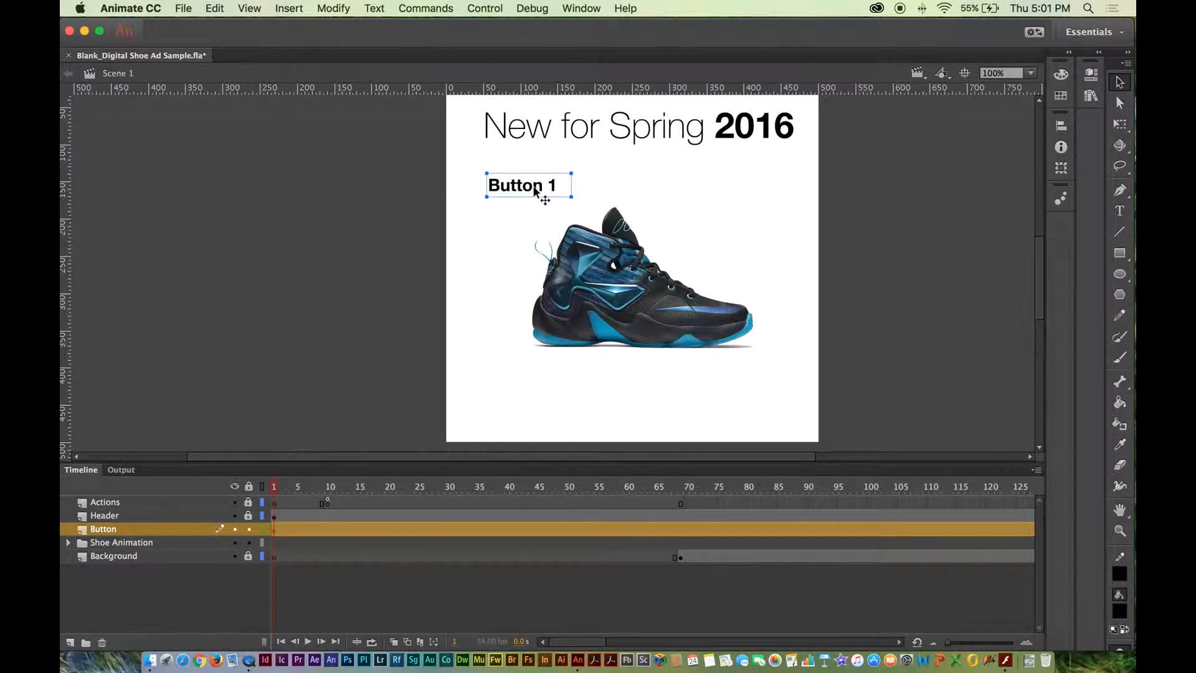
pyautogui.rightClick(527, 185)
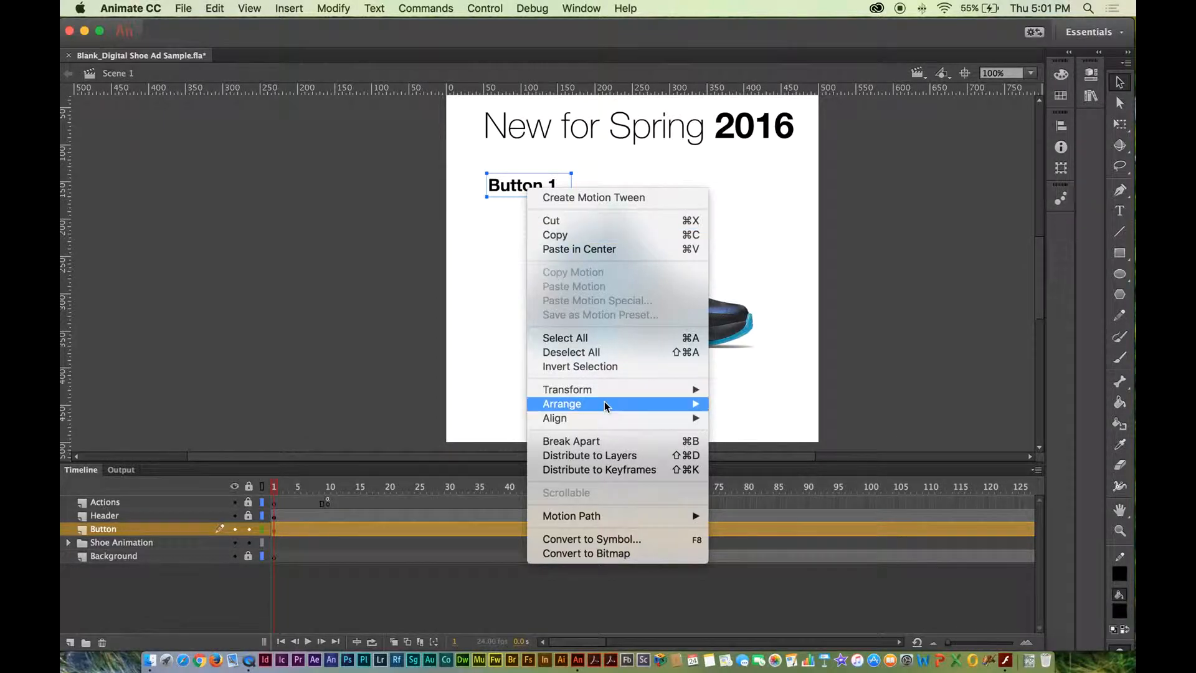
pyautogui.click(618, 540)
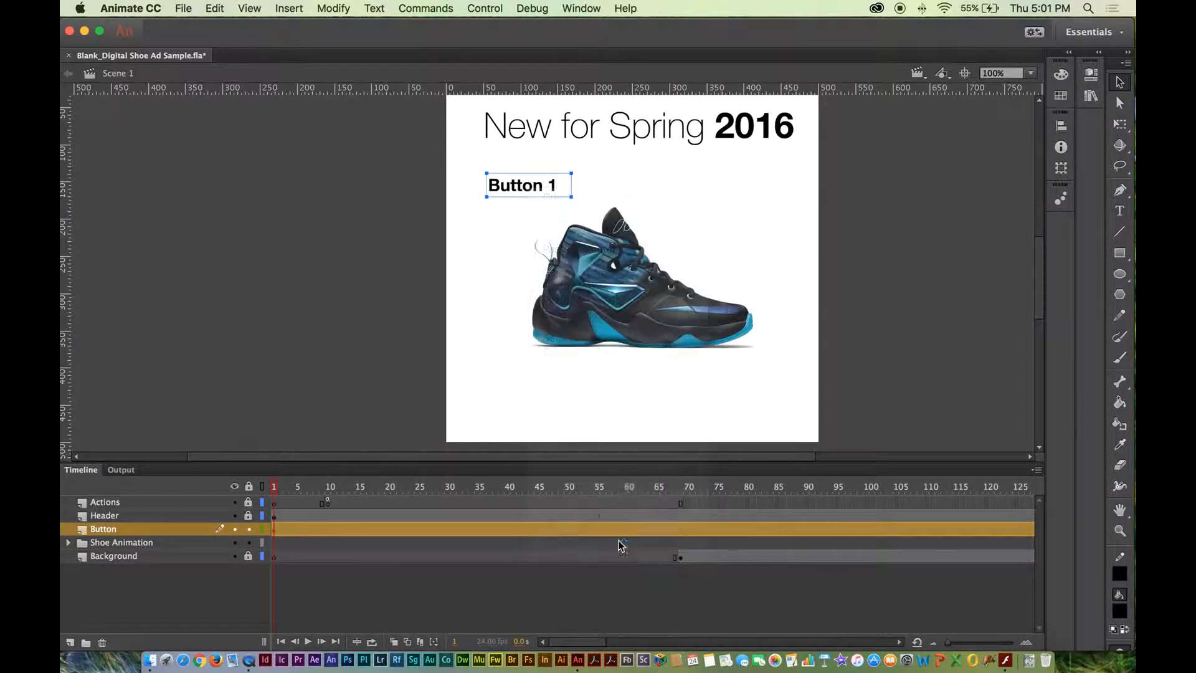
pyautogui.click(615, 211)
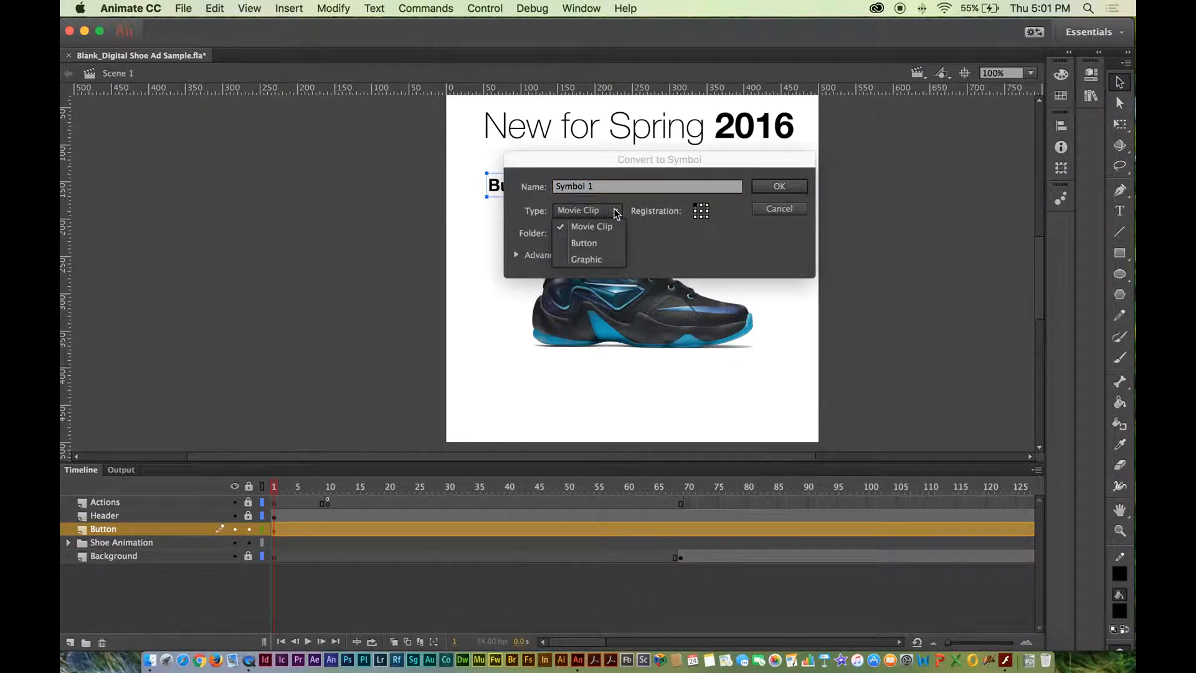
pyautogui.click(583, 243)
pyautogui.hotkey('shift', 'Tab')
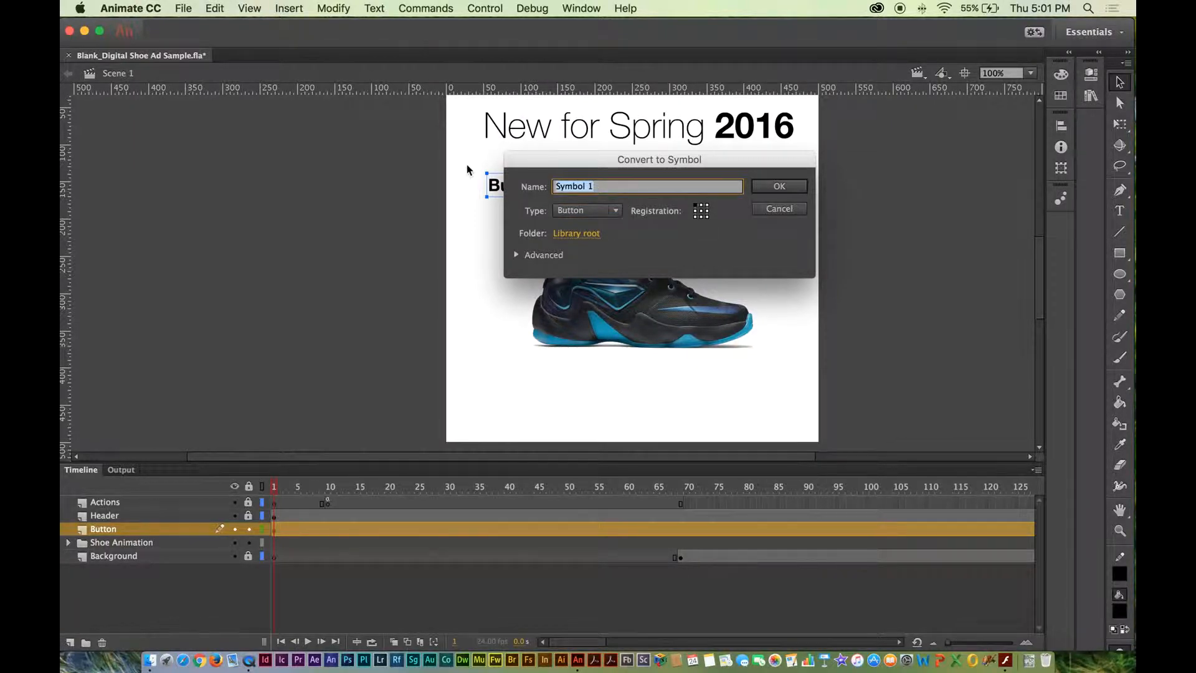
pyautogui.write('Button 1')
pyautogui.click(779, 187)
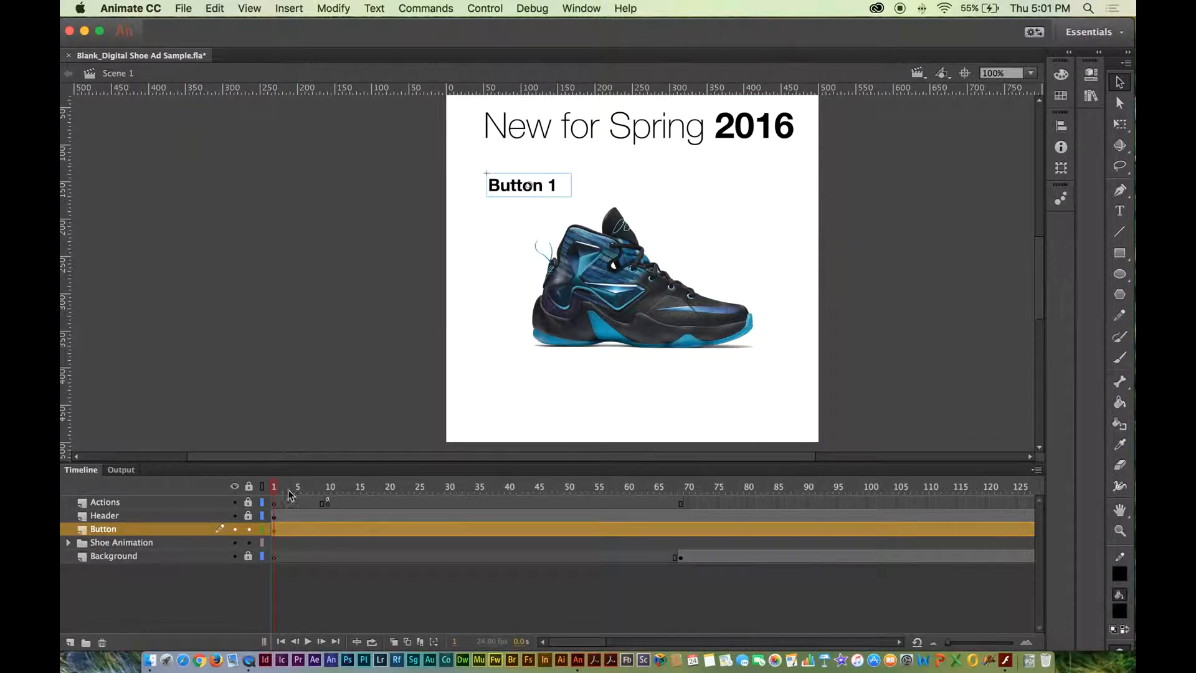
# - Give the button on the Button layer the instance name Button1
pyautogui.click(274, 531)
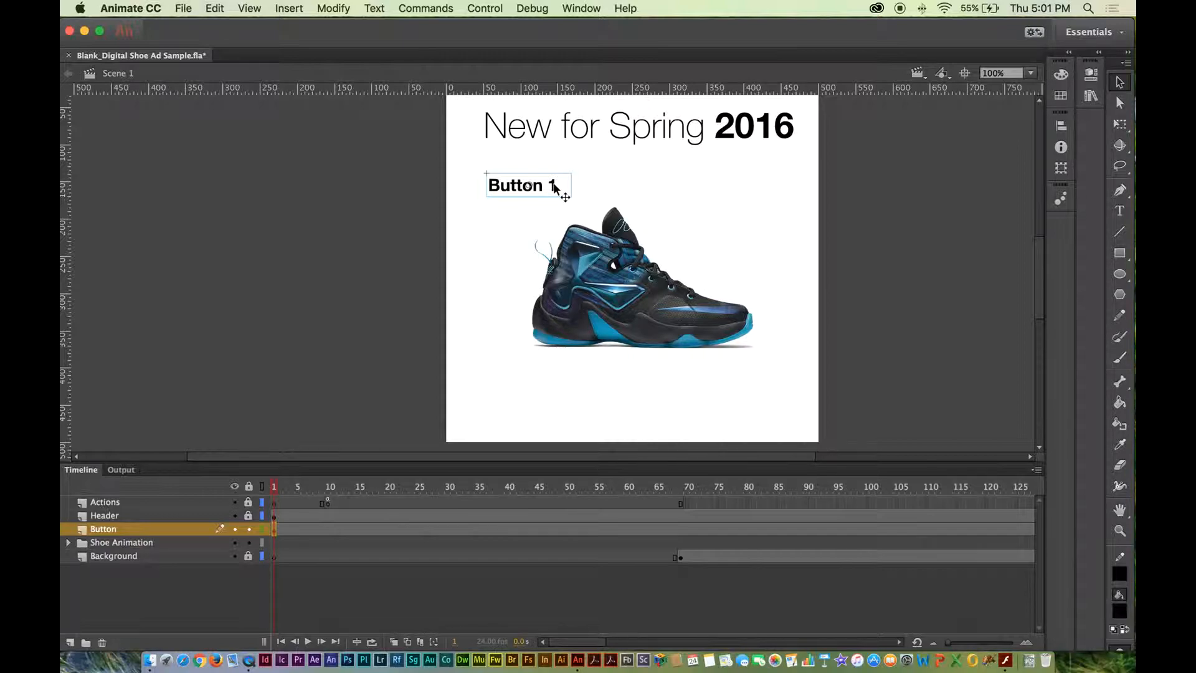
pyautogui.click(1091, 73)
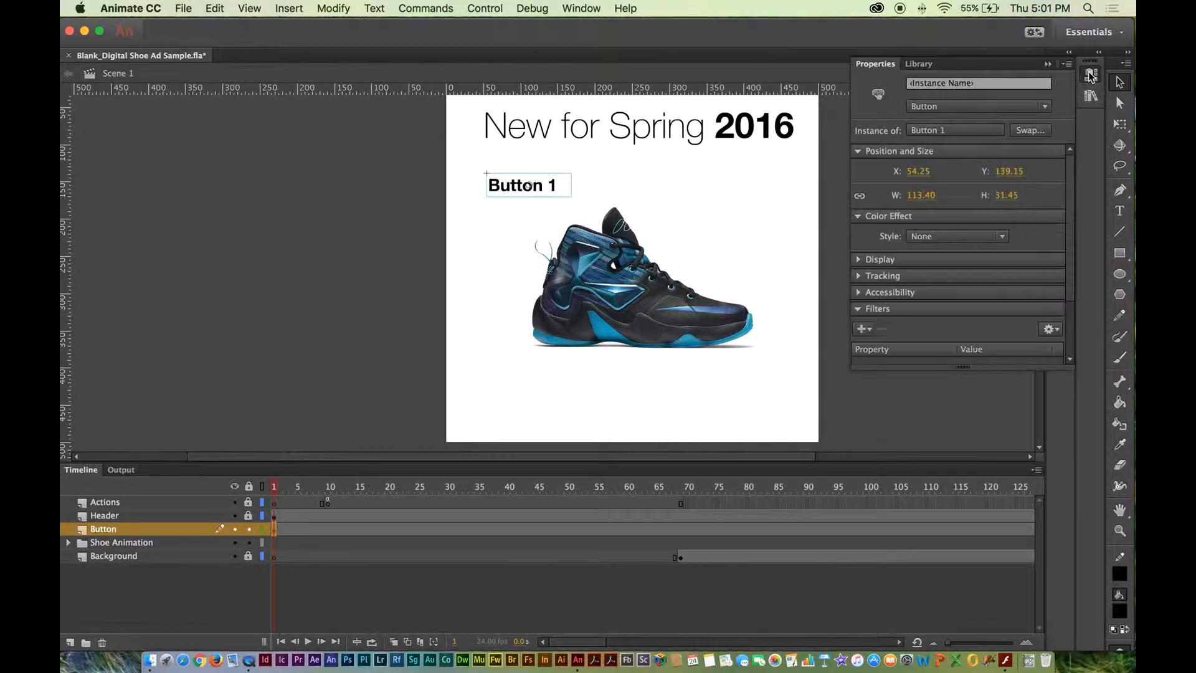
pyautogui.click(985, 82)
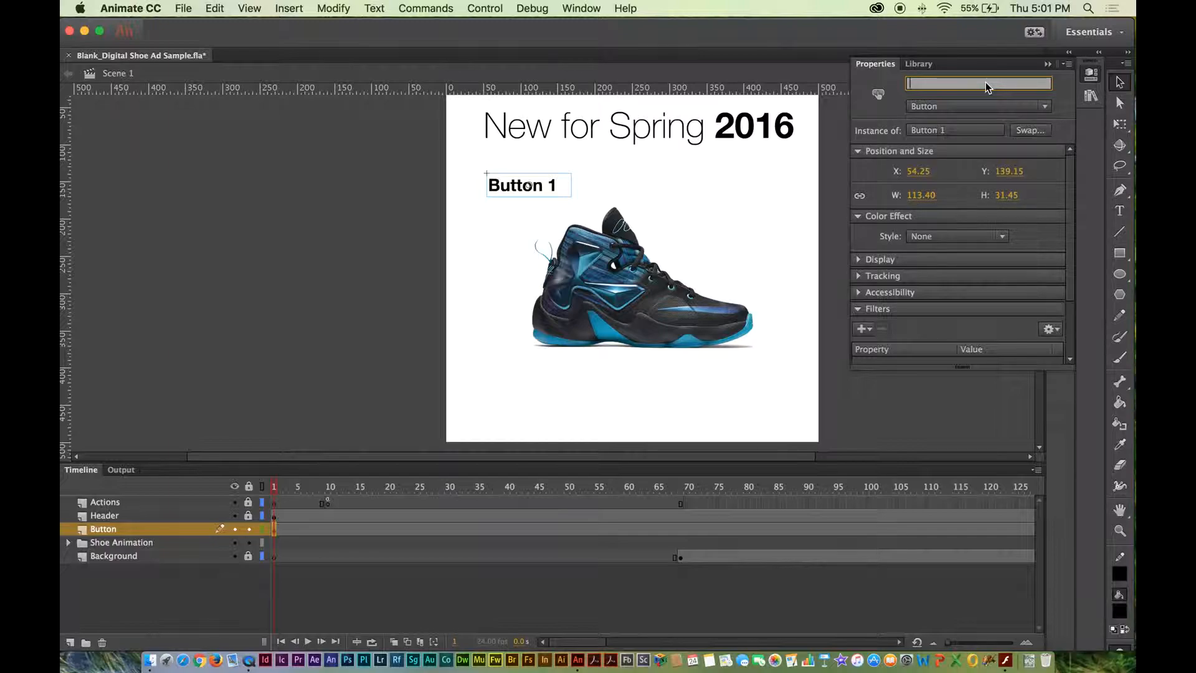
pyautogui.write('Button 11')
pyautogui.press('Return')
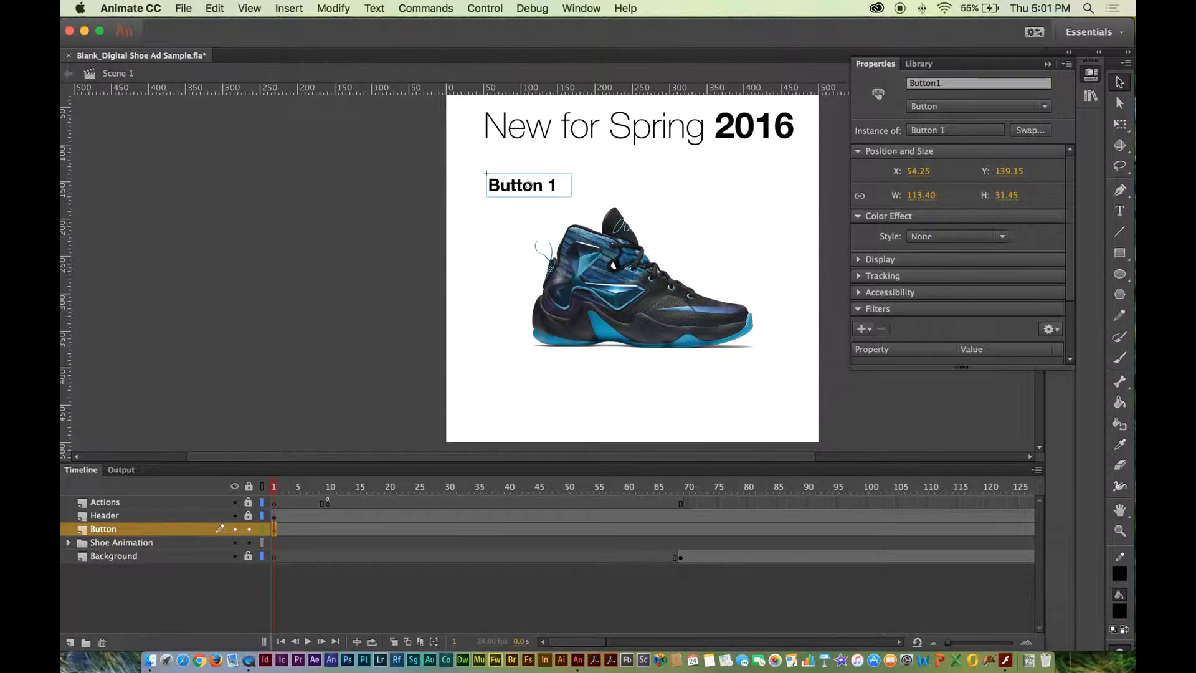
pyautogui.click(798, 209)
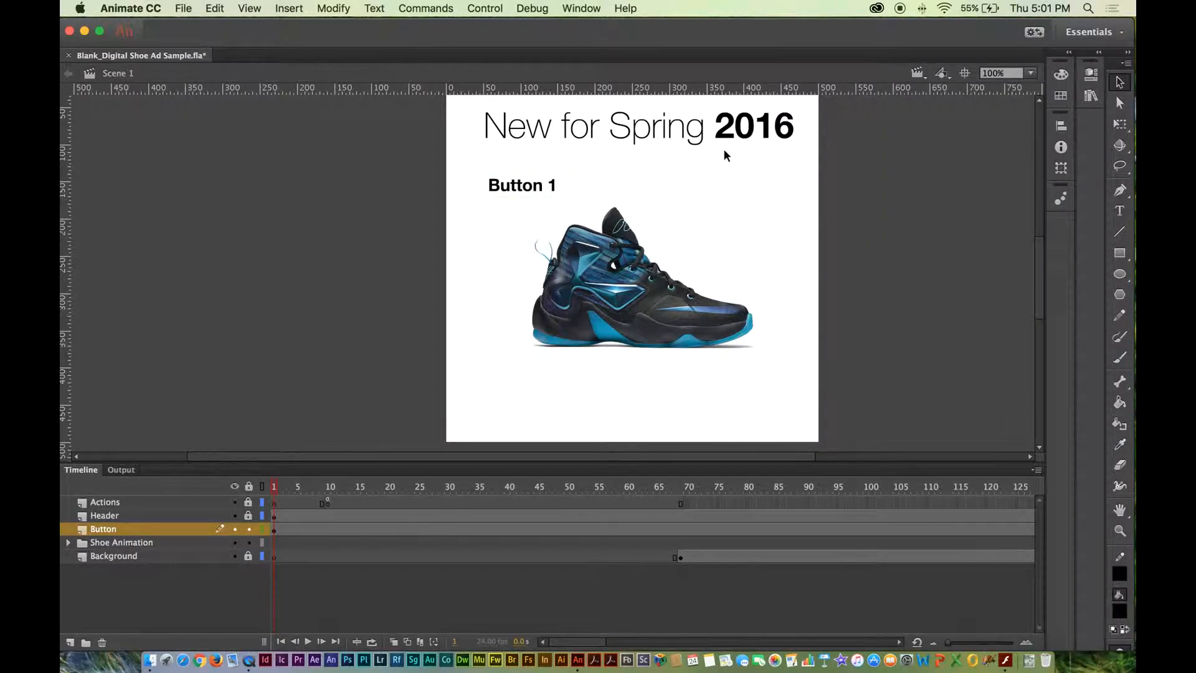
# - Open the Button 1 symbol for editing in place and insert a keyframe at its Hit state
pyautogui.click(514, 190)
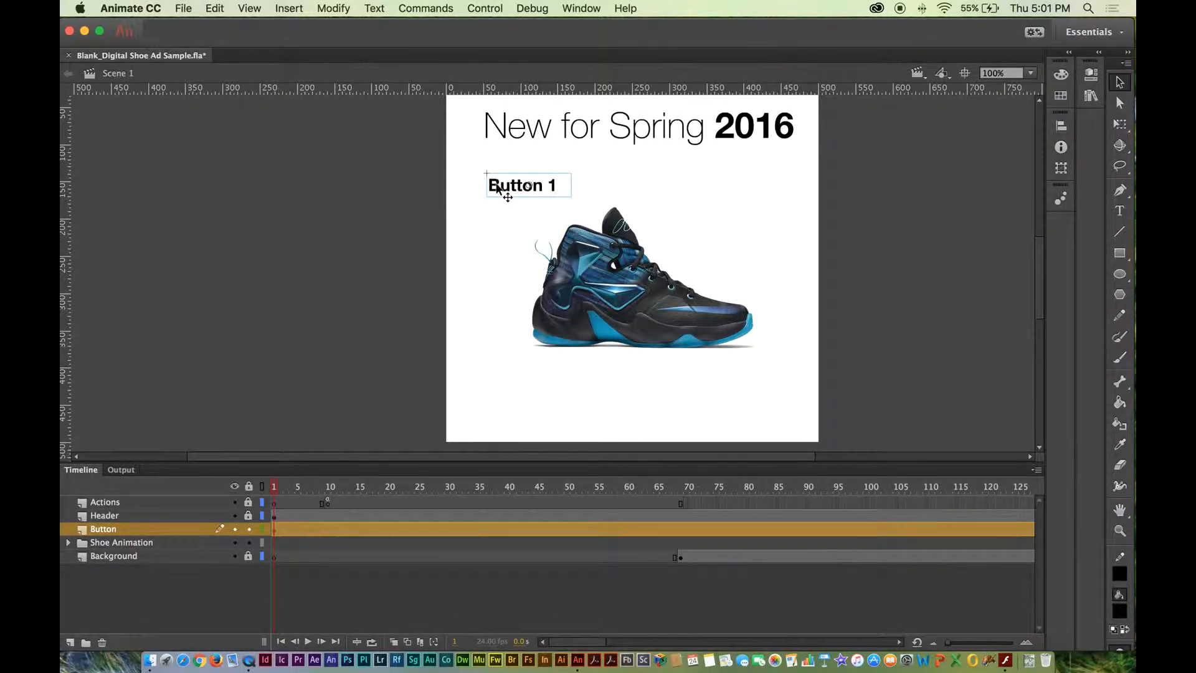
pyautogui.click(628, 266)
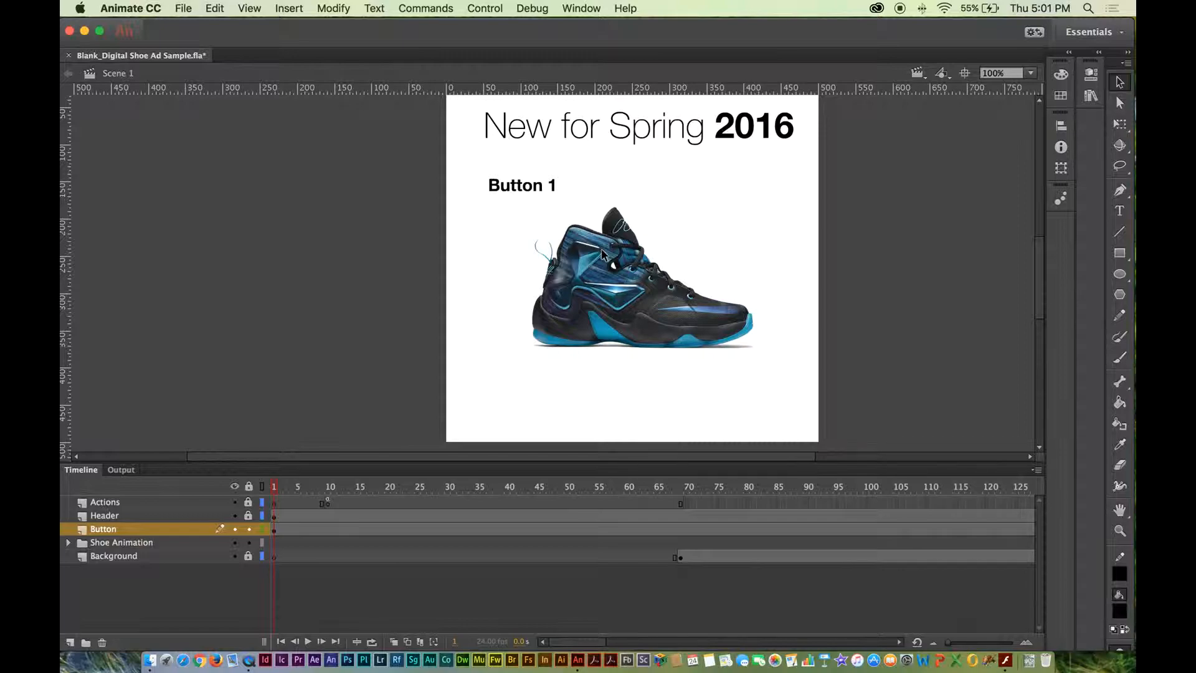
pyautogui.click(523, 187)
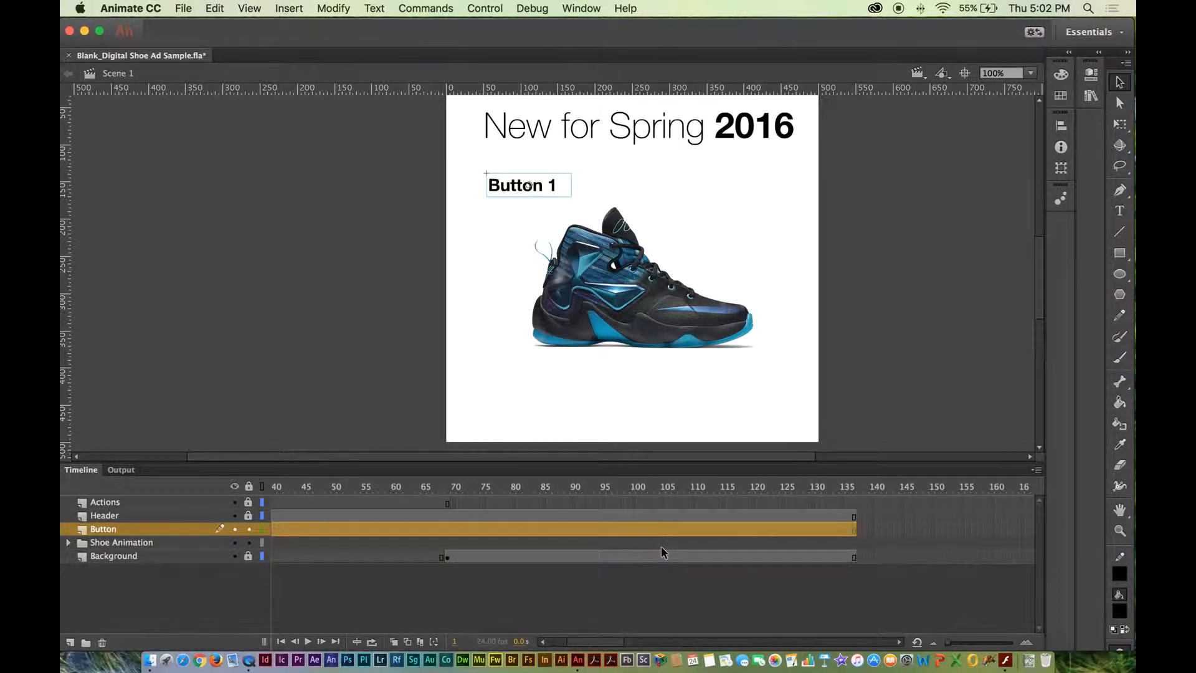
pyautogui.doubleClick(499, 189)
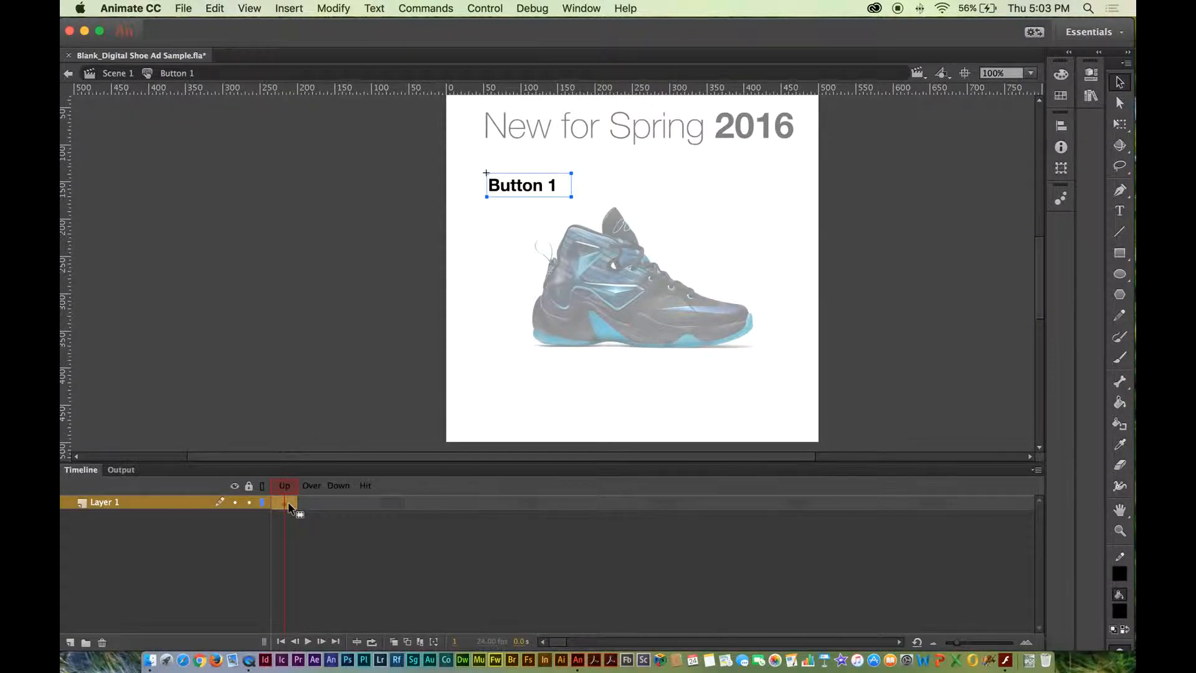
pyautogui.moveTo(290, 507); pyautogui.dragTo(365, 503)
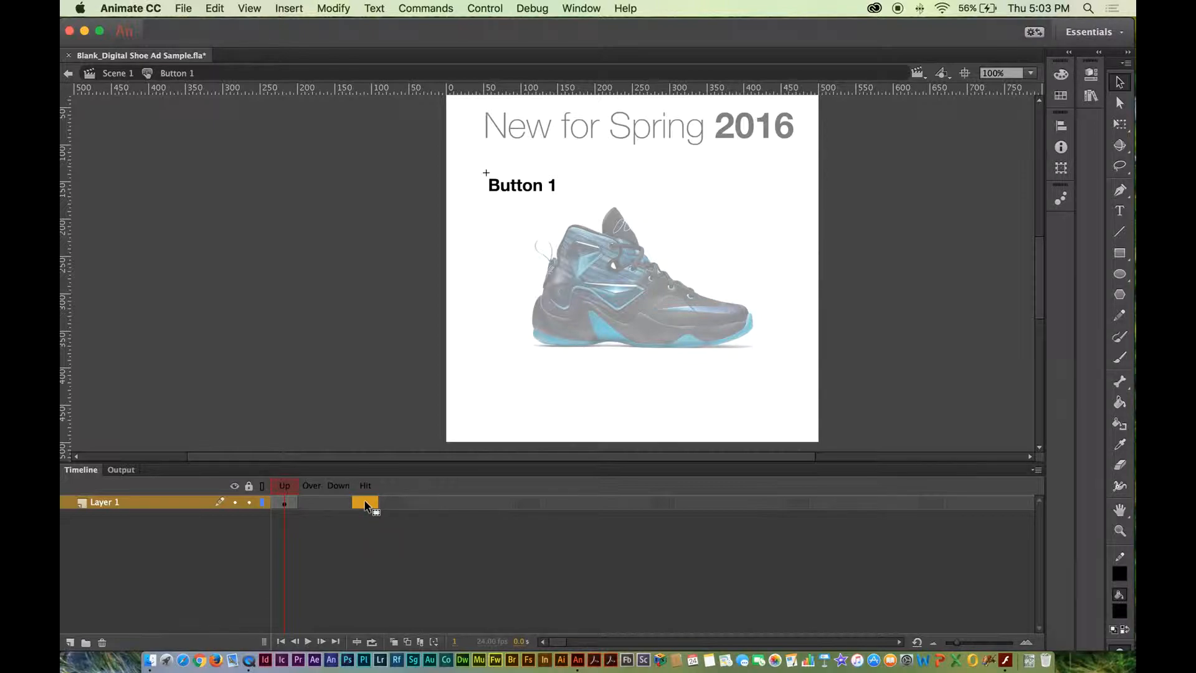
pyautogui.rightClick(365, 504)
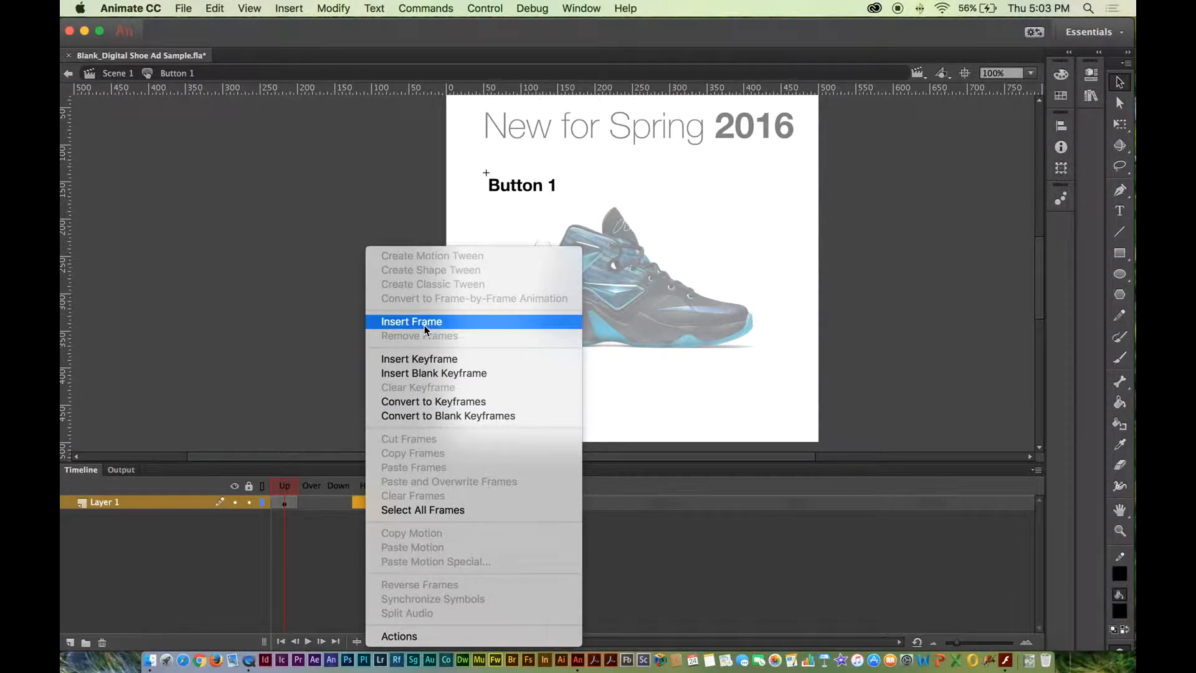
pyautogui.click(416, 359)
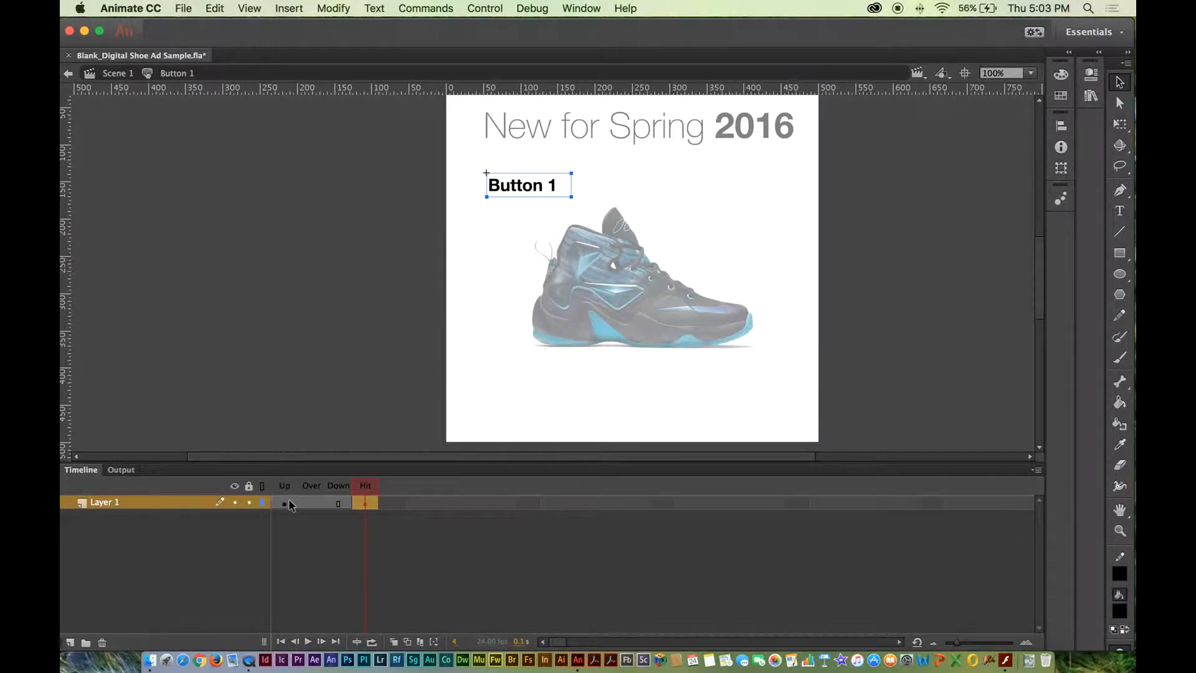
# - Insert a keyframe at the Over state of the Button 1 symbol
pyautogui.click(367, 486)
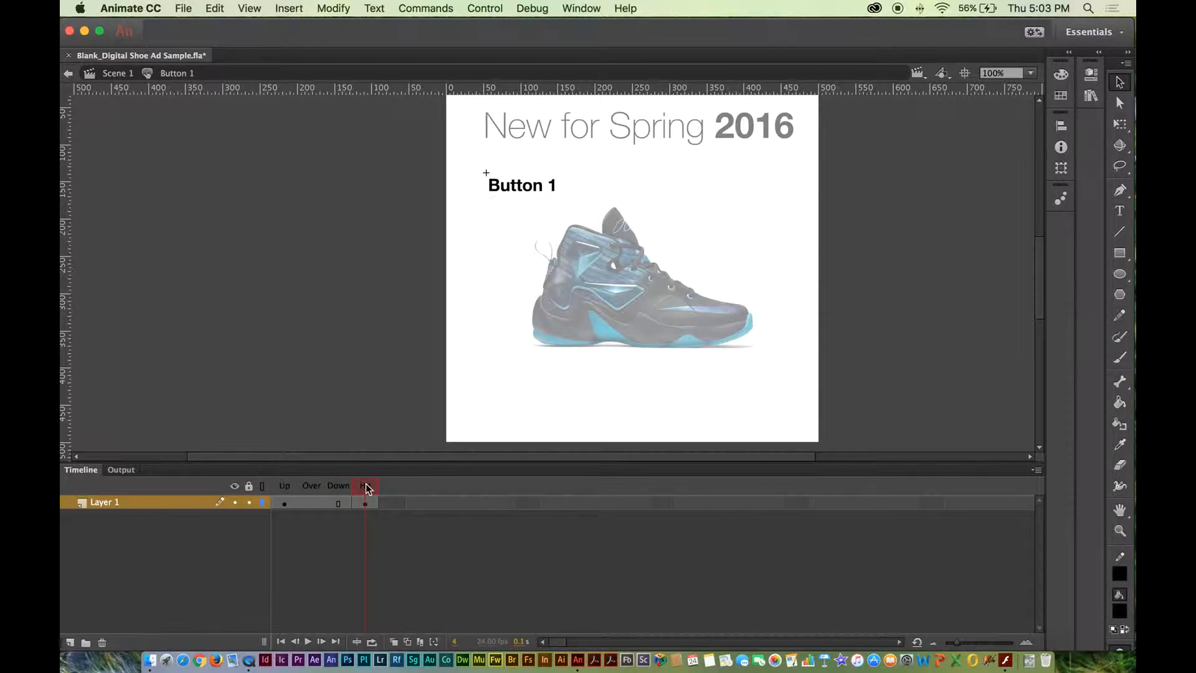
pyautogui.moveTo(368, 487); pyautogui.dragTo(343, 473)
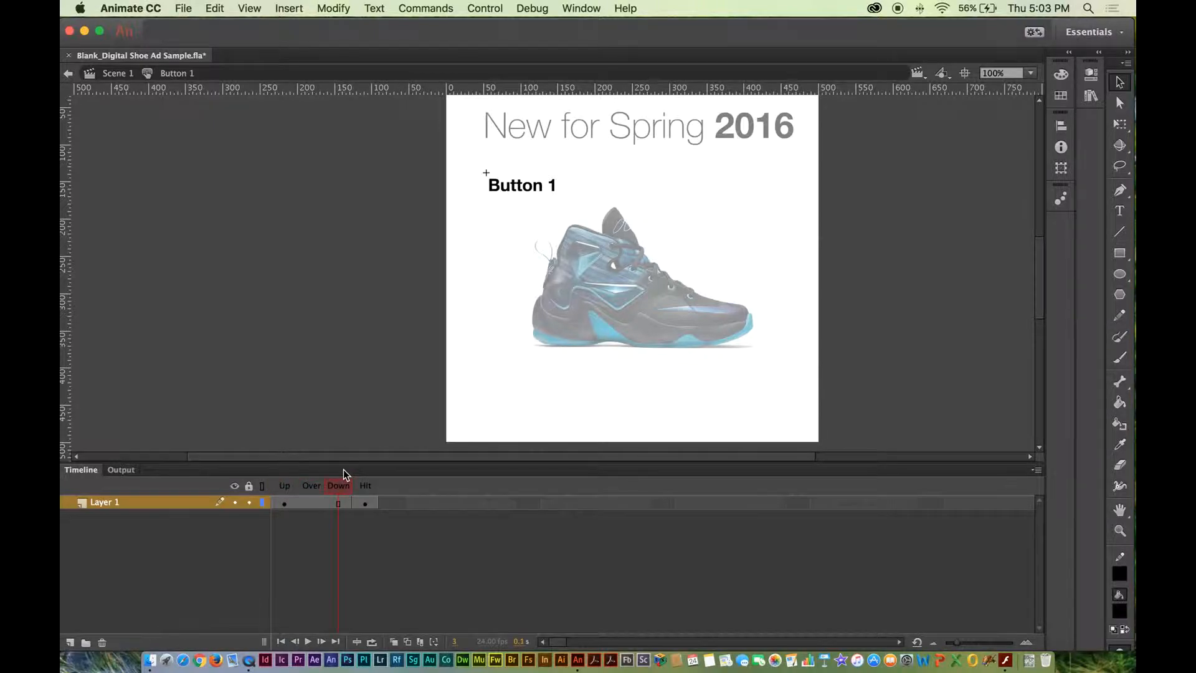
pyautogui.click(313, 502)
pyautogui.rightClick(310, 502)
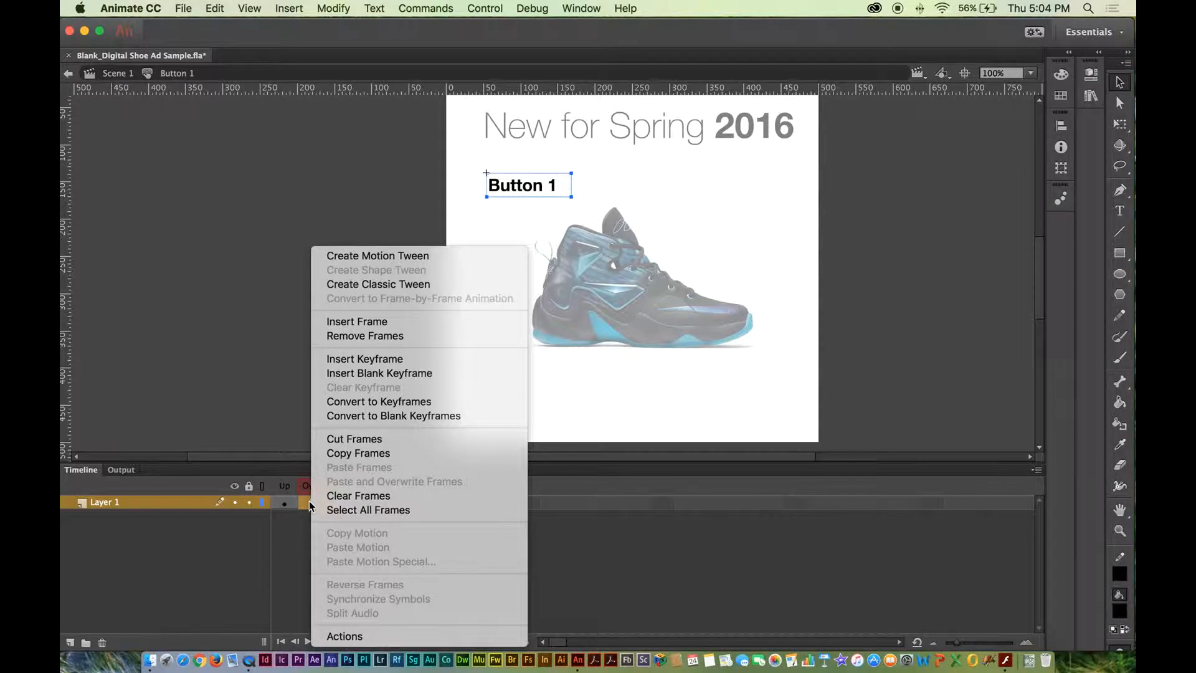
pyautogui.click(377, 360)
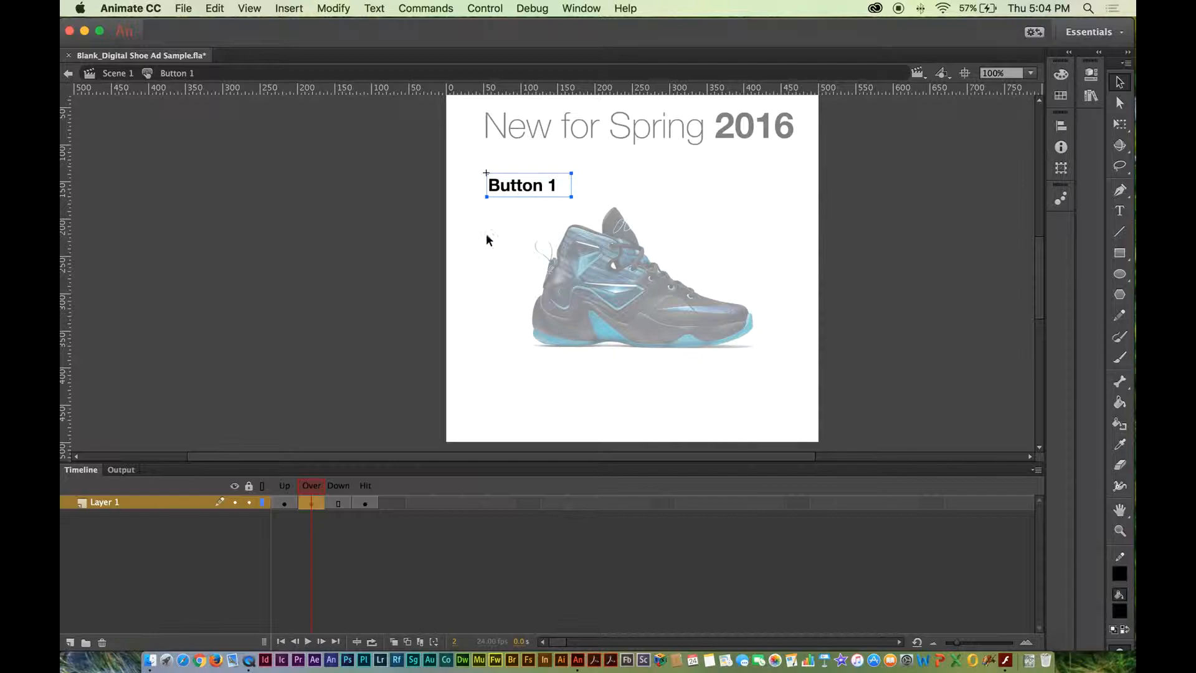
# - Colour the Button 1 text red in the symbol's Over state
pyautogui.doubleClick(507, 185)
pyautogui.moveTo(563, 185); pyautogui.dragTo(446, 185)
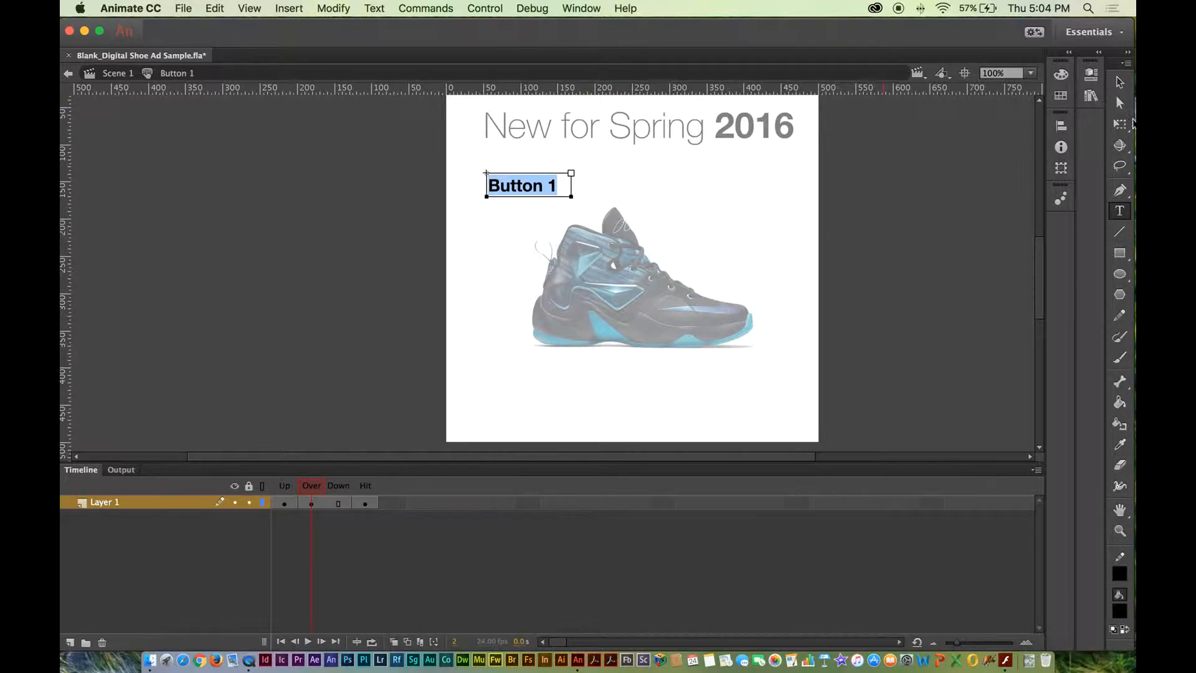
pyautogui.click(1090, 74)
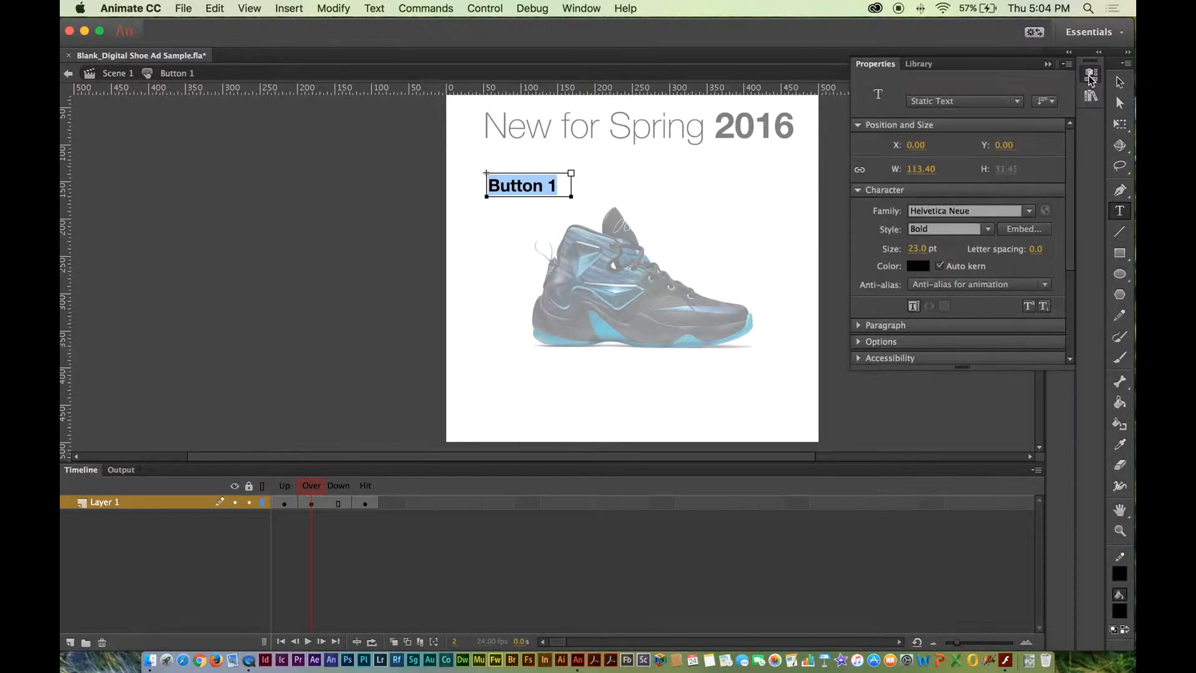
pyautogui.click(919, 266)
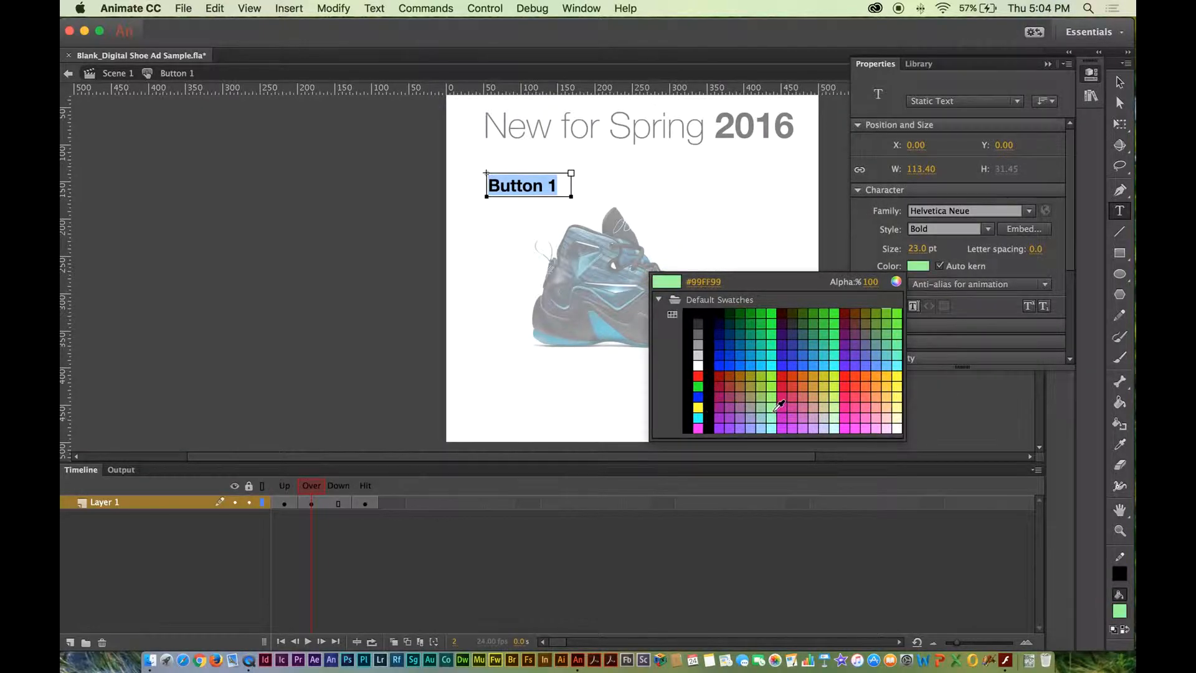
pyautogui.click(785, 387)
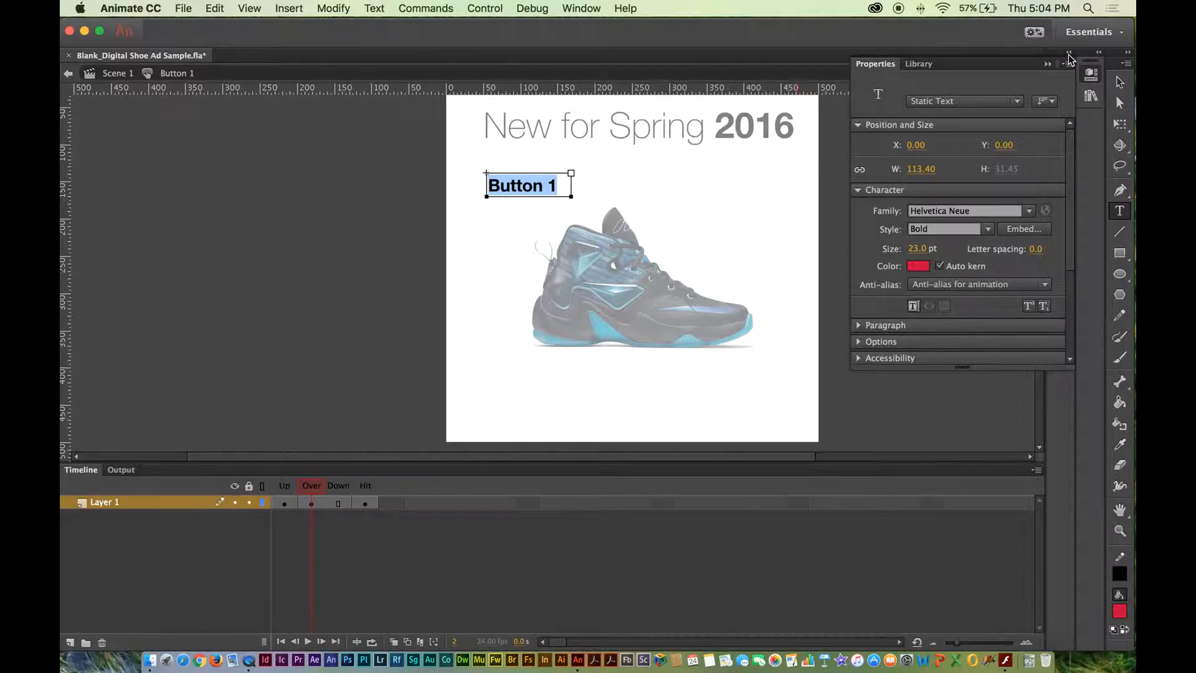
pyautogui.click(803, 179)
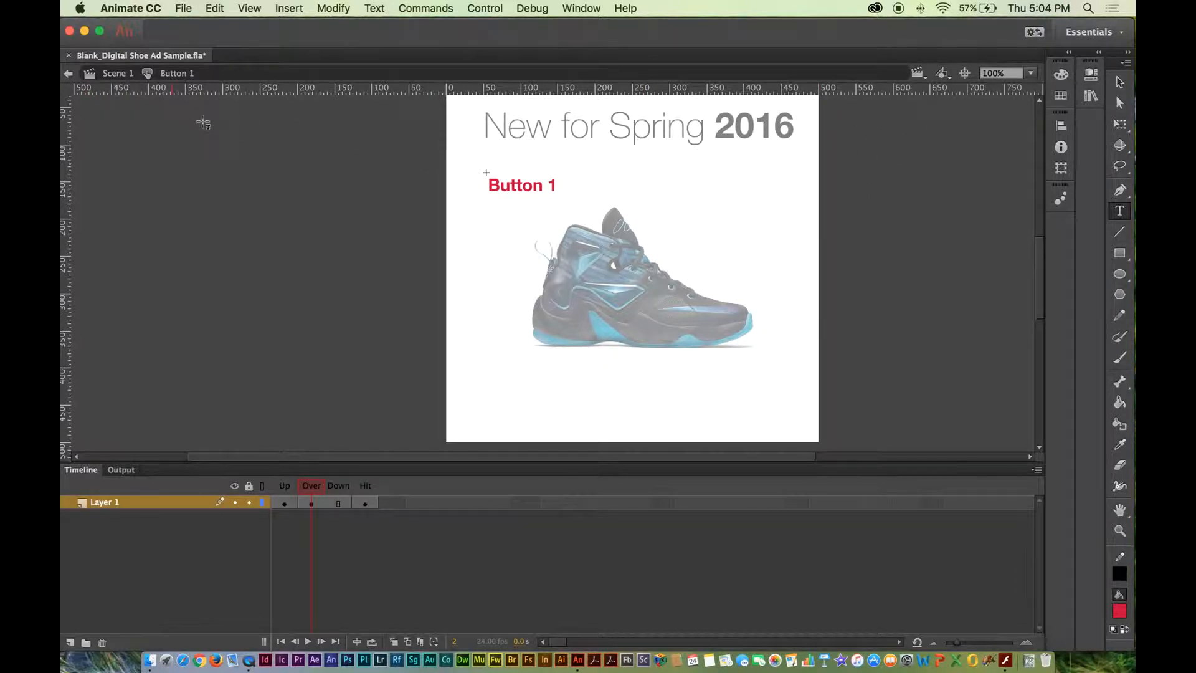
# - Return from the Button 1 symbol to Scene 1 and deselect the button with the Selection tool
pyautogui.click(115, 73)
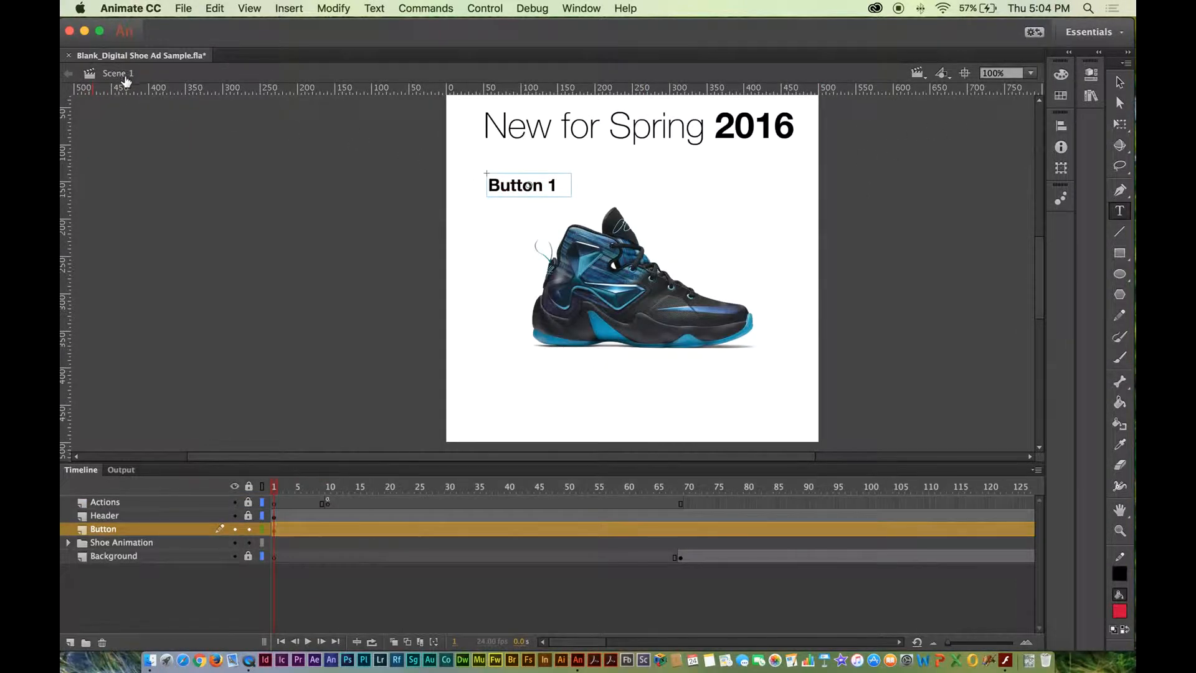
pyautogui.click(1119, 82)
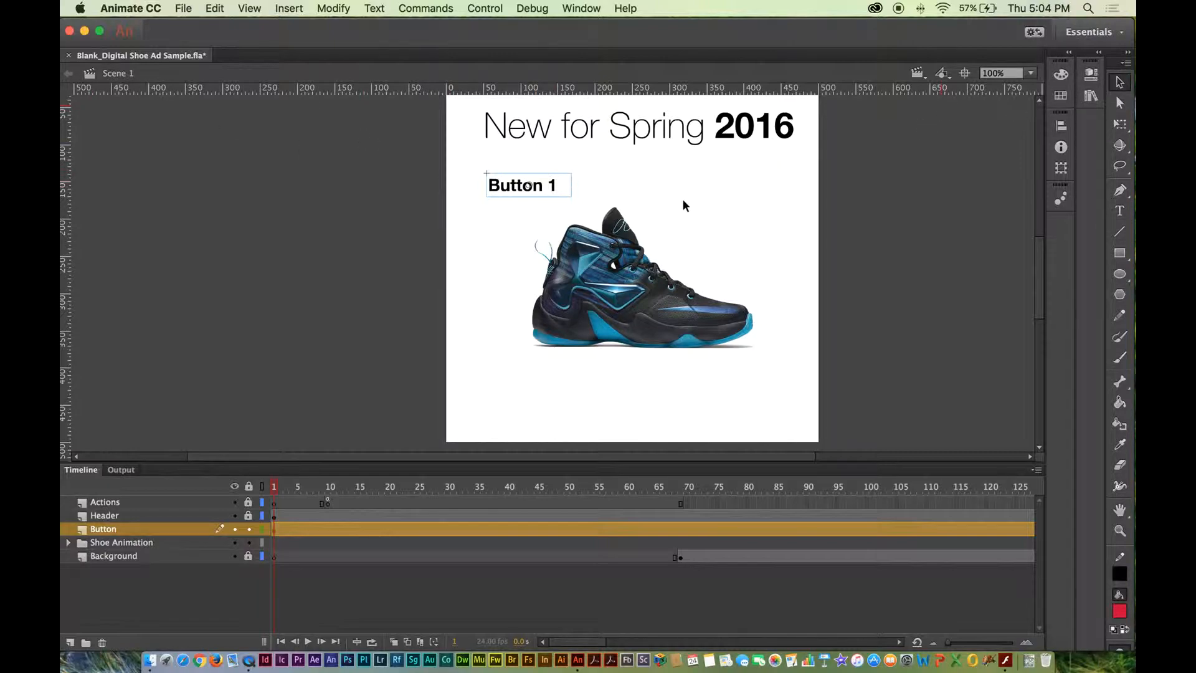
pyautogui.click(396, 219)
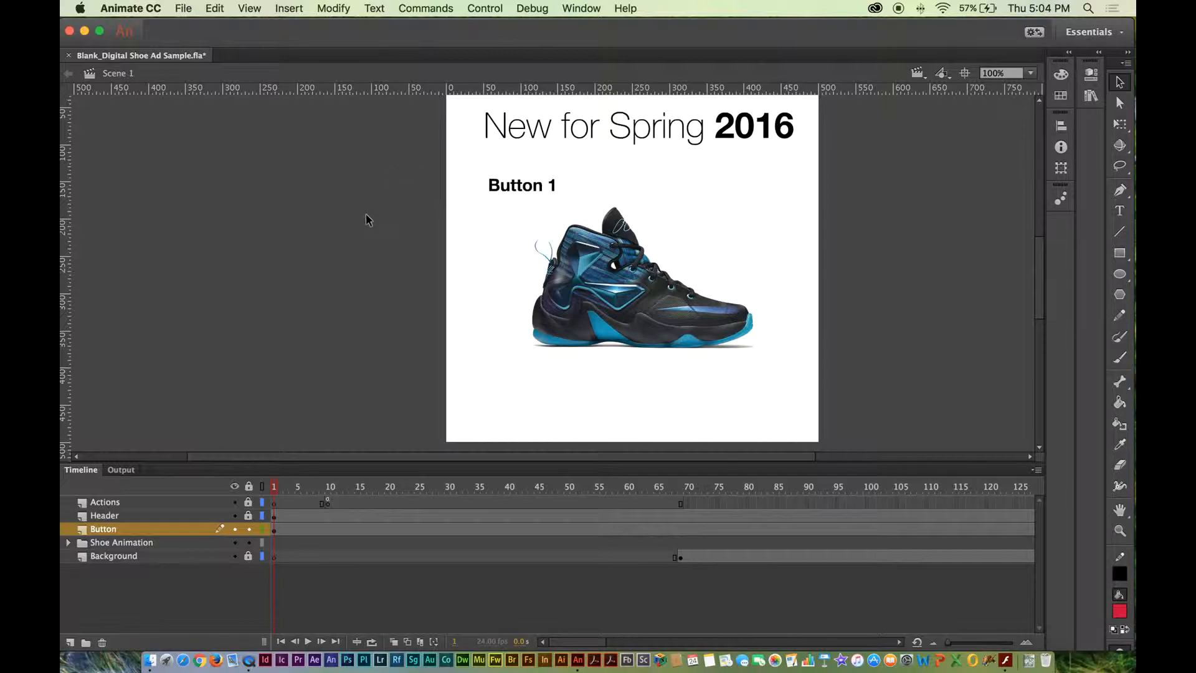
# - Save a copy of the document to the Desktop as Blank_Digital Shoe Ad Sample_Button in Animate Document format
pyautogui.click(183, 8)
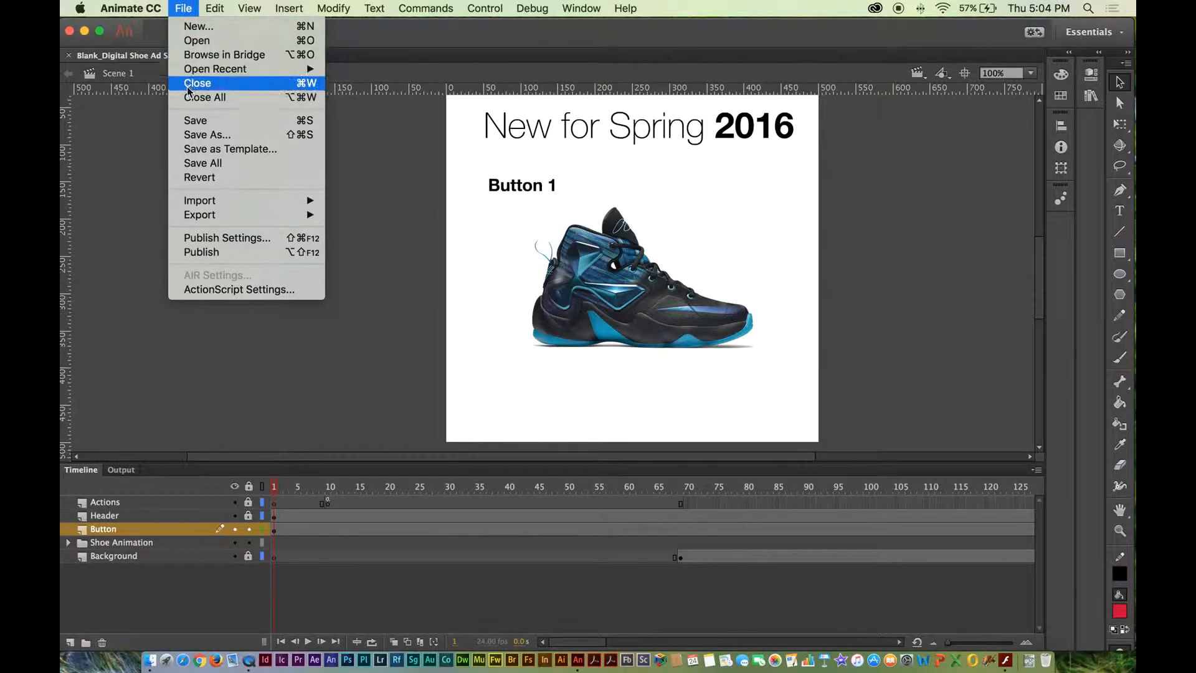
pyautogui.click(194, 132)
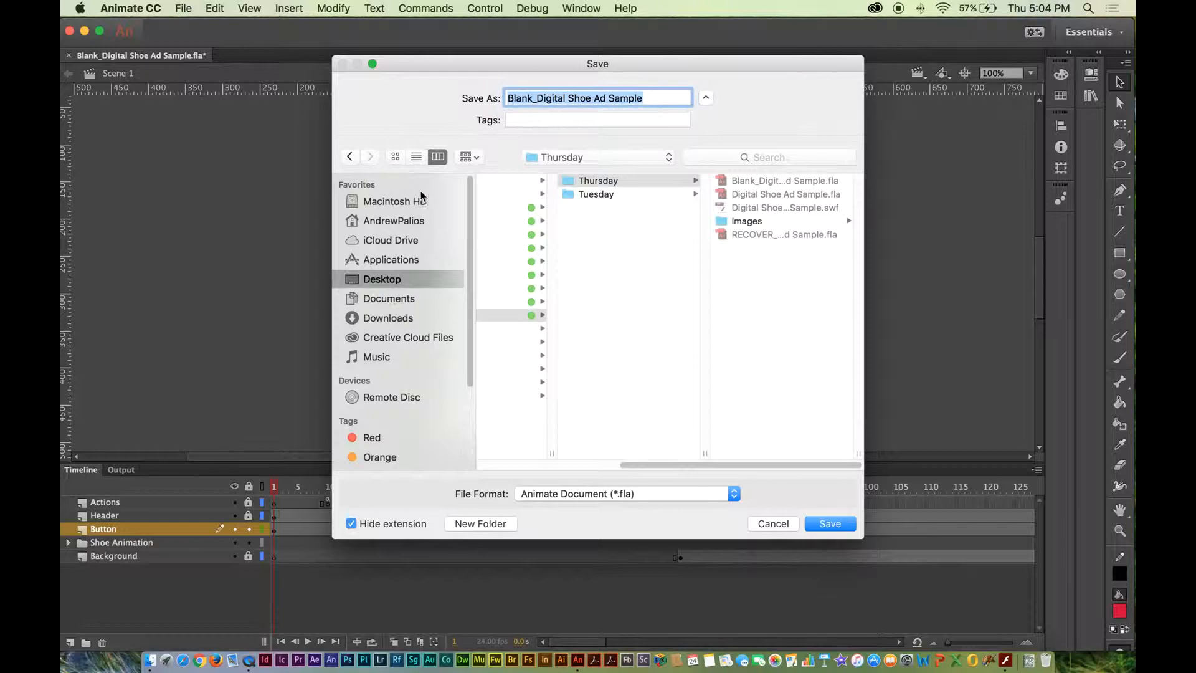
pyautogui.click(400, 280)
pyautogui.click(674, 93)
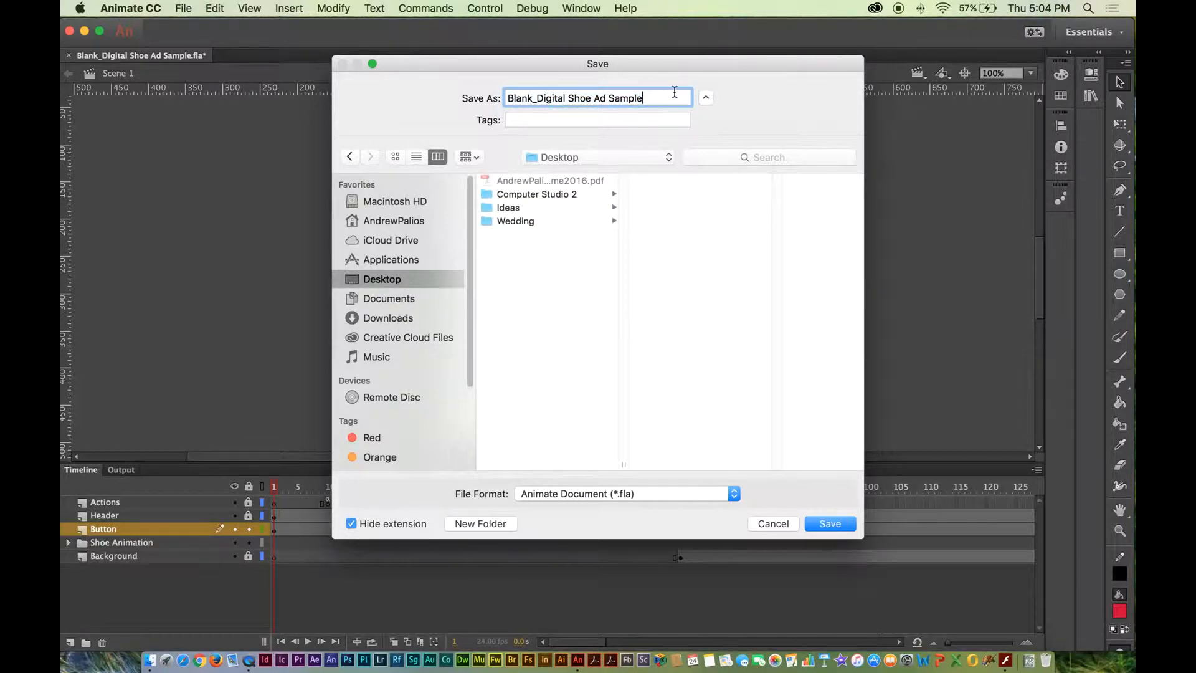
pyautogui.write('_Button')
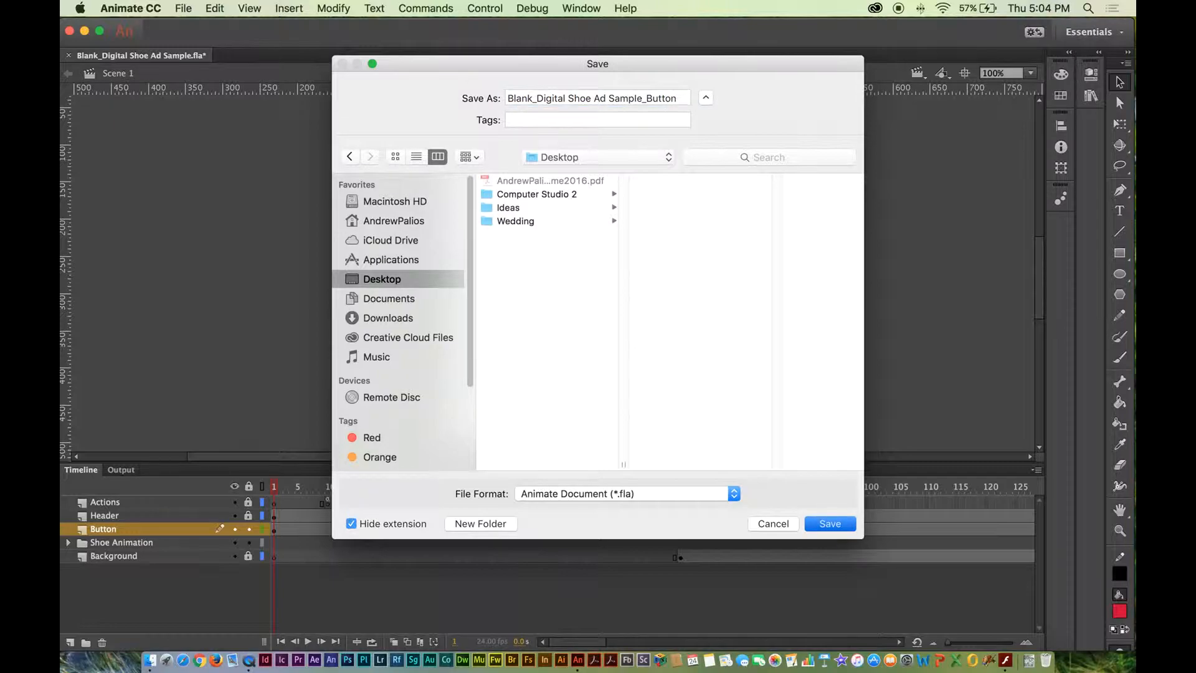
pyautogui.press('Return')
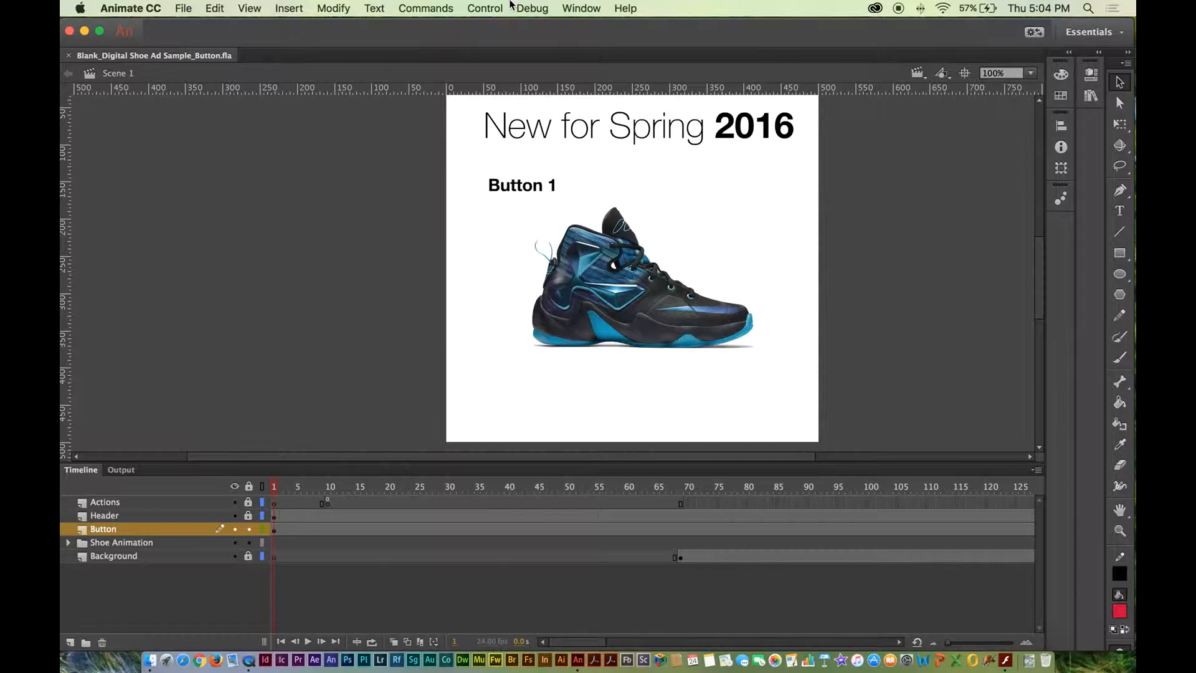
# - Test the movie to preview the shoe animation and Button 1, and close the preview
pyautogui.click(426, 8)
pyautogui.moveTo(291, 7)
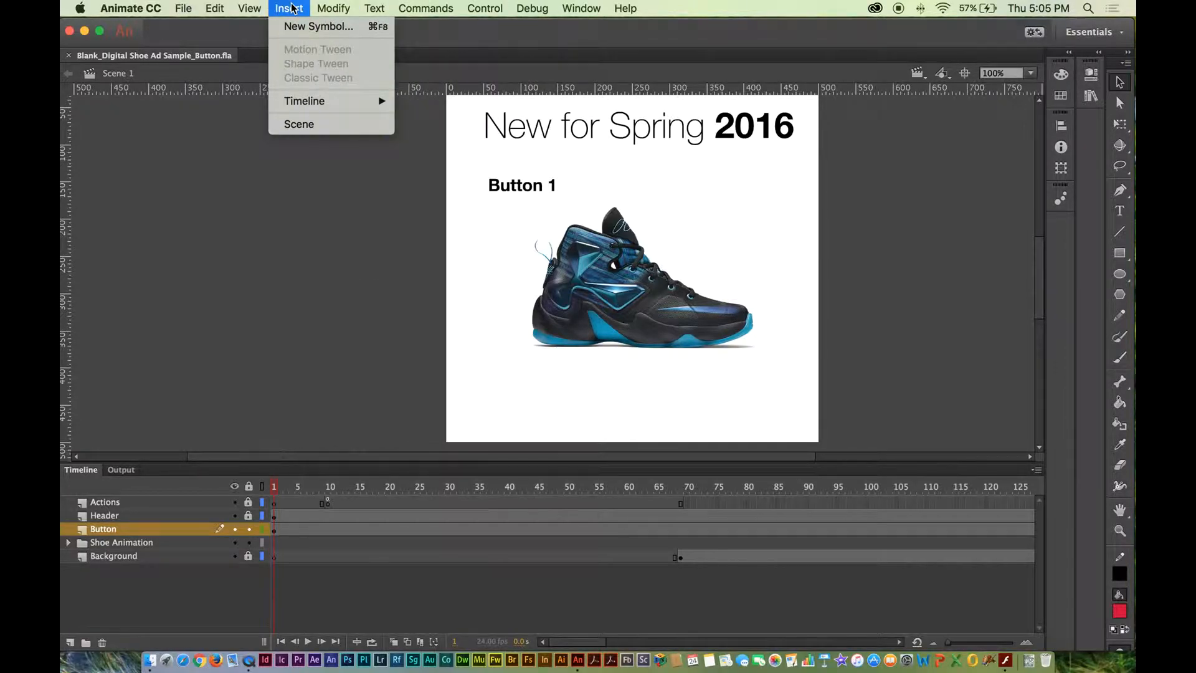
pyautogui.moveTo(489, 5)
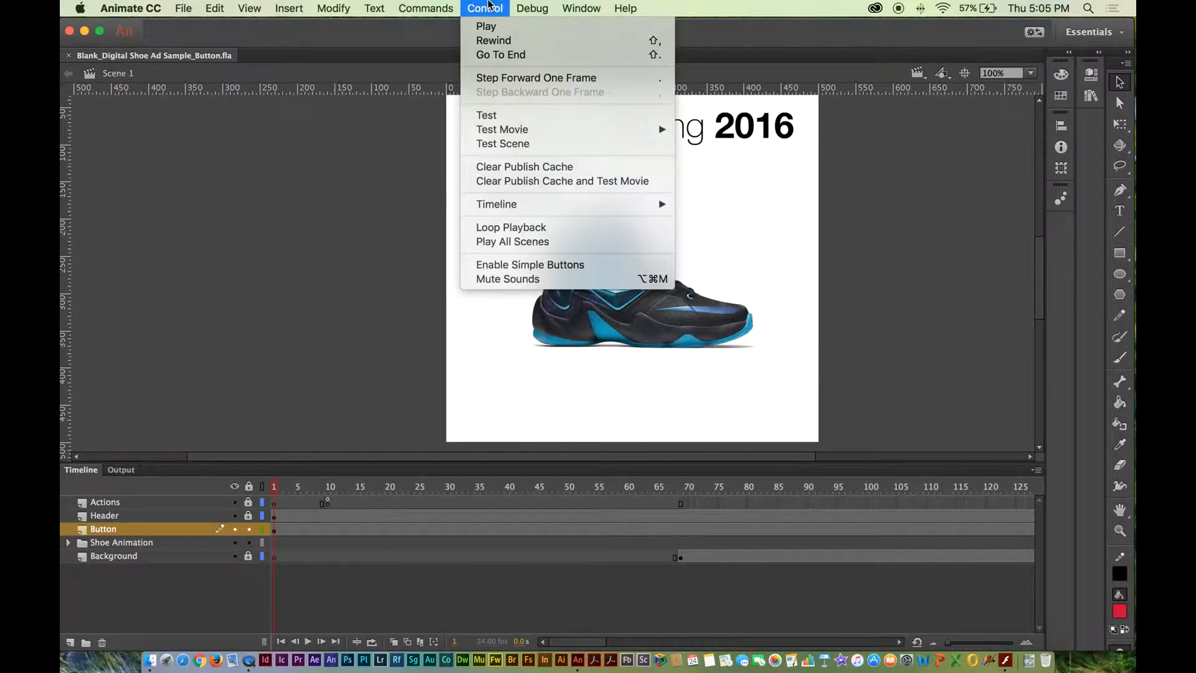
pyautogui.moveTo(572, 5)
pyautogui.moveTo(520, 130)
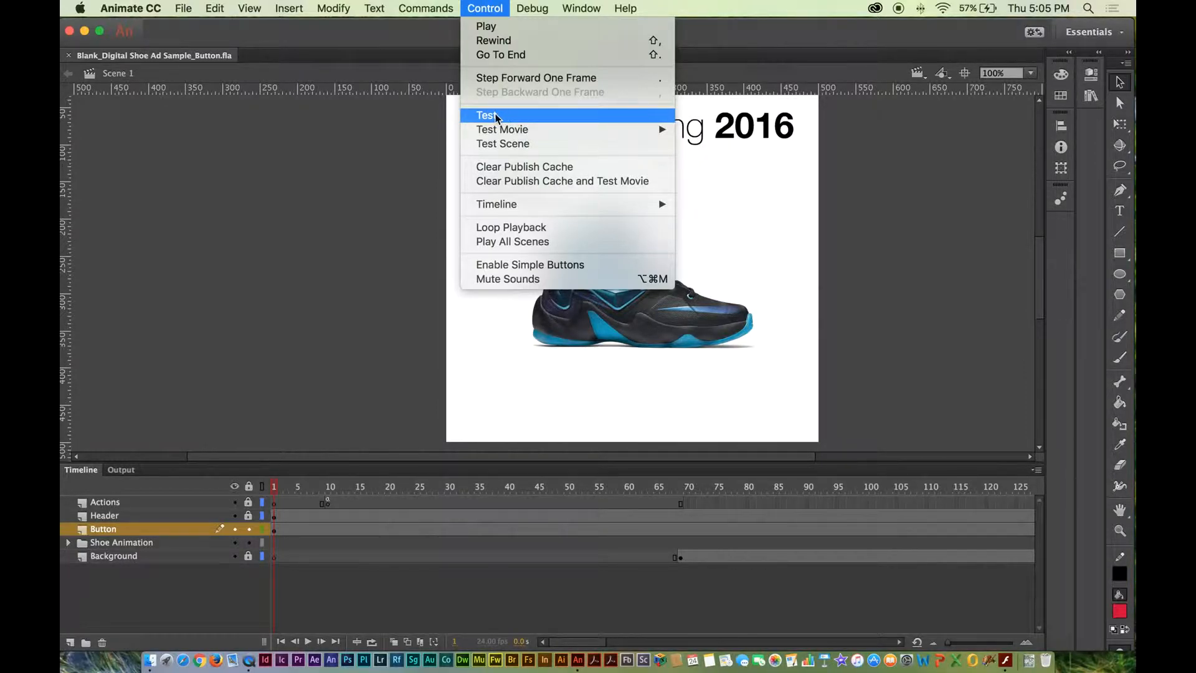
pyautogui.moveTo(610, 127)
pyautogui.click(492, 116)
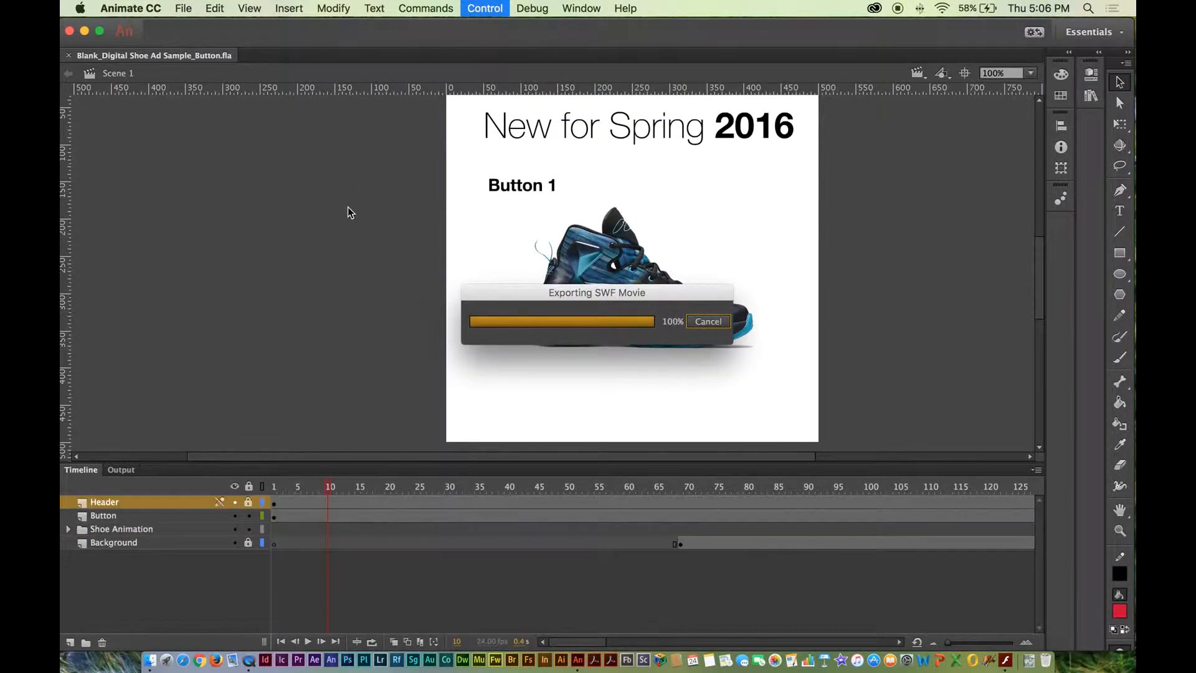
pyautogui.click(418, 120)
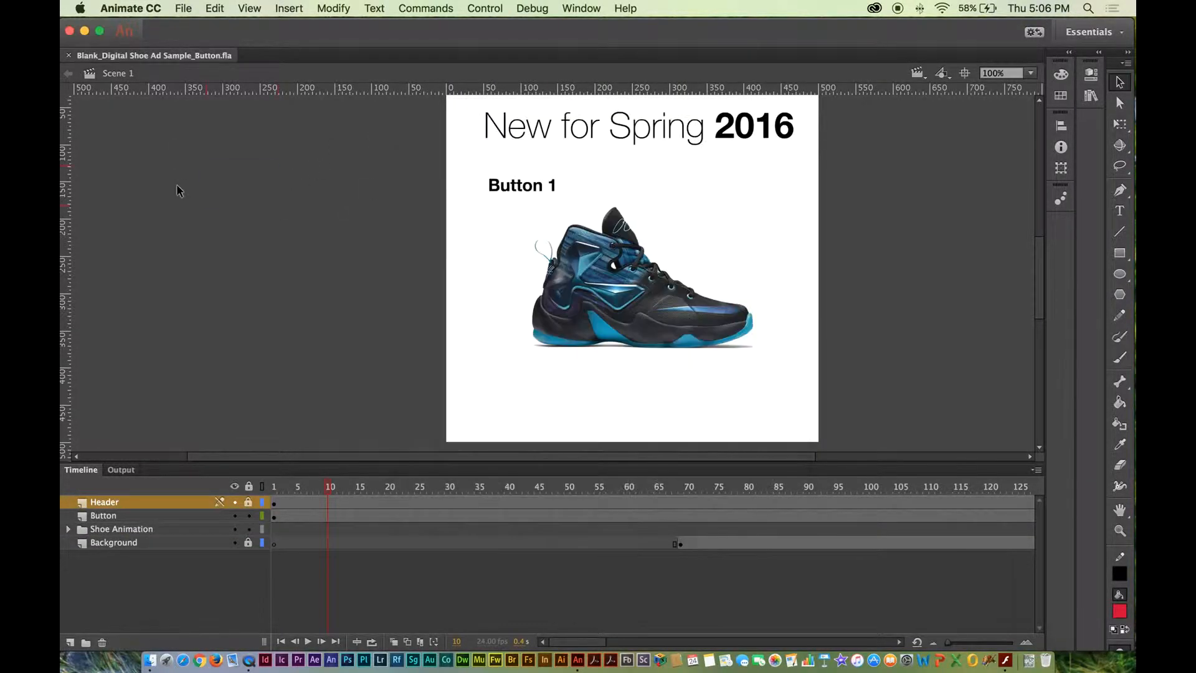
# - Minimize the document window and the Thursday folder window to view the exported SWF over the desktop
pyautogui.click(84, 33)
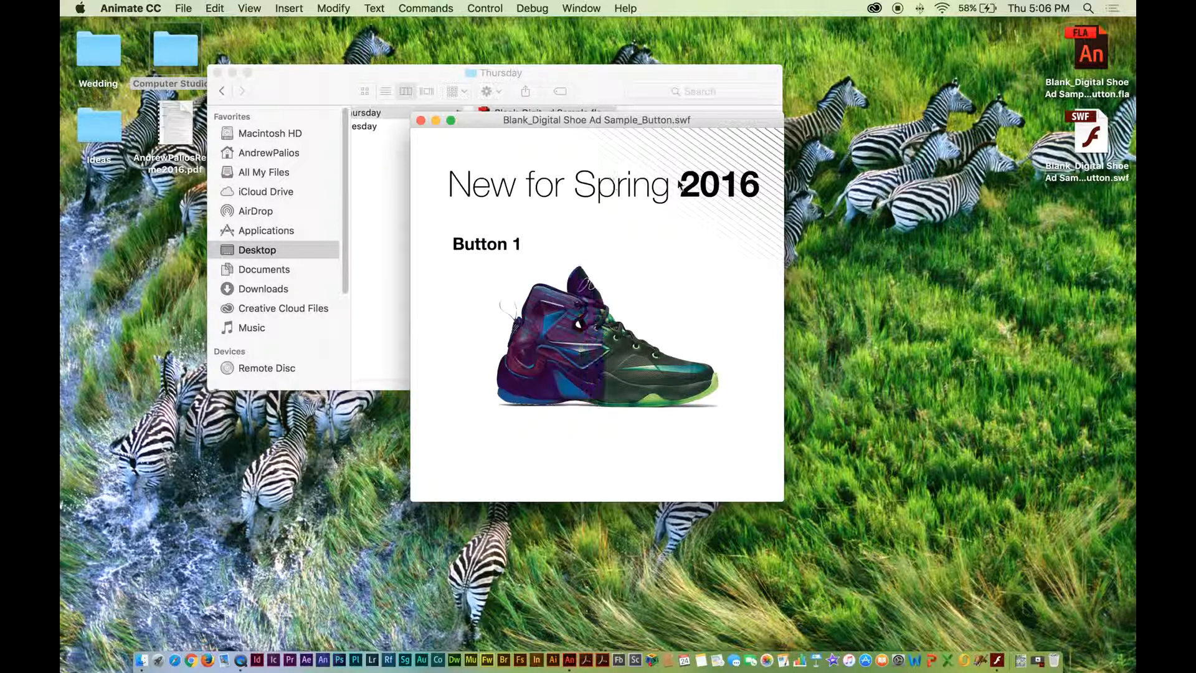
pyautogui.click(232, 73)
pyautogui.moveTo(508, 120); pyautogui.dragTo(483, 114)
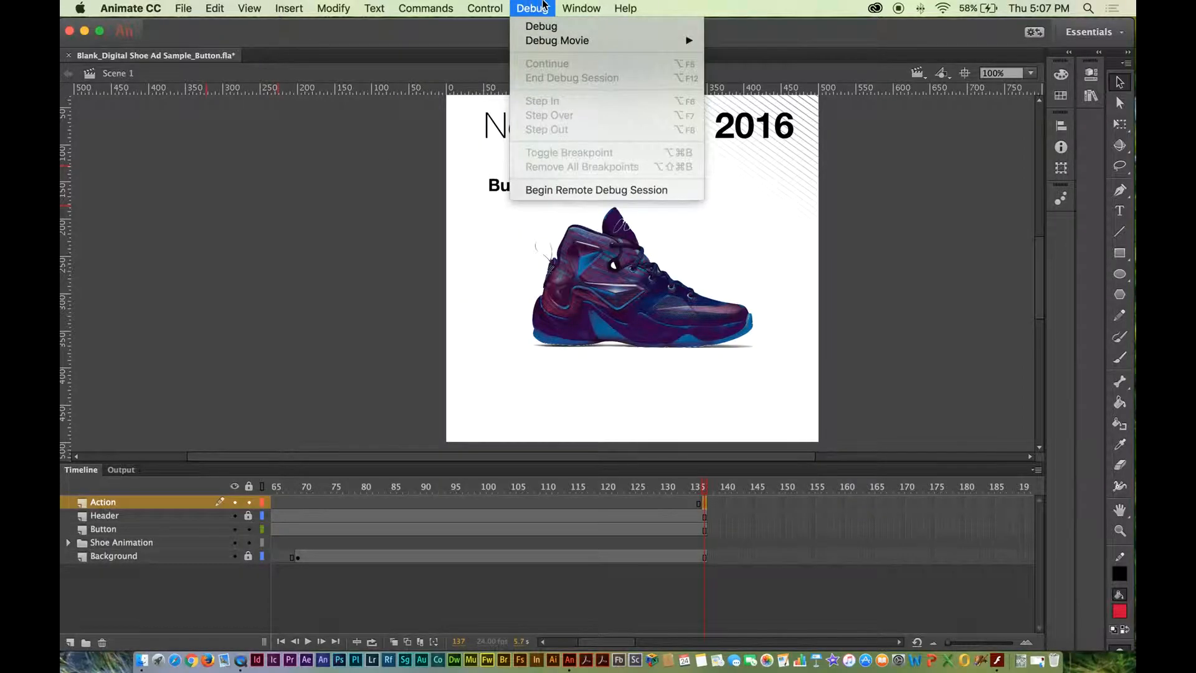
# - Add the ActionScript Timeline Navigation snippet Stop at this Frame at frame 137, and close the code windows
pyautogui.moveTo(567, 6)
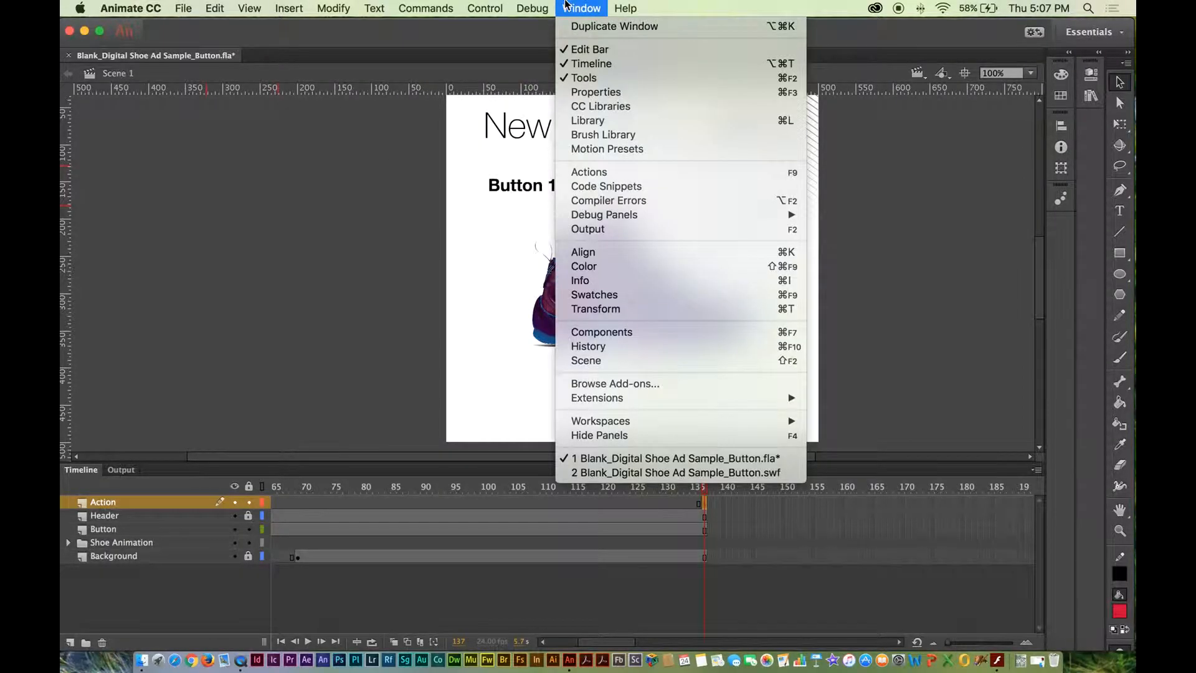
pyautogui.click(608, 172)
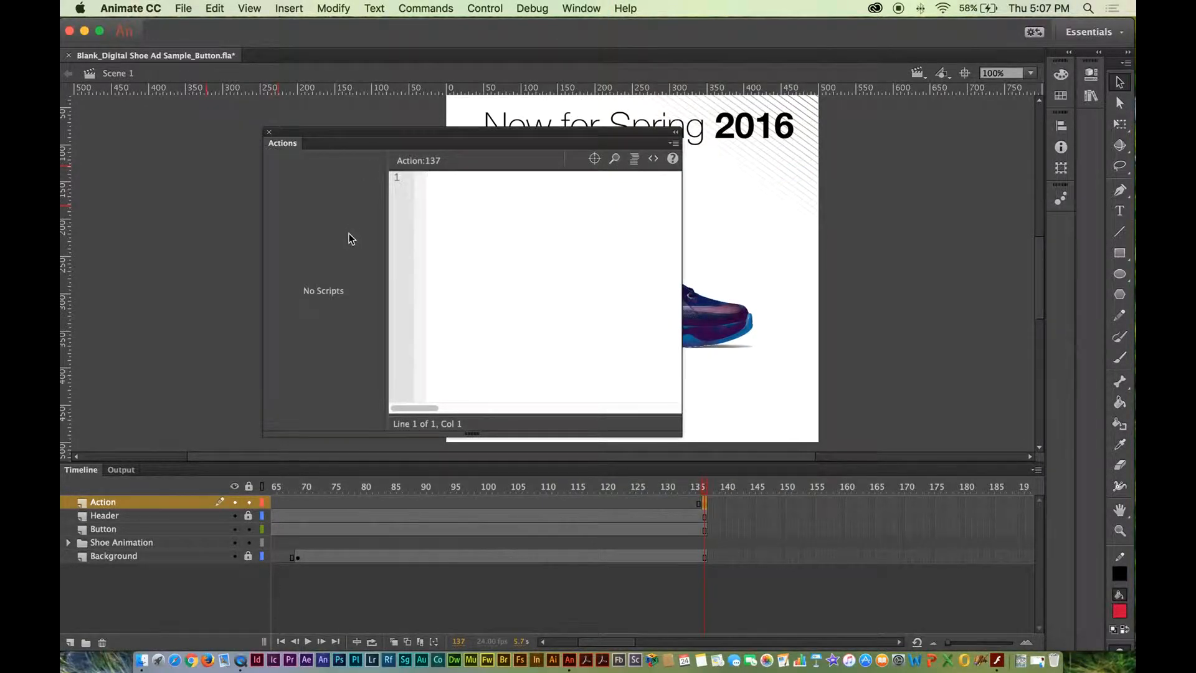
pyautogui.click(653, 159)
pyautogui.moveTo(849, 317); pyautogui.dragTo(874, 120)
pyautogui.click(750, 159)
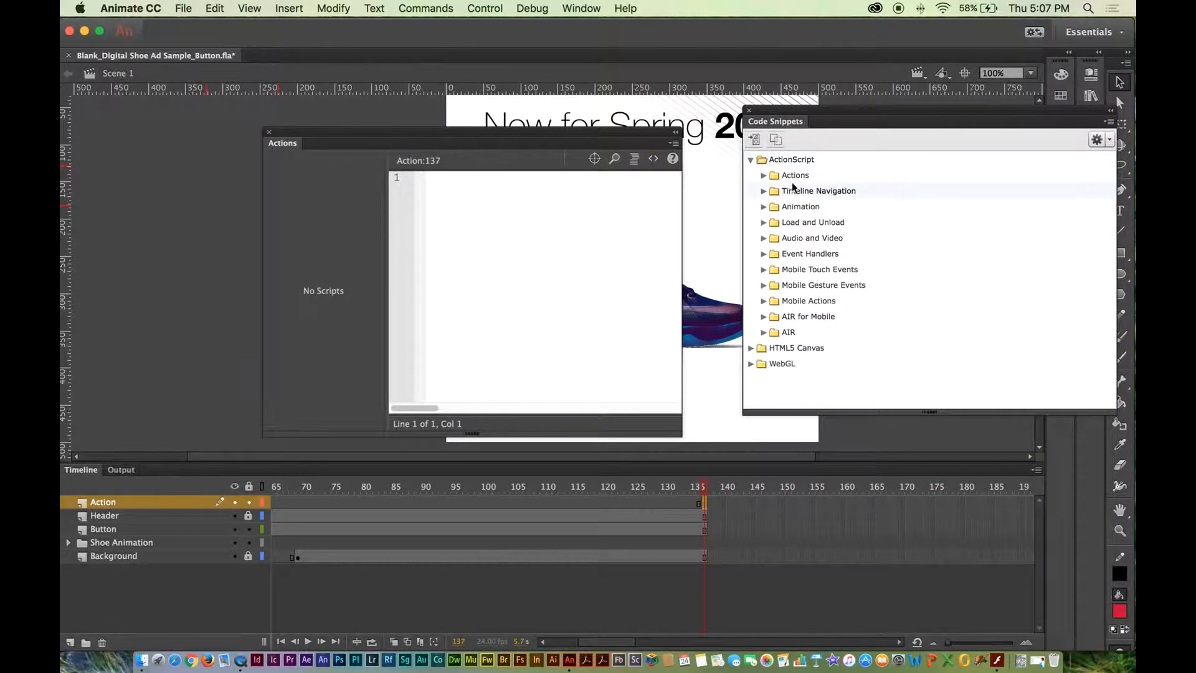
pyautogui.click(763, 175)
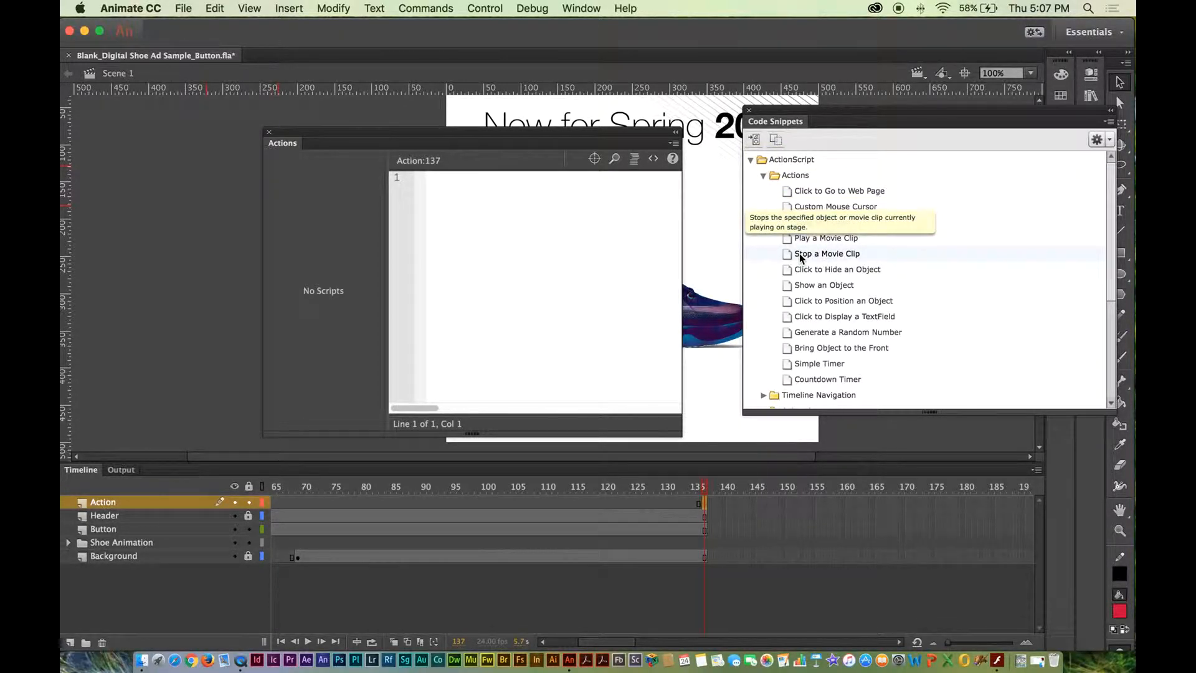
pyautogui.click(763, 395)
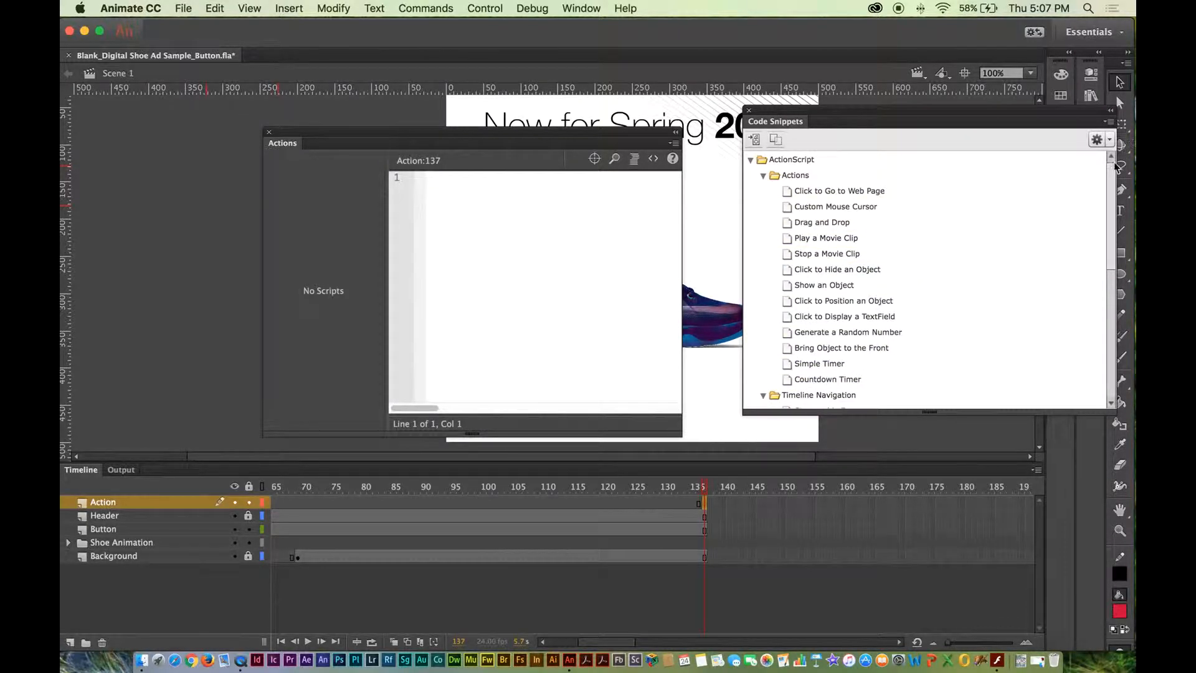
pyautogui.moveTo(1111, 180); pyautogui.dragTo(1112, 201)
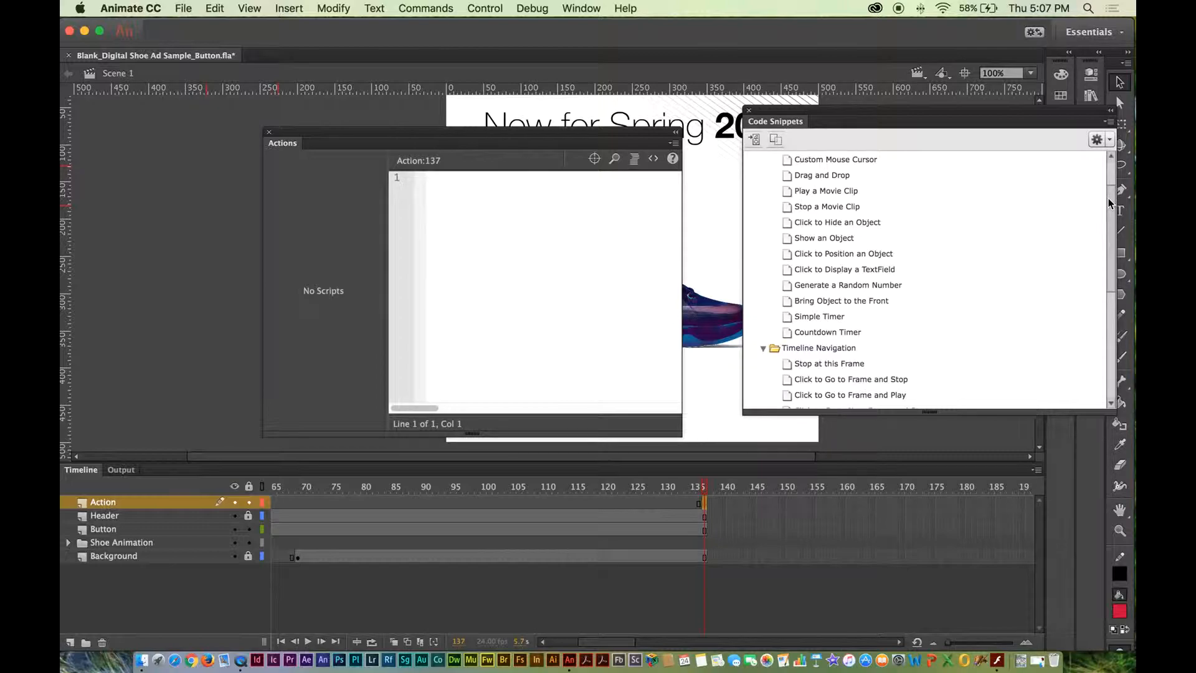
pyautogui.doubleClick(832, 365)
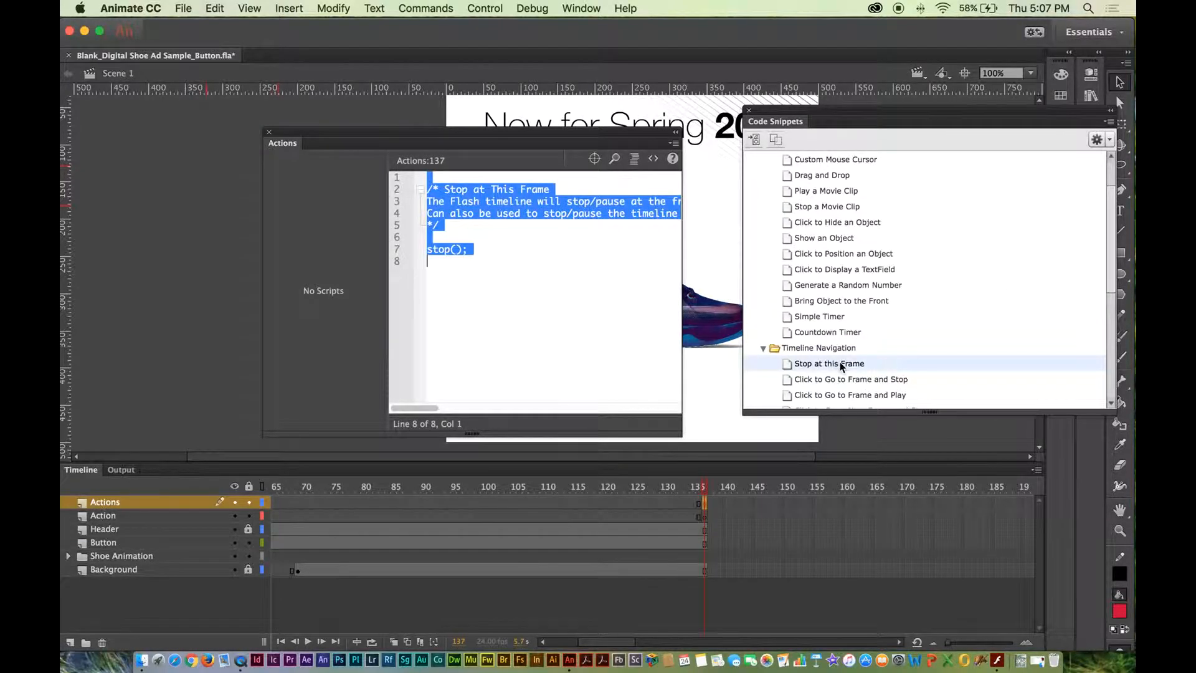
pyautogui.click(748, 110)
pyautogui.click(268, 131)
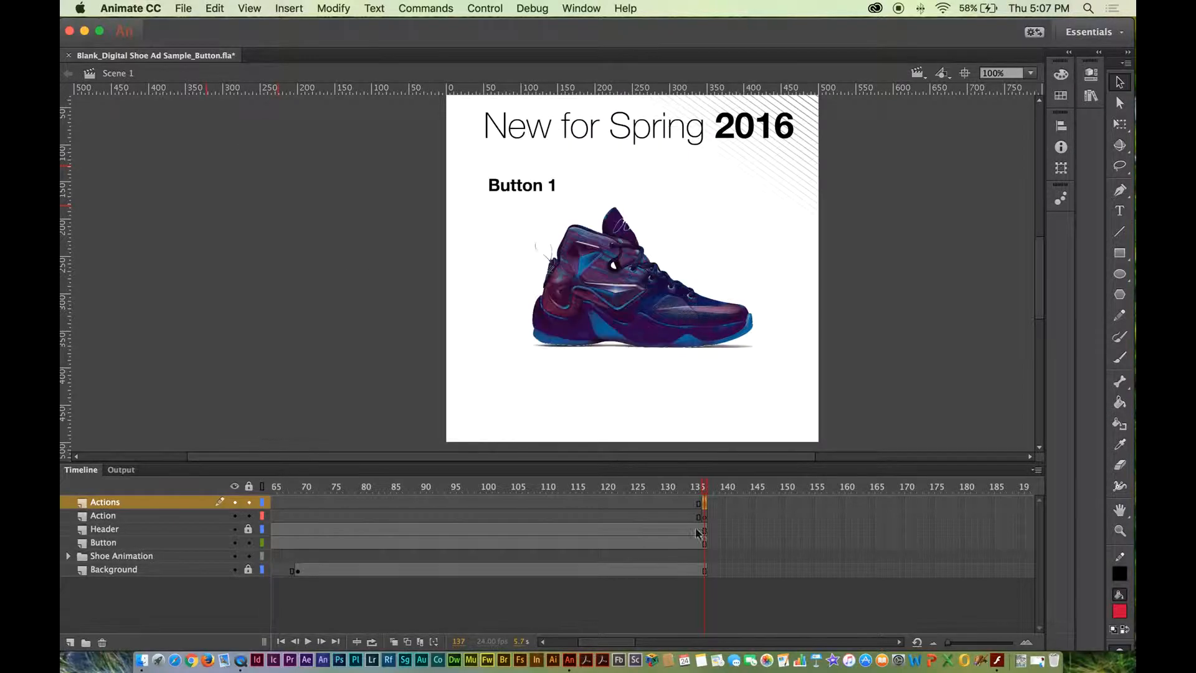
# - Delete the redundant Action layer and check the last frames of the Actions layer
pyautogui.click(674, 502)
pyautogui.click(104, 515)
pyautogui.click(102, 642)
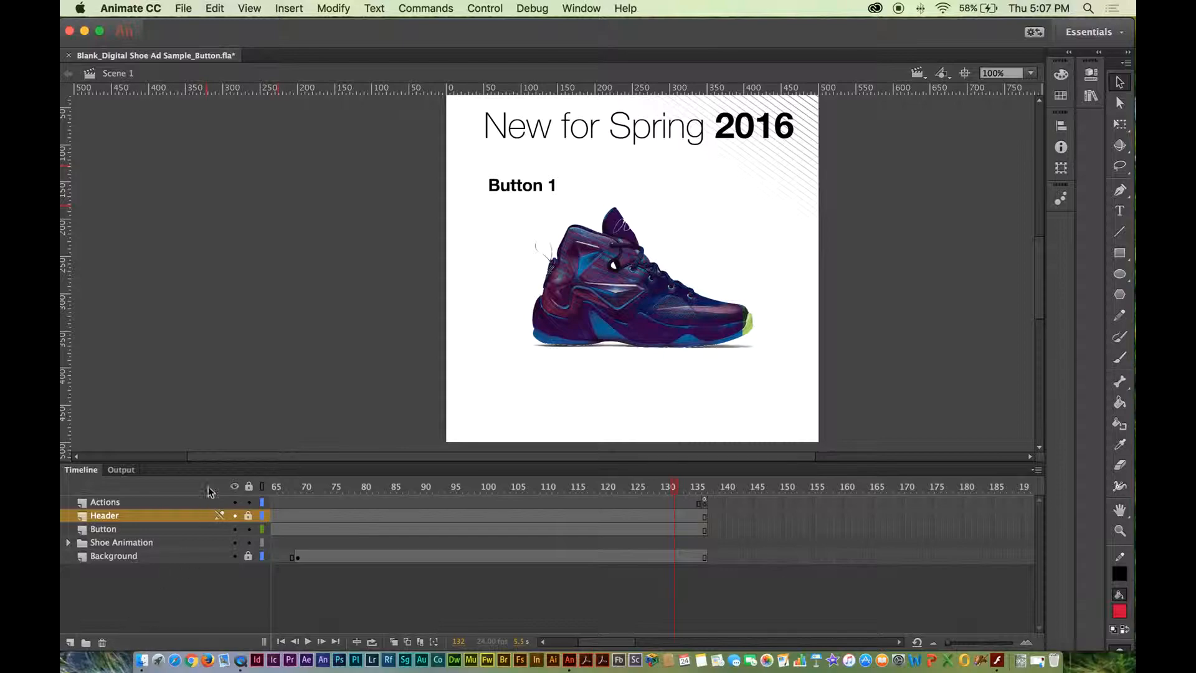
pyautogui.click(106, 502)
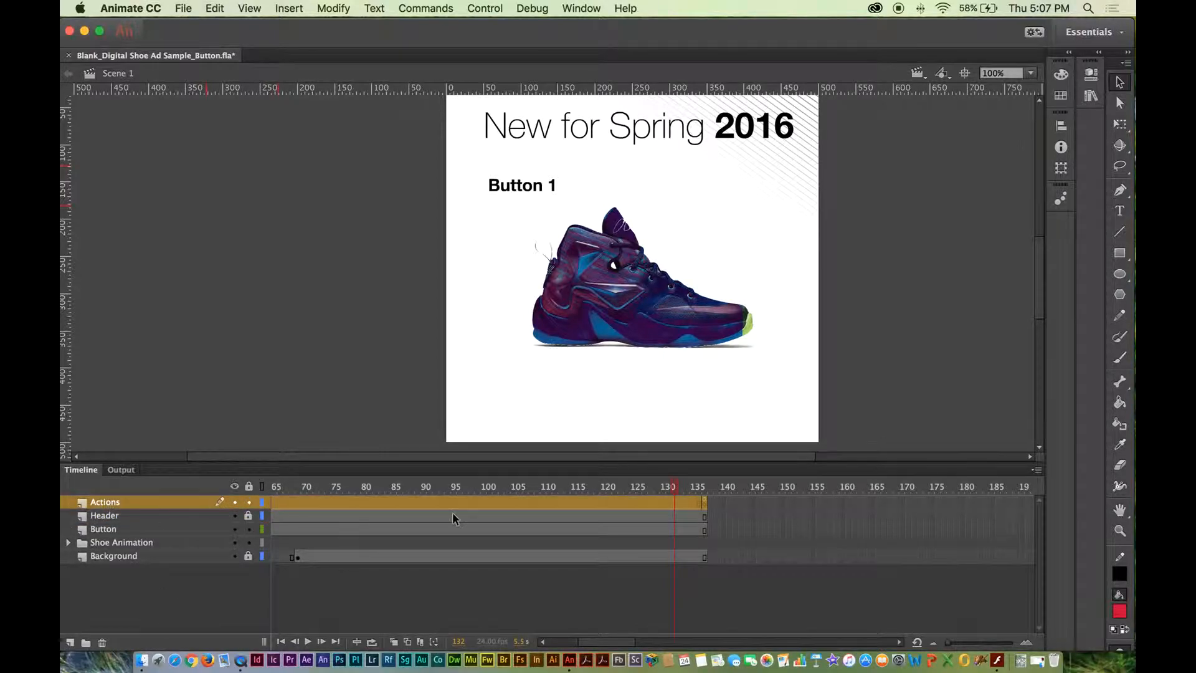
pyautogui.click(698, 503)
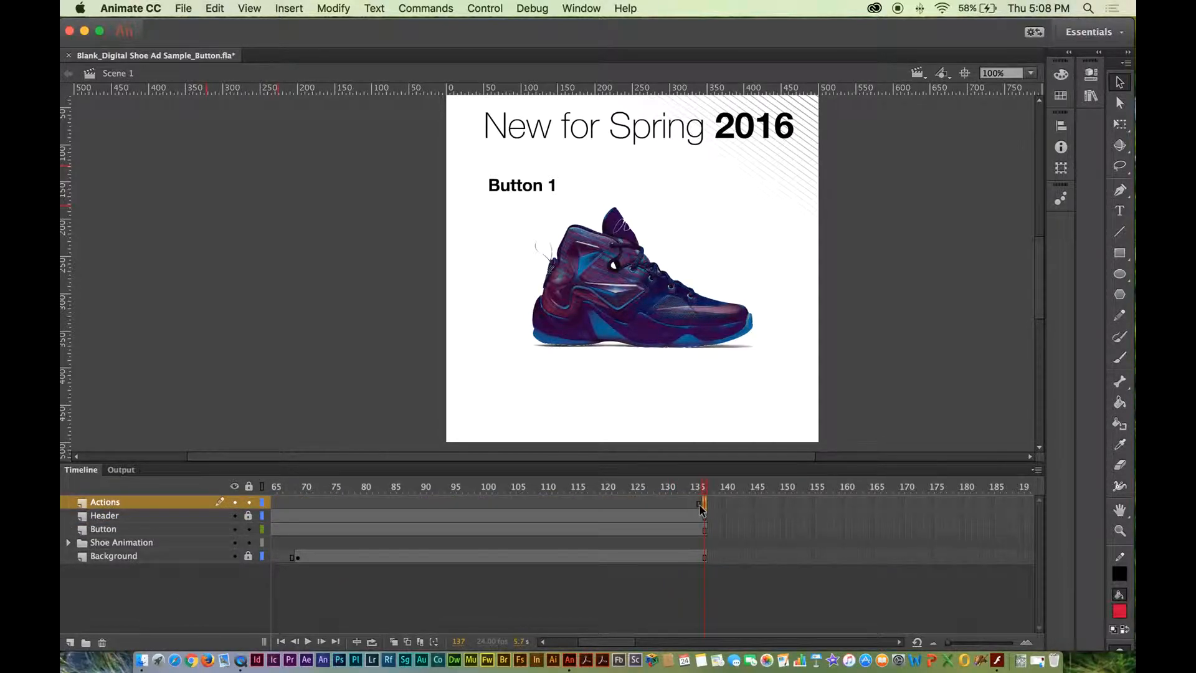
pyautogui.click(671, 503)
# - Save the document and test the movie to check that playback stops on the last frame
pyautogui.press('super+s')
pyautogui.click(472, 7)
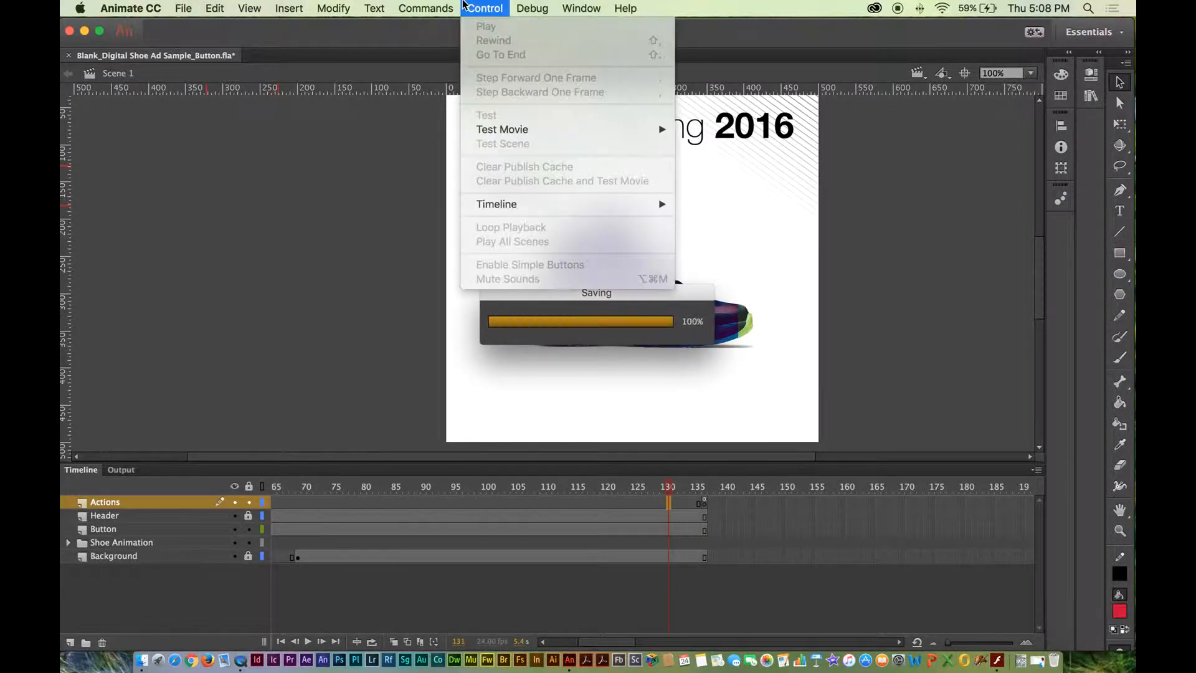
pyautogui.click(305, 166)
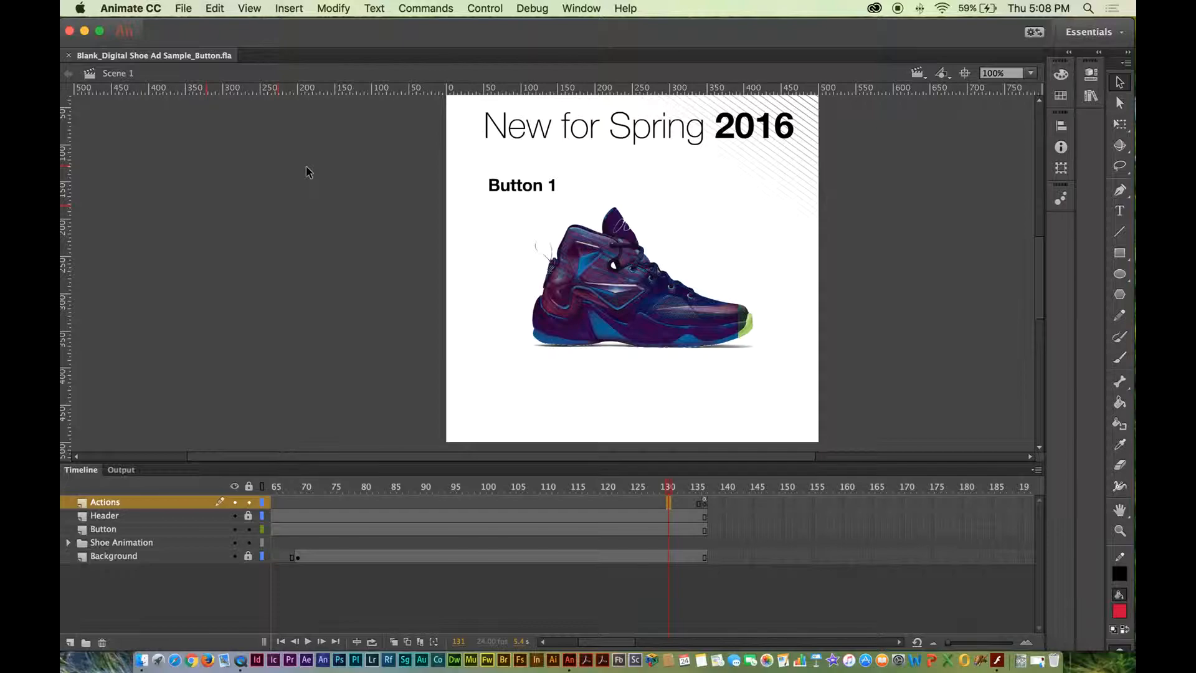
pyautogui.click(529, 5)
pyautogui.moveTo(495, 6)
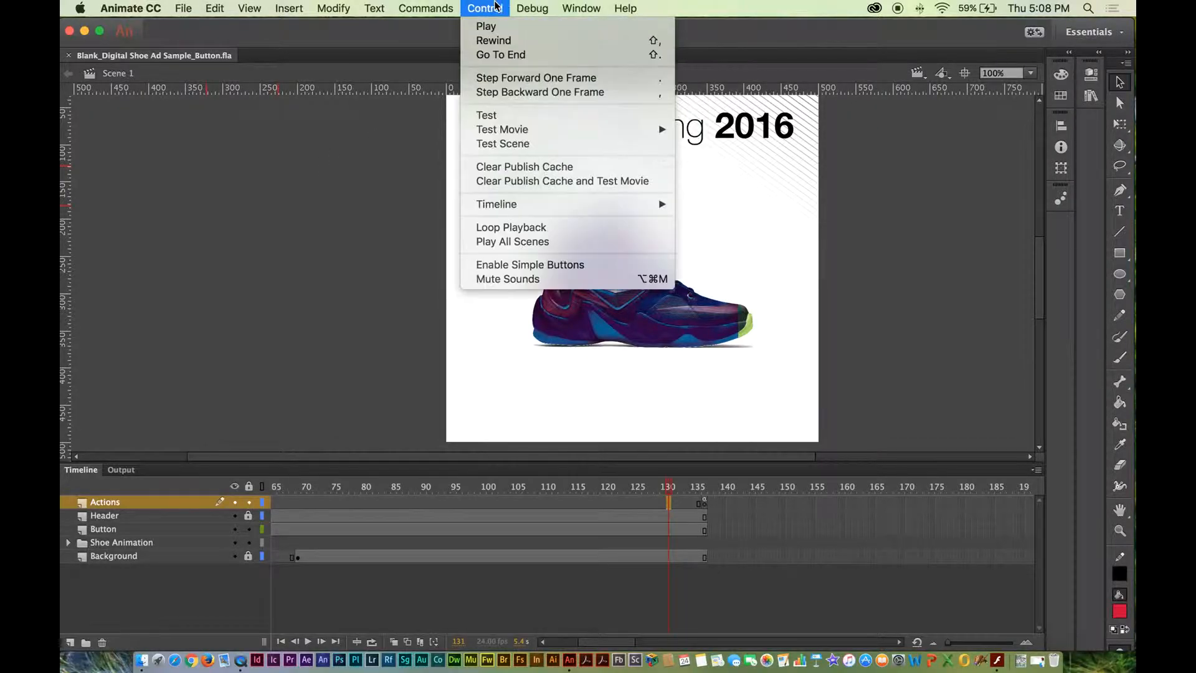
pyautogui.click(492, 115)
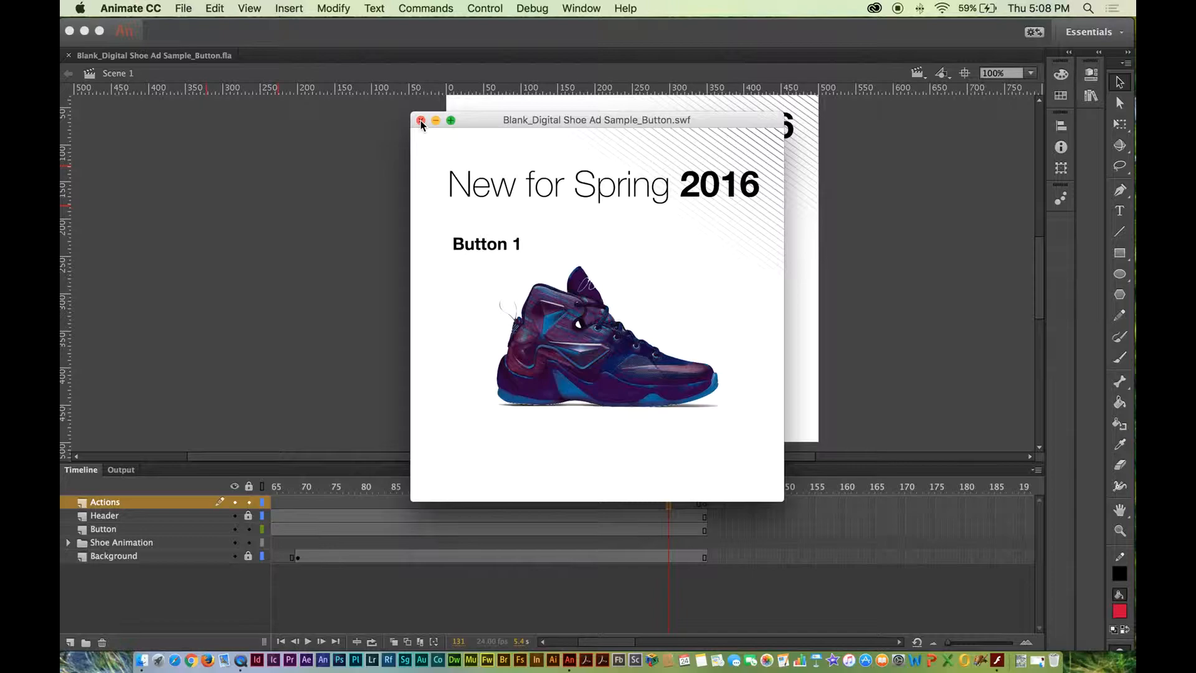
# - Close the test movie and open the Button 1 symbol on the Button layer's frame 1 for editing
pyautogui.click(420, 121)
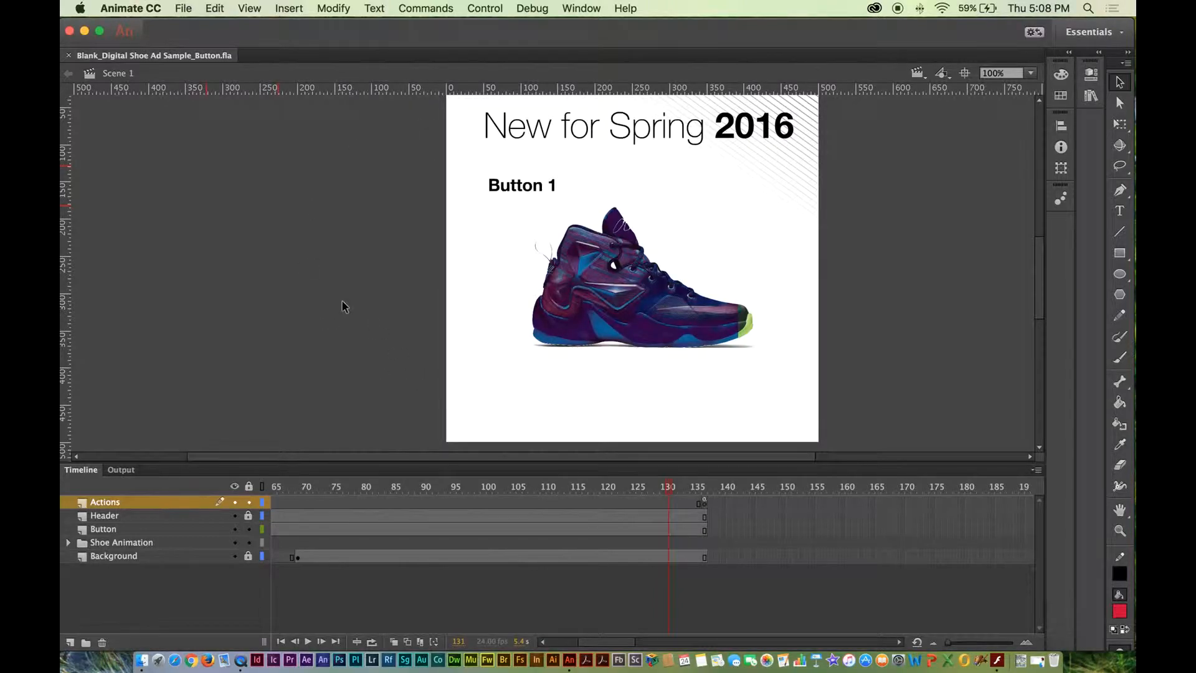
pyautogui.hscroll(-10, 506, 537)
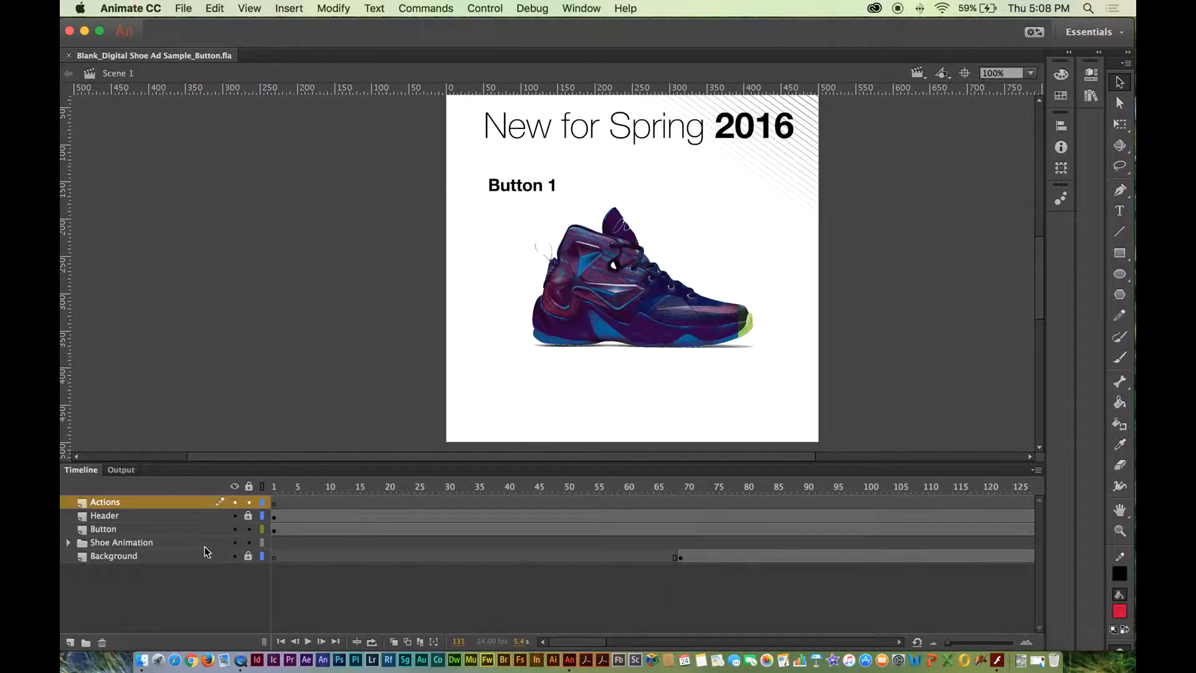
pyautogui.click(274, 530)
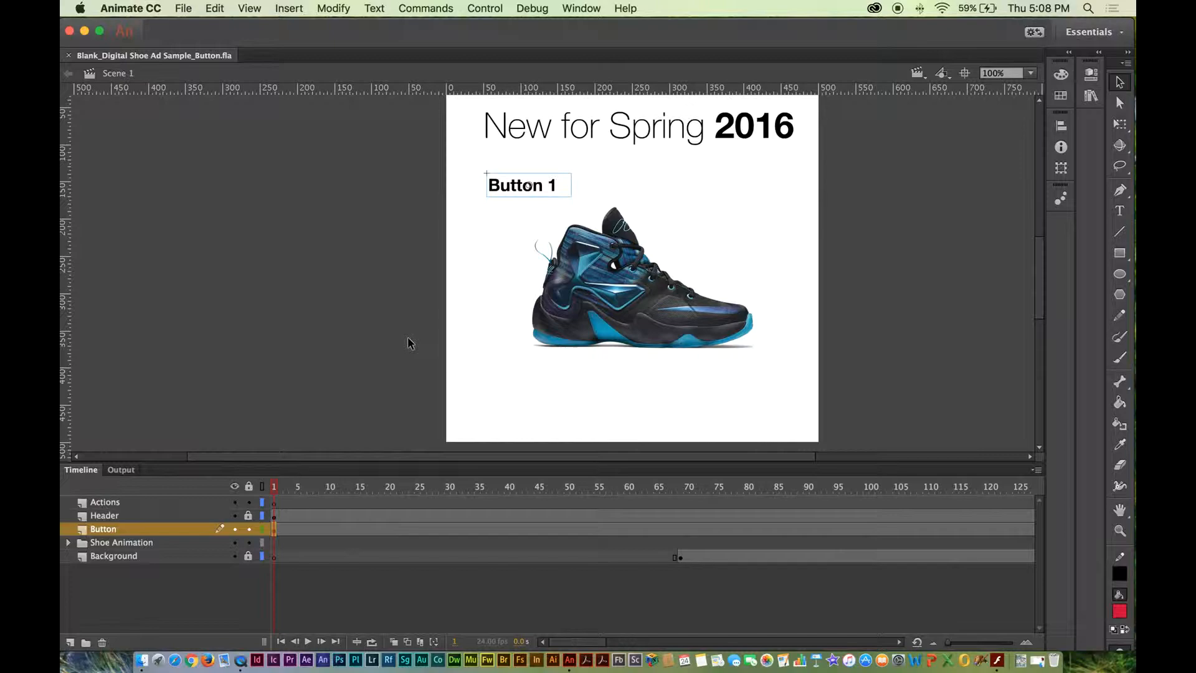
pyautogui.click(495, 266)
pyautogui.click(502, 189)
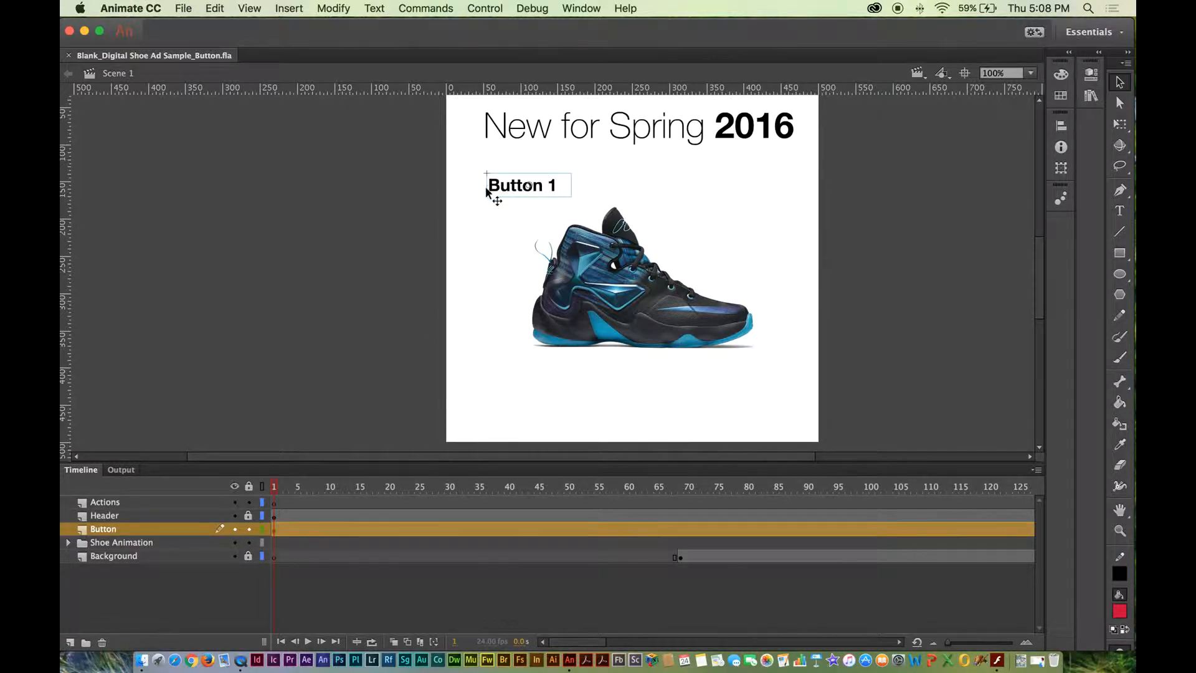
pyautogui.doubleClick(501, 185)
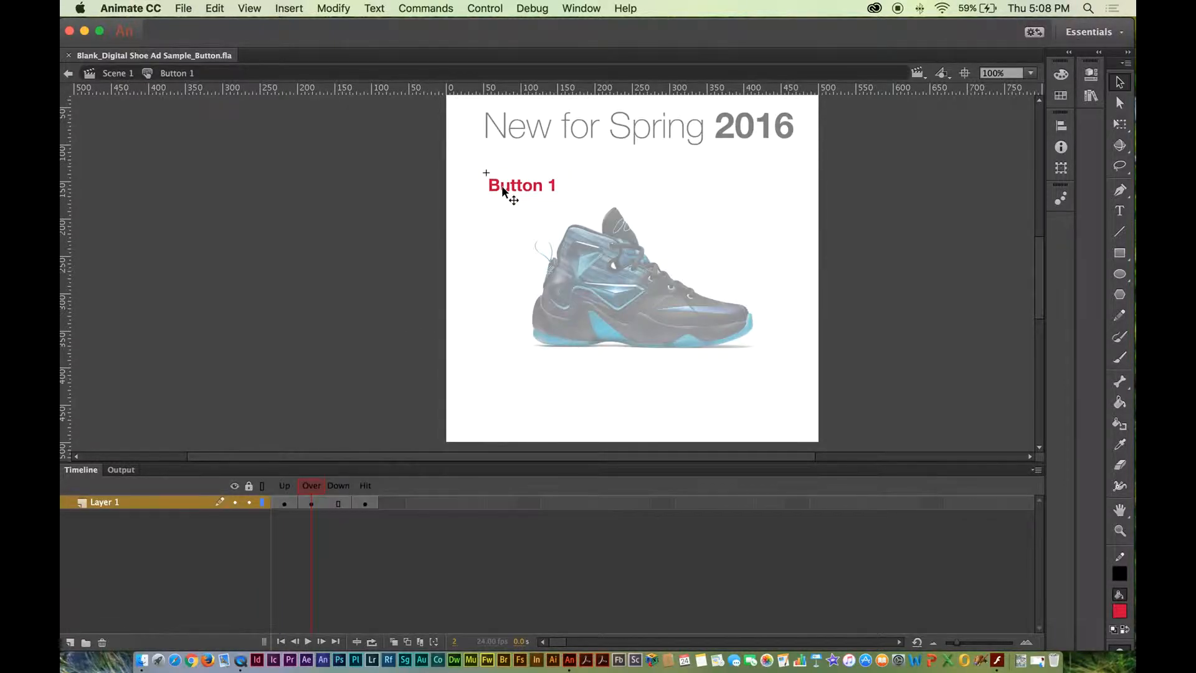
# - Draw a red rectangle slightly larger than the Button 1 text on the Hit frame, and return to Scene 1
pyautogui.click(365, 504)
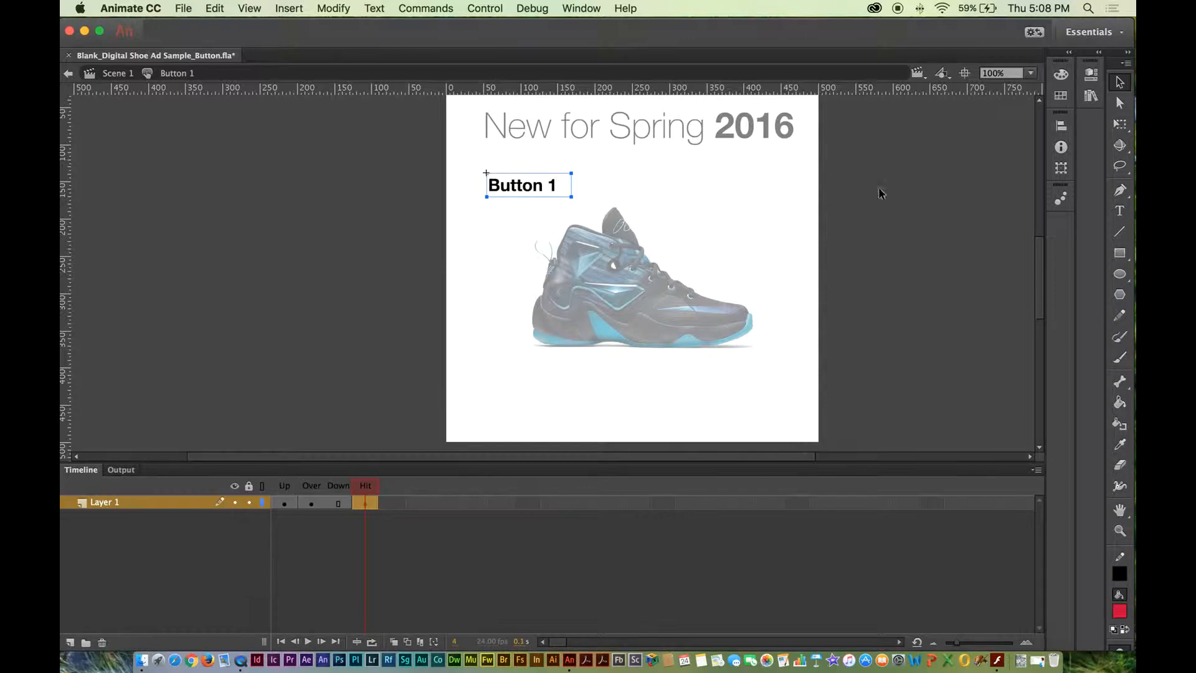
pyautogui.click(1119, 253)
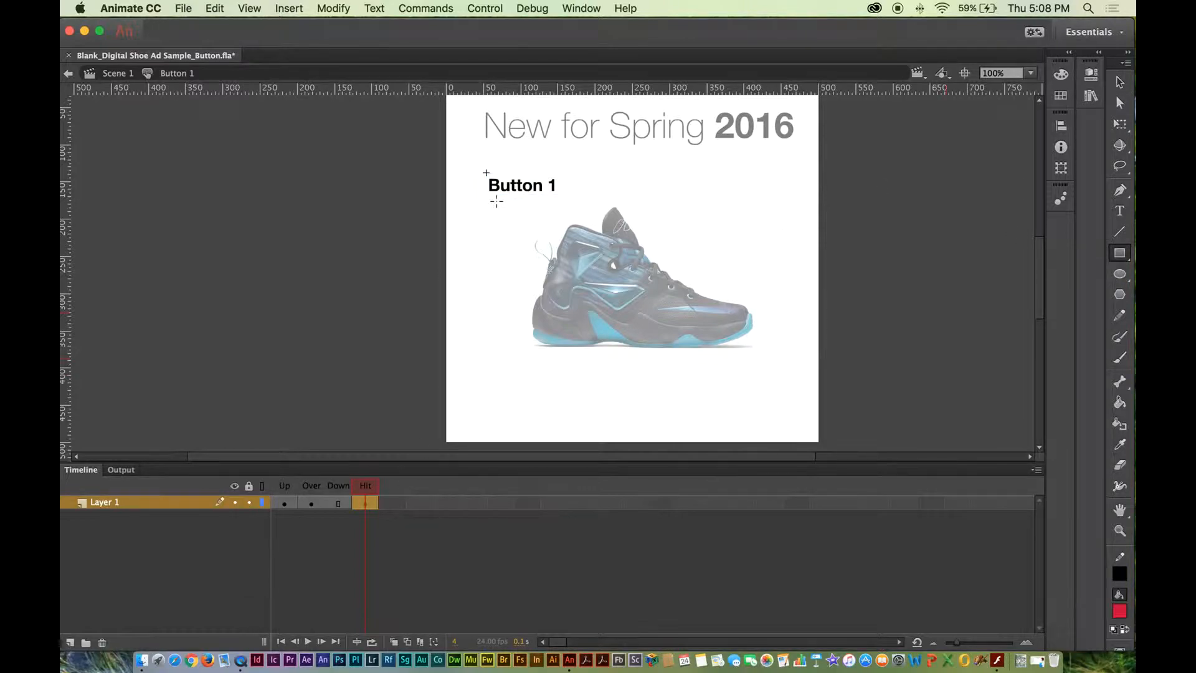
pyautogui.moveTo(475, 165); pyautogui.dragTo(578, 205)
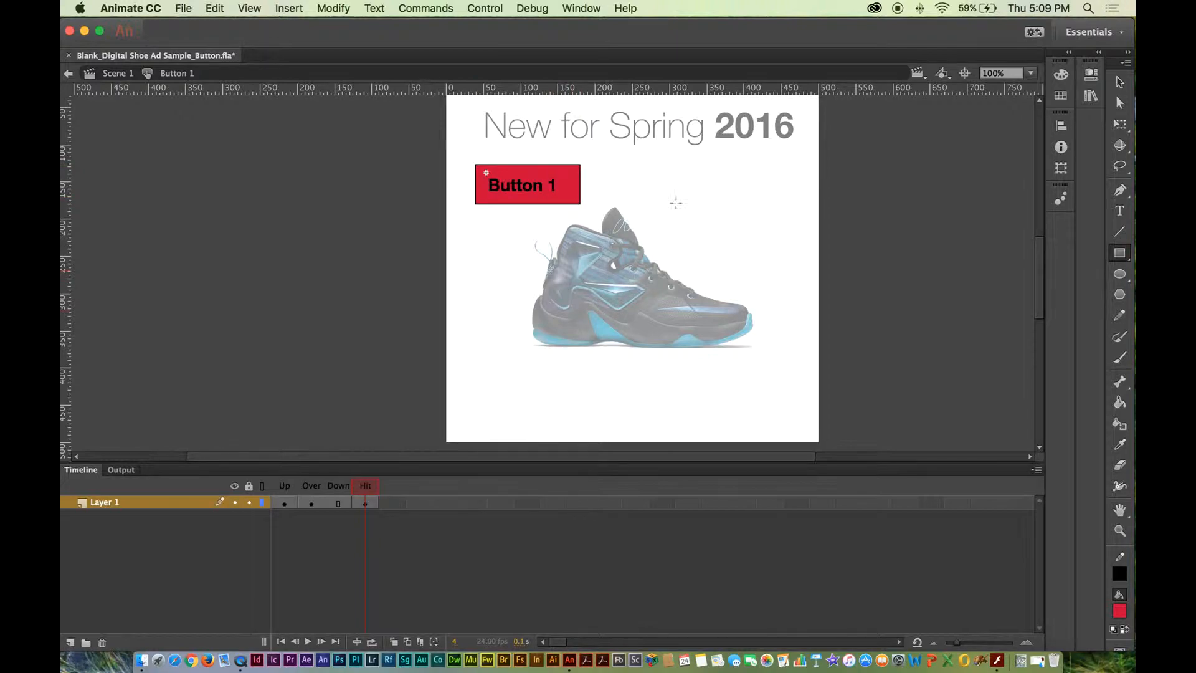
pyautogui.click(1119, 81)
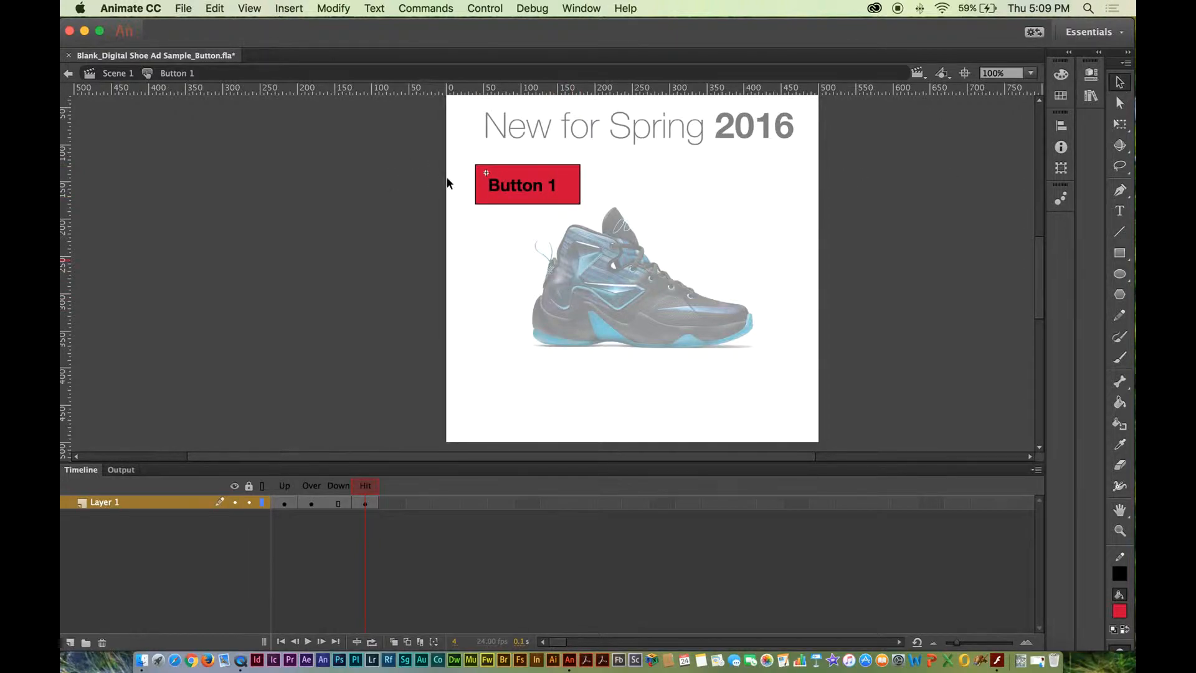
pyautogui.click(484, 177)
pyautogui.click(463, 180)
pyautogui.click(116, 73)
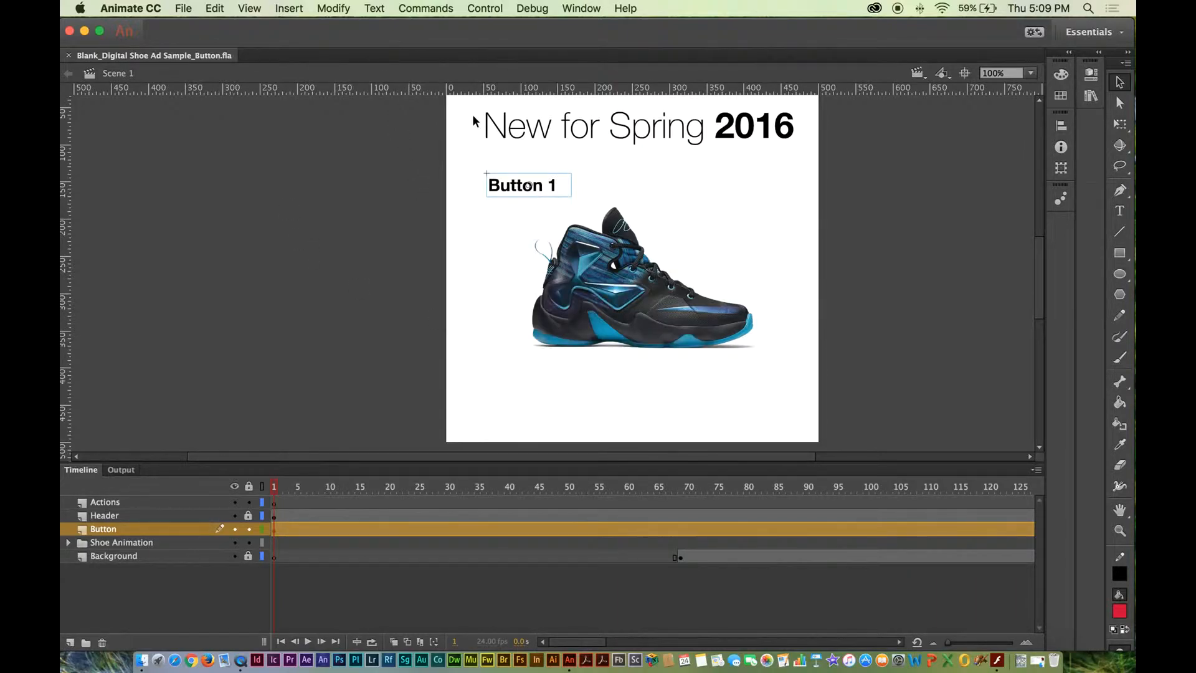
# - Test the movie and check Button 1's rollover across its enlarged hit area around the text
pyautogui.click(484, 8)
pyautogui.click(489, 114)
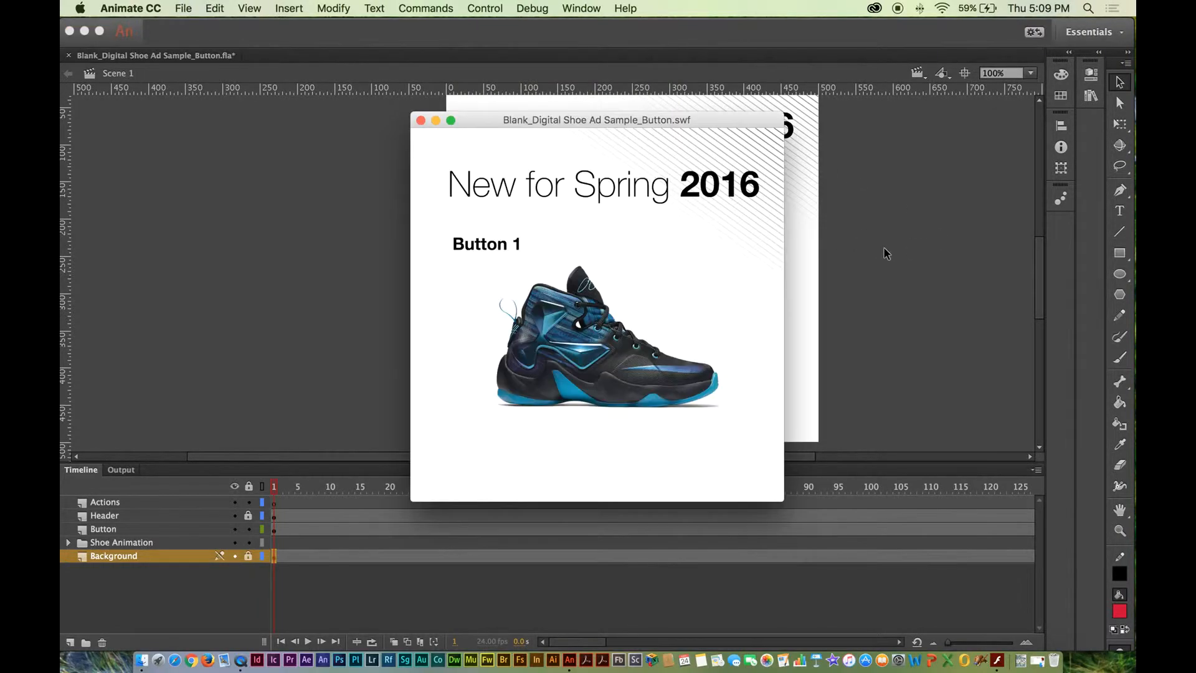
pyautogui.click(527, 244)
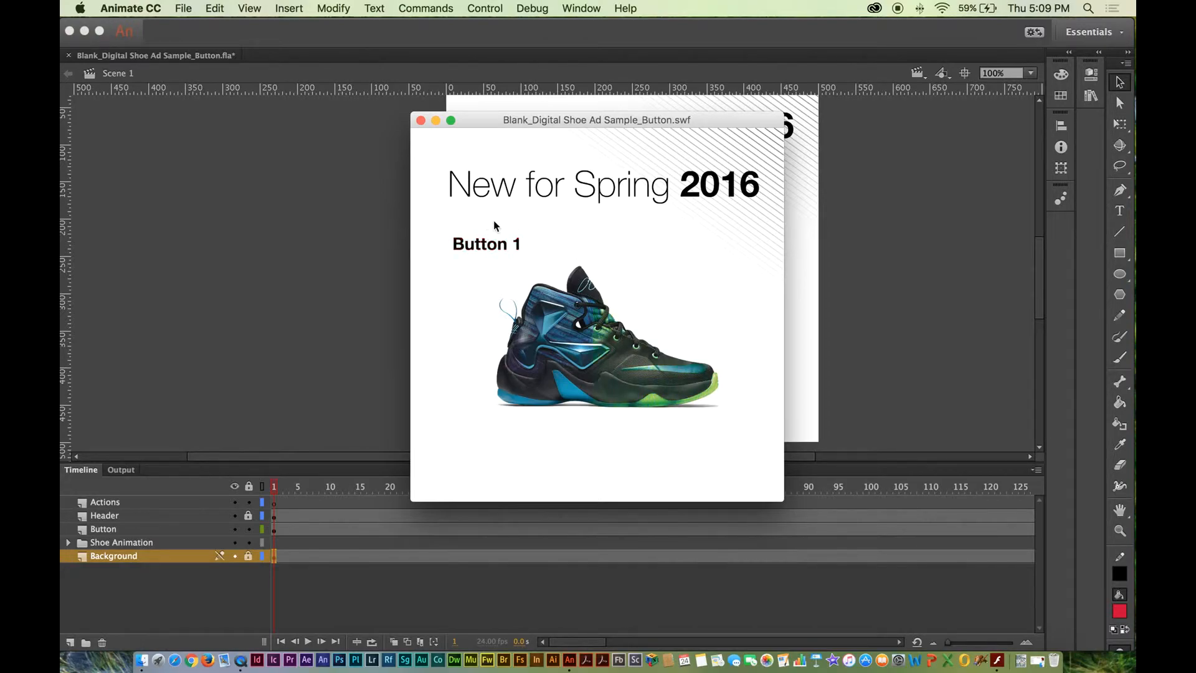
pyautogui.click(456, 258)
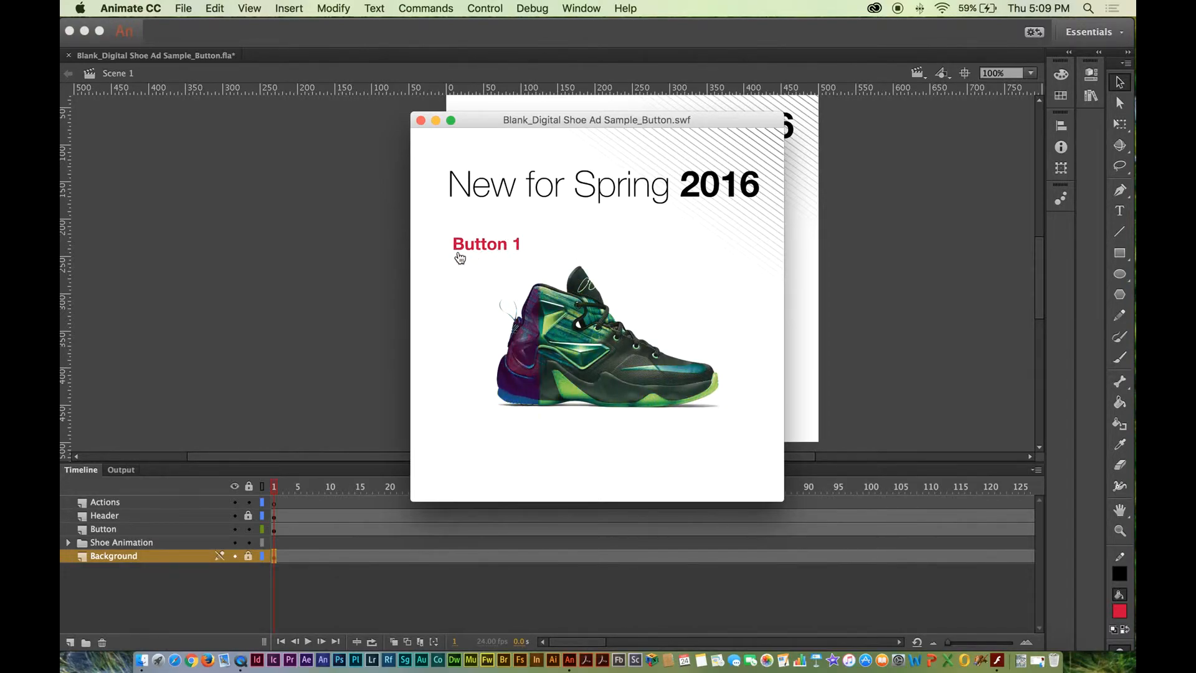